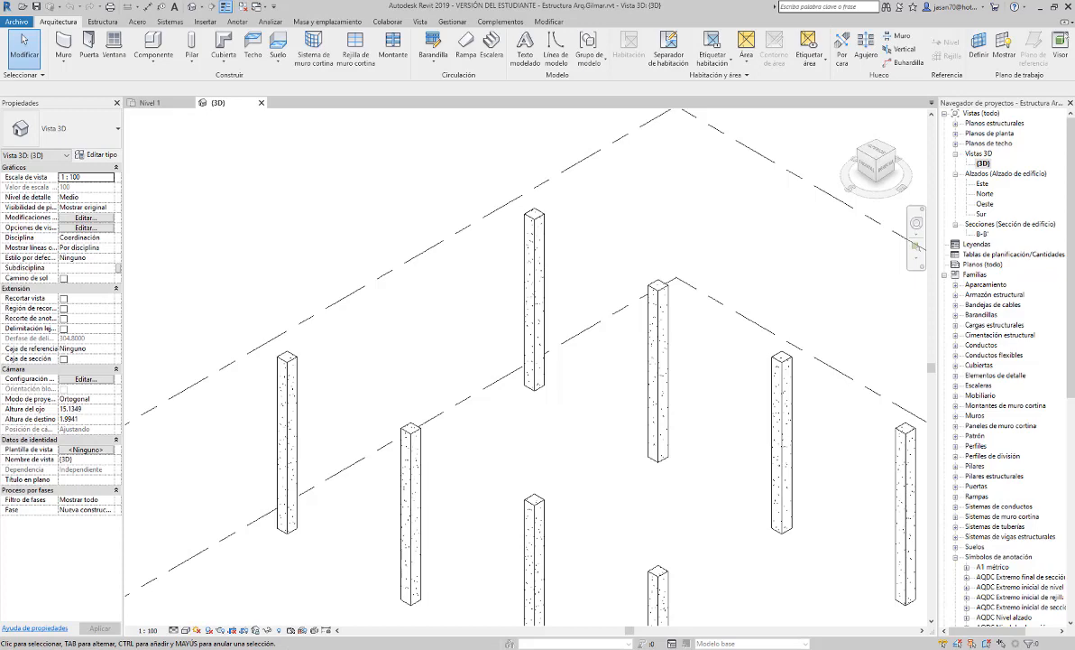
Review the two hand-drawn bracket sketches in the photo viewer for the 20 x 20 dimensions and column placement, and return to Revit.
mouse_move(163, 648)
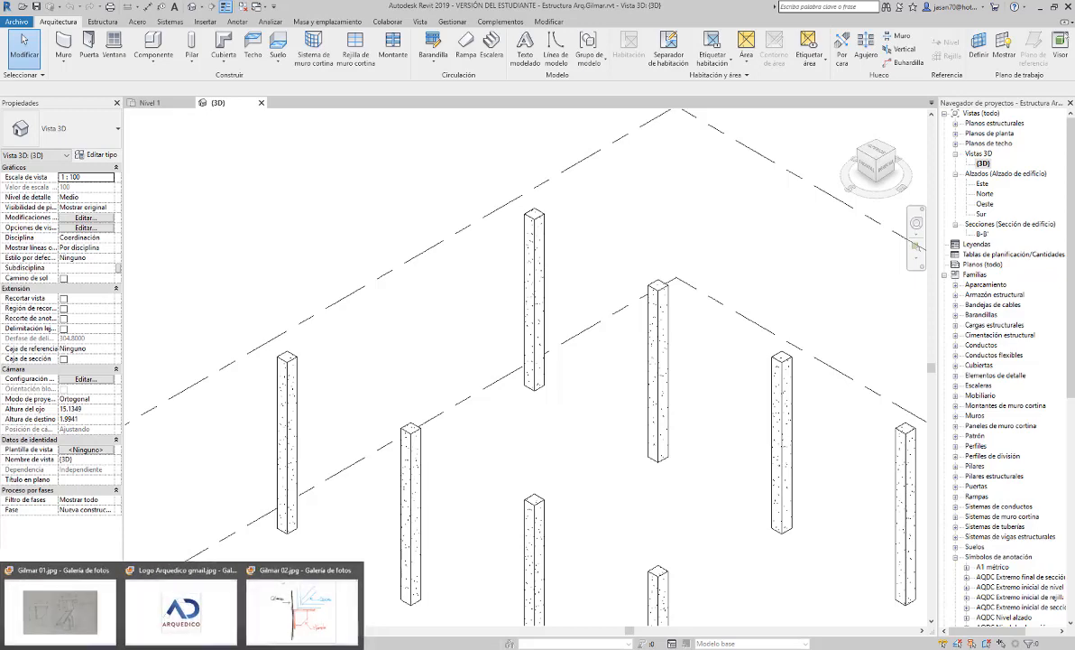
click(88, 585)
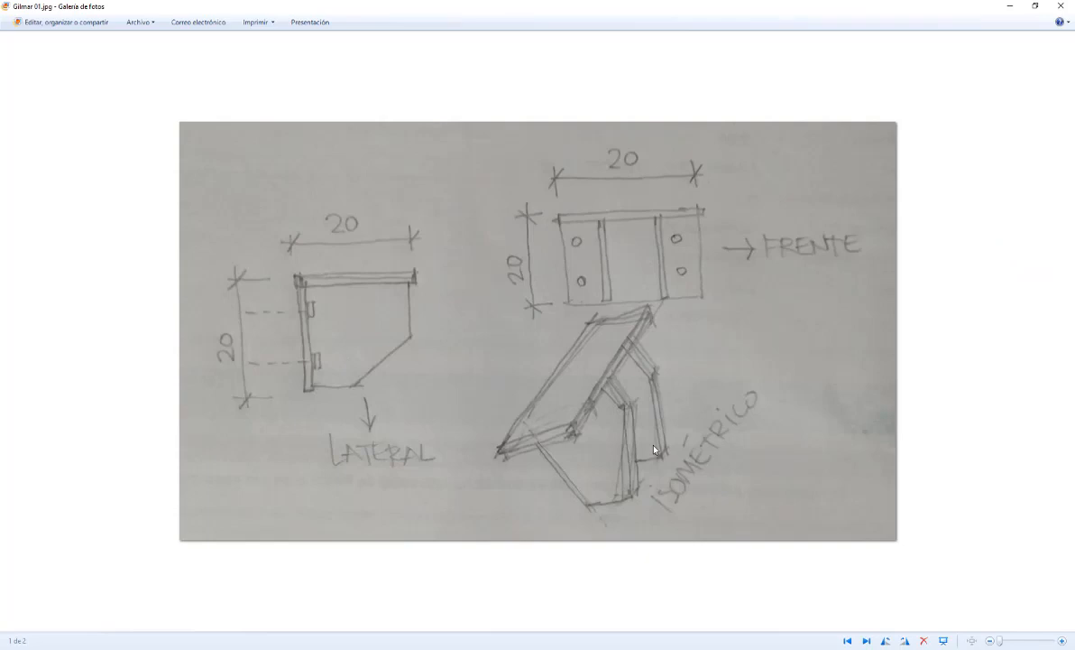
key(Right)
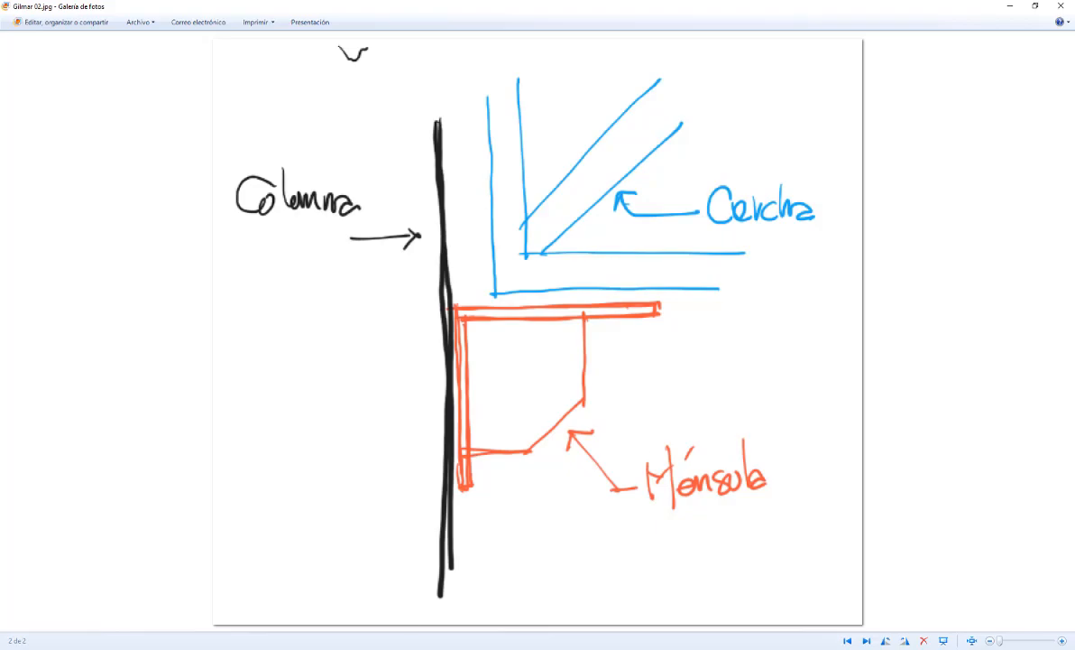
key(alt+Tab)
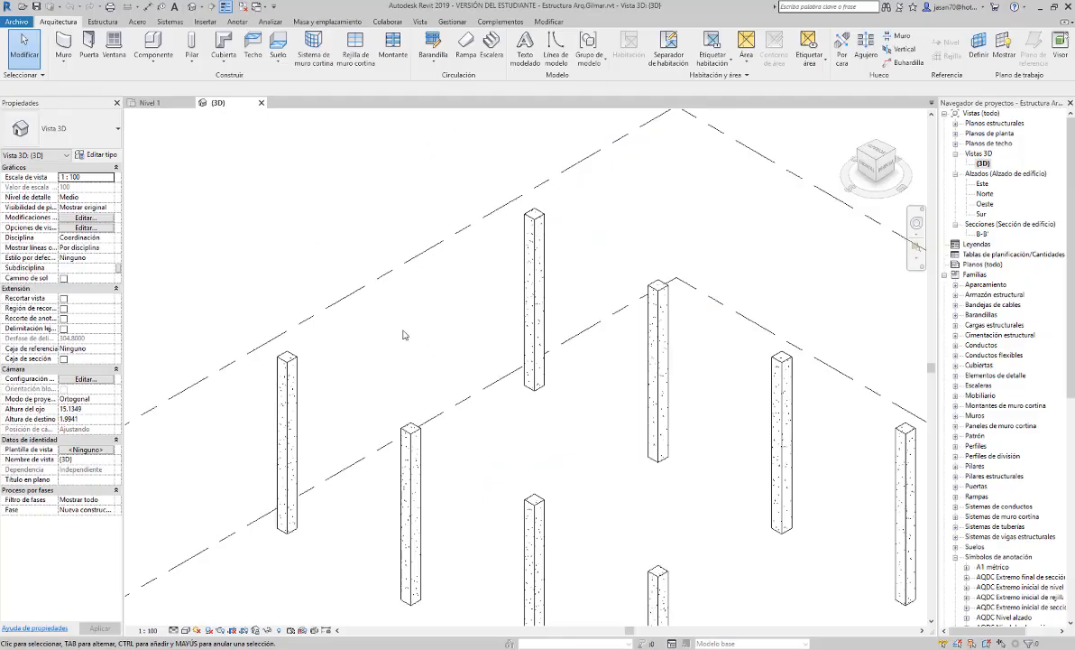
Close the open project and create a new family from the template Modelo genérico métrico.rft.
click(17, 20)
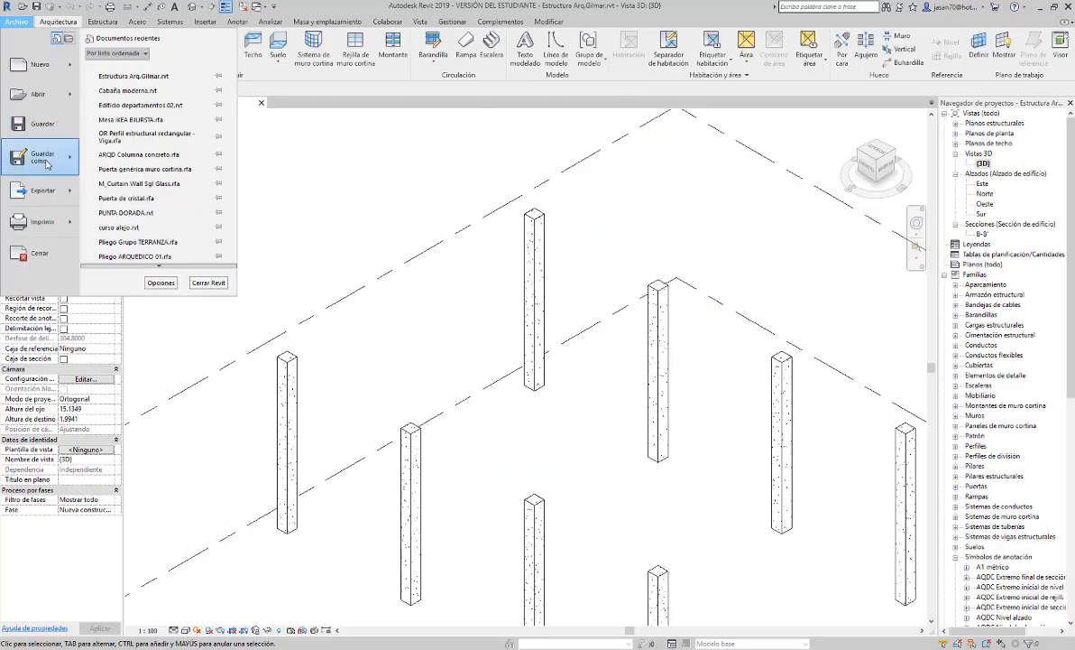
click(46, 255)
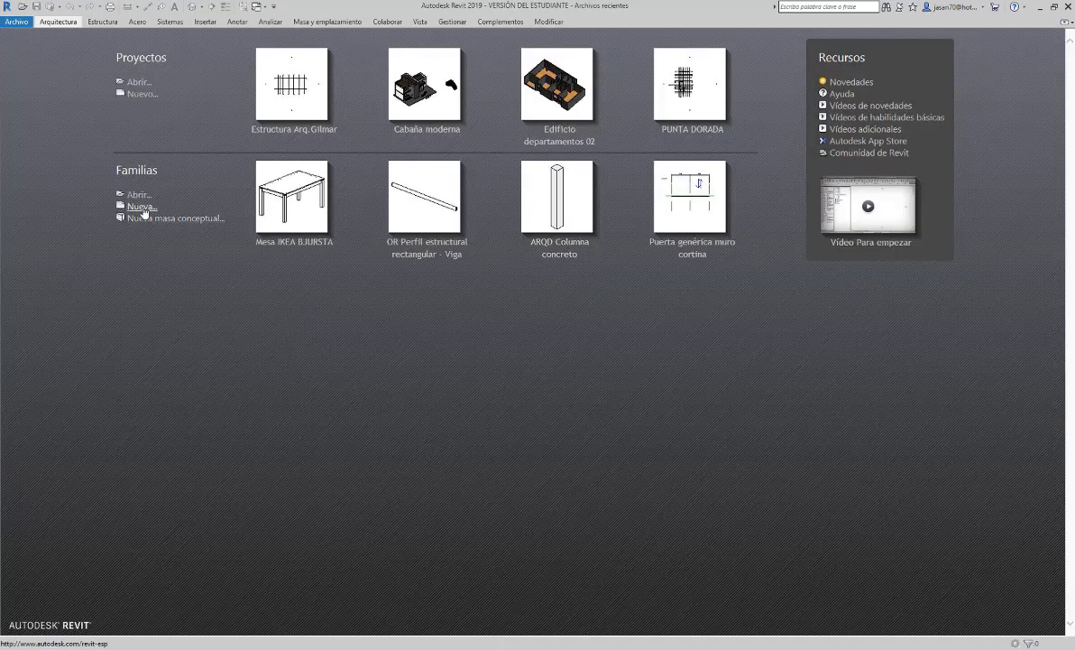
click(140, 207)
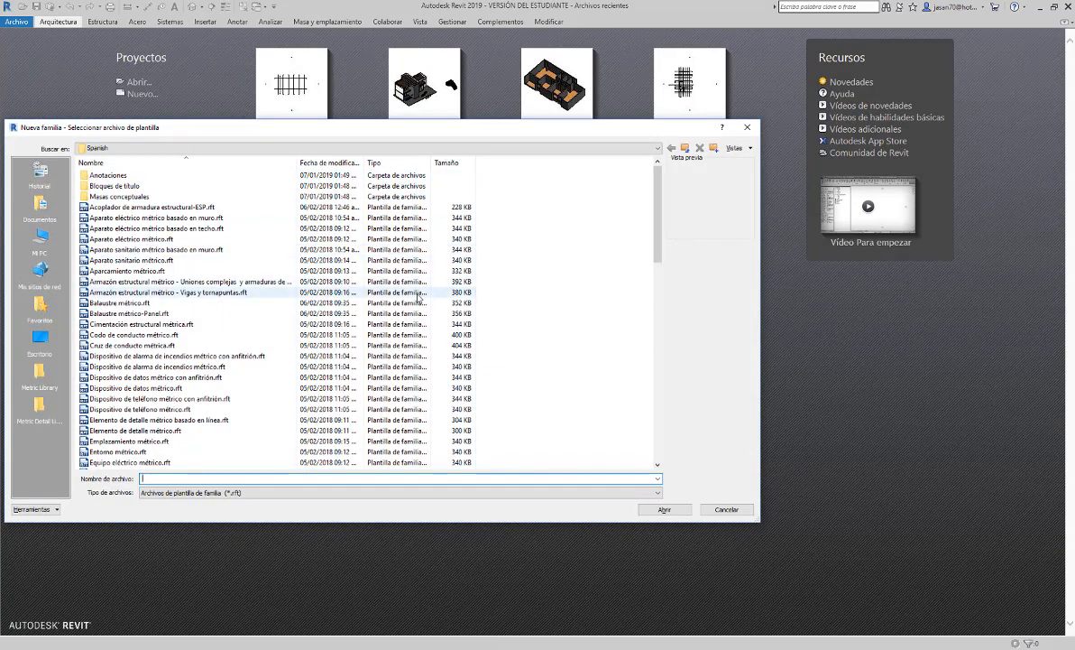
scroll(414, 288, down, 5)
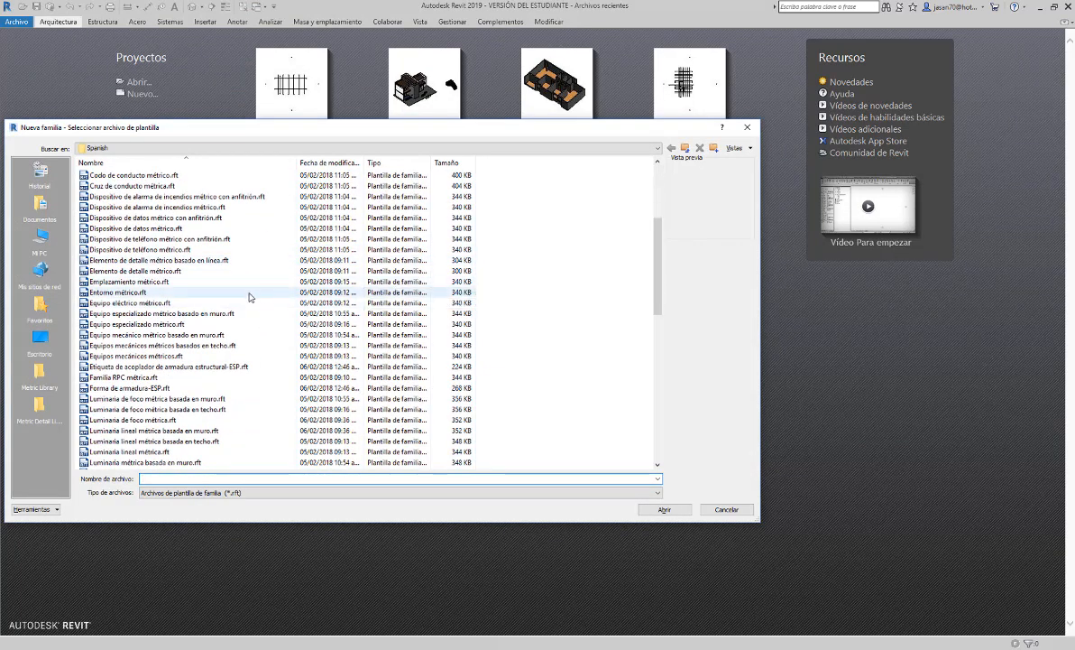
scroll(238, 351, down, 8)
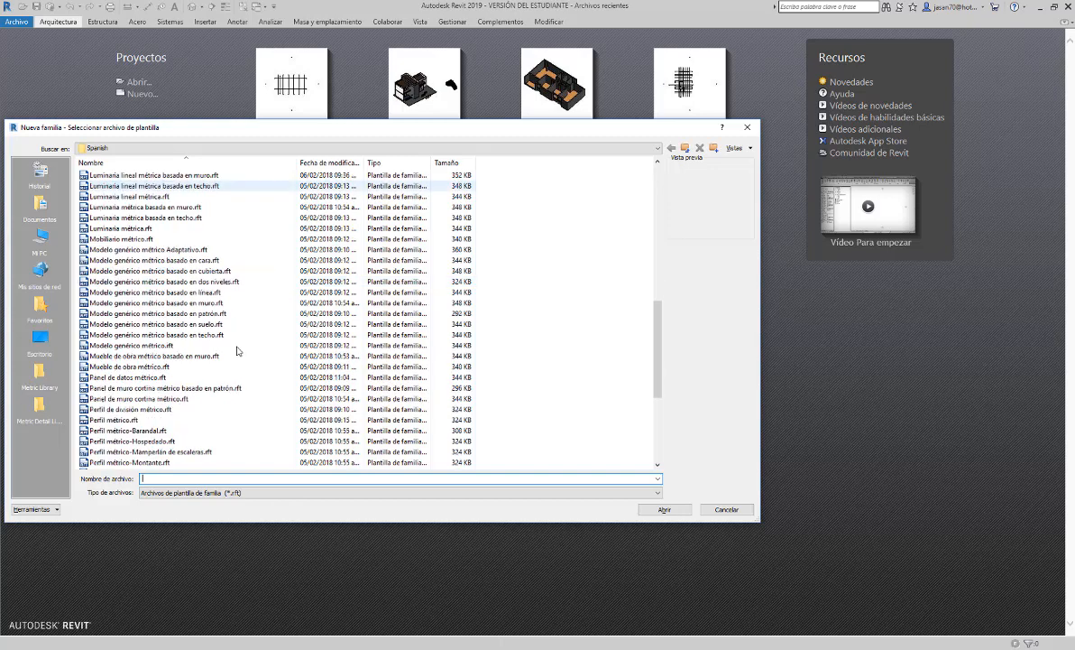
click(185, 345)
click(675, 510)
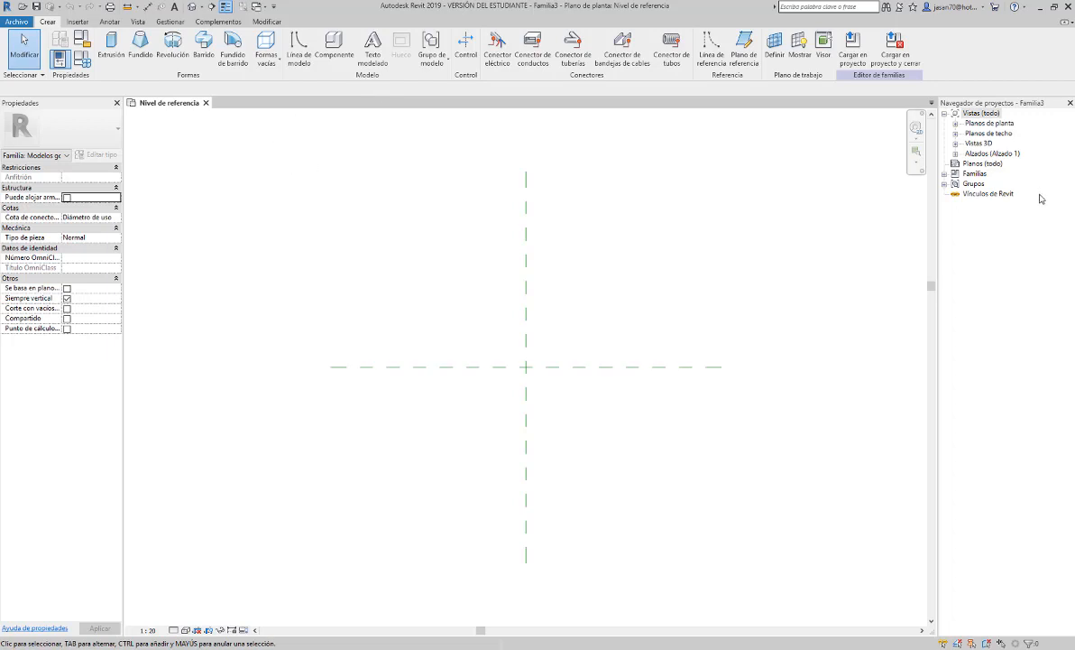
Open the Frontal and Derecha elevations and the 3D view Vista 1, and tile them together with the Nivel de referencia plan.
click(957, 154)
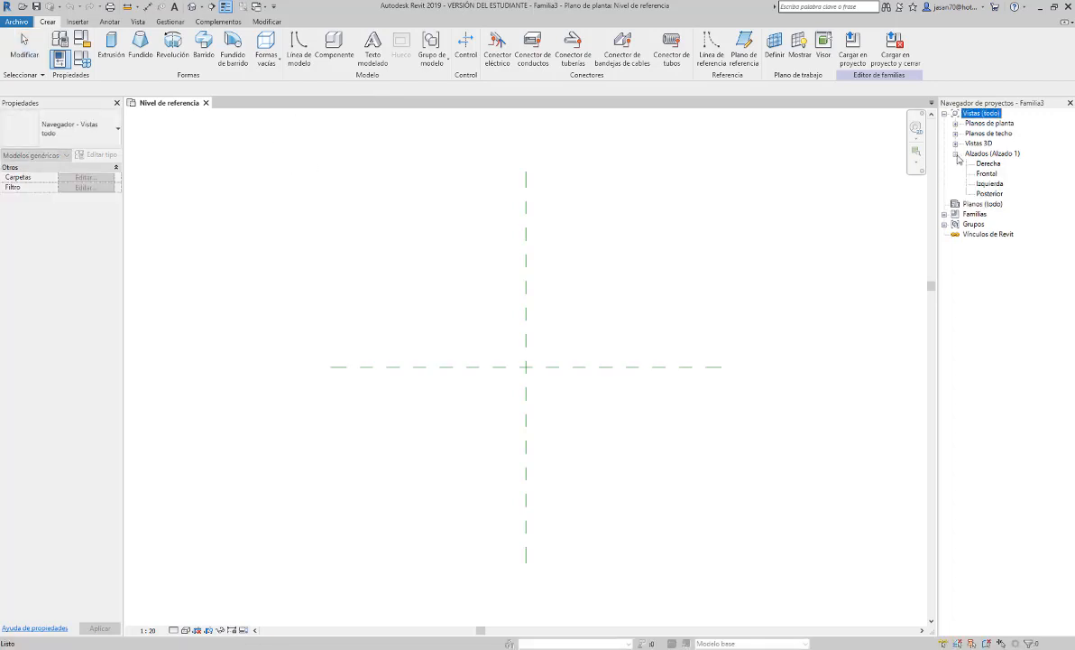
double_click(987, 175)
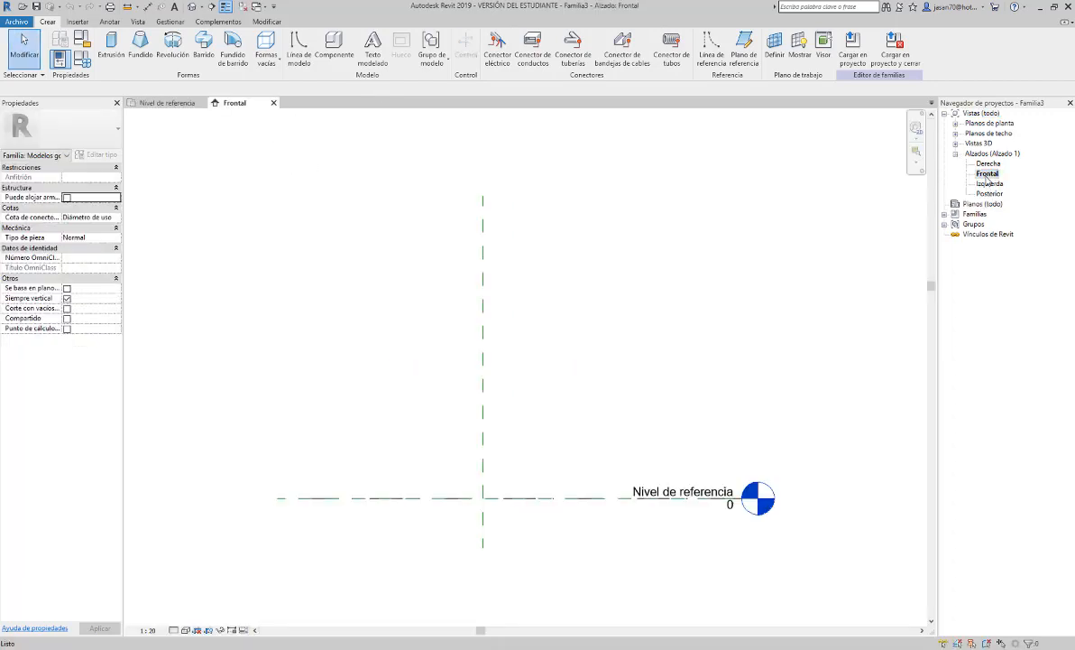
double_click(992, 165)
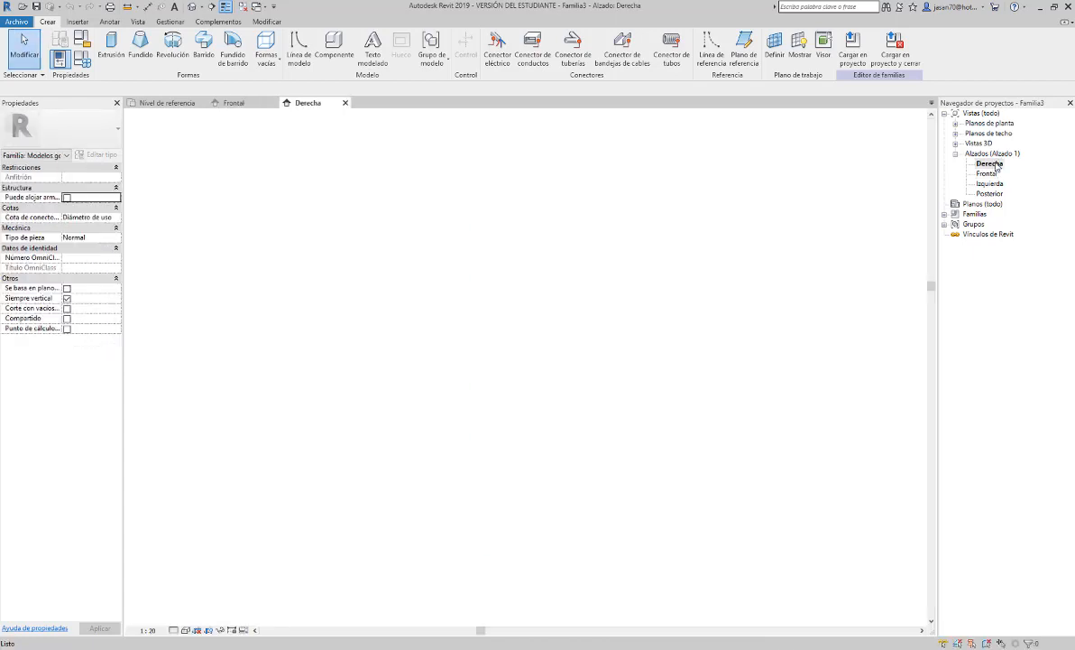
double_click(990, 145)
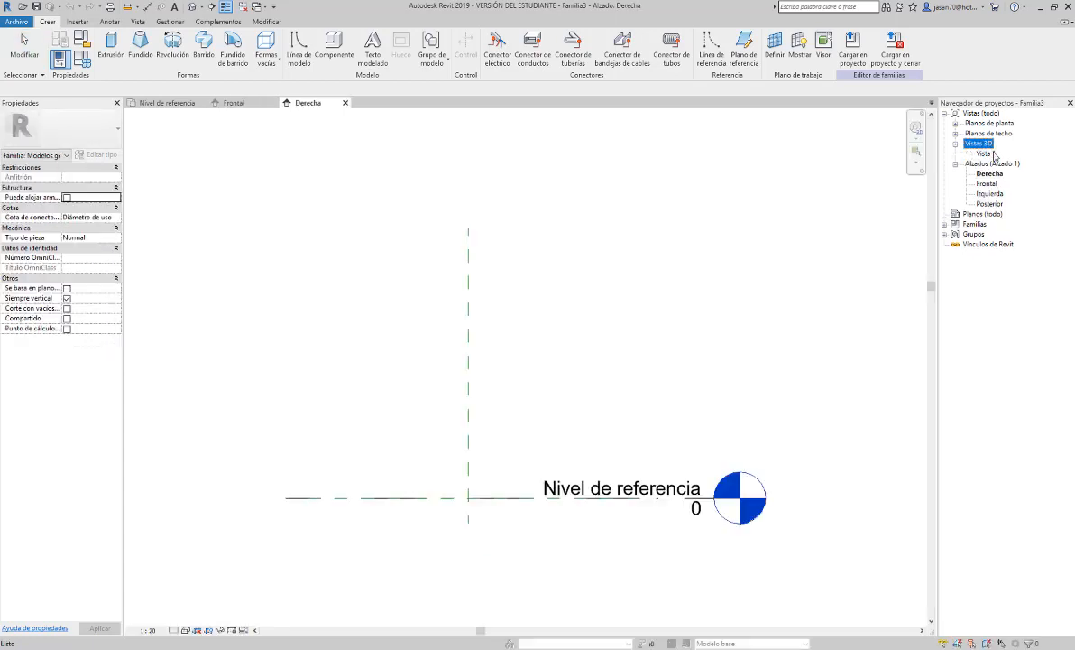
double_click(988, 154)
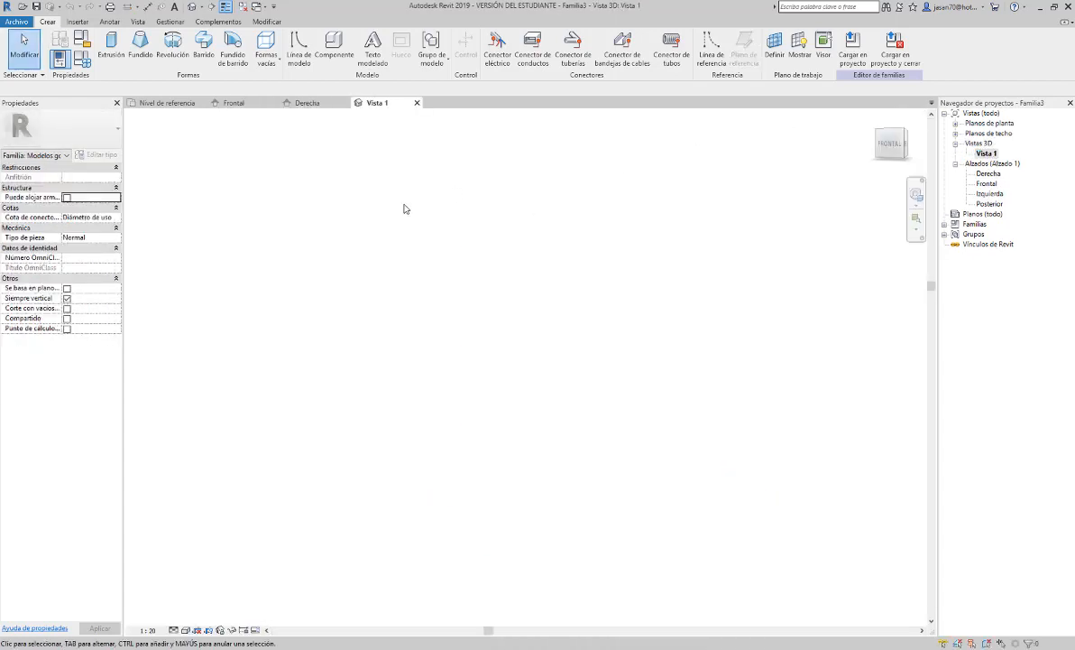
click(167, 102)
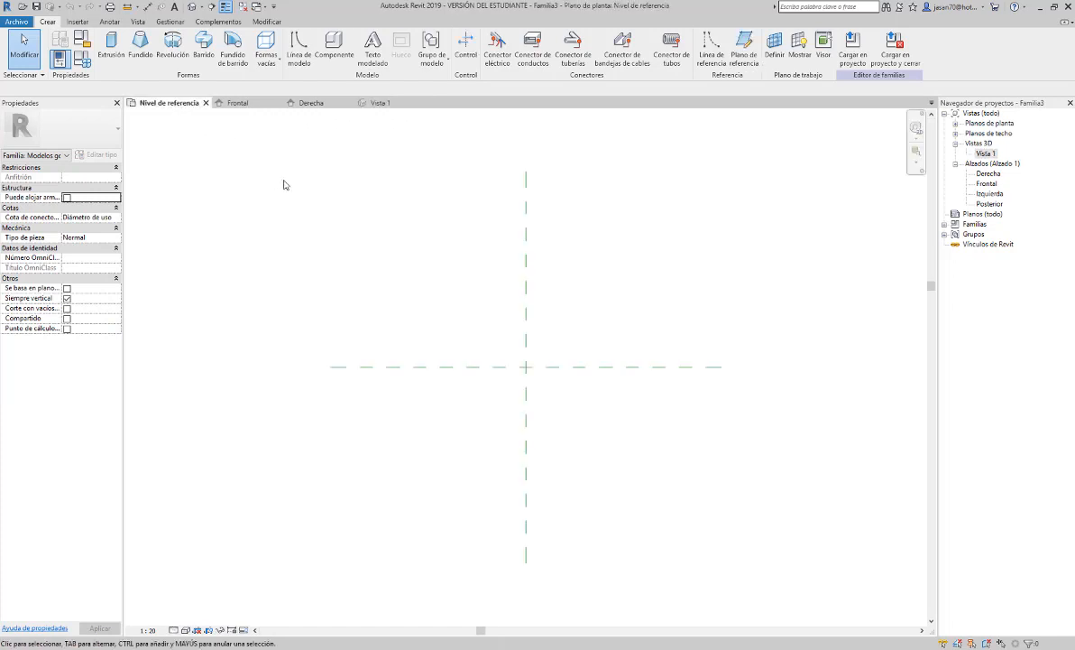
key(w)
key(t)
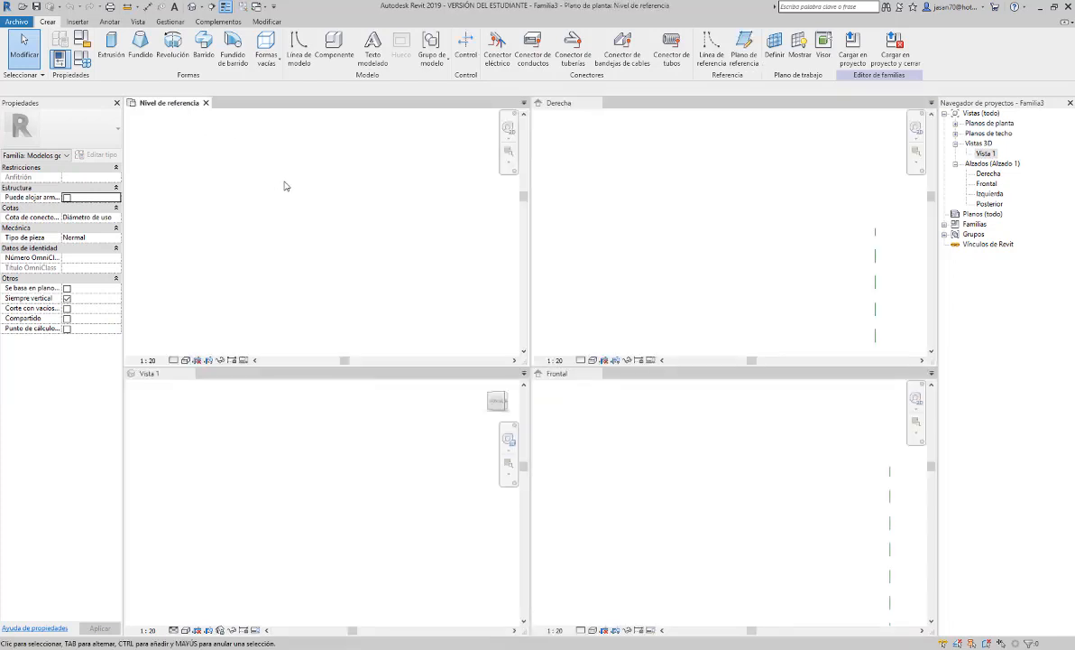
Set the view scale of the Nivel de referencia plan and the Derecha elevation to 1:10.
click(376, 451)
click(149, 360)
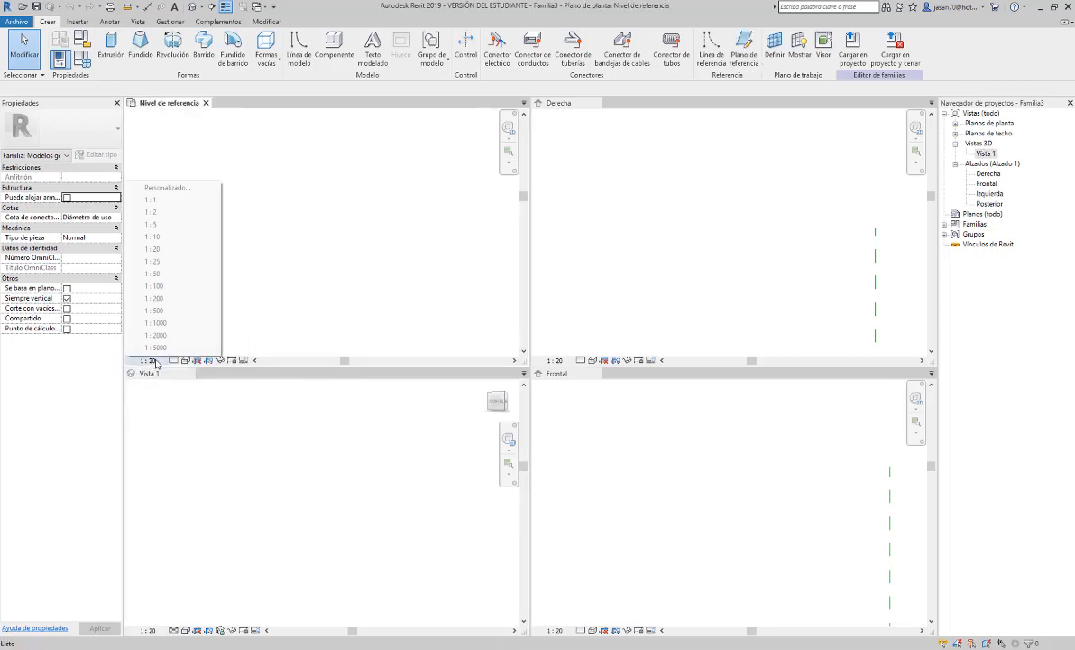
click(150, 217)
click(555, 360)
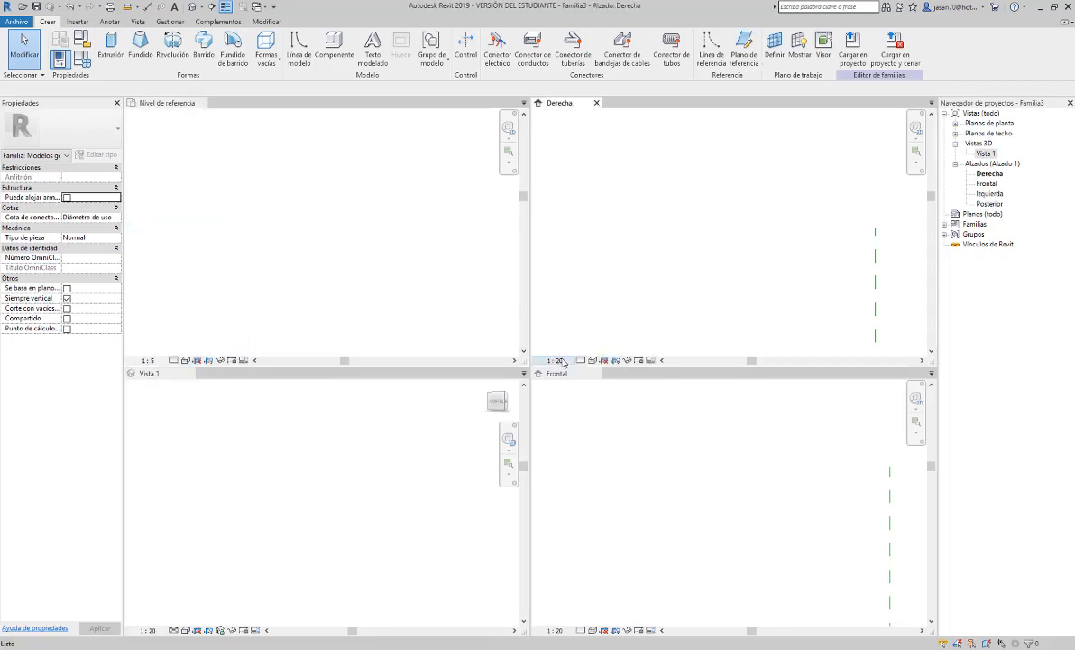
click(574, 238)
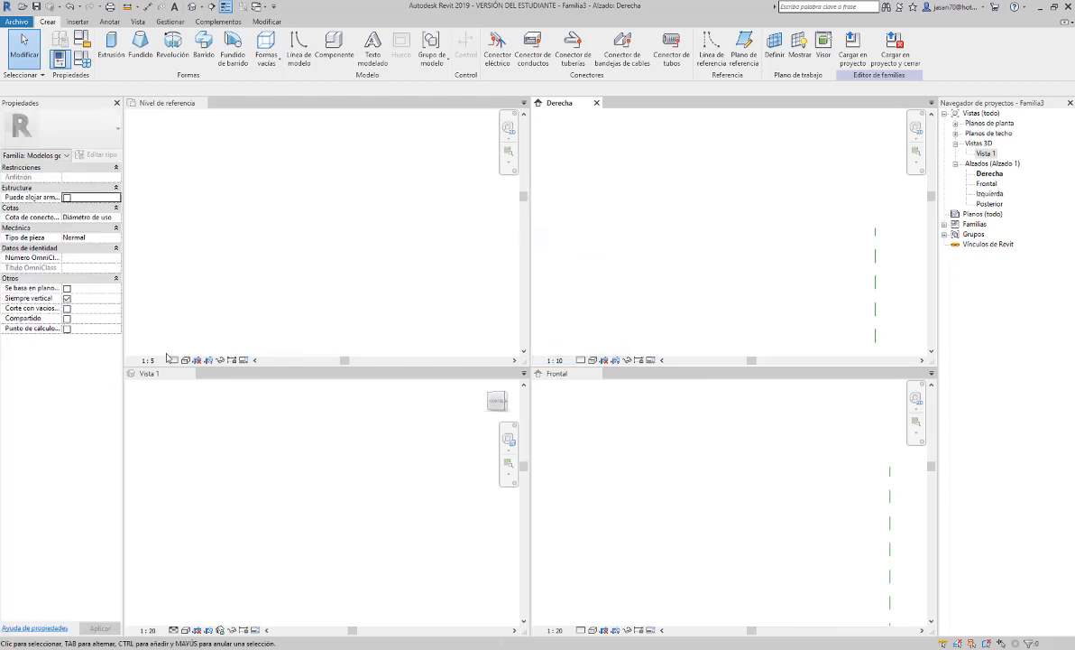
click(148, 360)
click(164, 238)
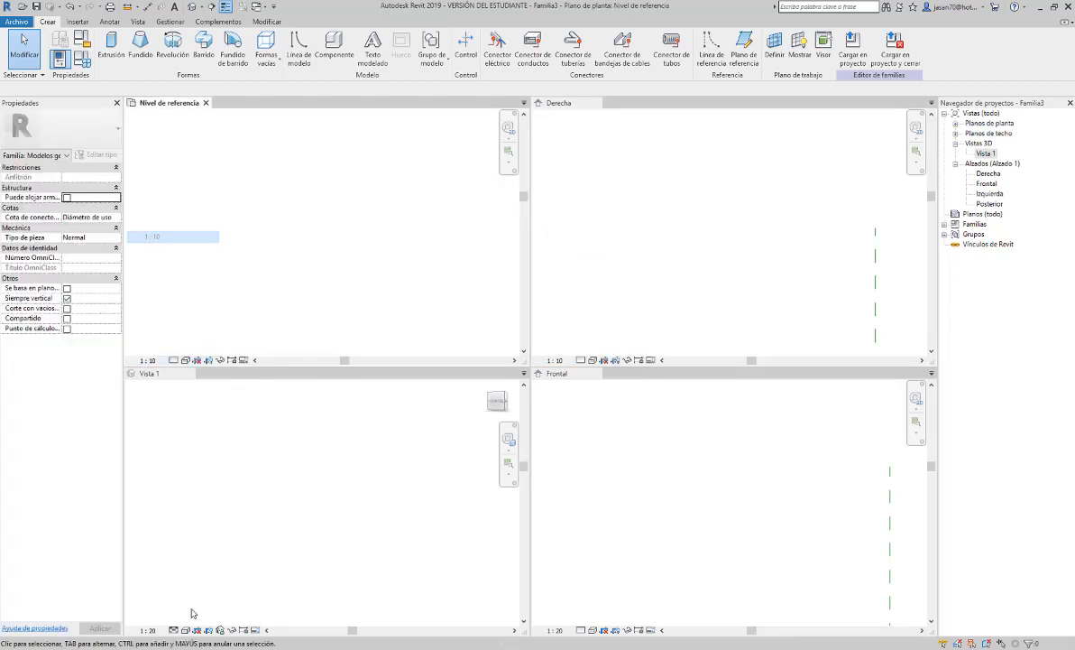
Set Vista 1 and the Frontal elevation to scale 1:10 with the detail level Alto.
click(148, 630)
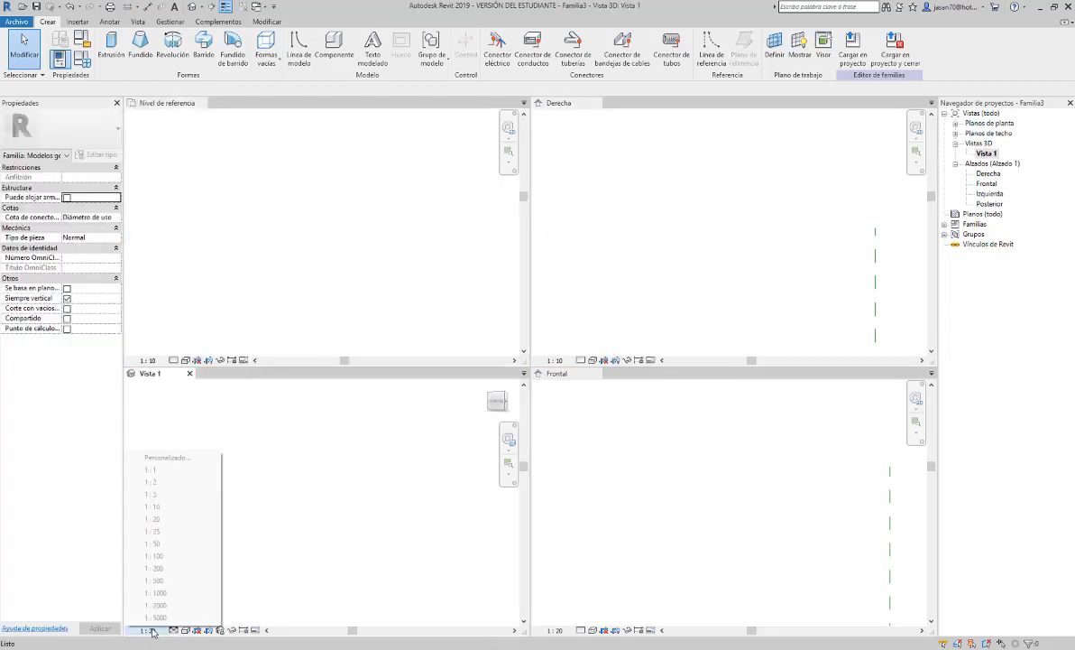
click(184, 507)
click(175, 631)
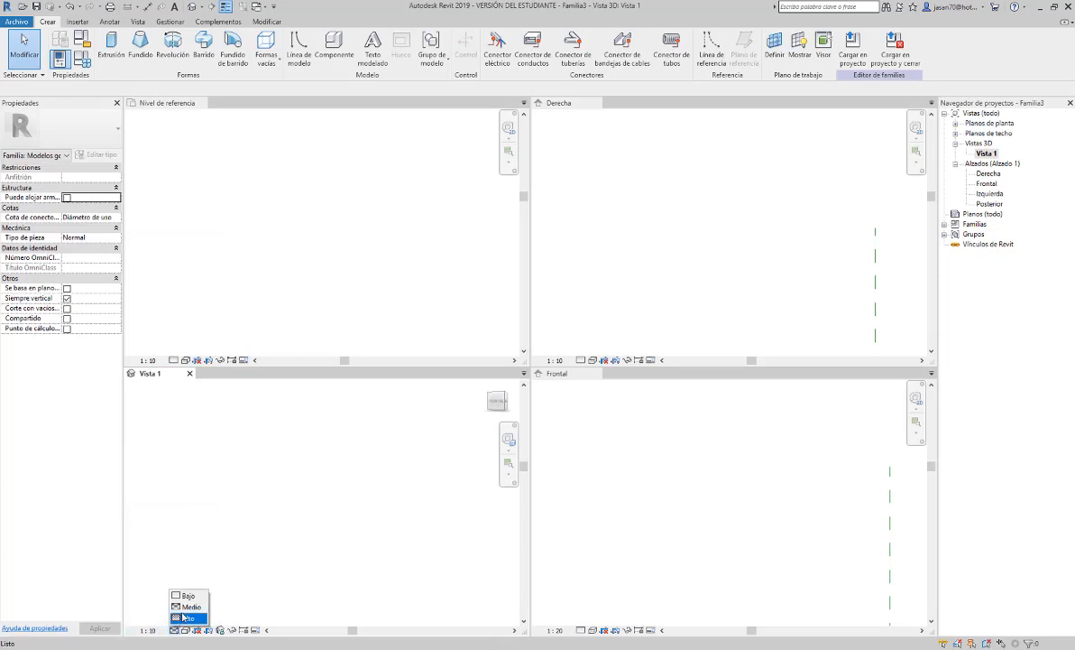
click(190, 619)
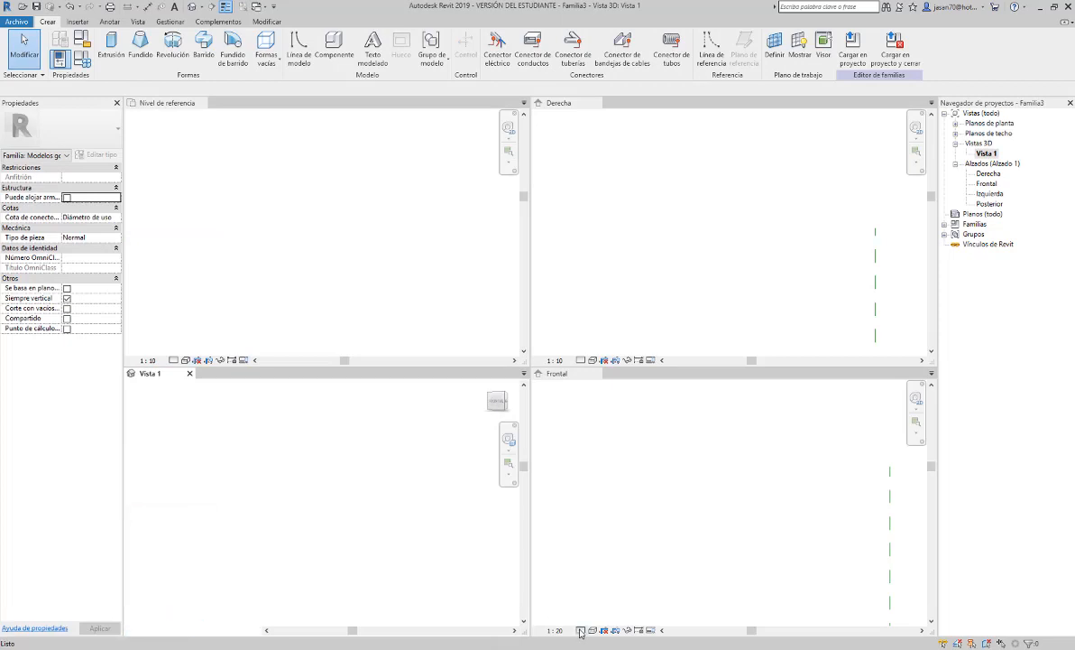
click(581, 629)
click(591, 621)
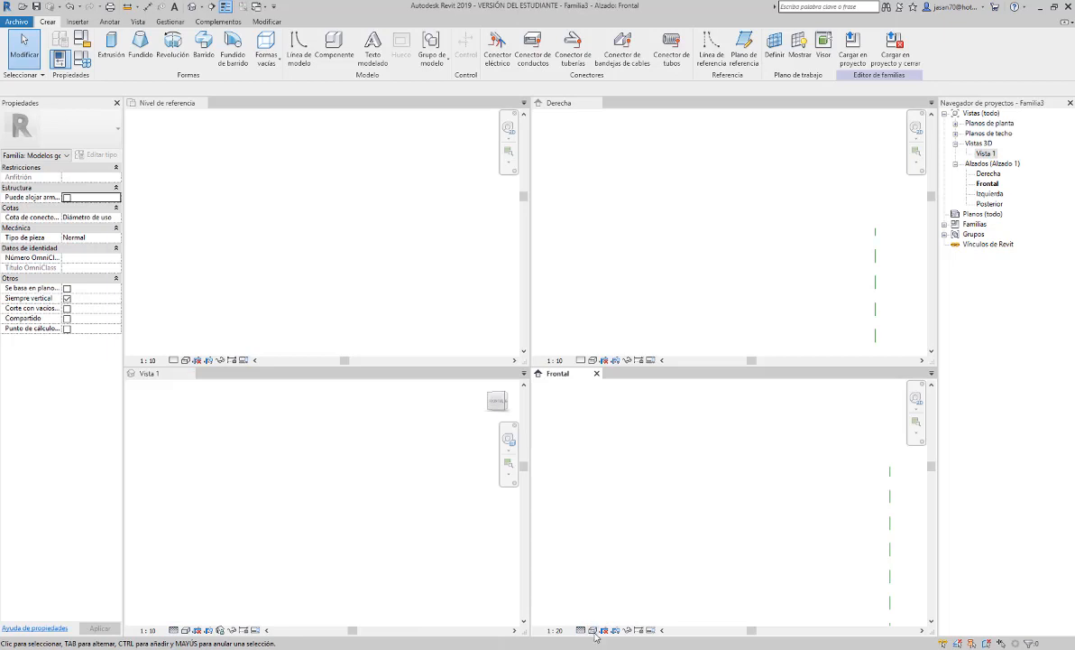
click(555, 630)
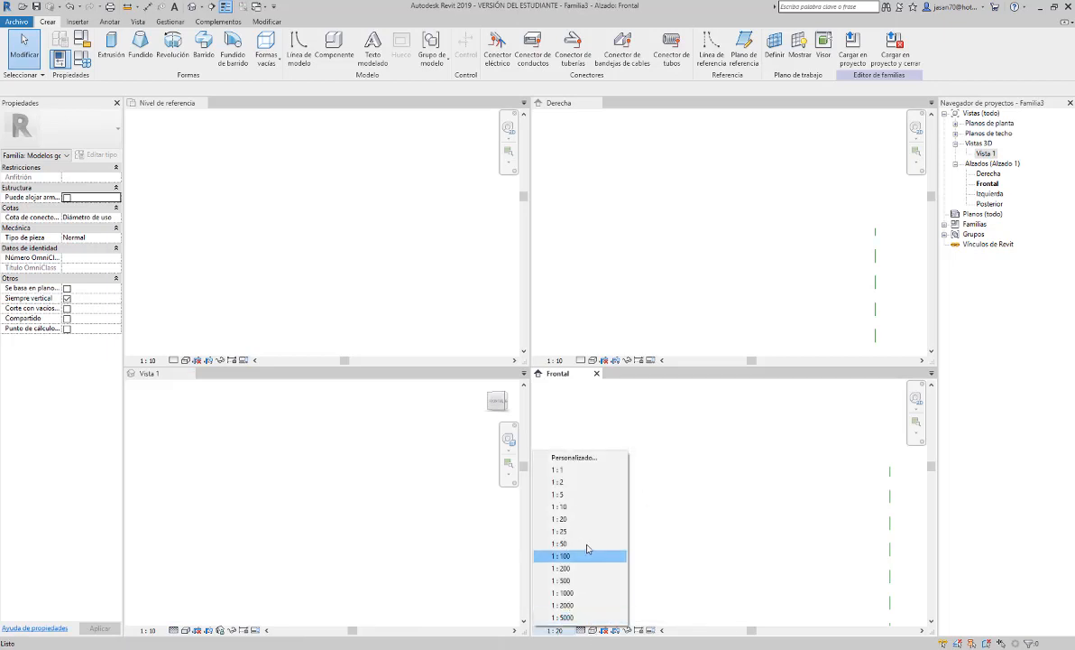
click(582, 507)
Frame the crossing reference planes in the Frontal, Derecha and Nivel de referencia views.
click(337, 485)
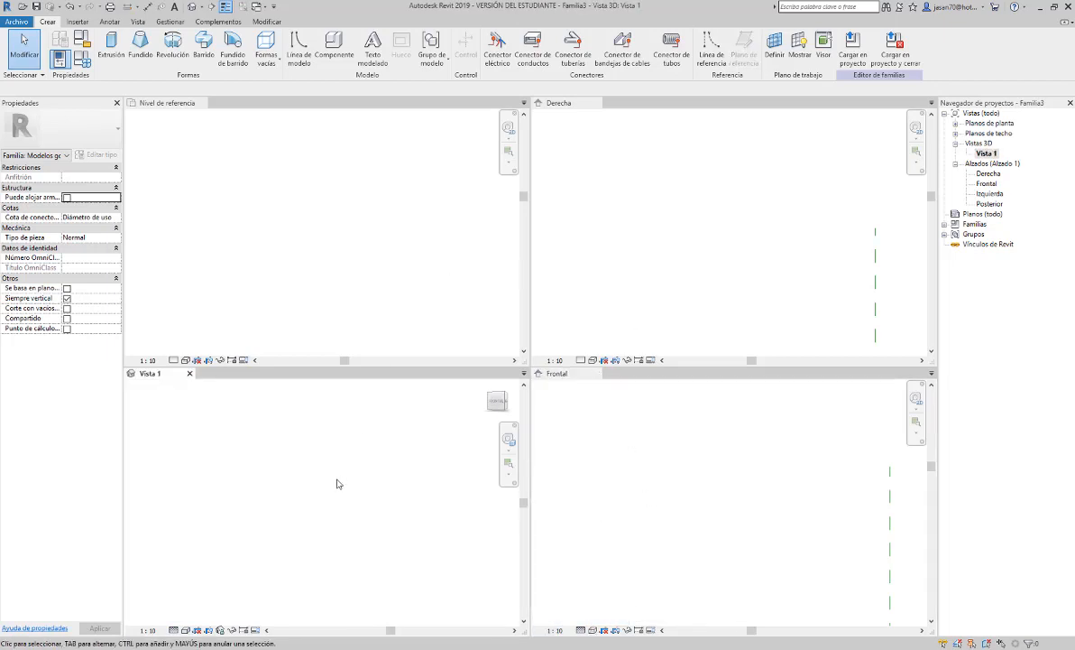
middle_drag(676, 483, 729, 520)
click(733, 518)
mouse_move(888, 550)
middle_down()
mouse_move(815, 550)
mouse_move(756, 462)
mouse_move(752, 528)
middle_up()
scroll(762, 491, up, 2)
click(727, 226)
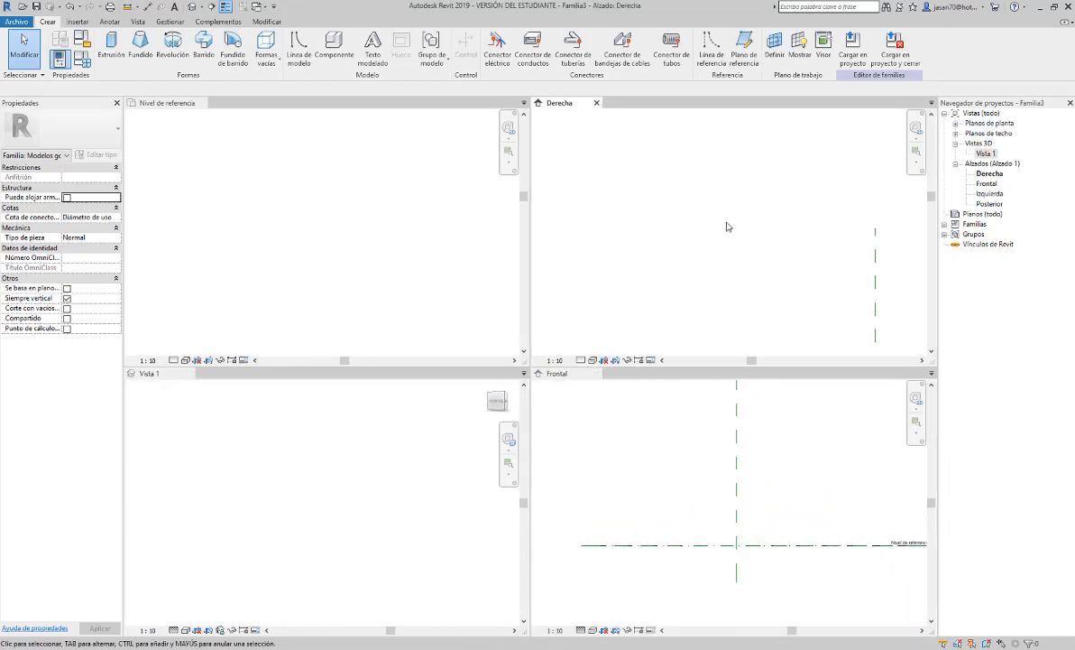
scroll(727, 225, down, 6)
scroll(769, 280, up, 3)
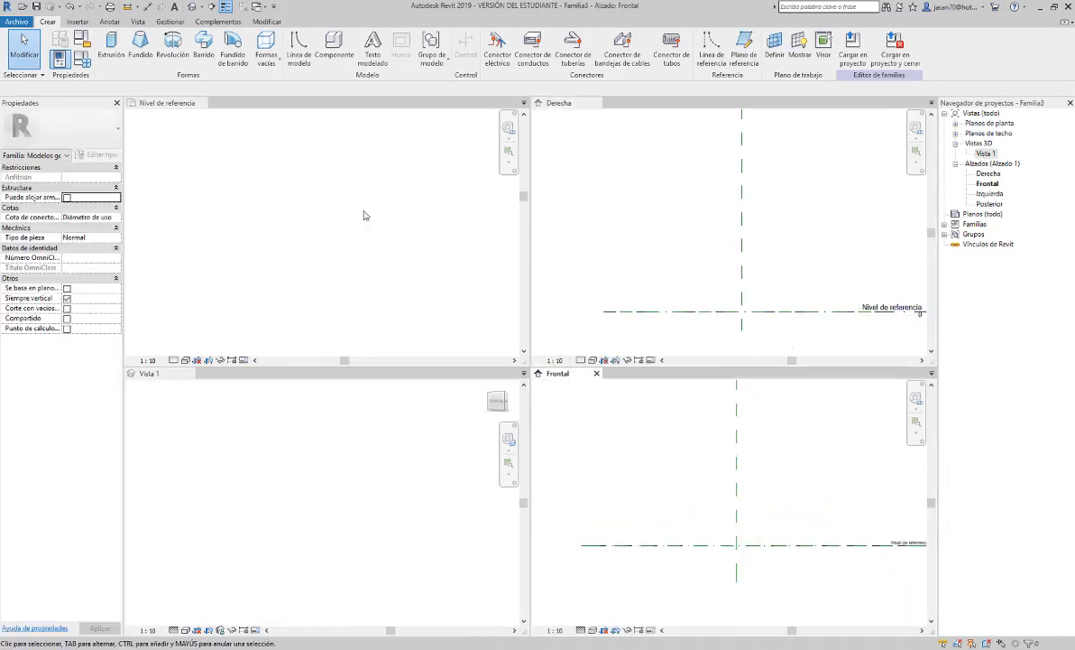
click(334, 256)
scroll(335, 256, down, 5)
scroll(396, 290, up, 3)
middle_drag(435, 313, 345, 271)
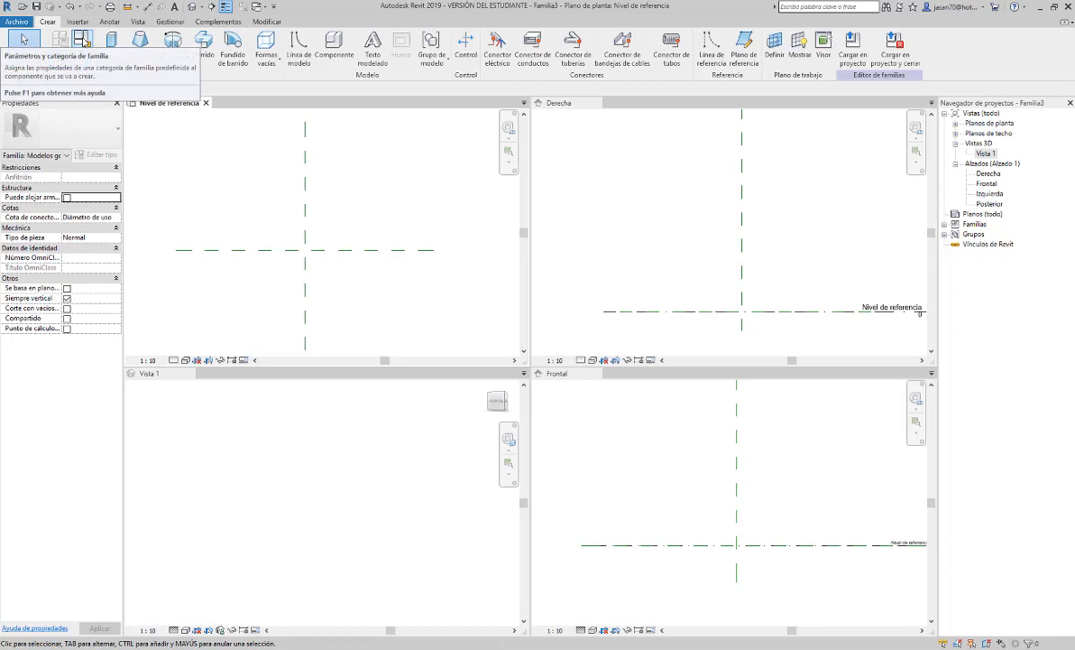
Change the family category to Conexiones estructurales.
click(82, 39)
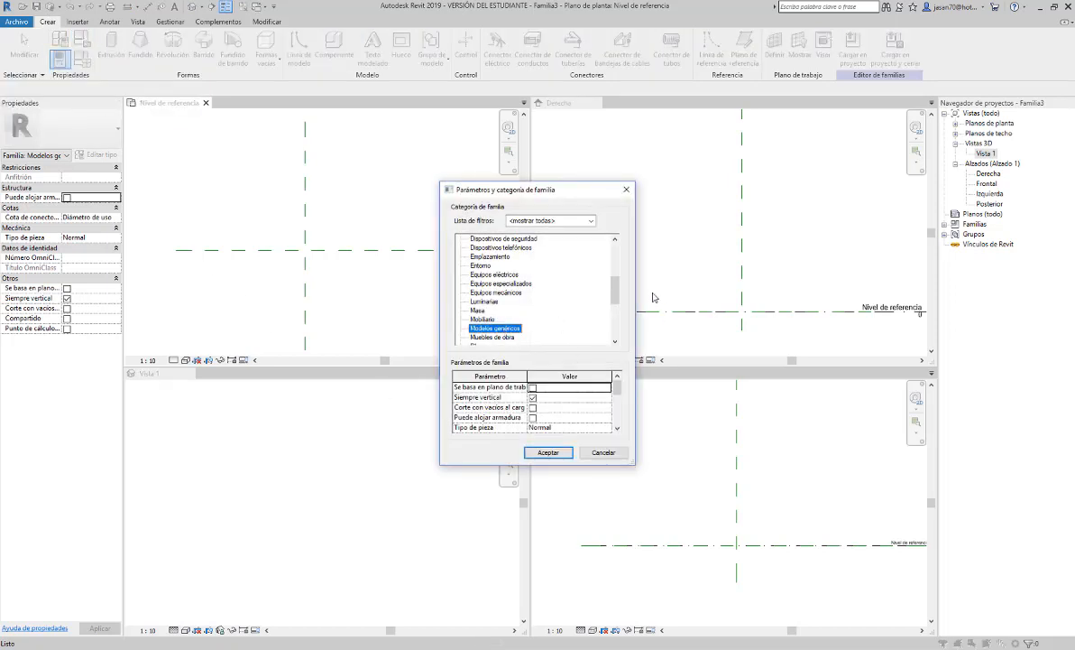
scroll(577, 271, up, 5)
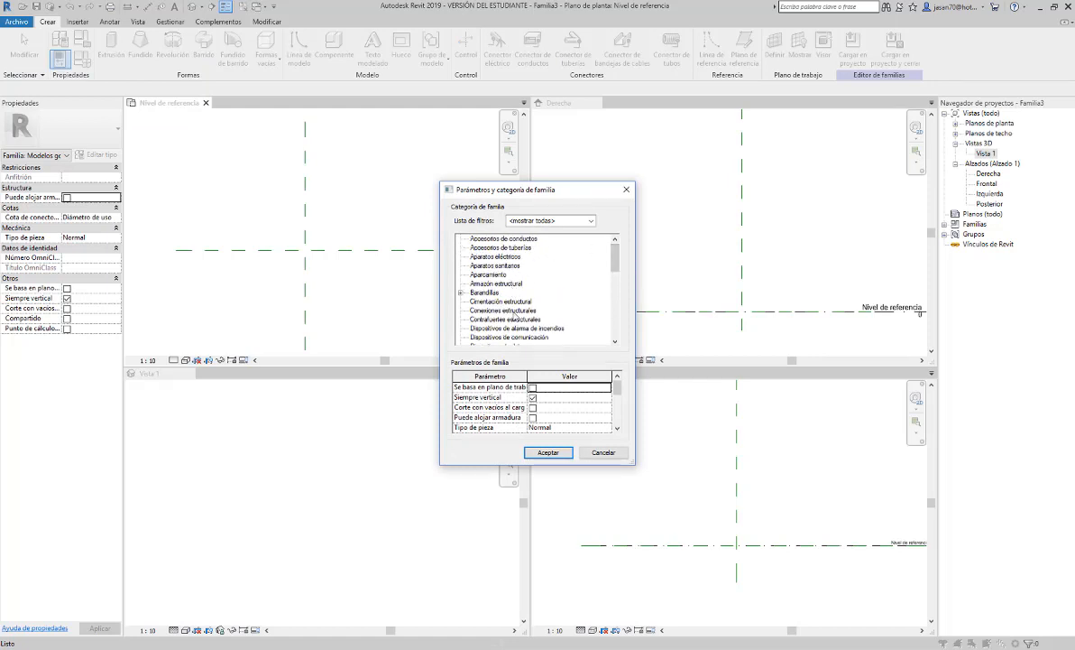
click(503, 310)
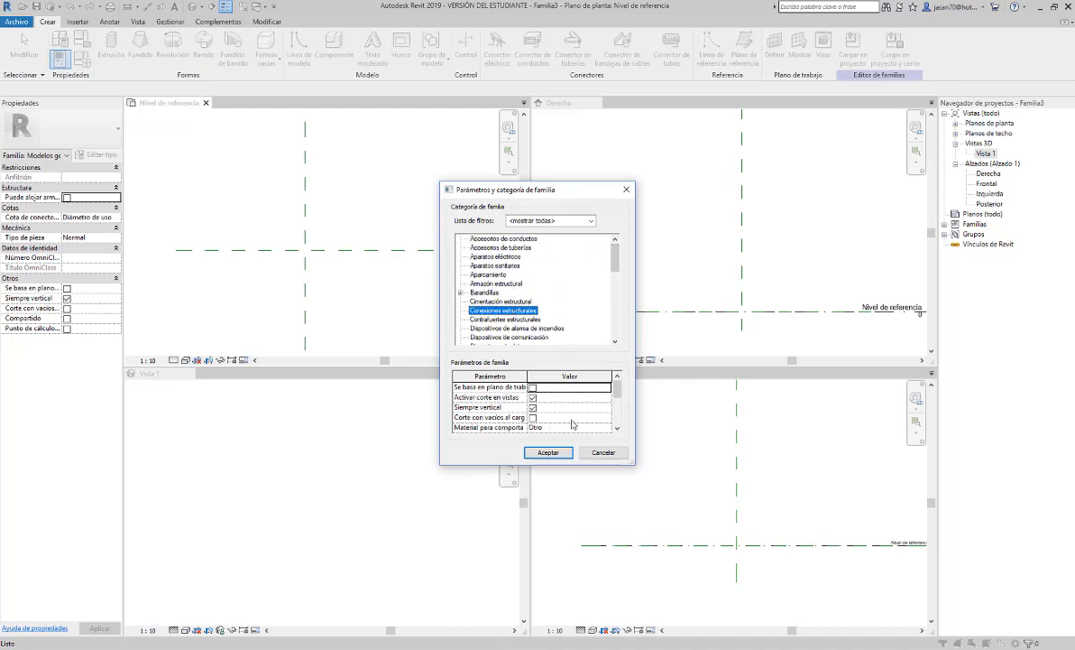
click(548, 452)
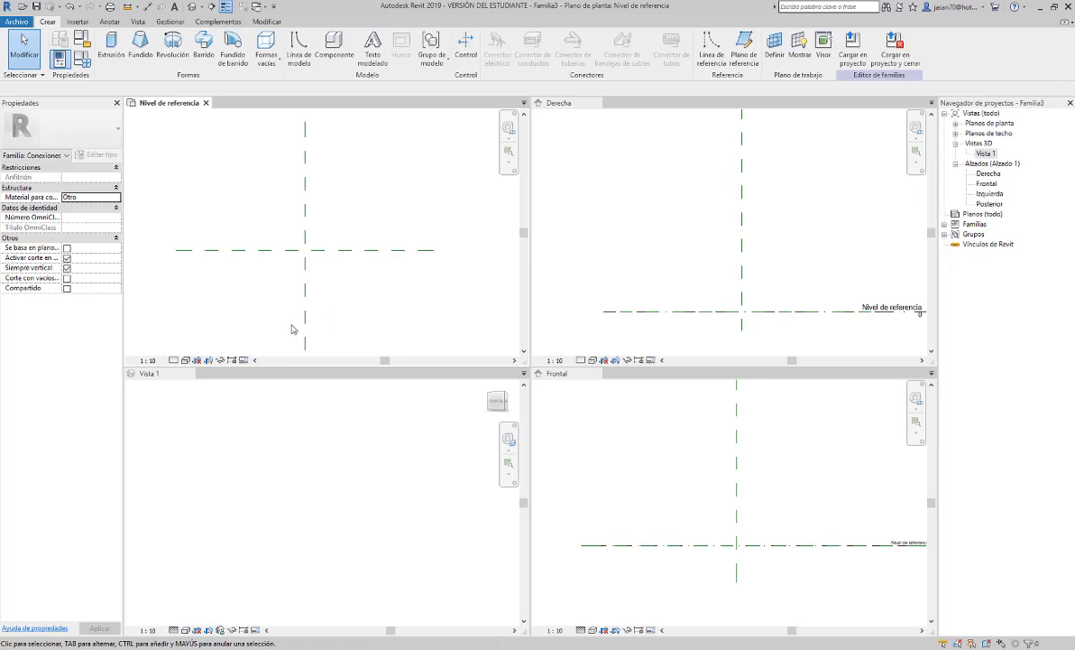
Set the detail level of the Nivel de referencia plan and the Derecha elevation to Alto.
click(173, 360)
click(174, 330)
click(580, 360)
click(552, 331)
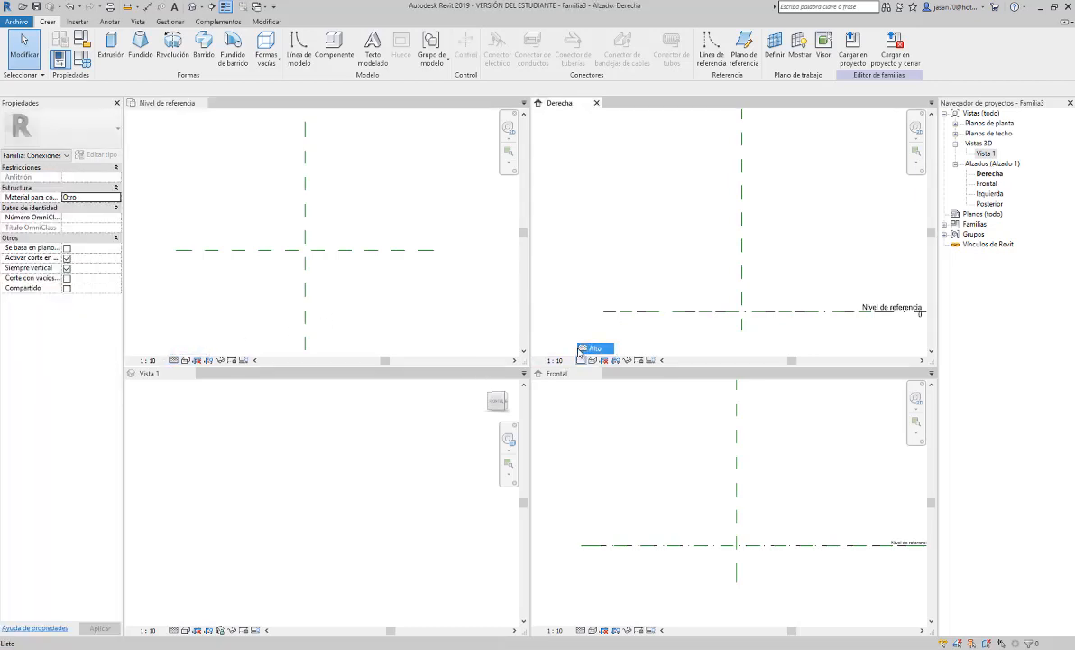
Draw two short vertical reference planes in the Nivel de referencia plan, about 111 mm left and 140 mm right of the centre plane.
click(350, 280)
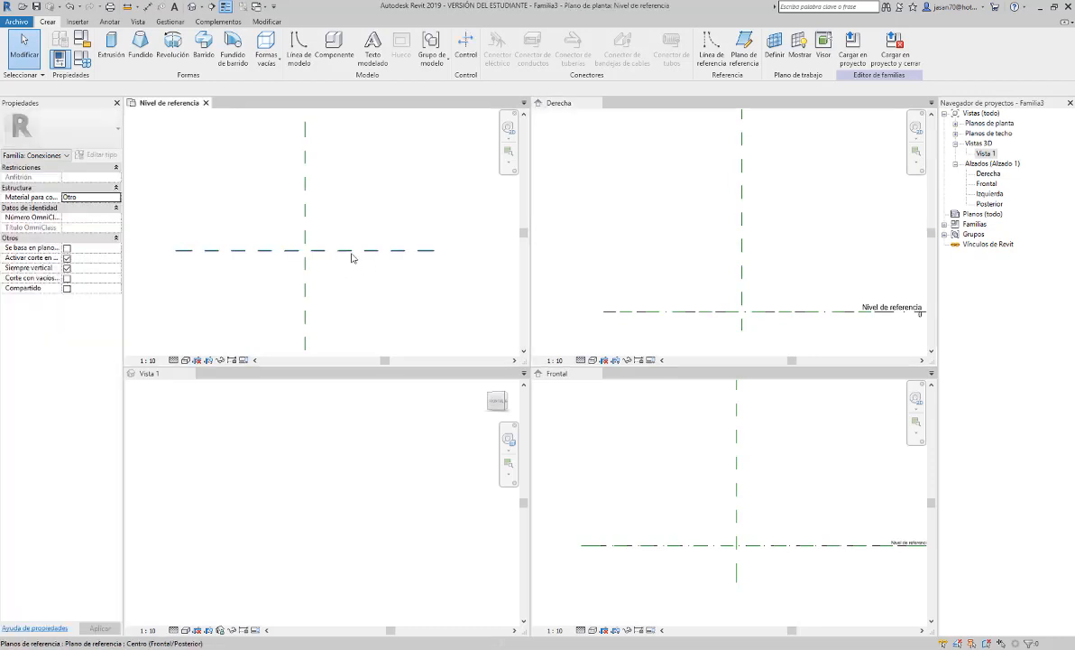
middle_drag(351, 276, 367, 258)
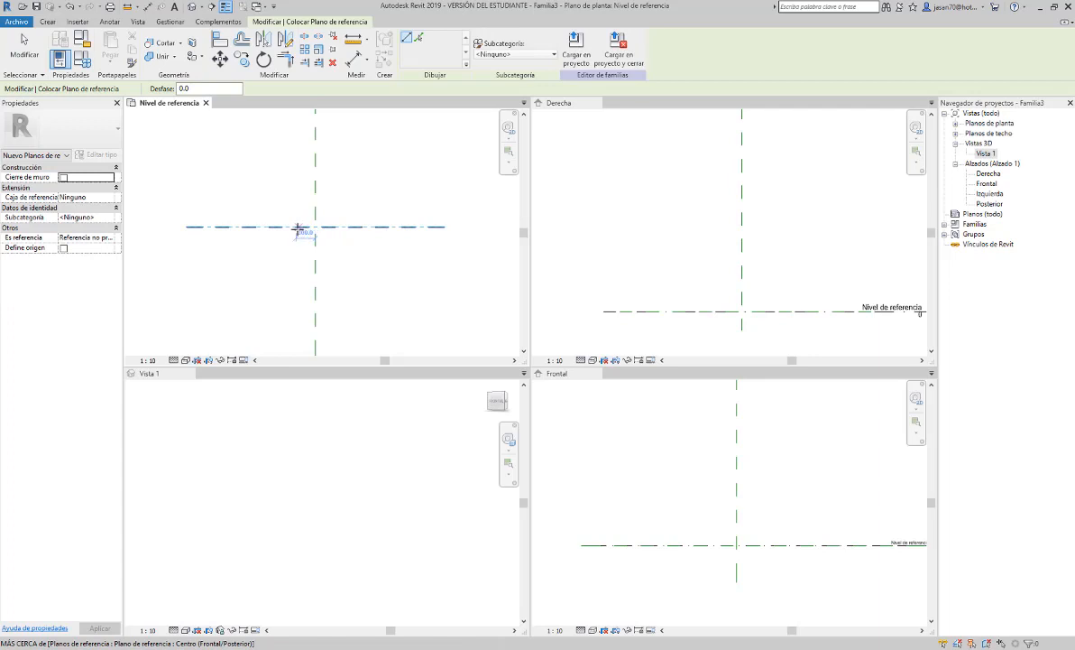
scroll(298, 230, up, 2)
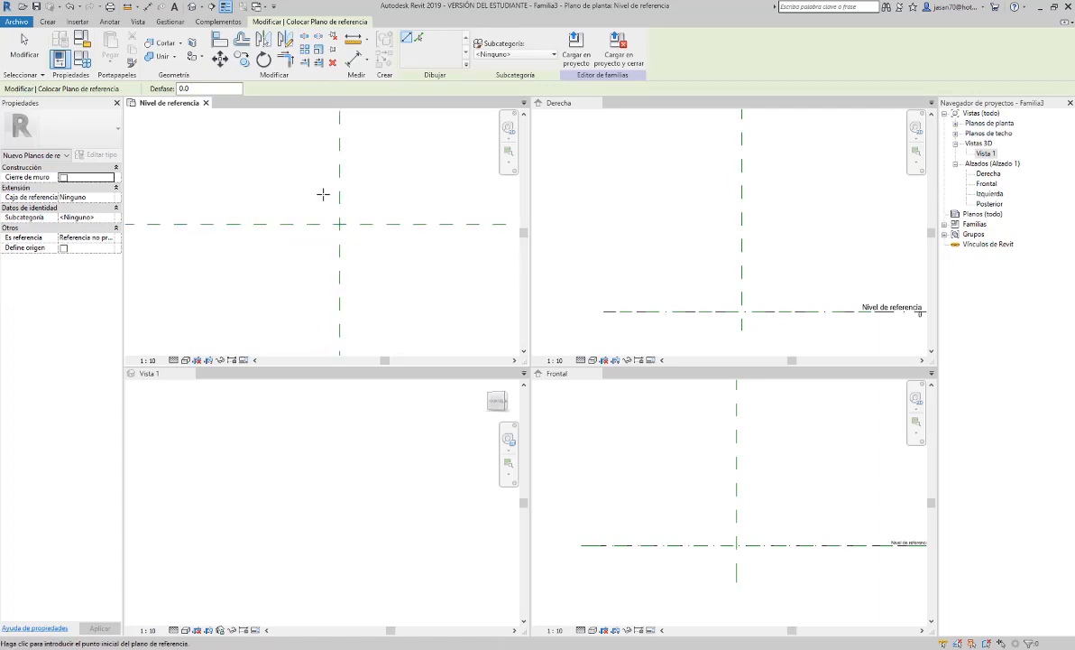
click(323, 194)
click(324, 248)
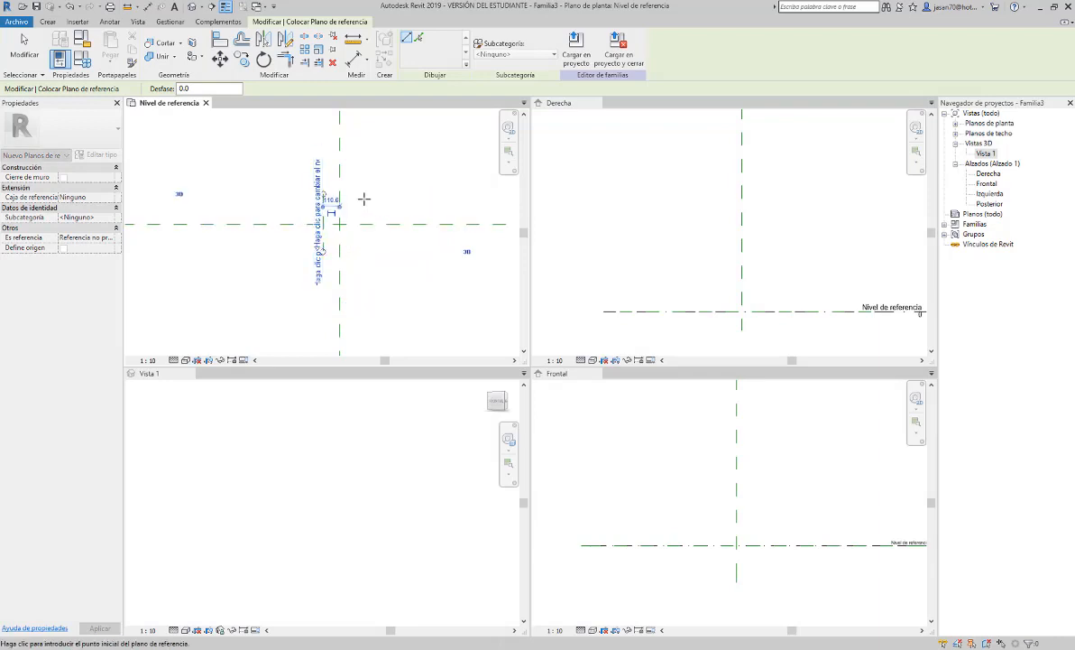
click(360, 194)
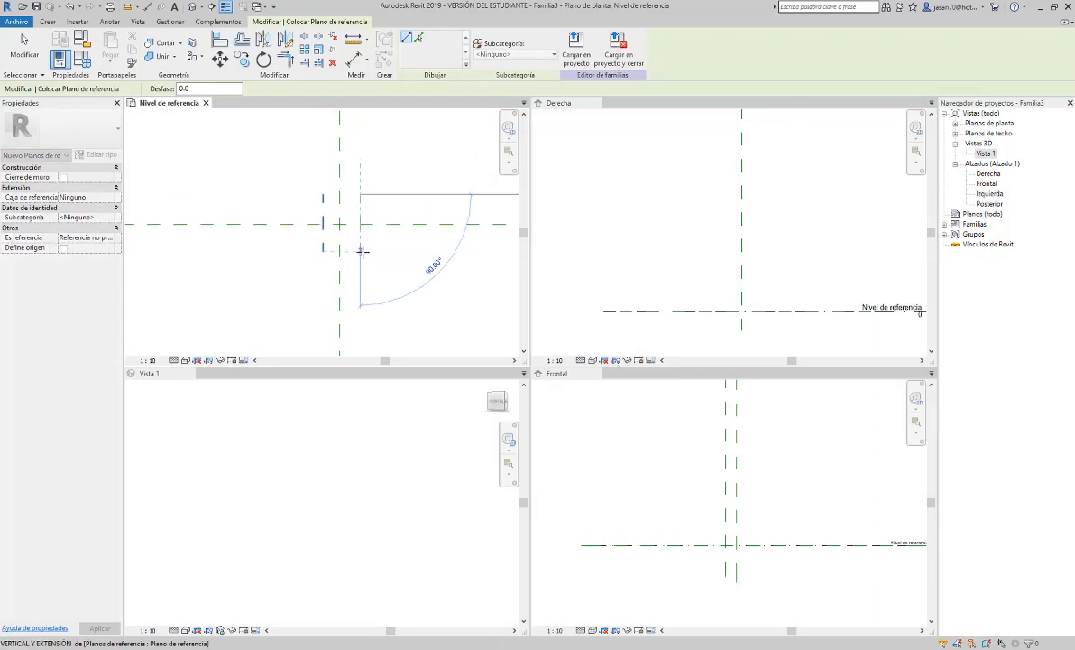
click(362, 251)
scroll(299, 247, up, 2)
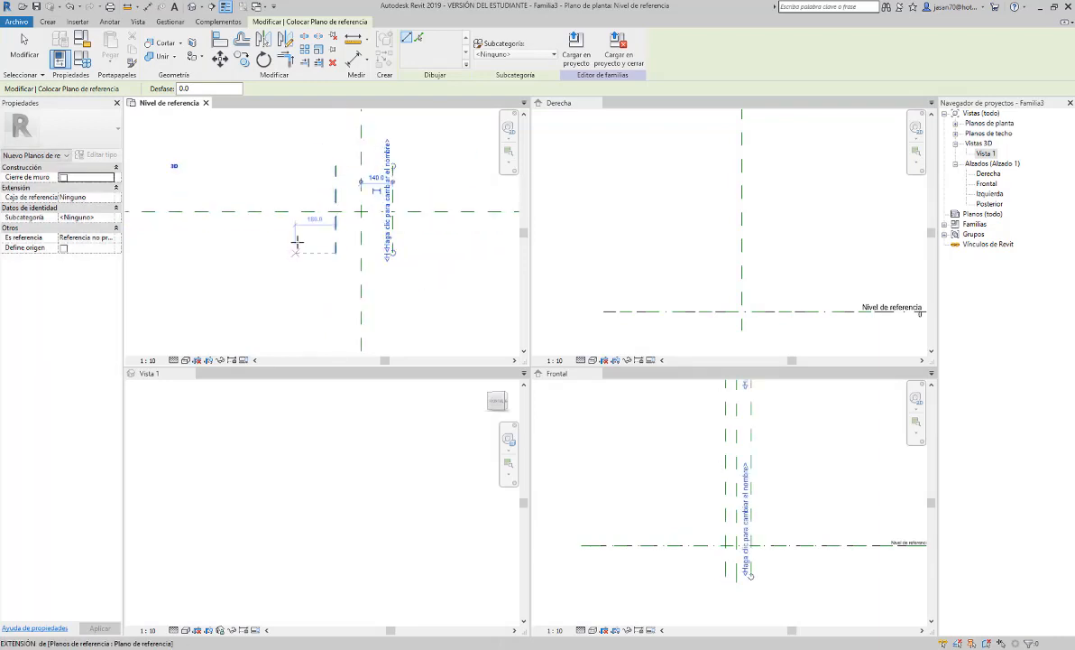
Draw a horizontal reference plane below the centre in the plan and move it to 240 mm from the Centro (Frontal/Posterior) plane.
click(297, 242)
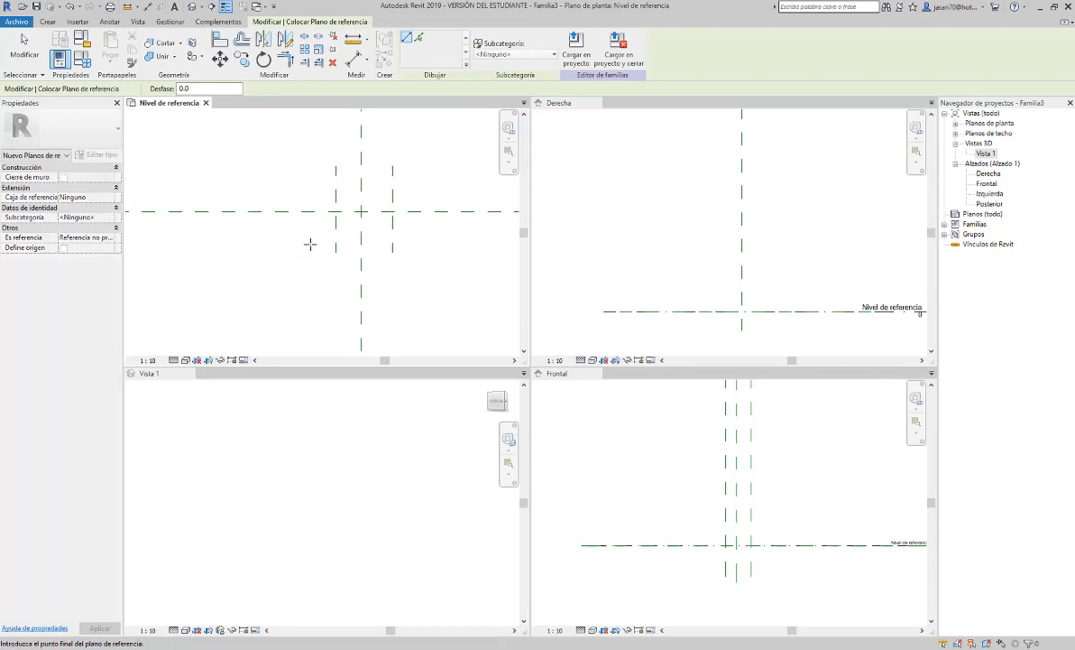
click(431, 241)
key(Escape)
key(Escape)
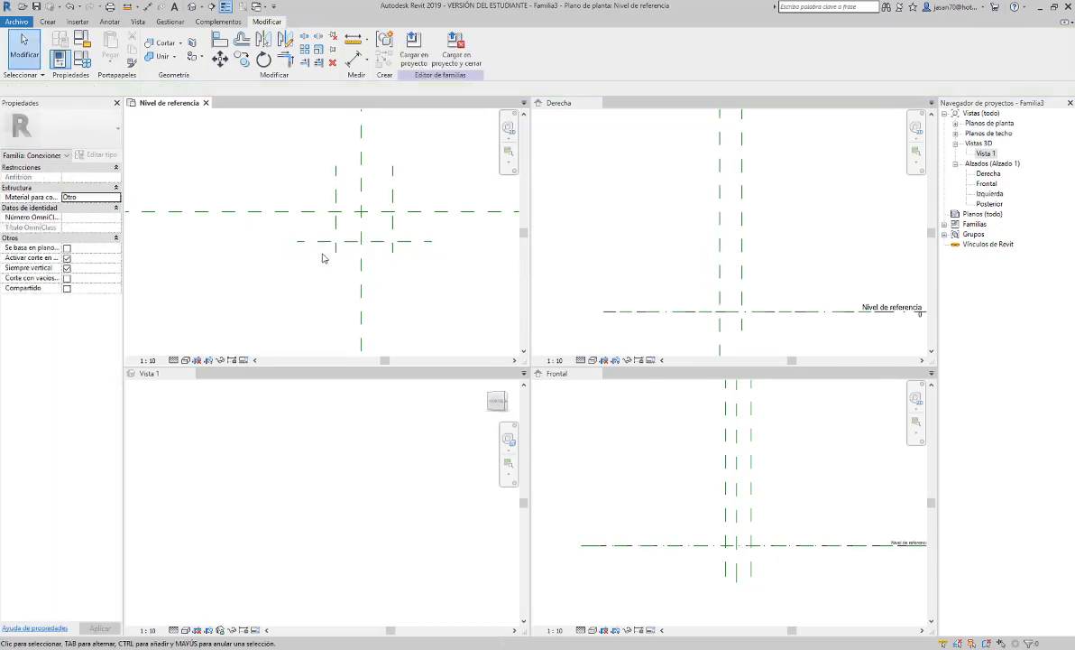
drag(316, 242, 316, 267)
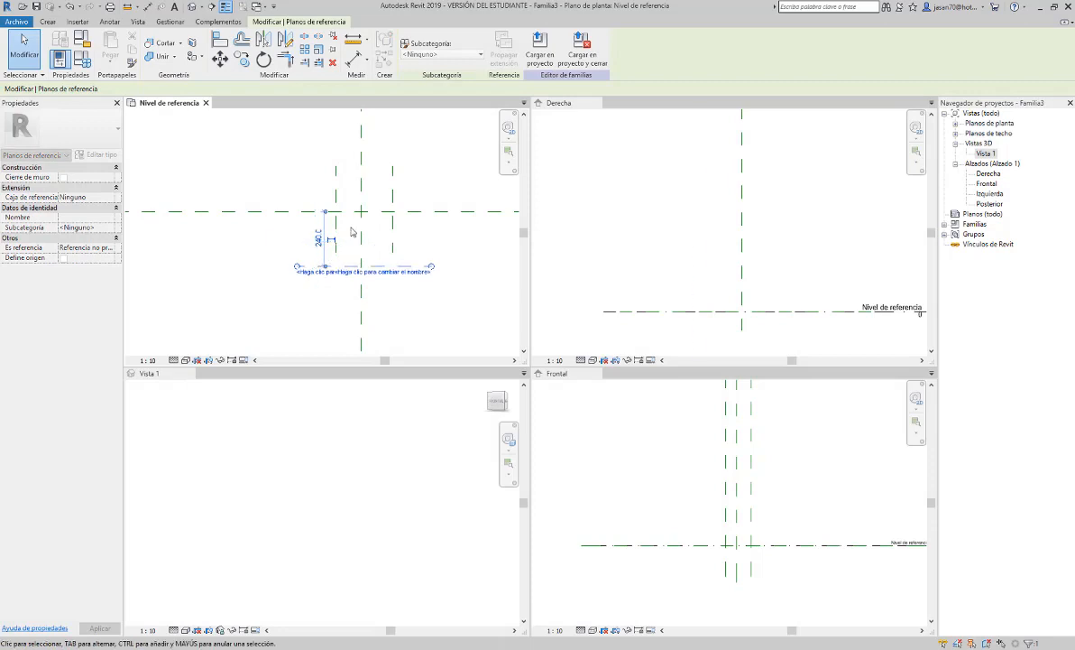
Extend the lower ends of both short vertical reference planes past the lower horizontal plane in the plan.
click(337, 252)
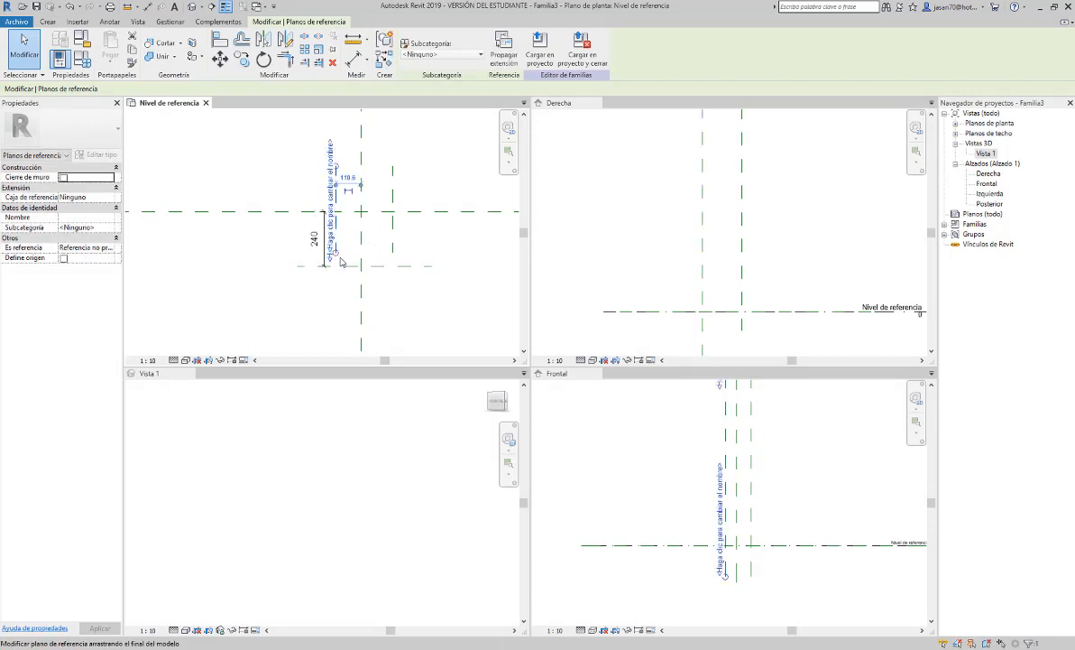
drag(336, 254, 337, 285)
click(394, 248)
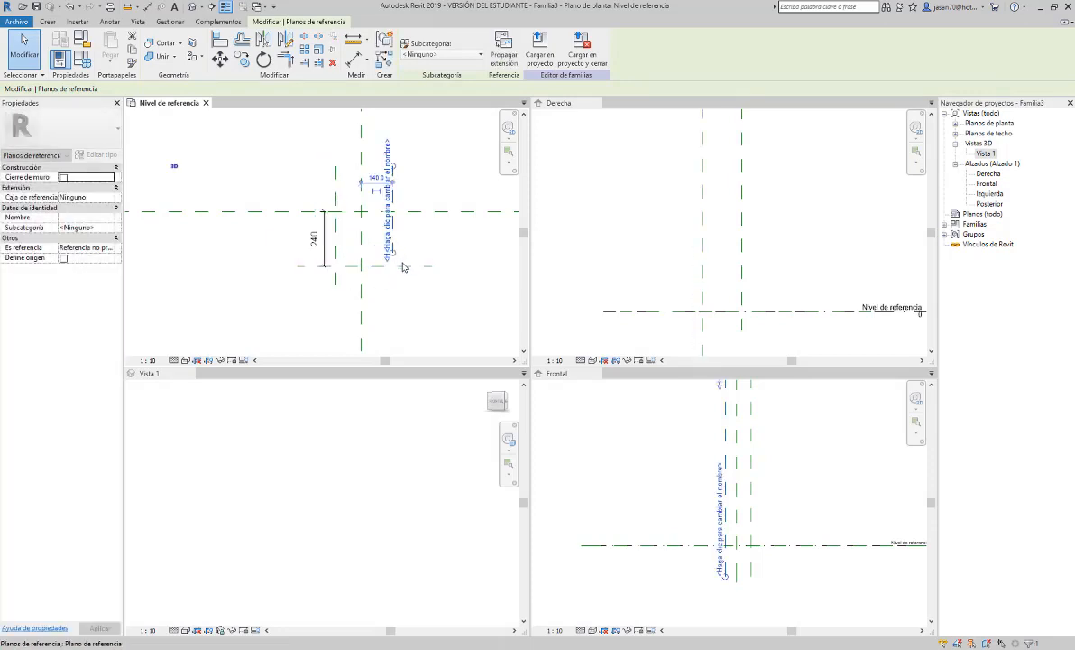
drag(393, 253, 394, 286)
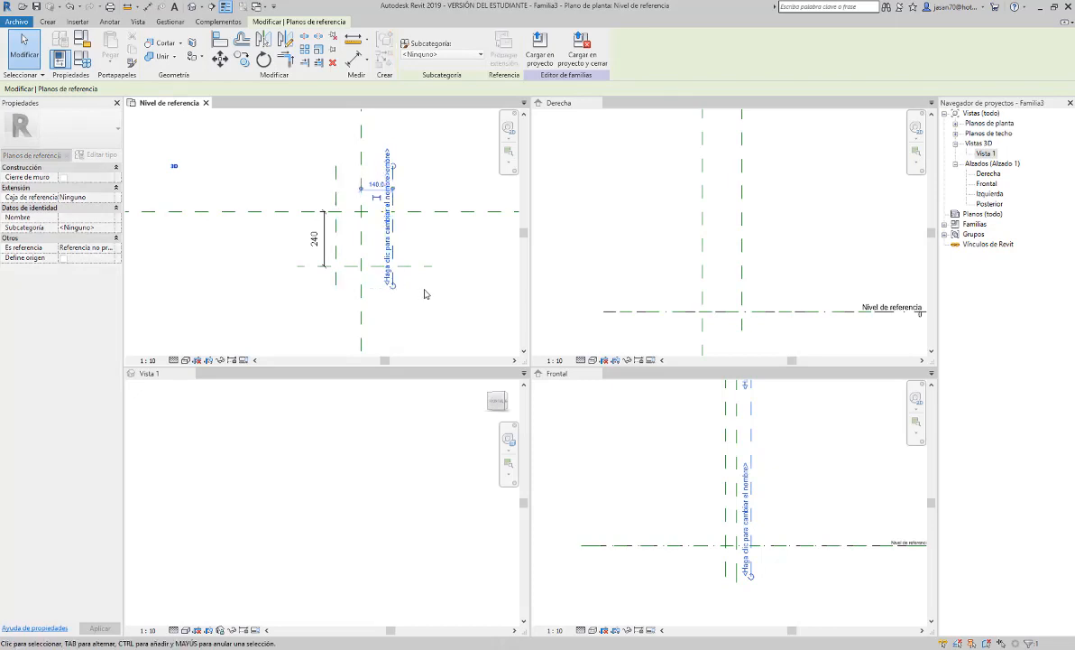
Delete the dimension between the two horizontal reference planes in the plan.
click(425, 294)
click(323, 239)
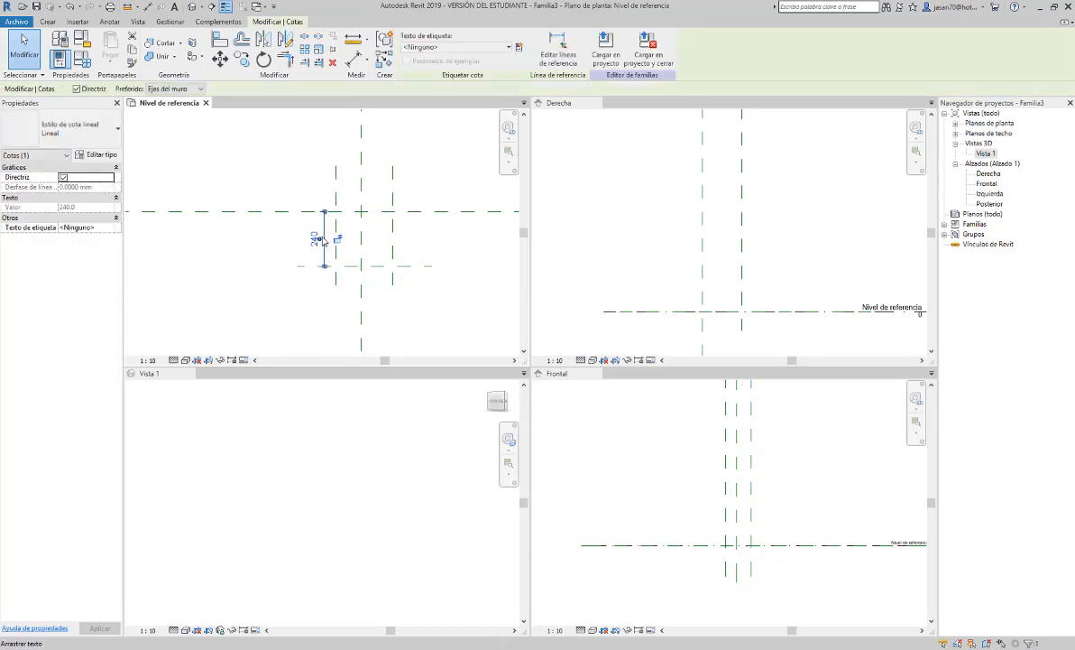
key(Delete)
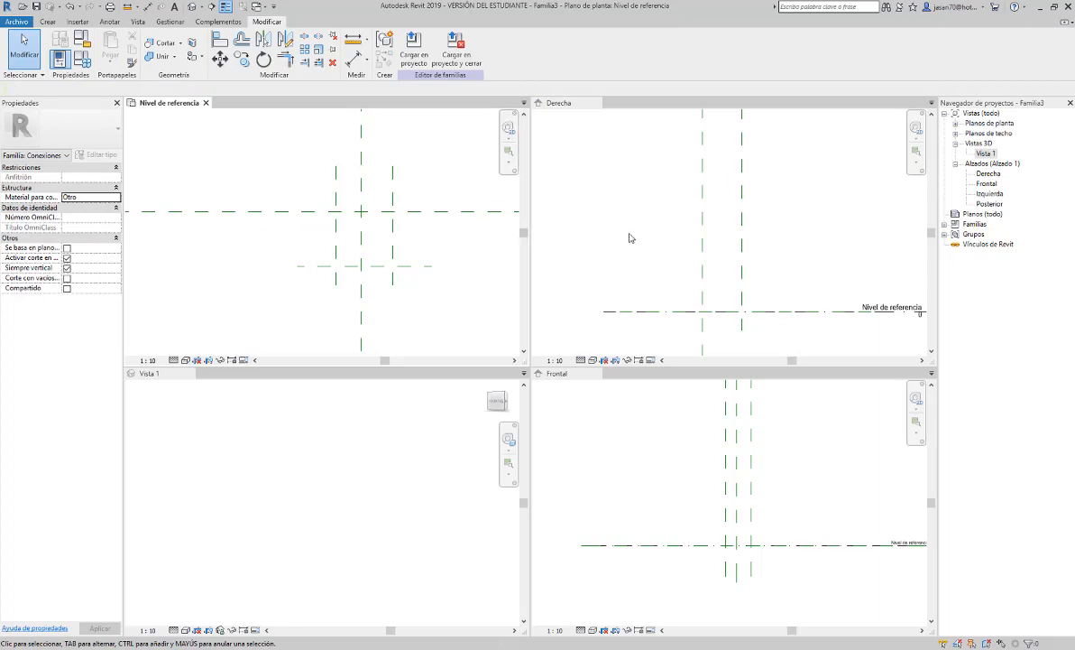
Draw a horizontal reference plane in the Frontal elevation about 255 mm above the reference level, crossing the three vertical planes.
click(594, 465)
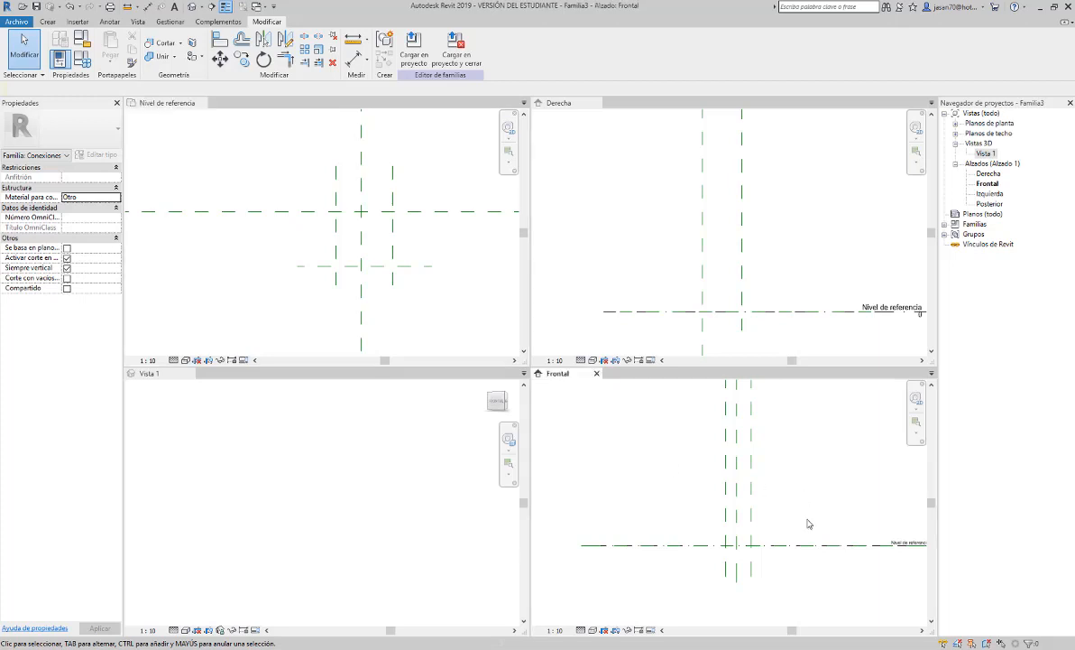
scroll(729, 543, up, 2)
scroll(748, 549, up, 2)
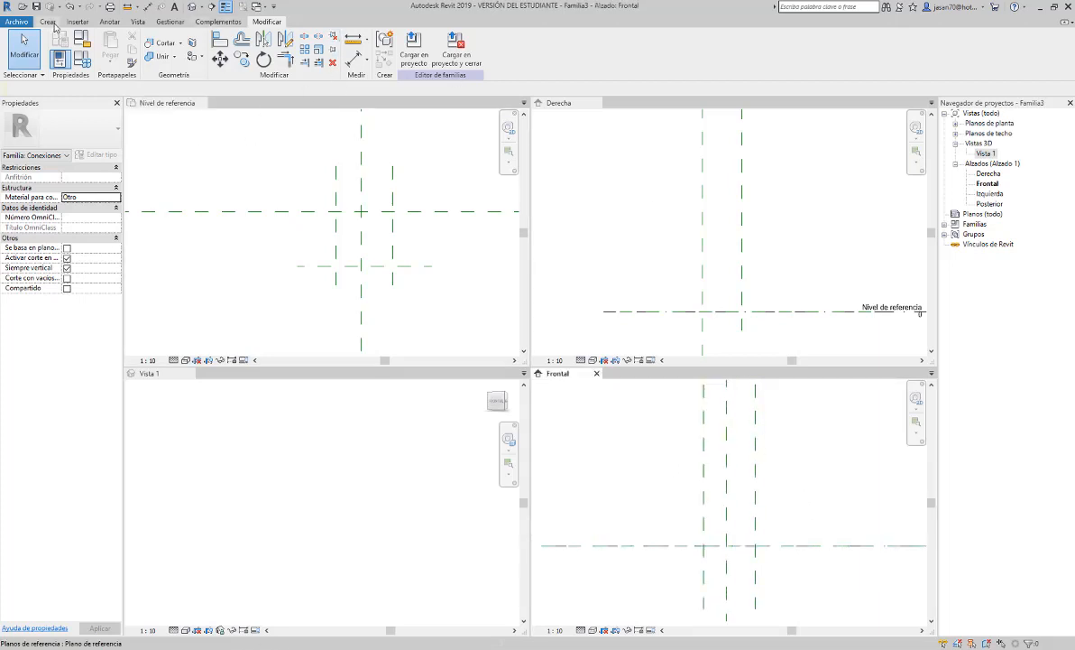
click(47, 21)
click(742, 61)
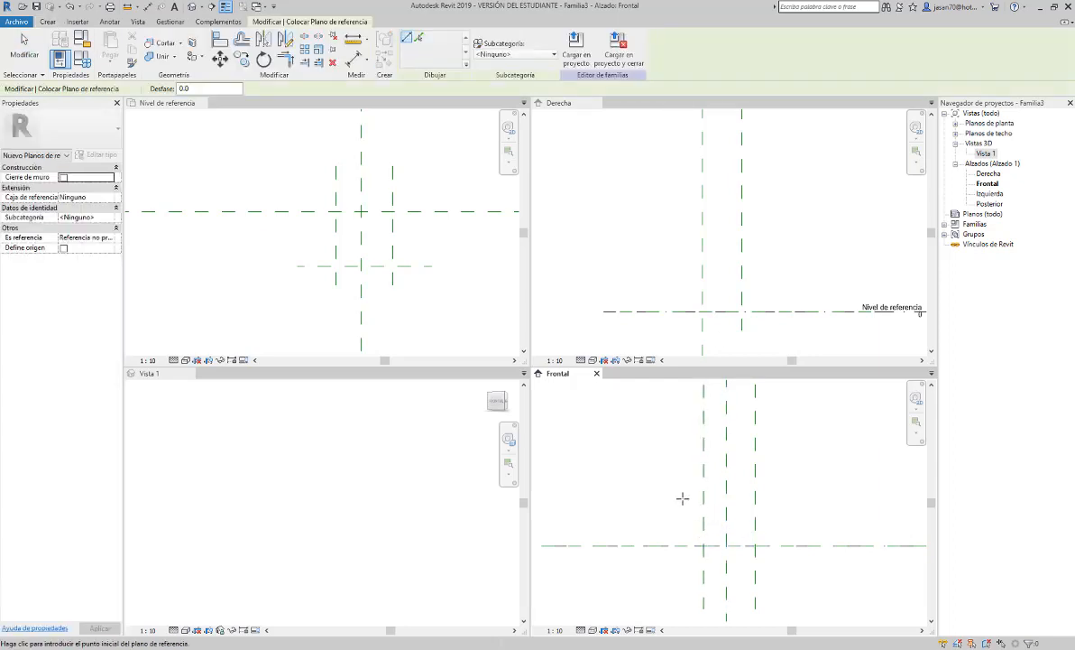
click(678, 495)
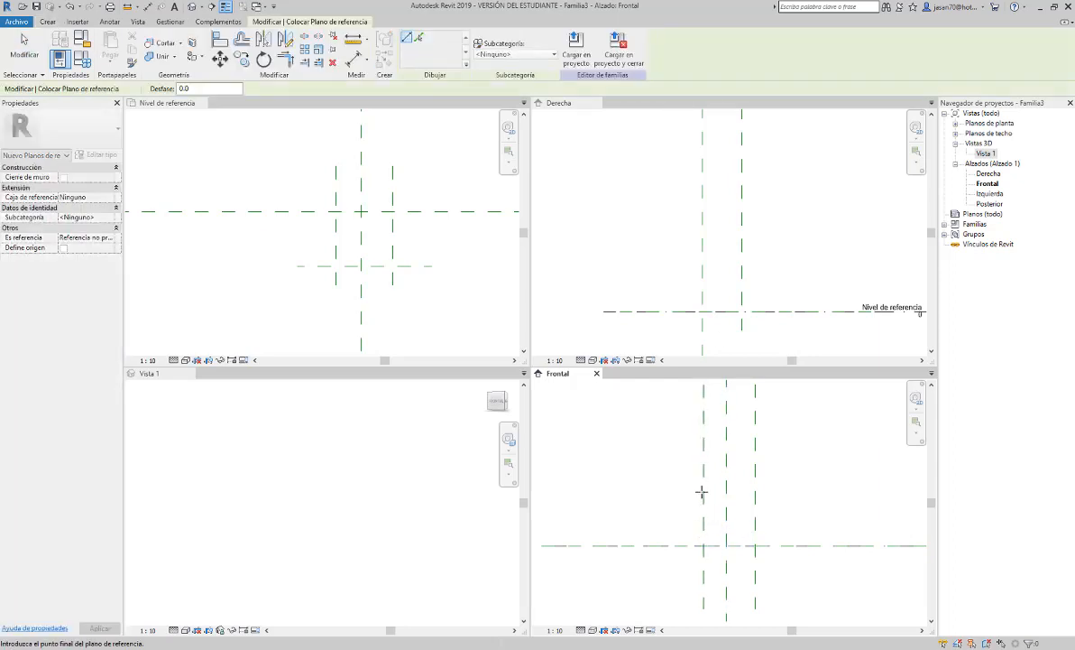
click(789, 495)
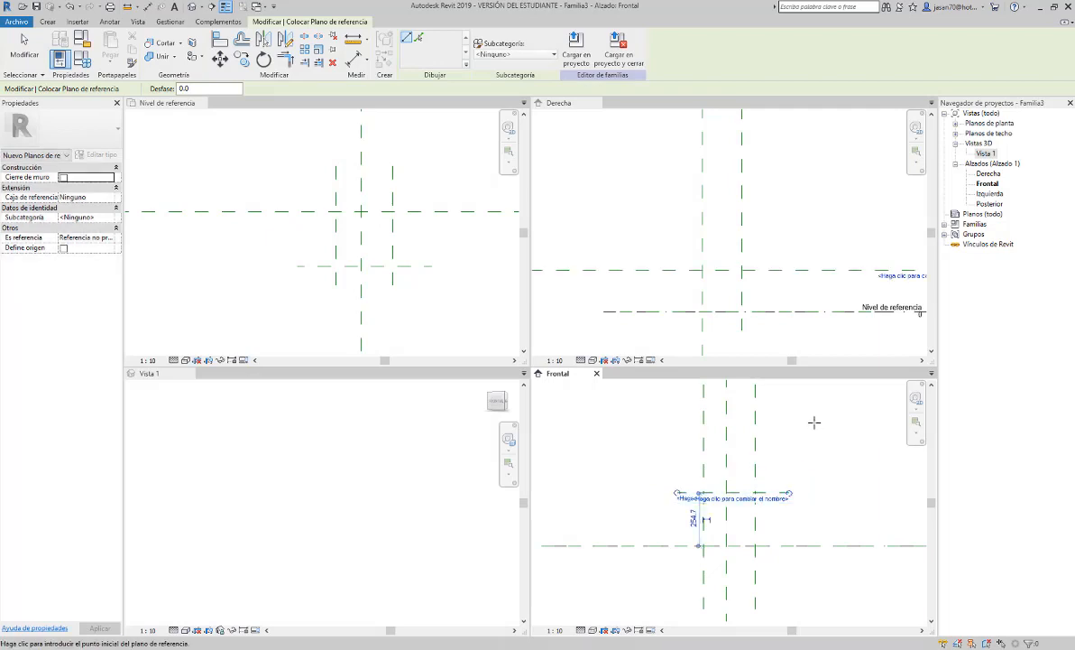
key(Escape)
key(Escape)
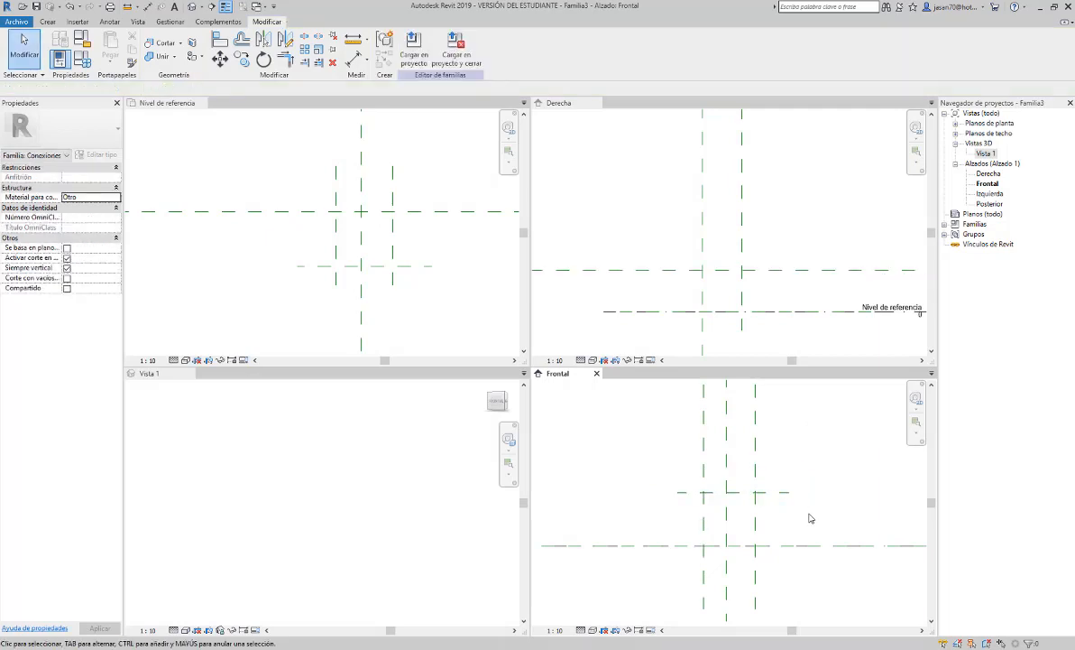
Place an aligned dimension between the reference level and the upper horizontal plane in the Frontal elevation.
scroll(668, 499, up, 2)
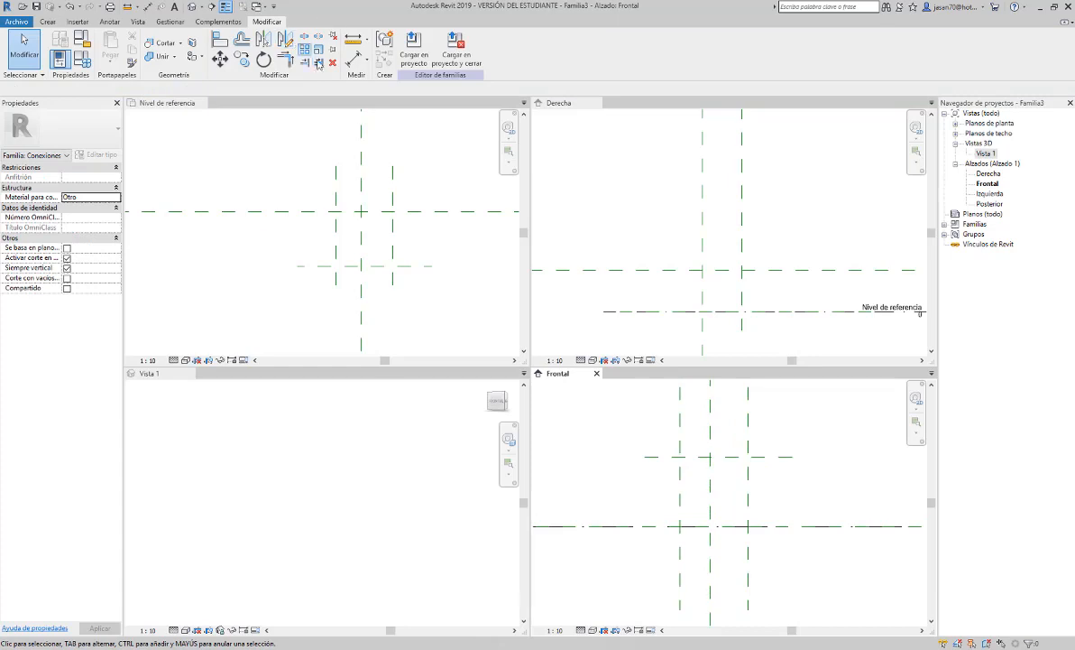
click(353, 58)
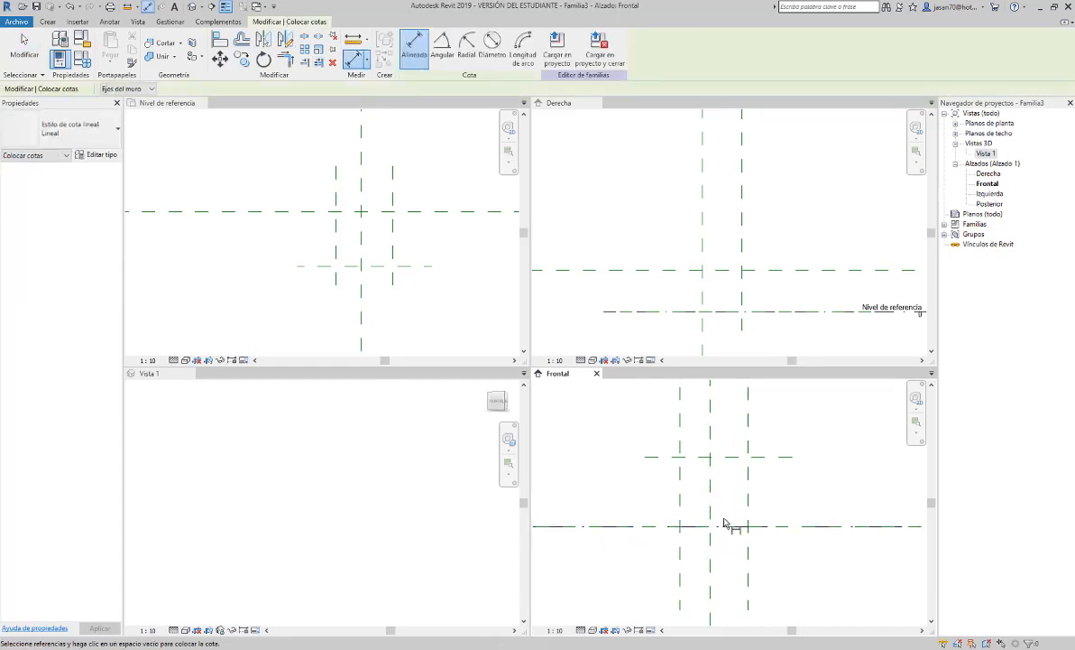
scroll(721, 517, down, 5)
scroll(802, 516, up, 3)
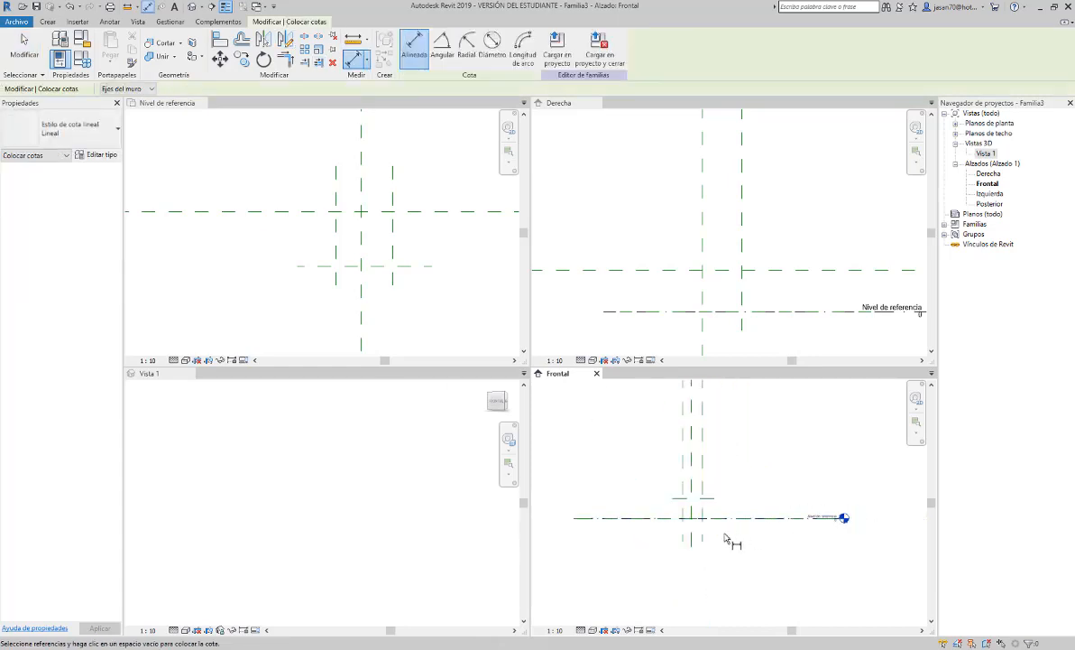
scroll(686, 521, up, 3)
click(628, 506)
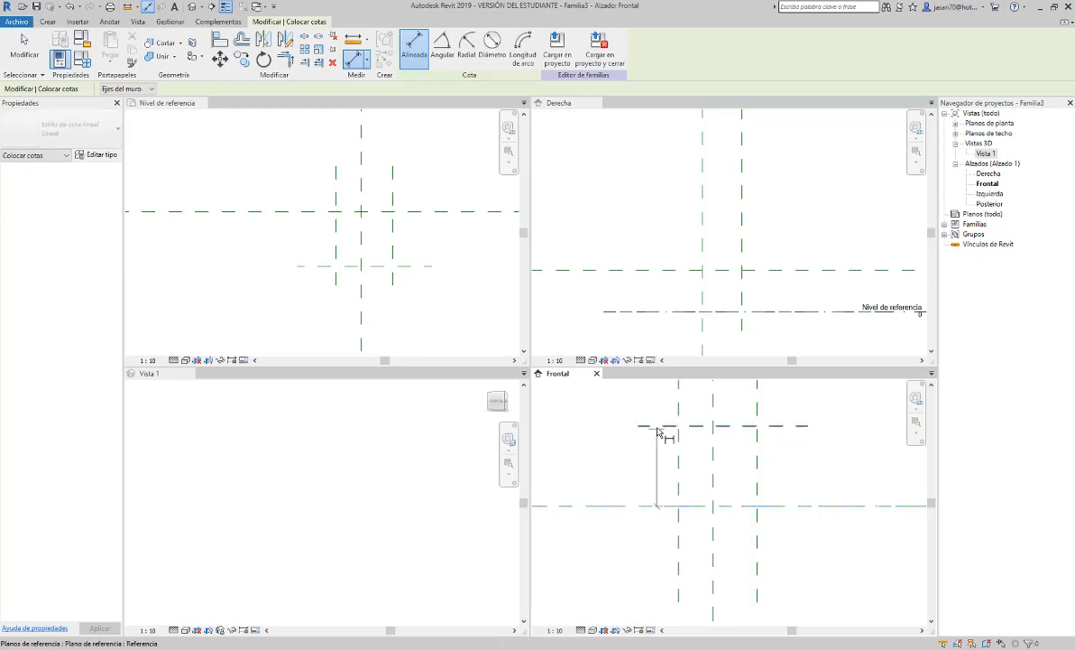
click(663, 426)
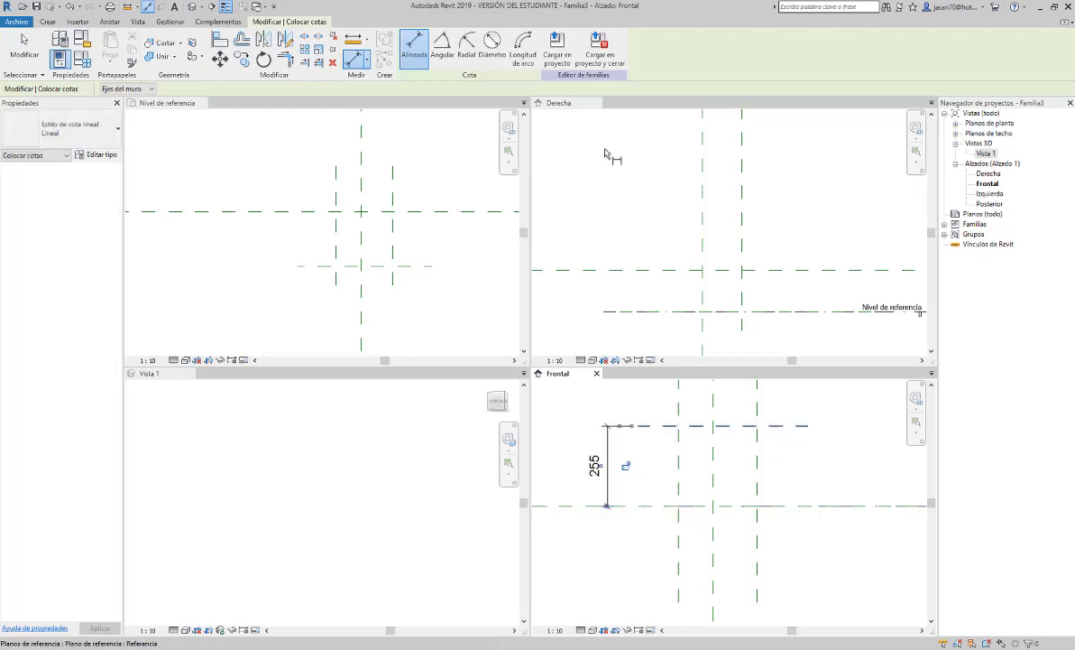
key(Escape)
key(Escape)
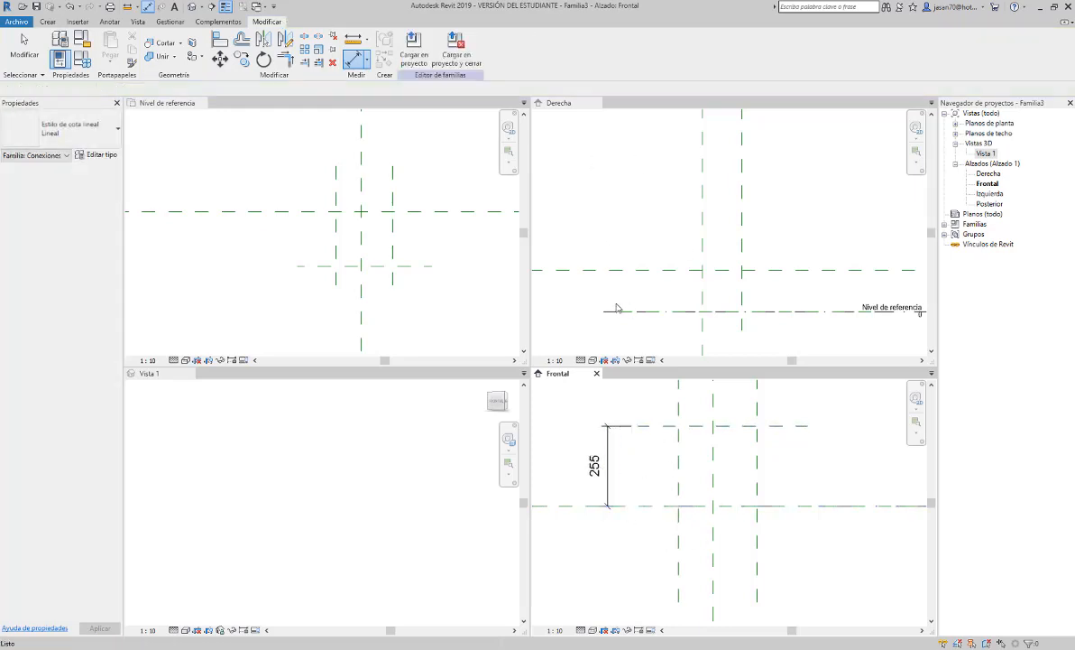
Label the Frontal height dimension with a new family type parameter named "Alto de ménsula", grouped under Cotas.
click(611, 450)
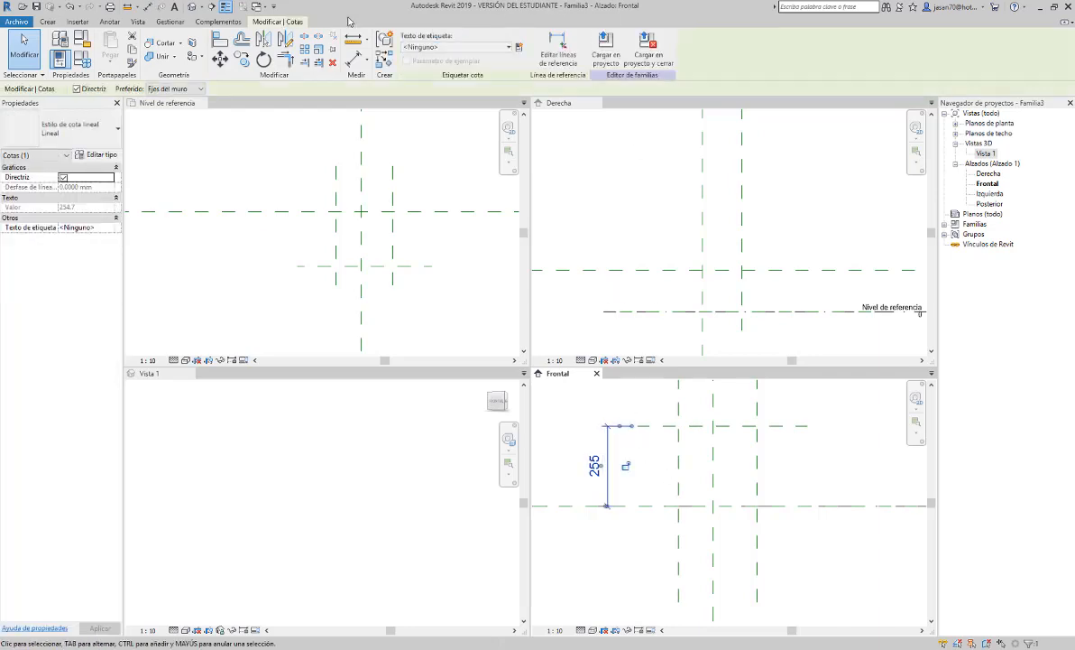
click(520, 48)
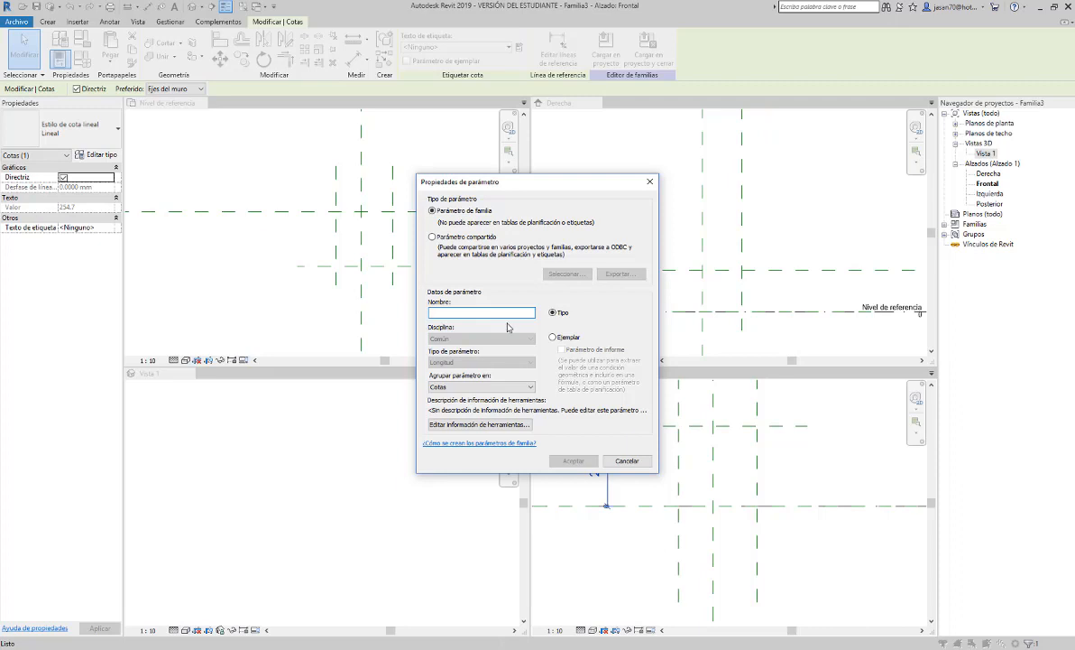
text(Alto de ménsula)
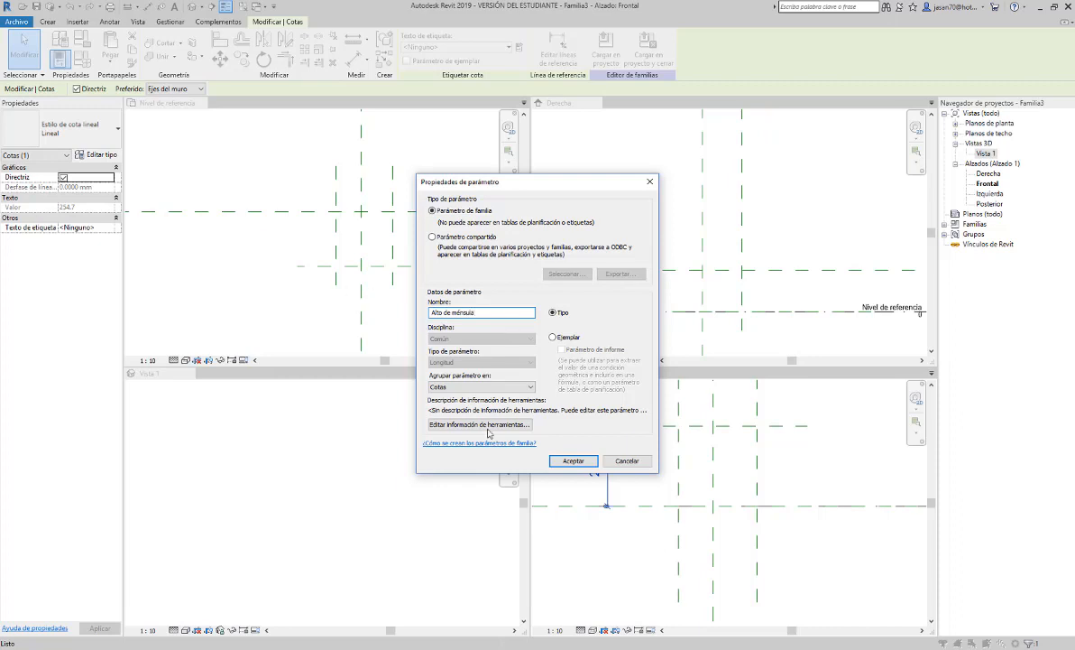
click(574, 461)
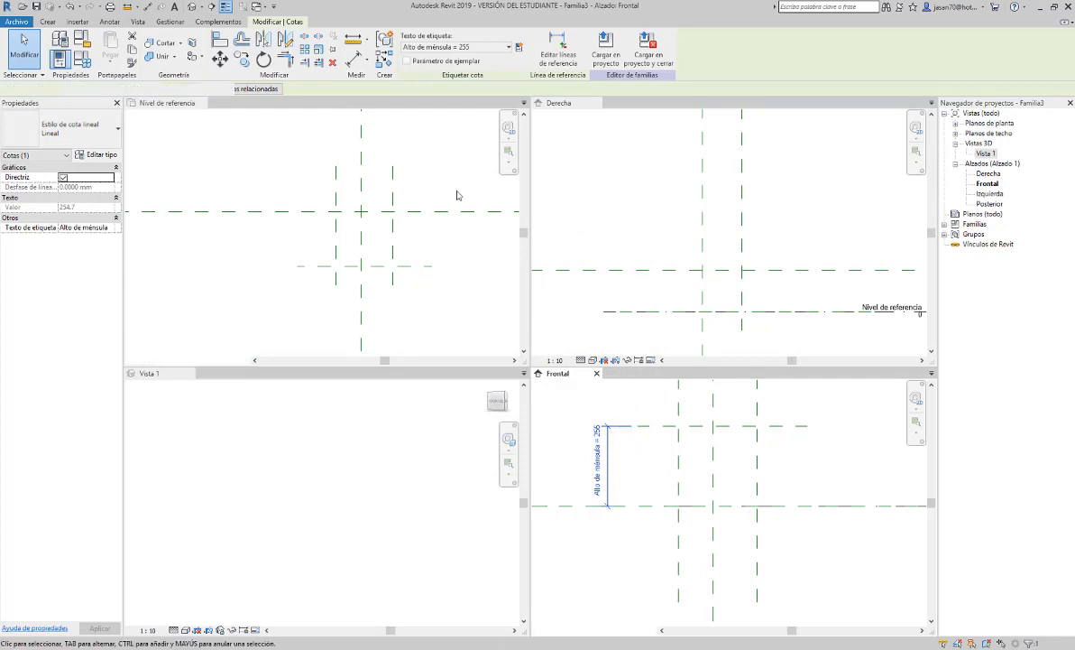
Place a continuous aligned dimension across the left, centre and right vertical reference planes in the Nivel de referencia plan.
middle_drag(384, 219, 343, 233)
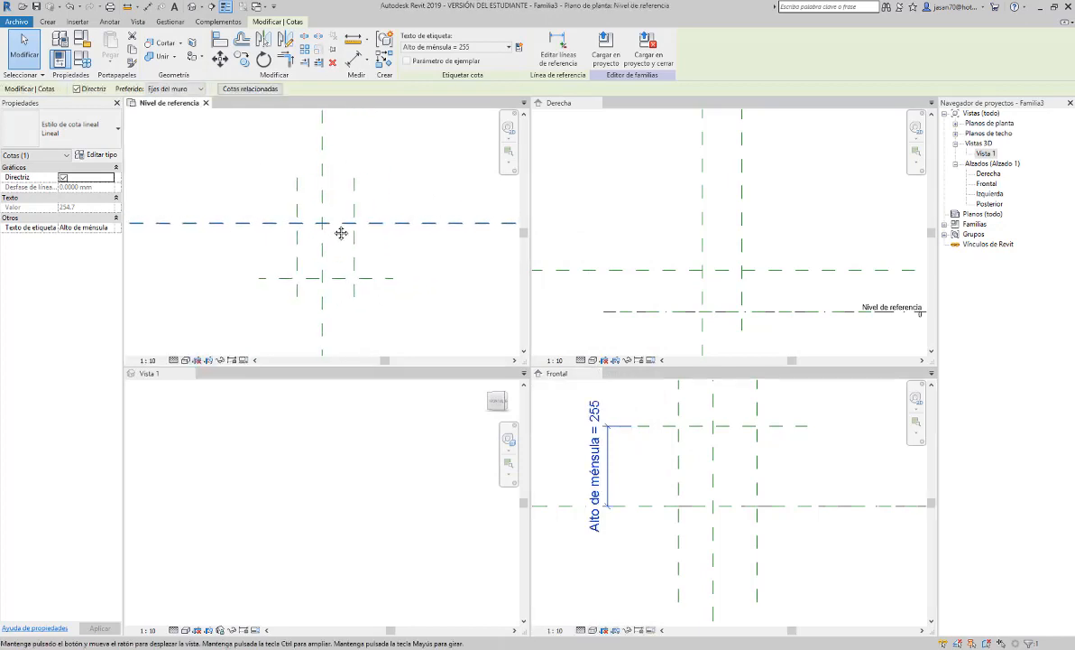
click(355, 60)
scroll(298, 203, up, 2)
click(294, 196)
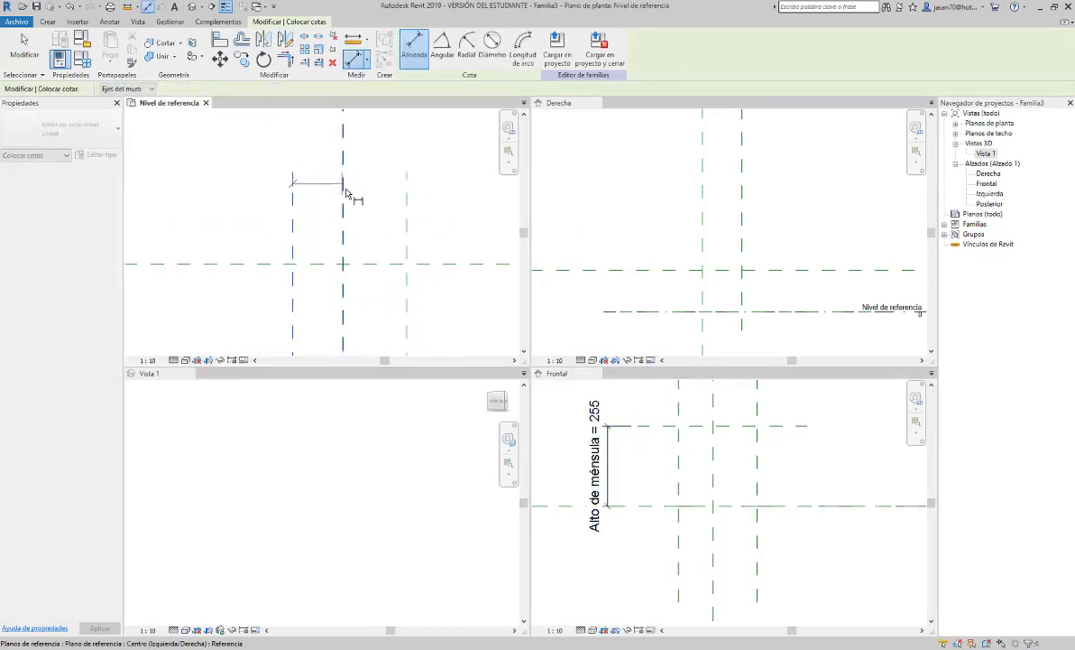
click(344, 198)
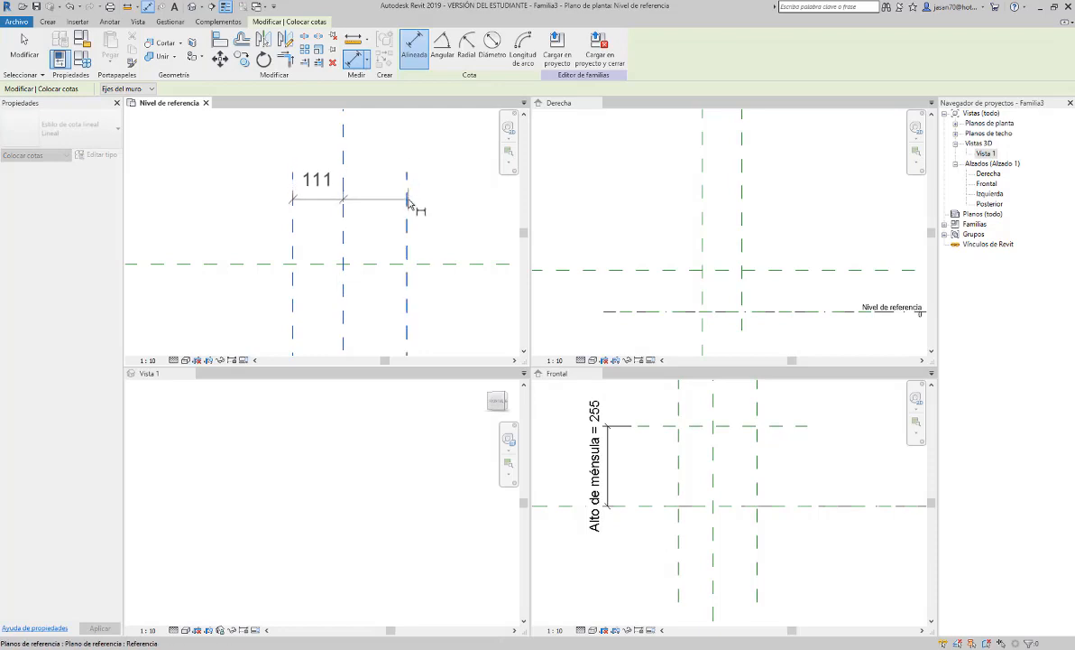
click(408, 200)
scroll(408, 200, down, 1)
click(423, 167)
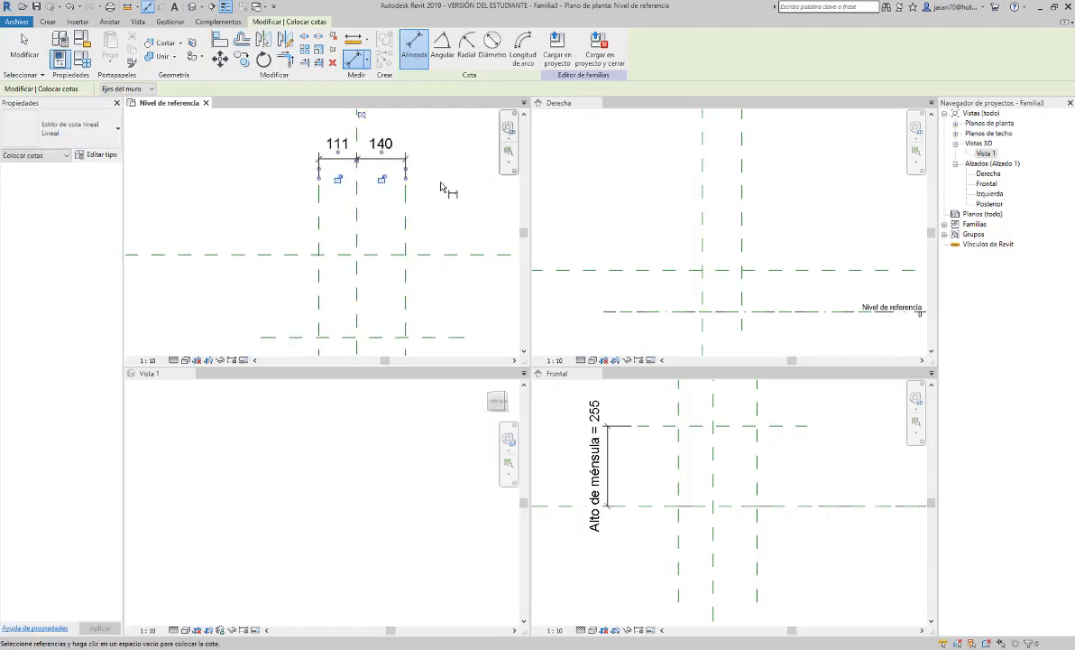
middle_drag(441, 188, 429, 247)
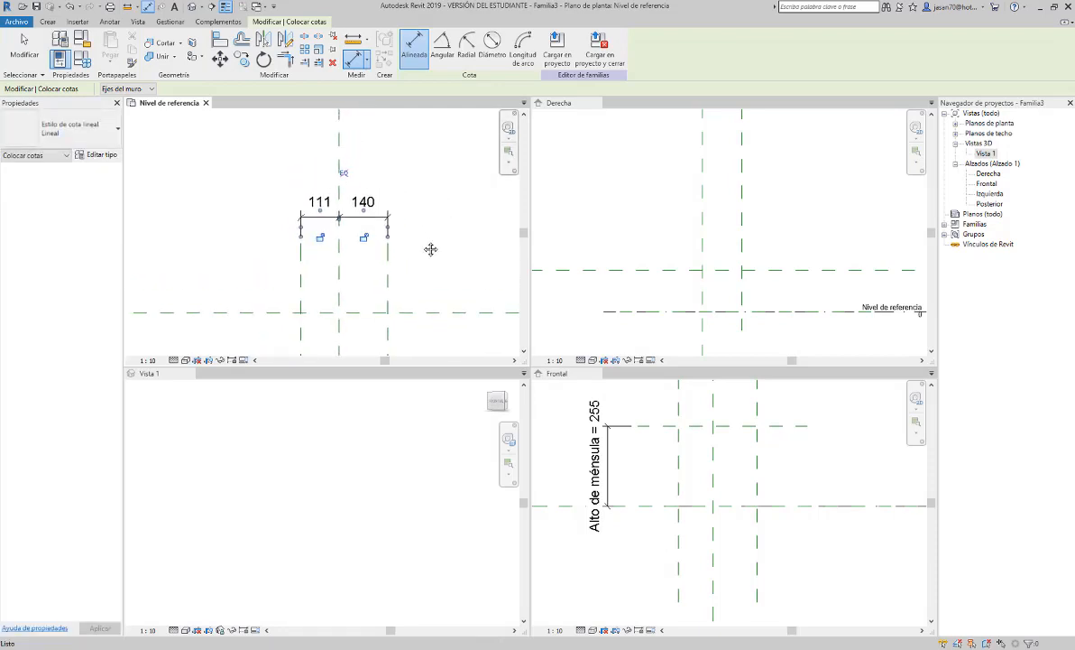
Make the three vertical planes equally spaced and place an aligned dimension between the two horizontal reference planes in the Nivel de referencia plan.
click(344, 175)
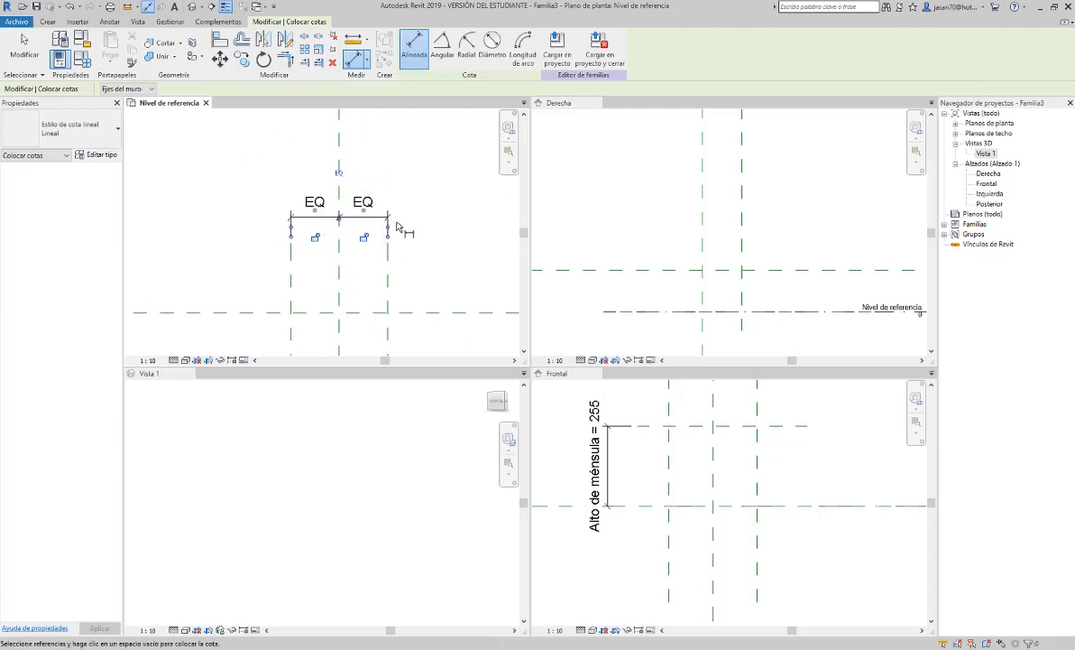
scroll(397, 227, down, 2)
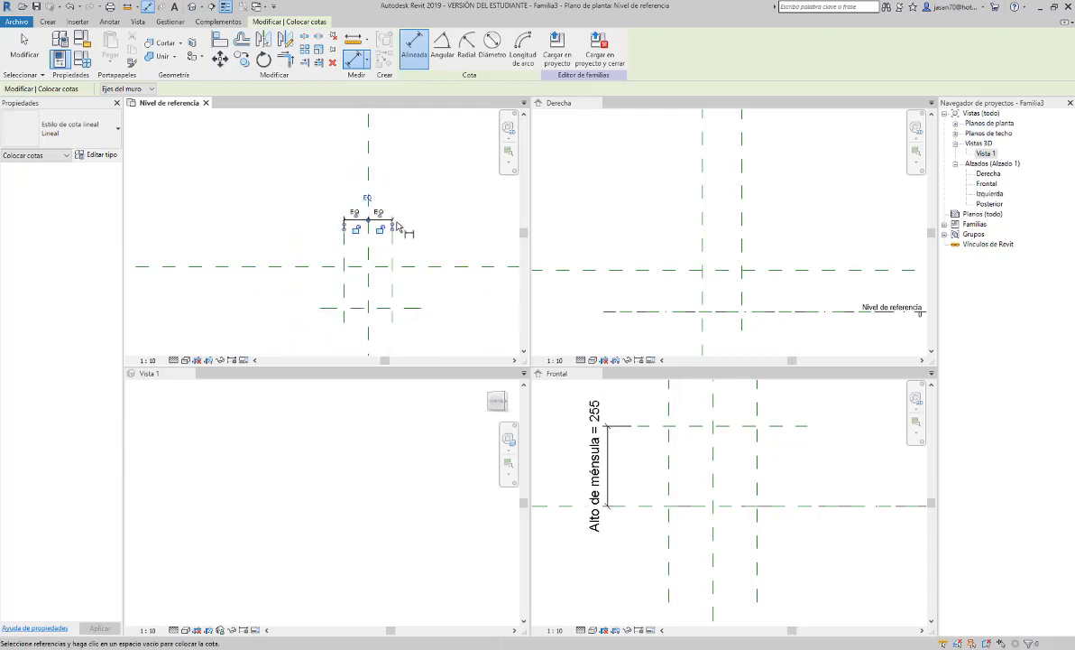
click(326, 308)
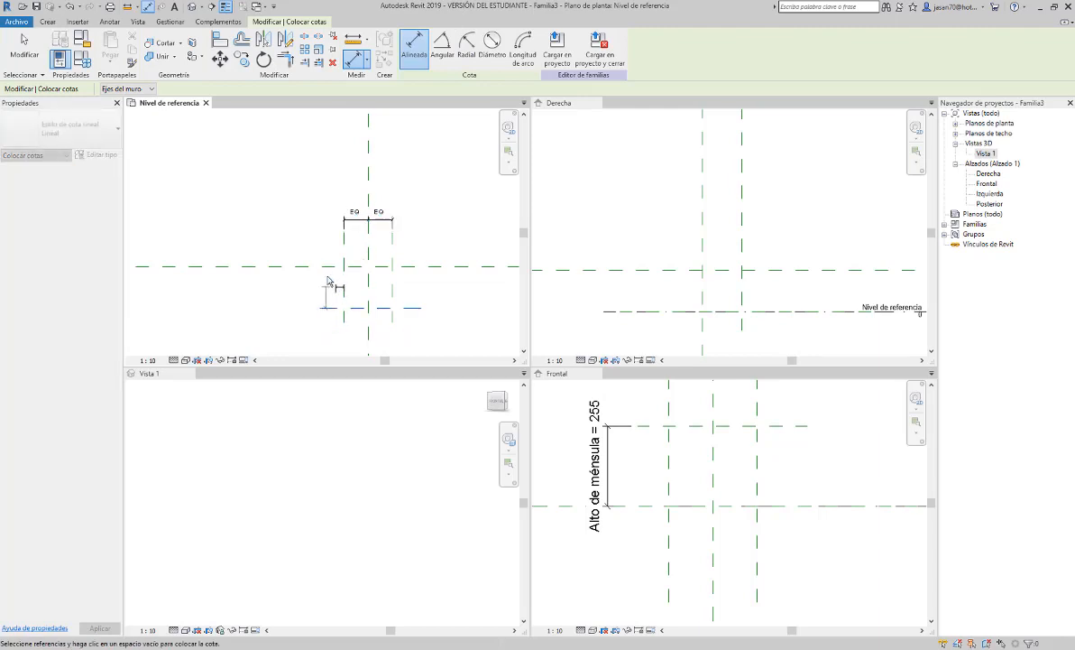
click(306, 266)
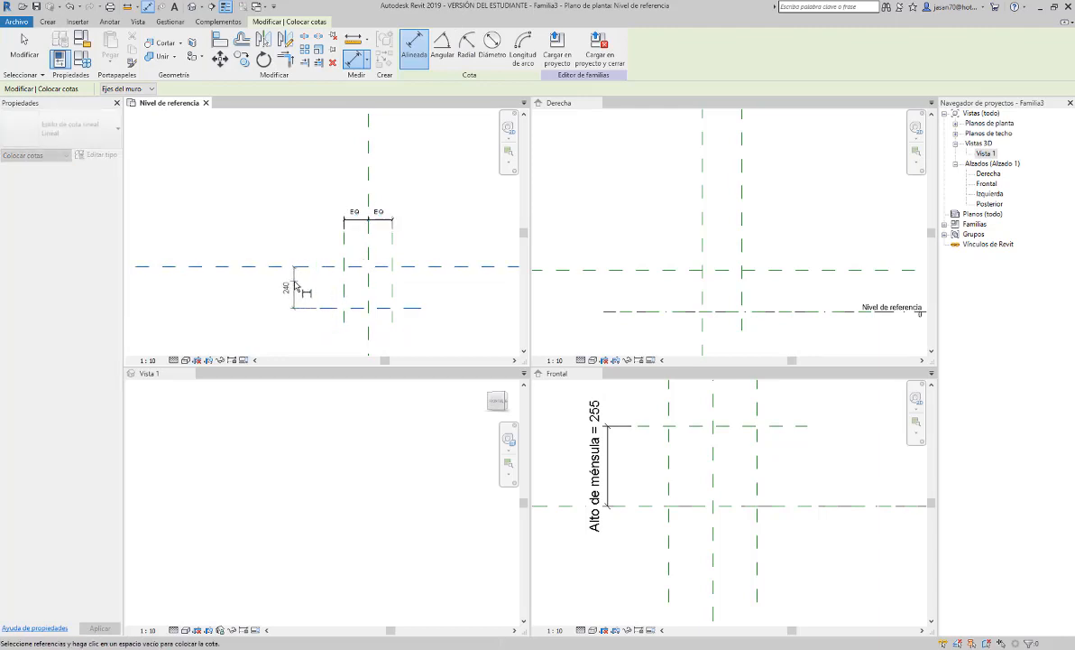
click(299, 286)
key(Escape)
key(Escape)
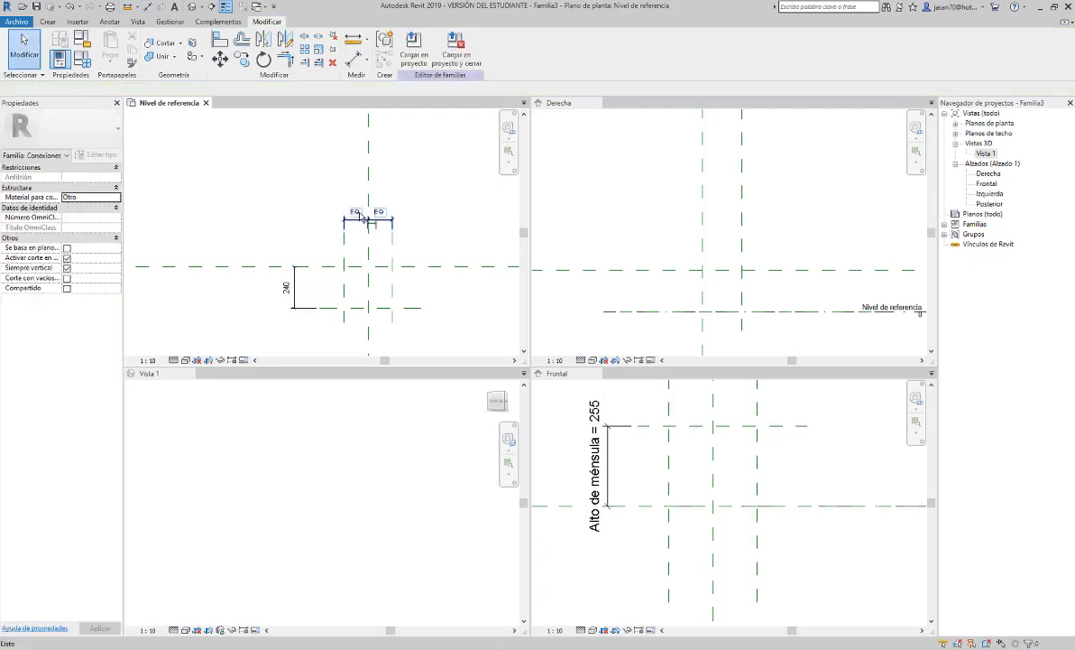
Label the dimension between the horizontal planes with a new family type parameter named "Profundidad de ménsula", grouped under Cotas.
click(295, 289)
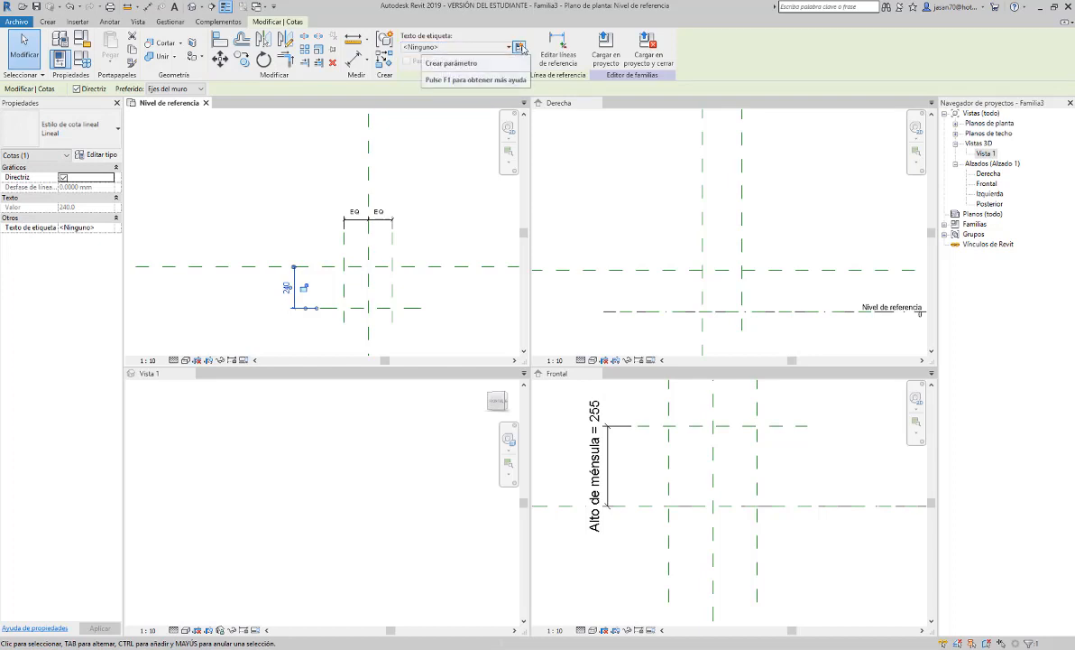
click(520, 46)
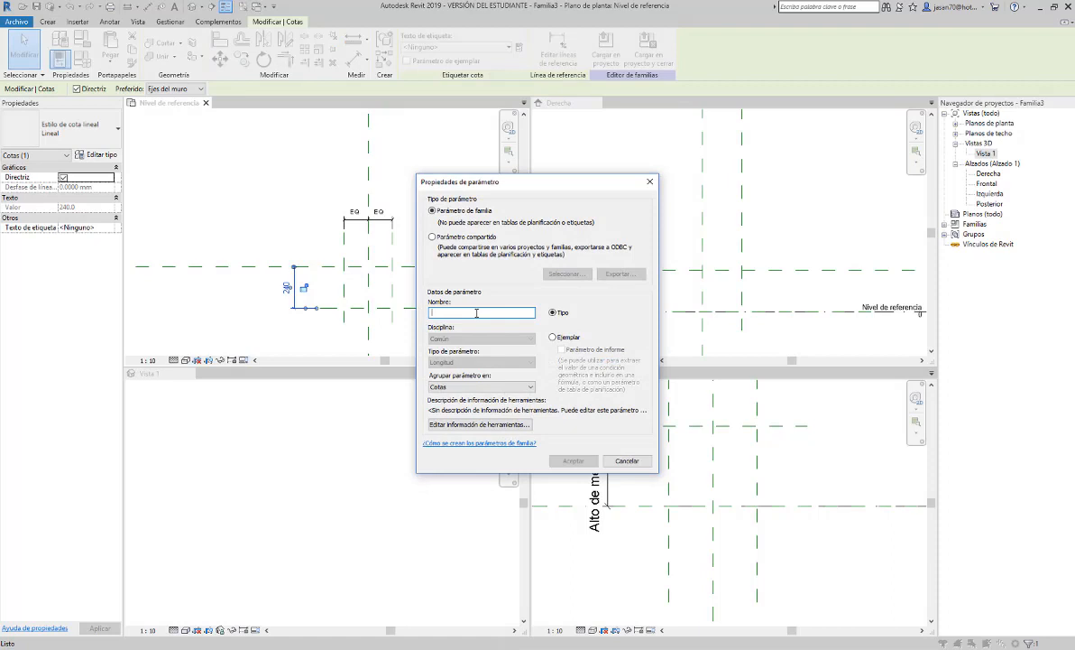
text(Profundidad de ménsula)
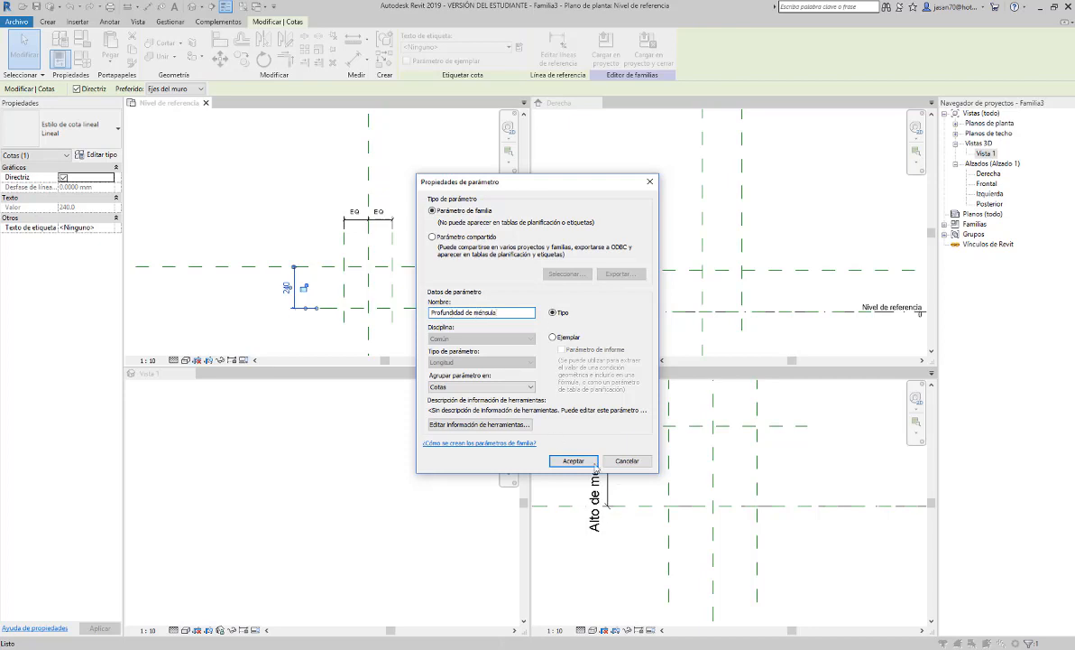
click(561, 459)
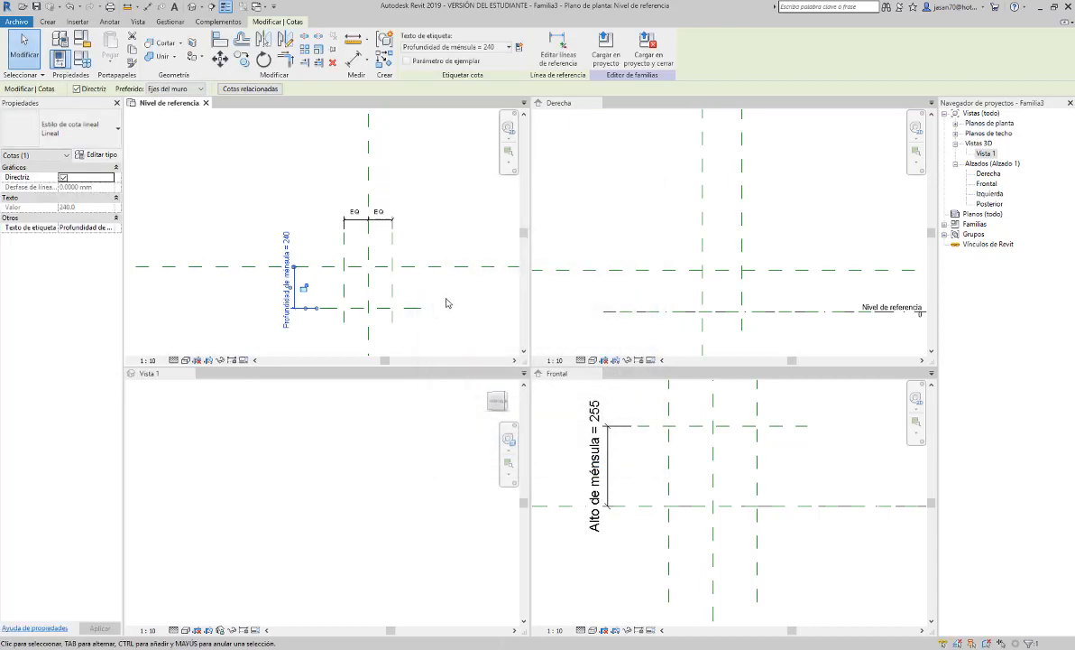
click(444, 303)
Place an overall aligned dimension between the two outer vertical reference planes, below the lower horizontal plane in the Nivel de referencia plan.
middle_drag(444, 305, 437, 269)
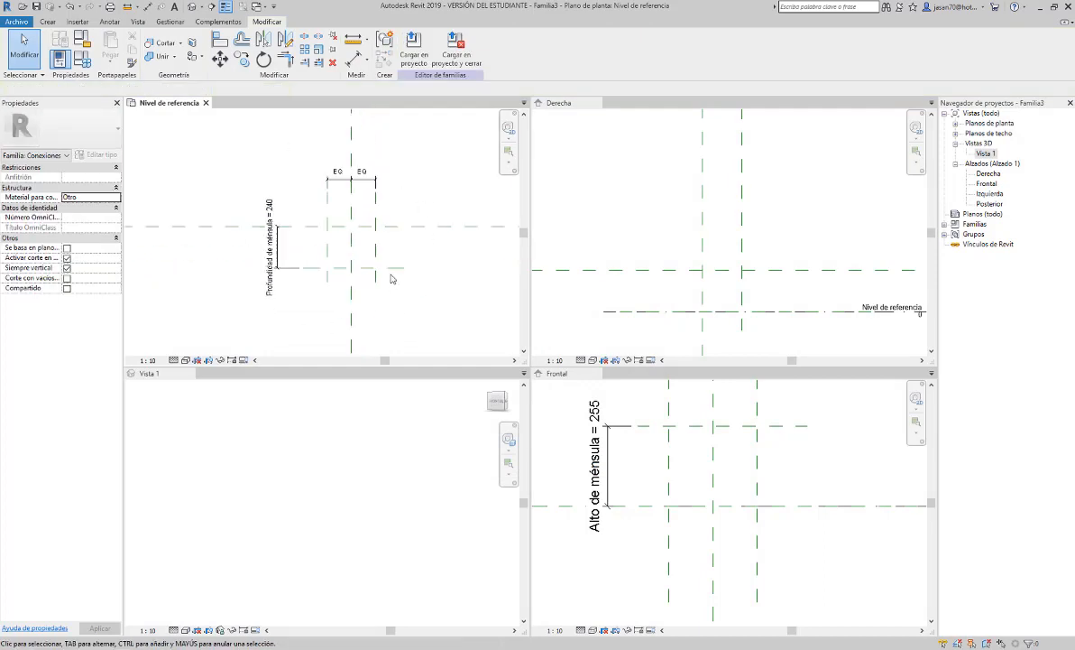
click(357, 59)
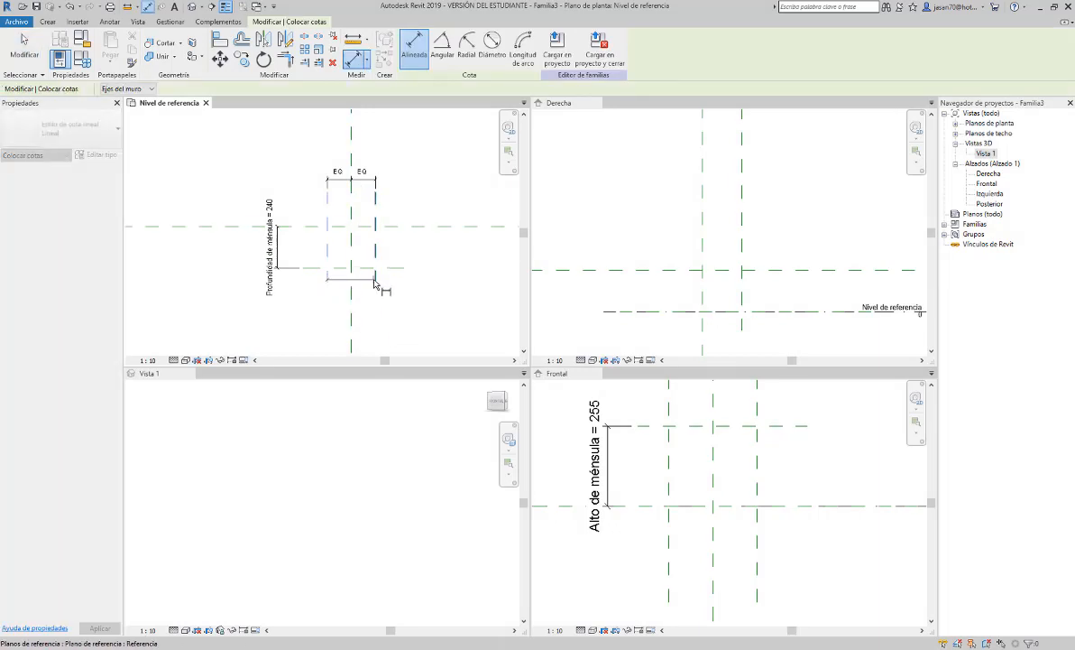
click(375, 277)
click(390, 309)
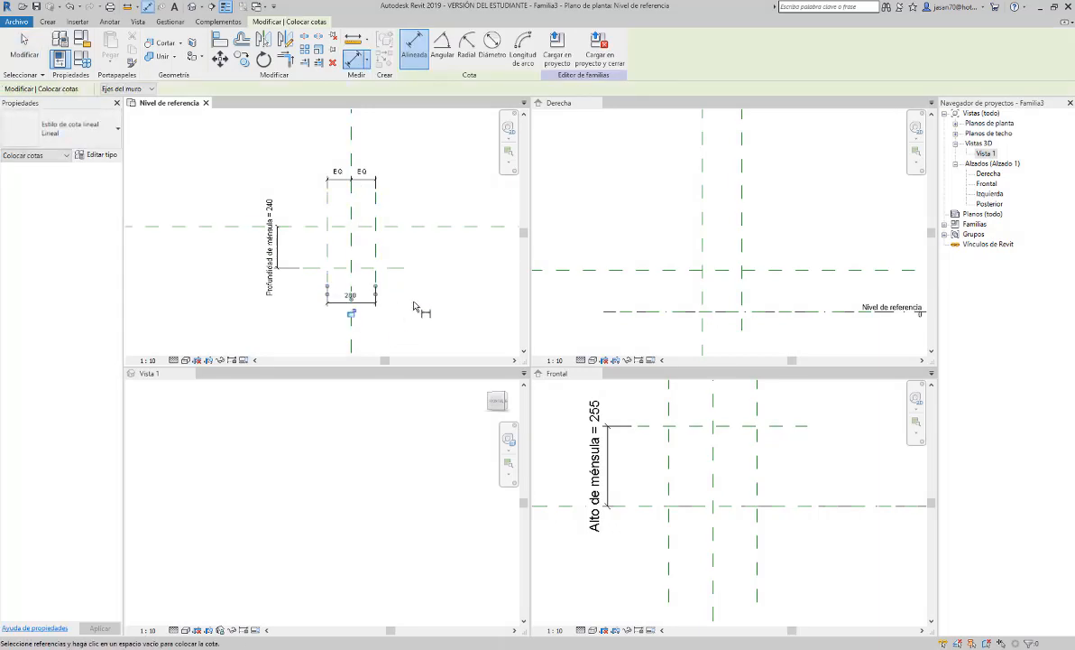
key(Escape)
Label the overall width dimension with a new family type parameter named "Ancho de ménsula", grouped under Cotas.
click(351, 296)
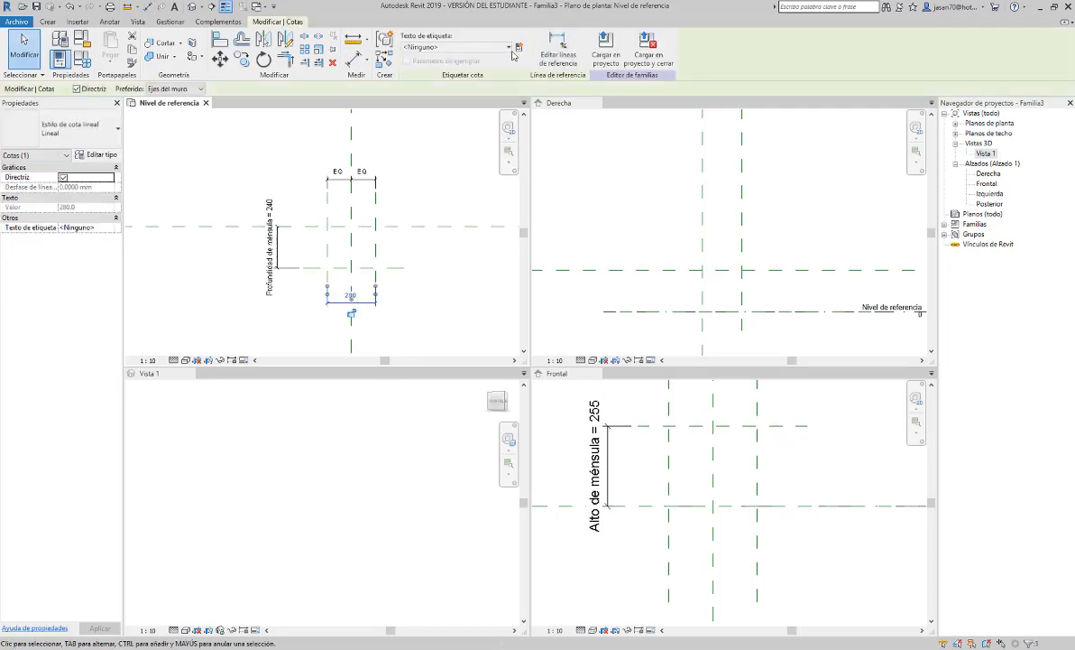
click(517, 47)
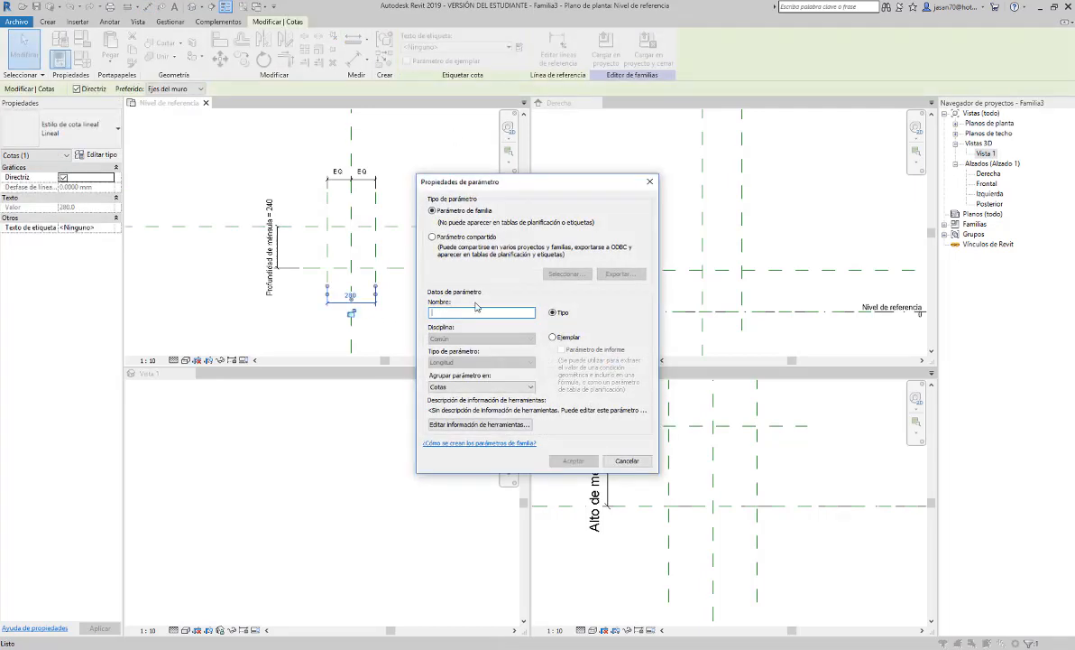
text(Ancho de ménsula)
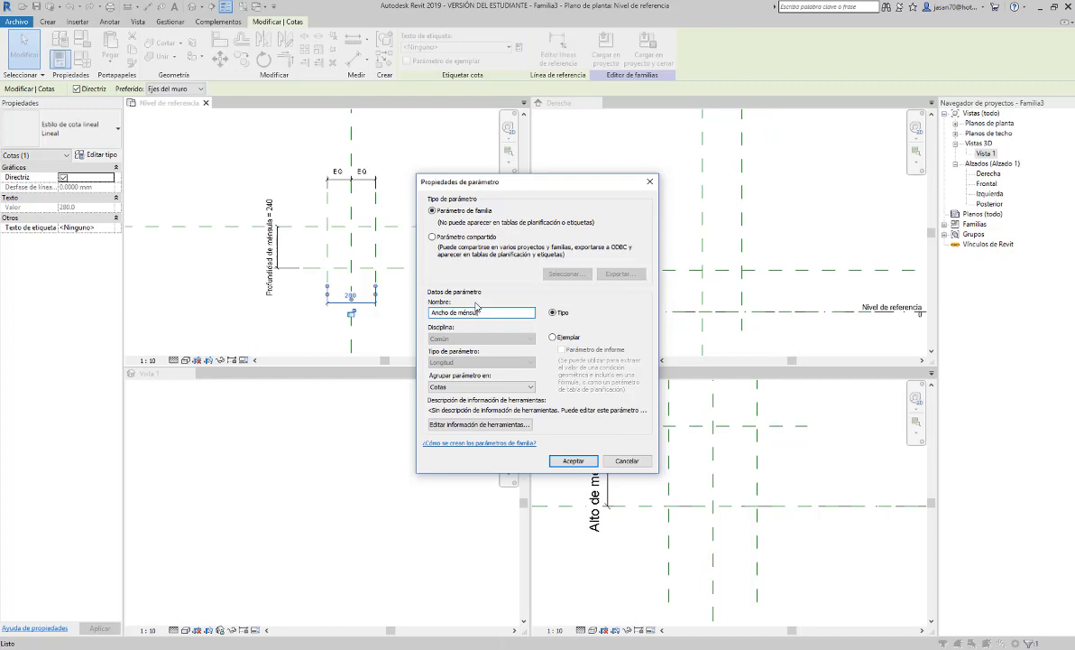
click(573, 460)
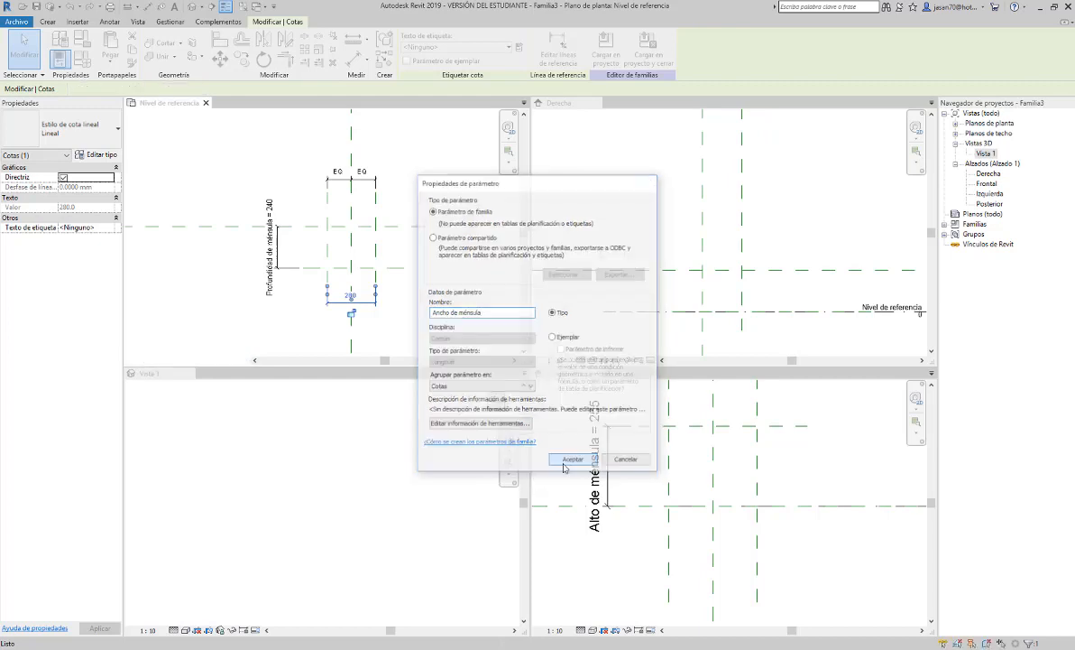
click(439, 305)
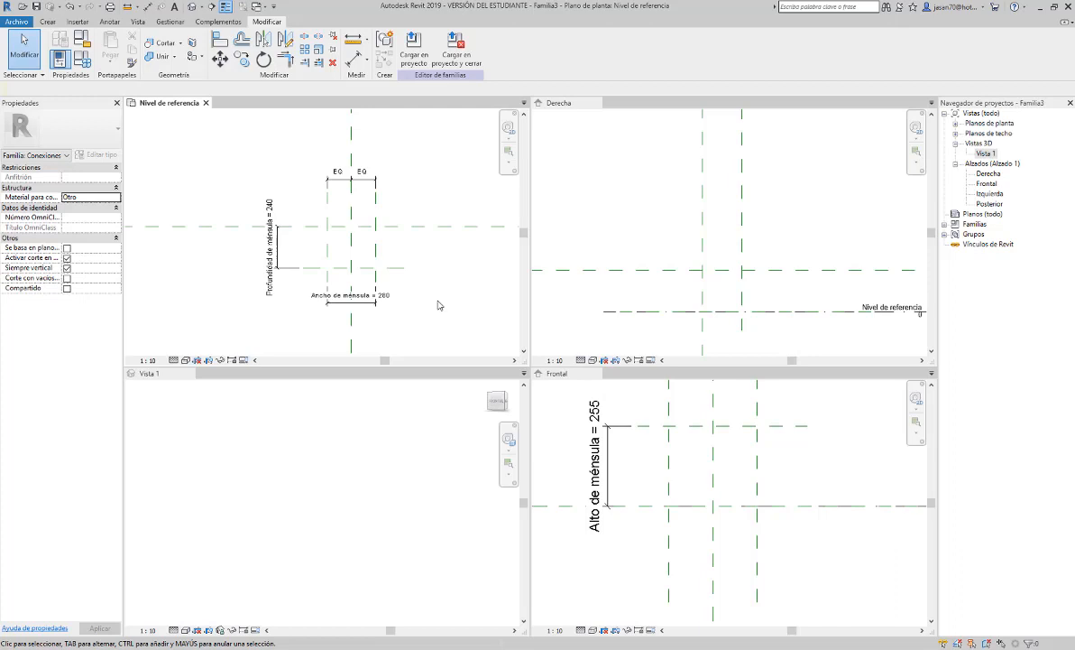
Open the family types and apply a value of 300 mm to Alto de ménsula.
click(84, 63)
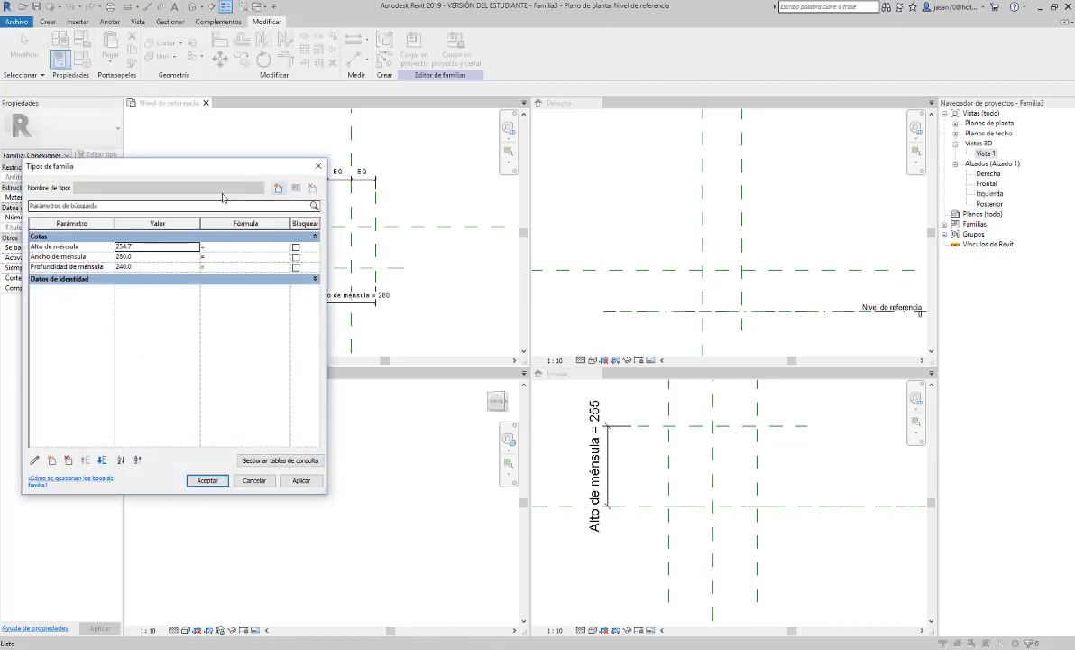
drag(213, 171, 700, 189)
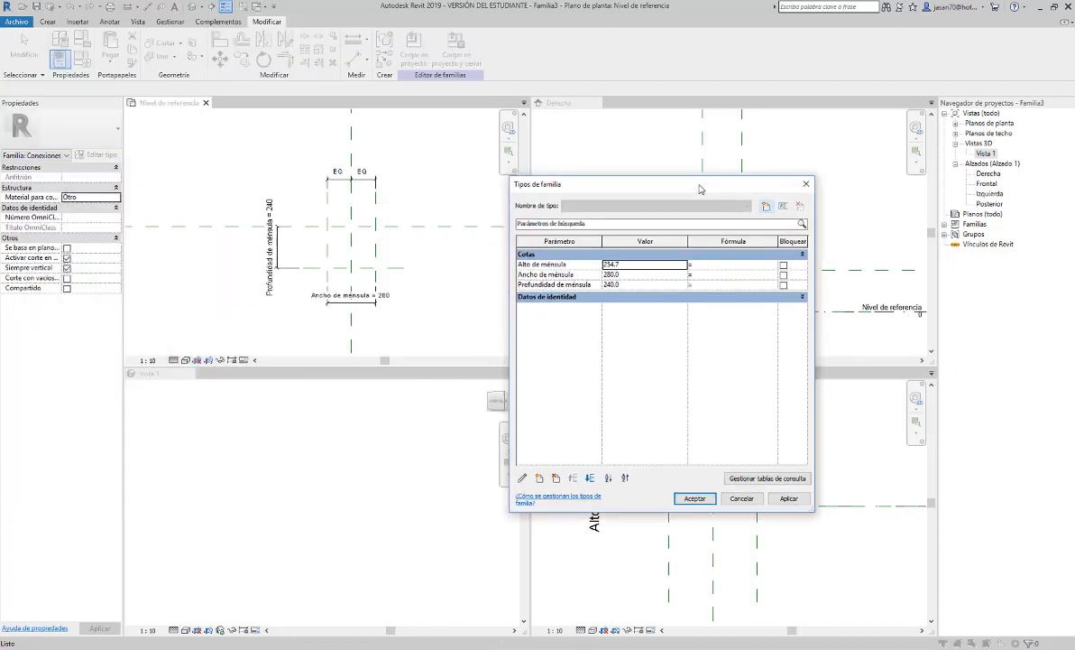
click(800, 296)
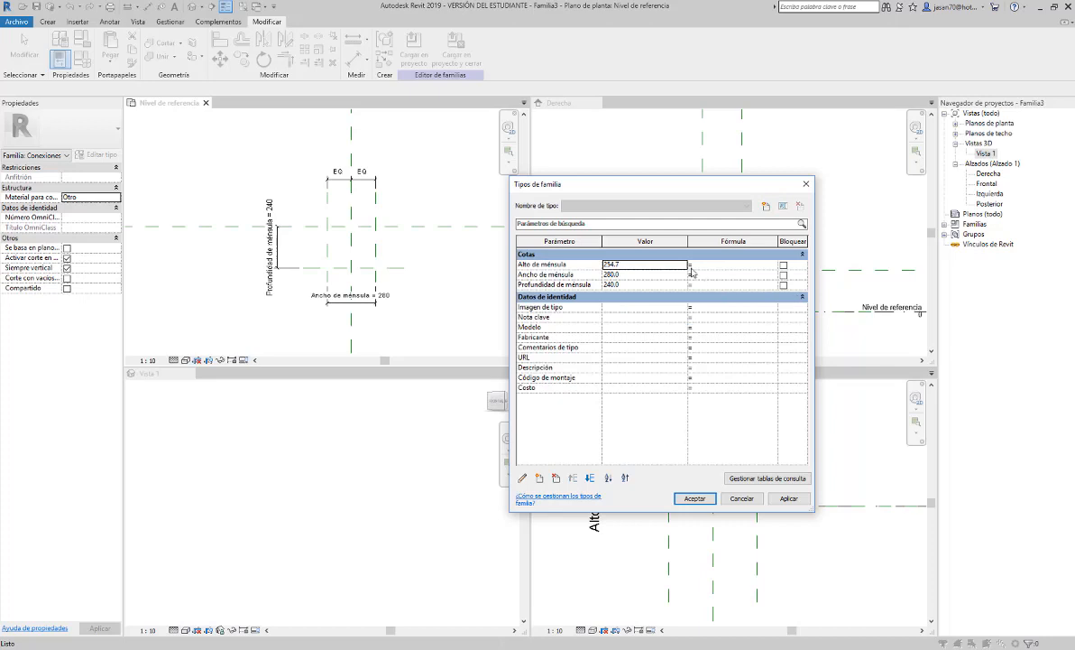
double_click(631, 266)
text(300)
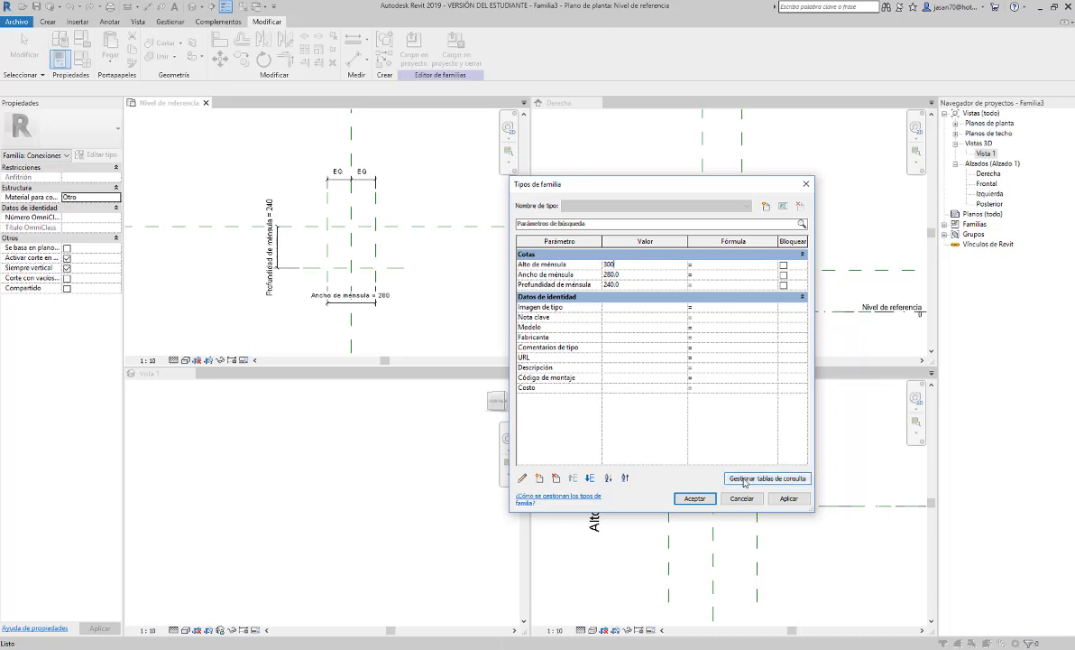
click(790, 499)
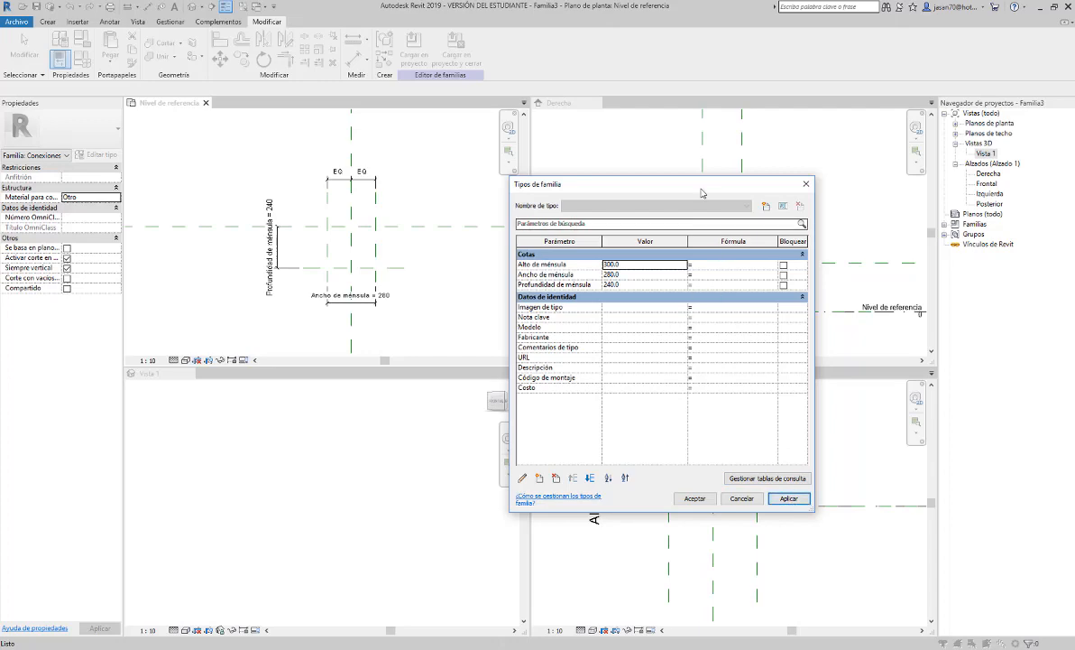
Uncover the Frontal view and apply a value of 250 mm to Alto de ménsula to test the height.
drag(679, 185, 376, 202)
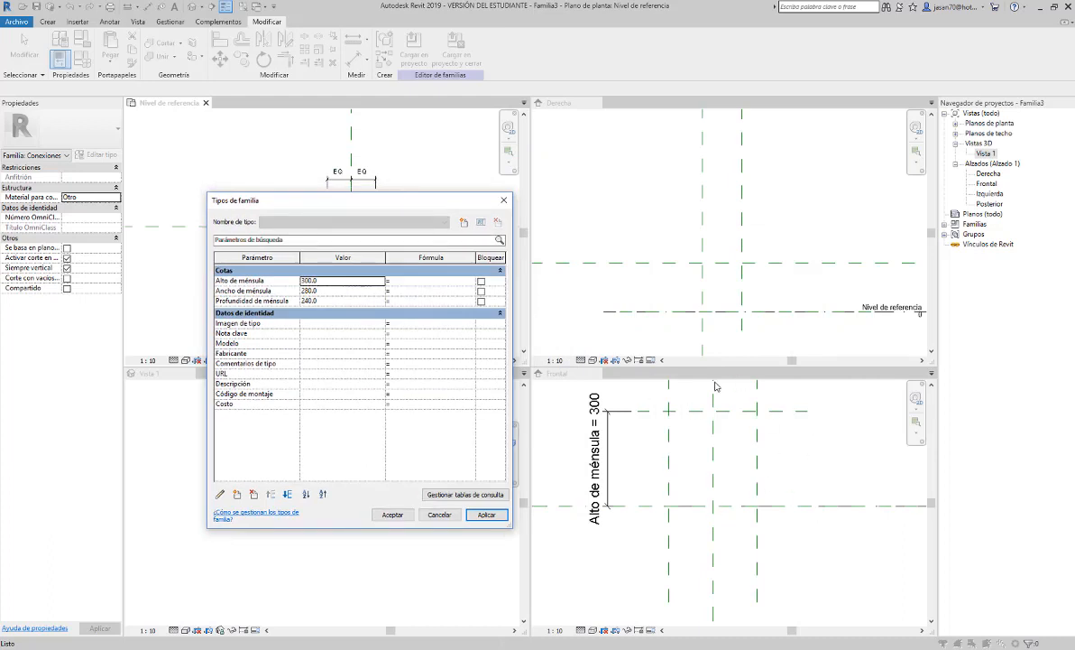
click(370, 282)
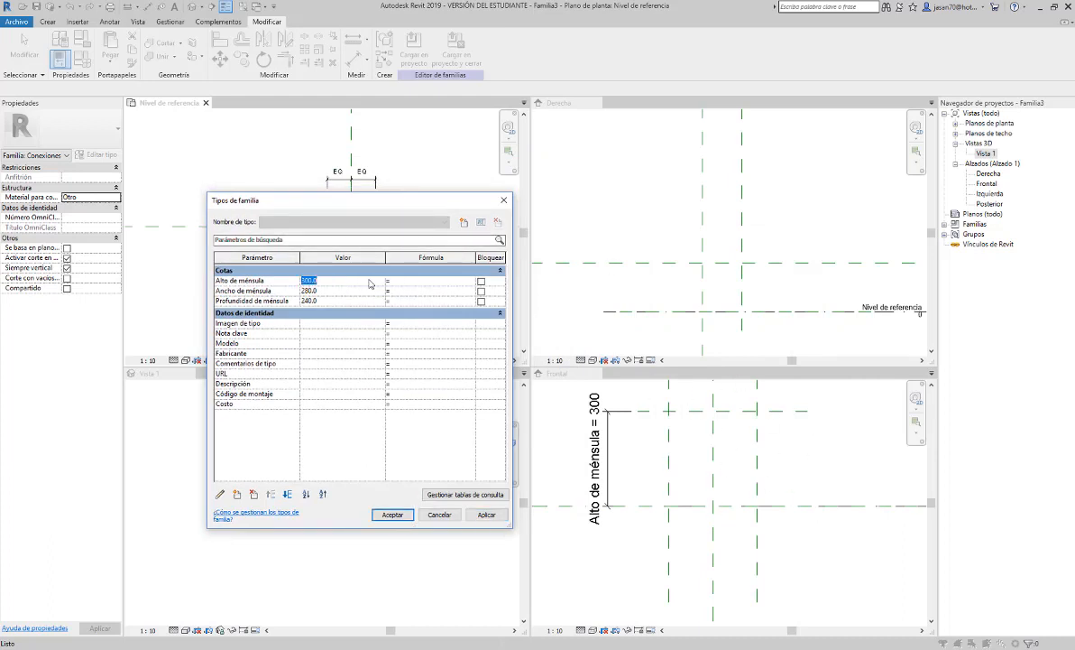
text(250)
key(Tab)
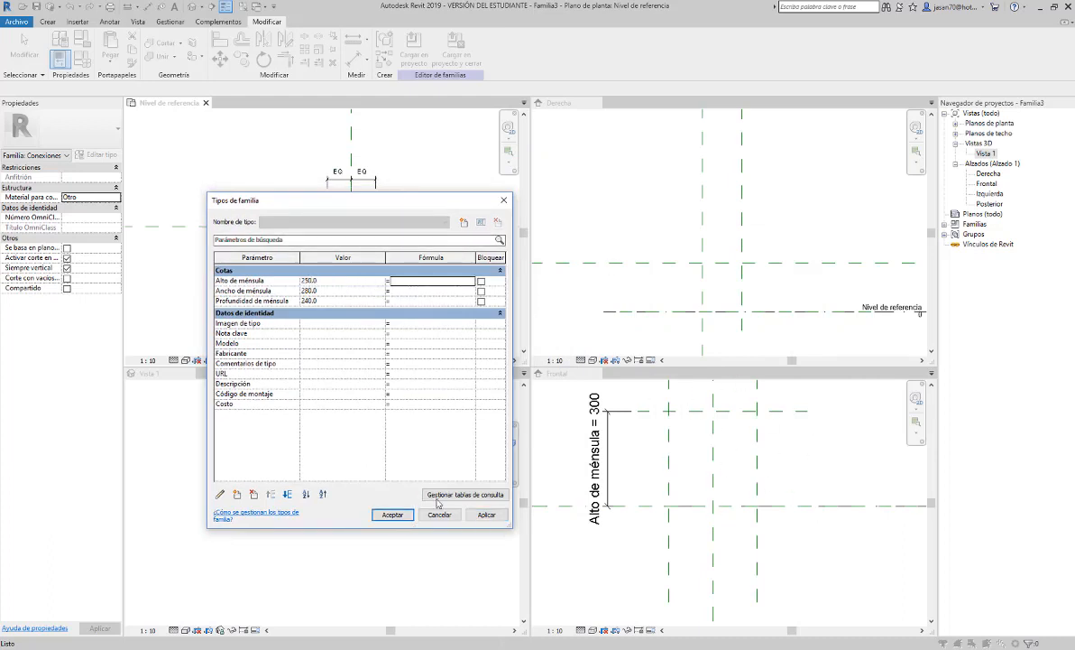
click(487, 514)
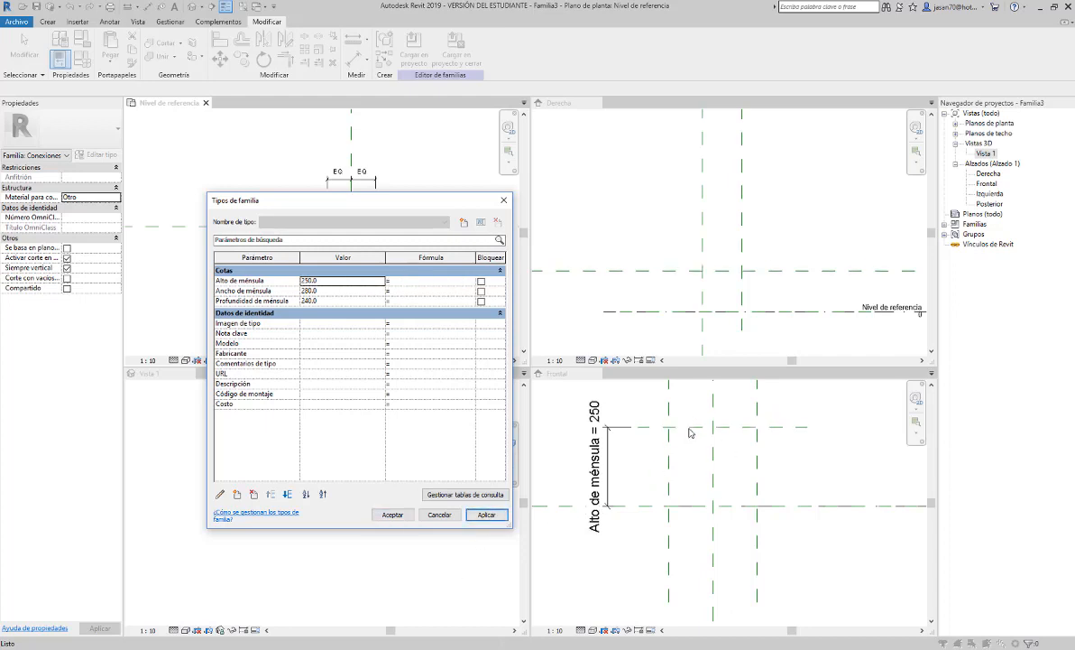
Set Alto de ménsula to 200 mm and apply it to the family.
click(331, 285)
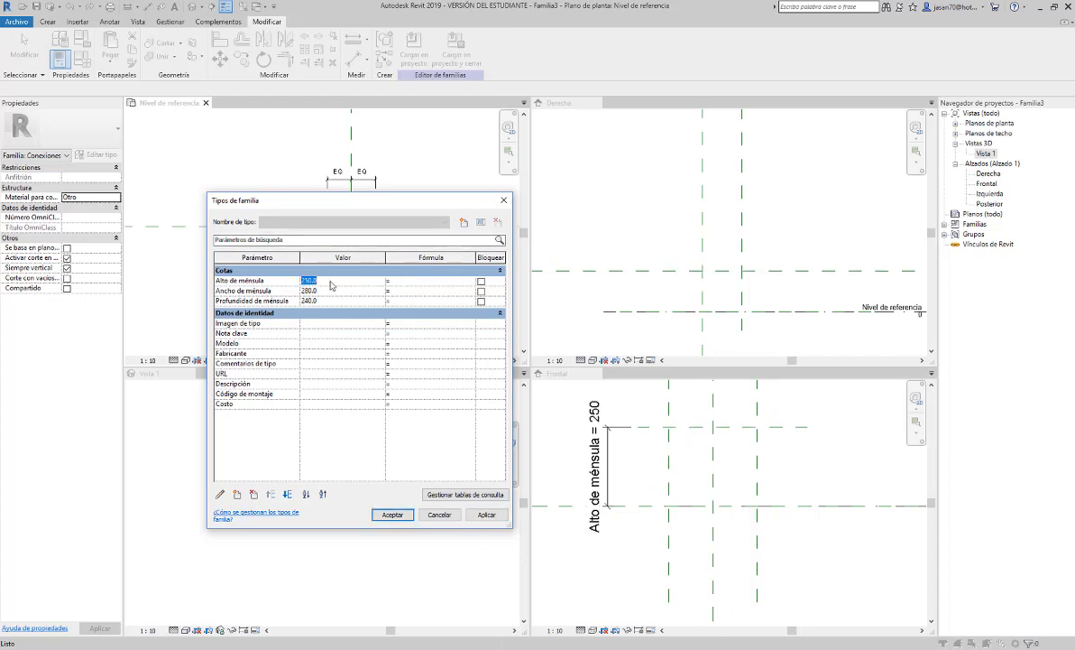
text(200)
click(485, 514)
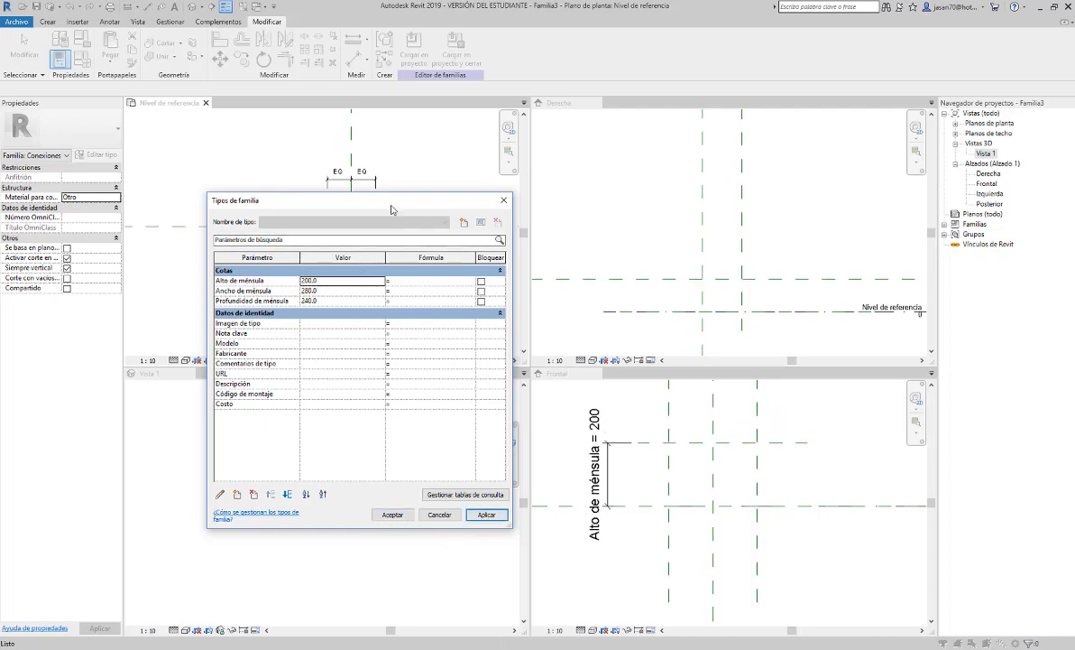
Uncover the Nivel de referencia plan and apply a value of 300 mm to Ancho de ménsula to test the width.
drag(383, 200, 758, 159)
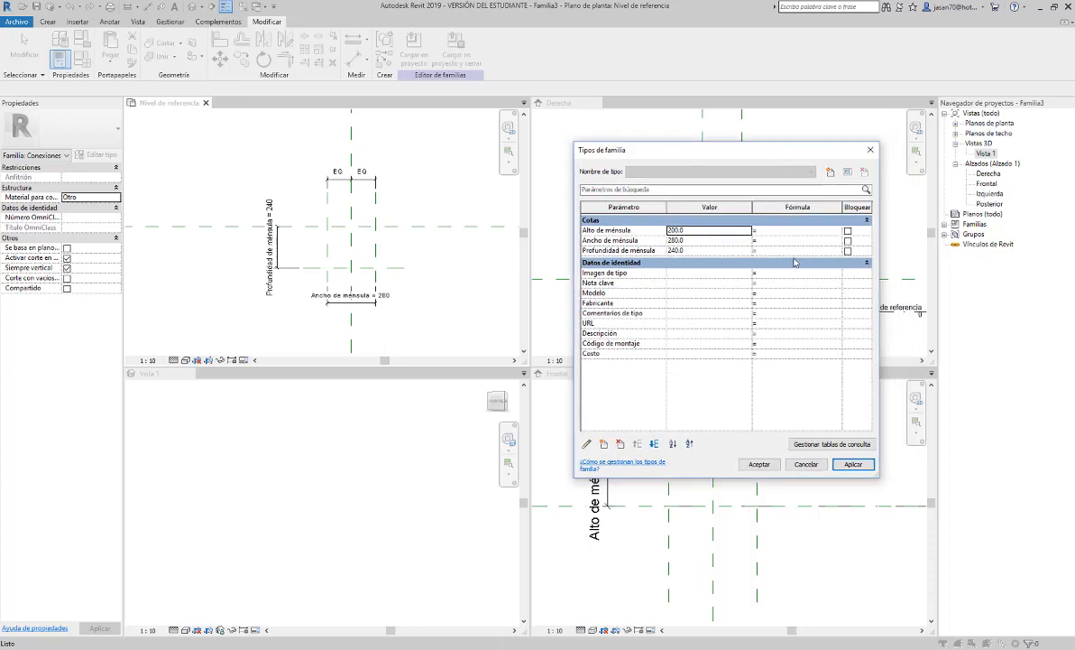
click(705, 242)
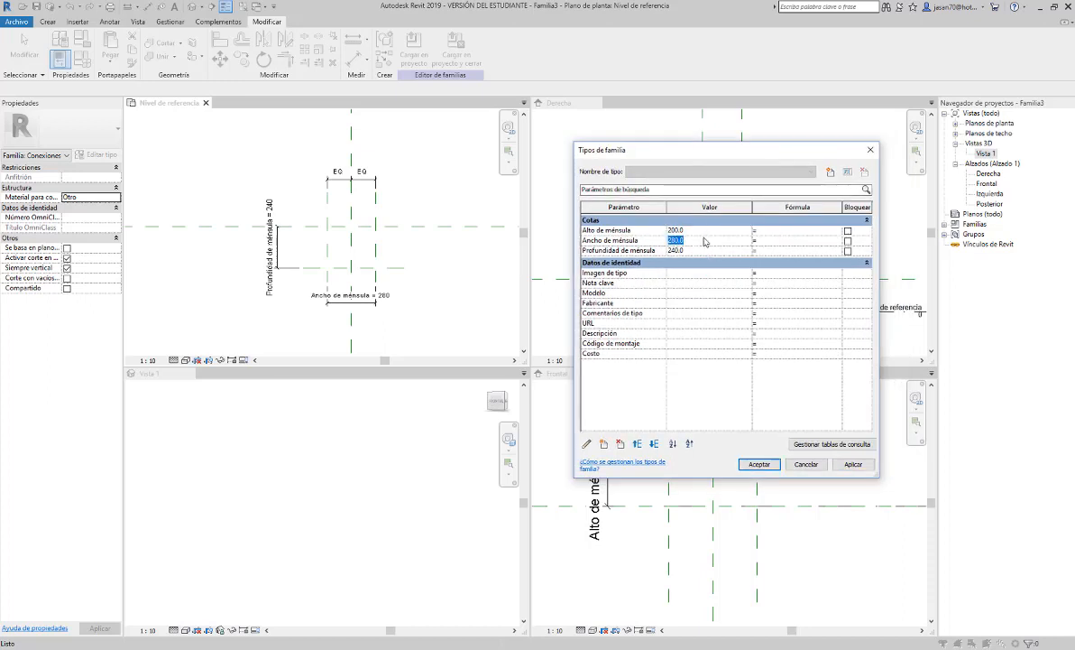
text(300)
key(Tab)
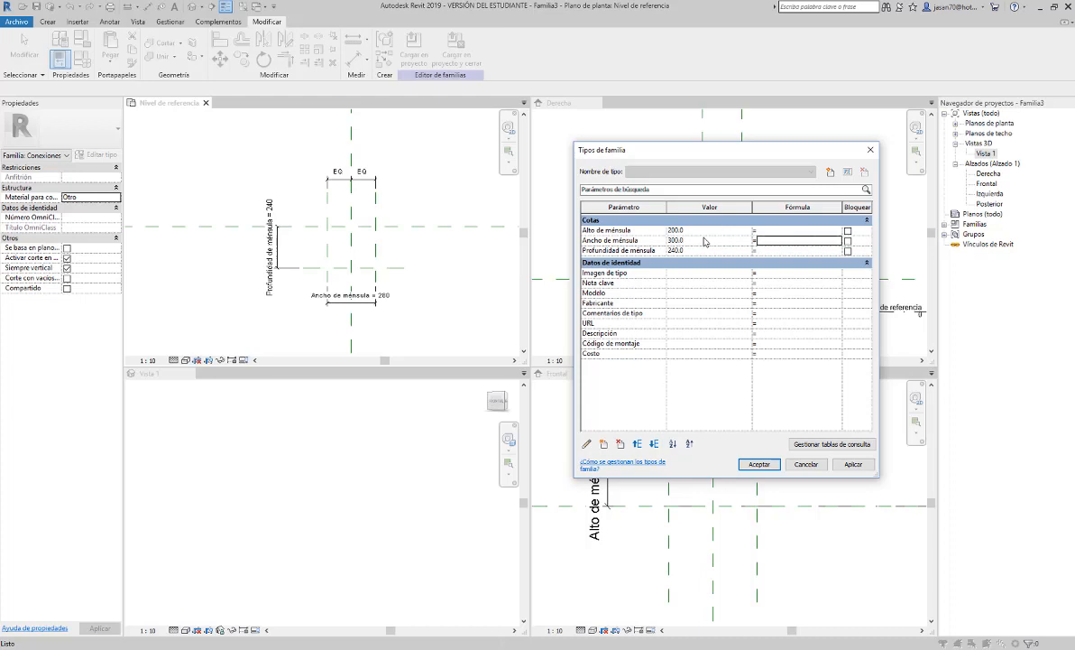
click(872, 469)
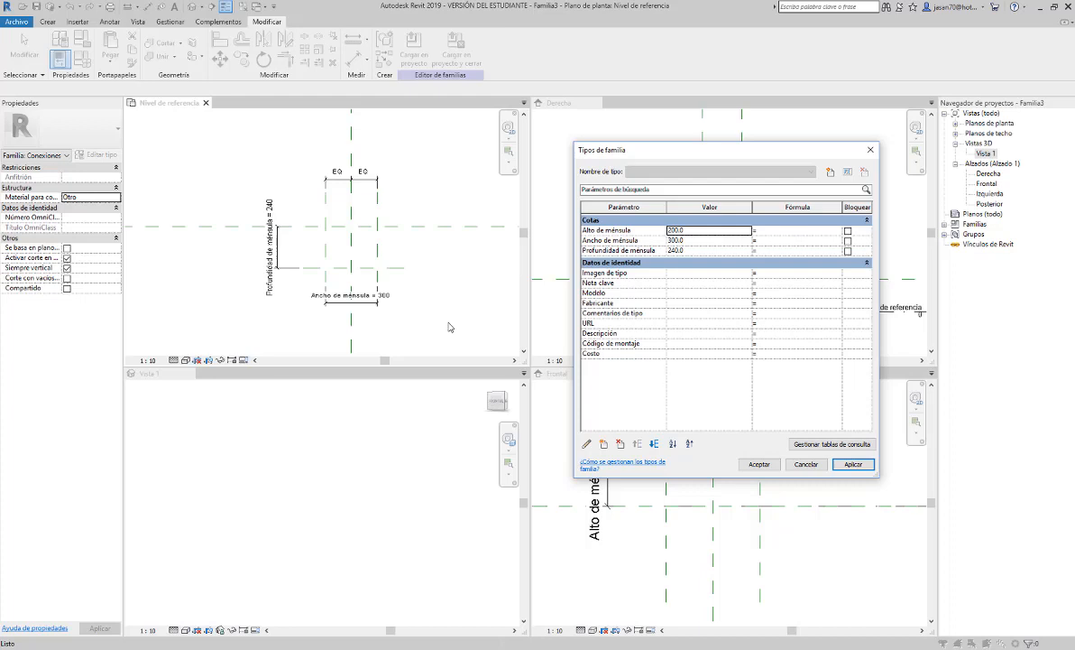
Set Ancho de ménsula to 200 mm and apply it to the family.
click(703, 242)
text(20)
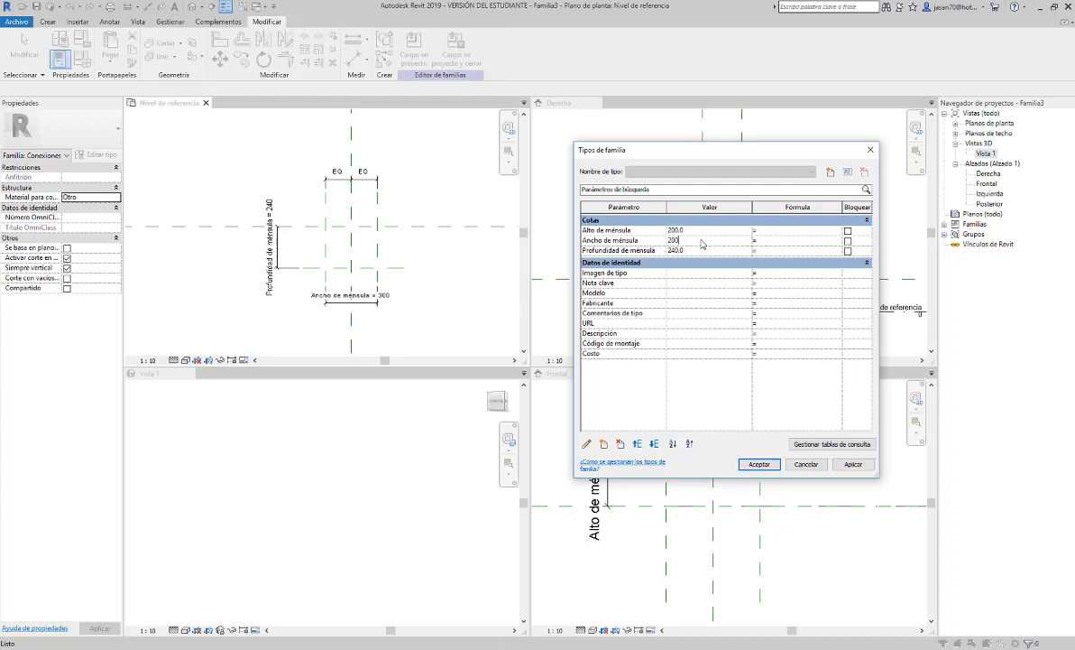
text(0)
click(852, 464)
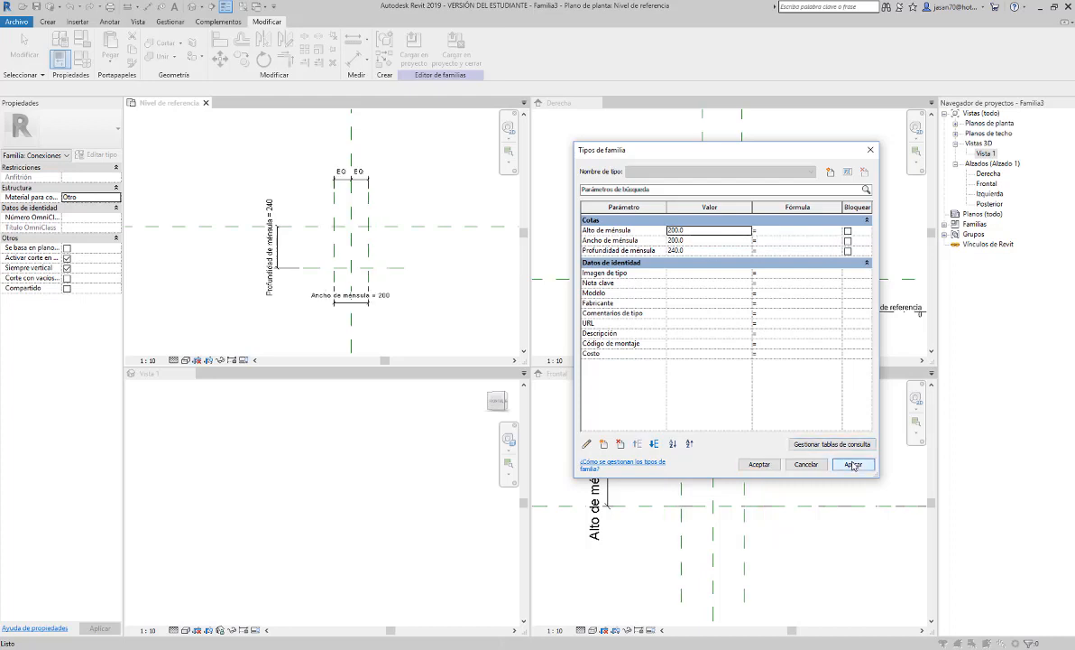
Set Profundidad de ménsula to 200 mm and apply it to the family.
click(708, 252)
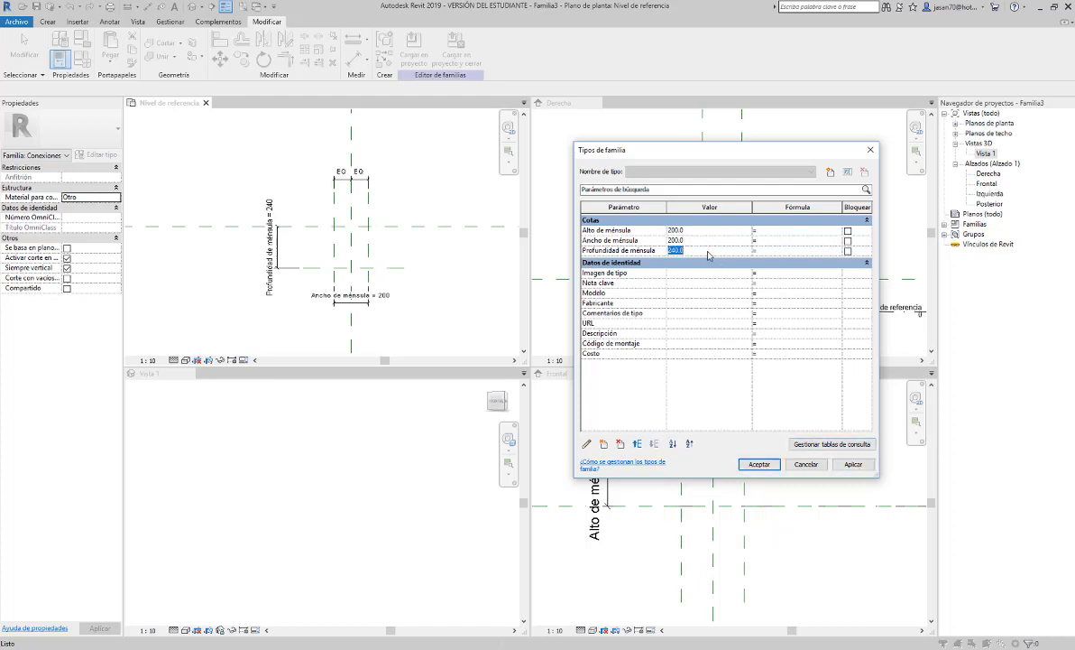
text(200)
click(854, 464)
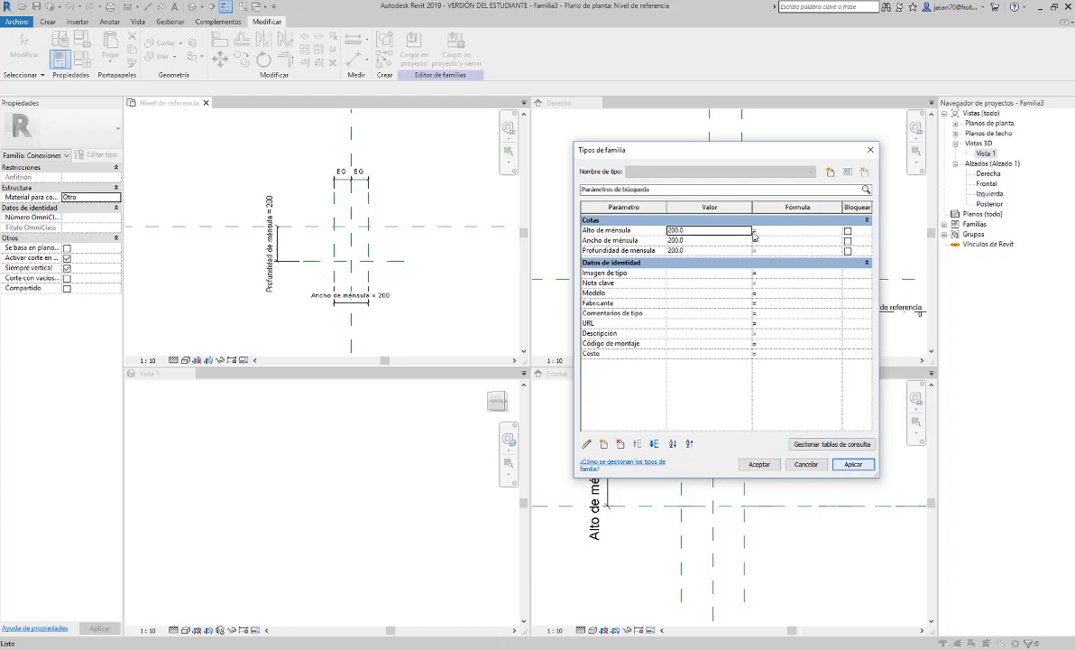
Apply a value of 150 mm to Profundidad de ménsula to test the depth.
click(717, 251)
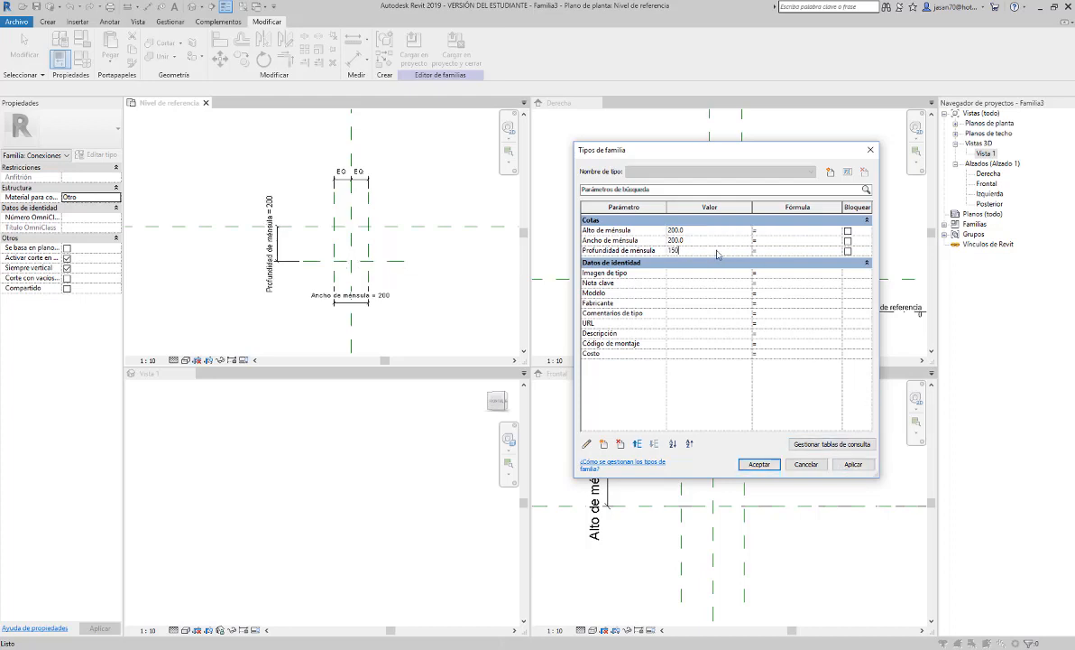
text(150)
click(864, 464)
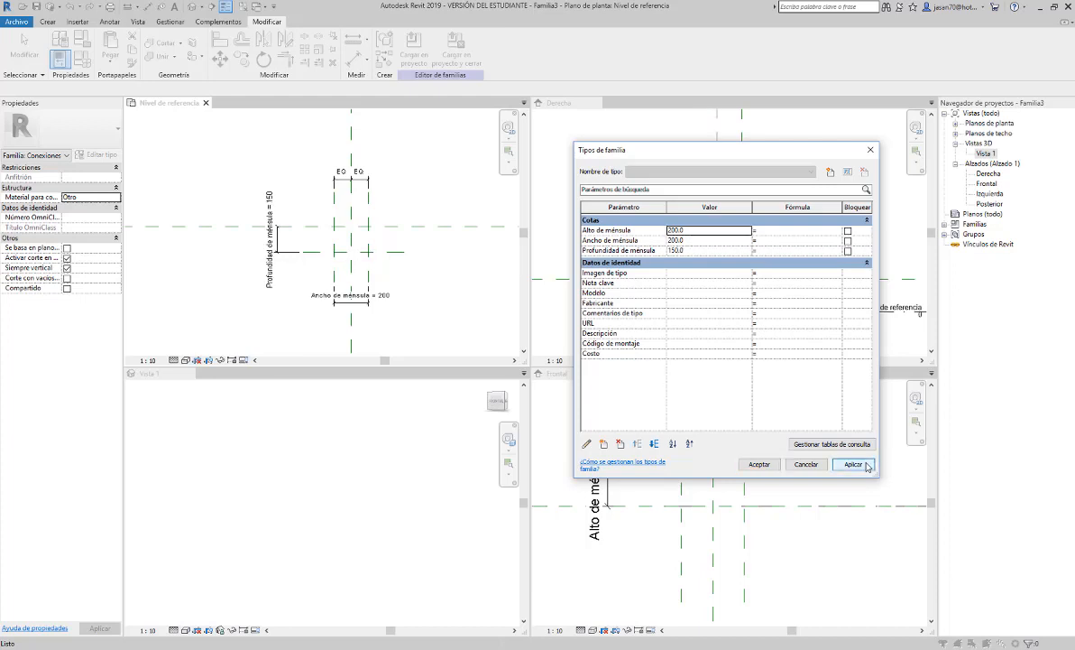
Restore Profundidad de ménsula to 200 mm, apply it and accept the family type values.
click(710, 252)
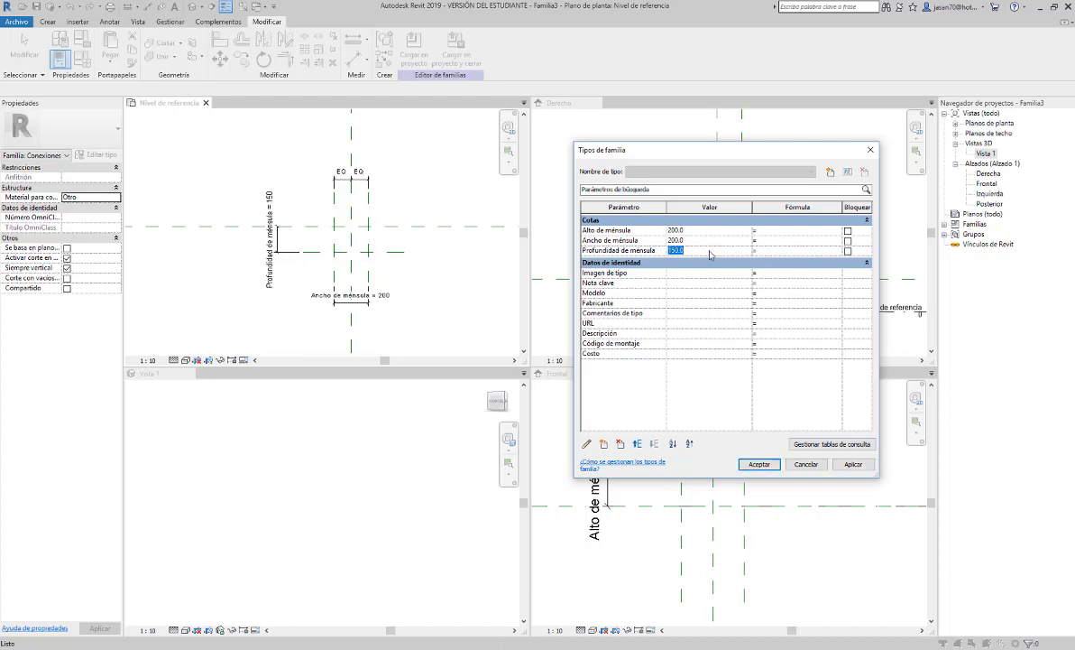
text(200)
click(853, 464)
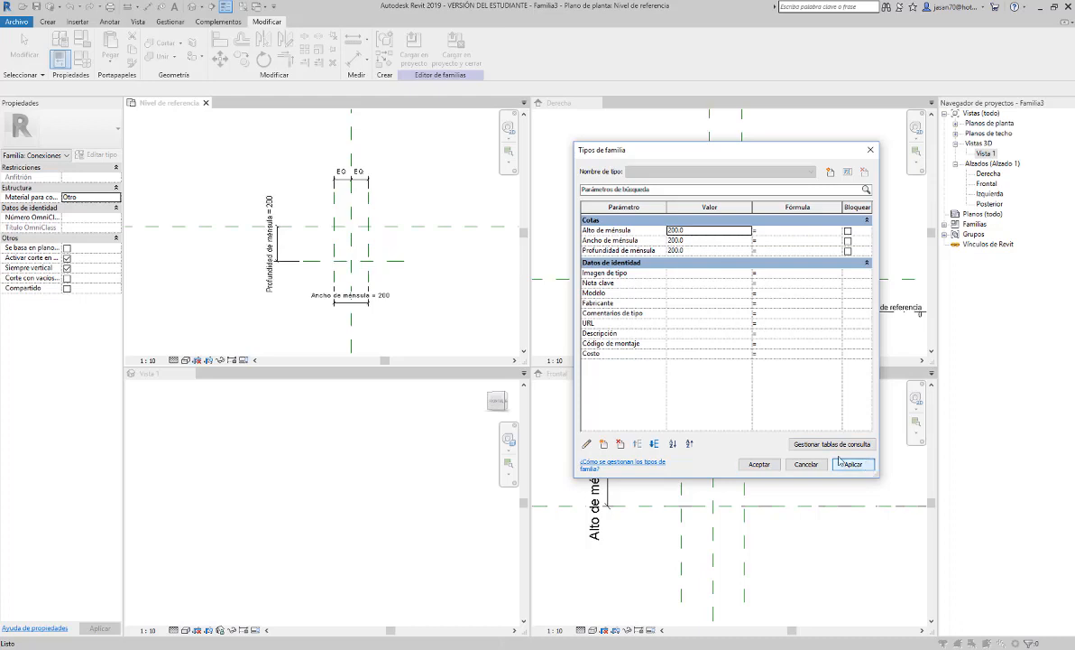
click(760, 465)
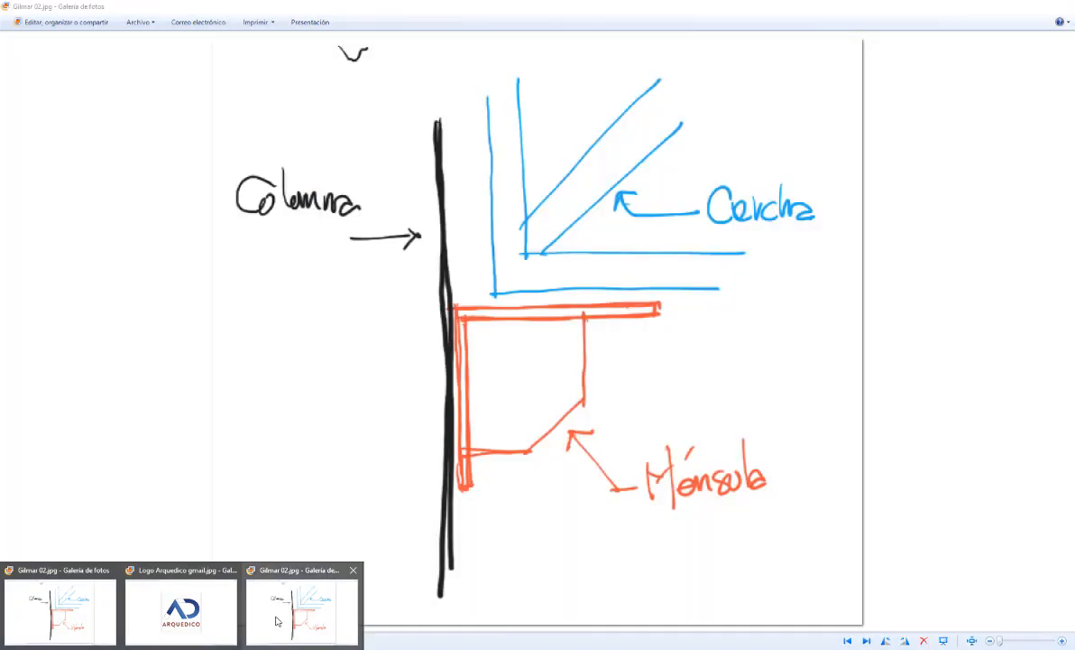
Switch to the photo gallery to examine the dimensioned side, front and isometric bracket sketches, and return to Revit.
click(276, 620)
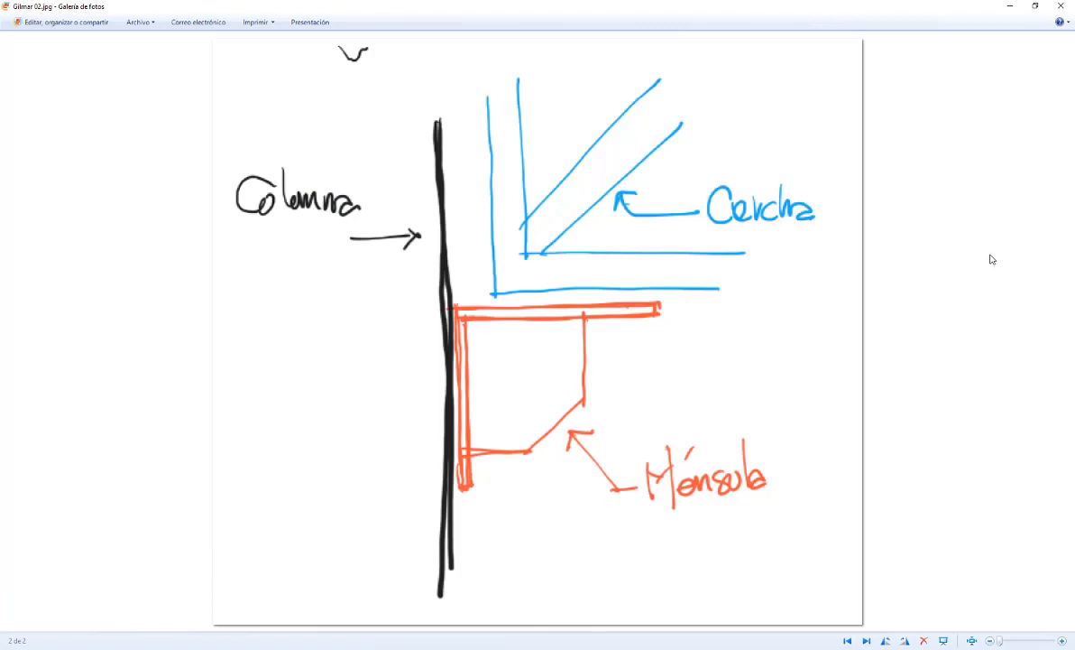
key(Left)
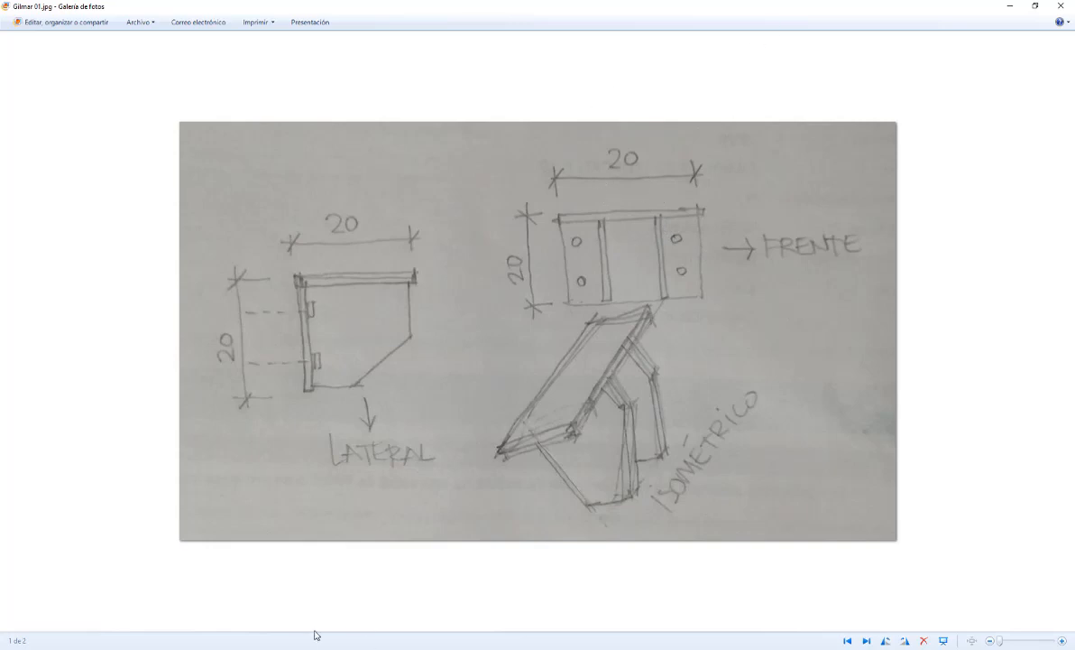
key(alt+Tab)
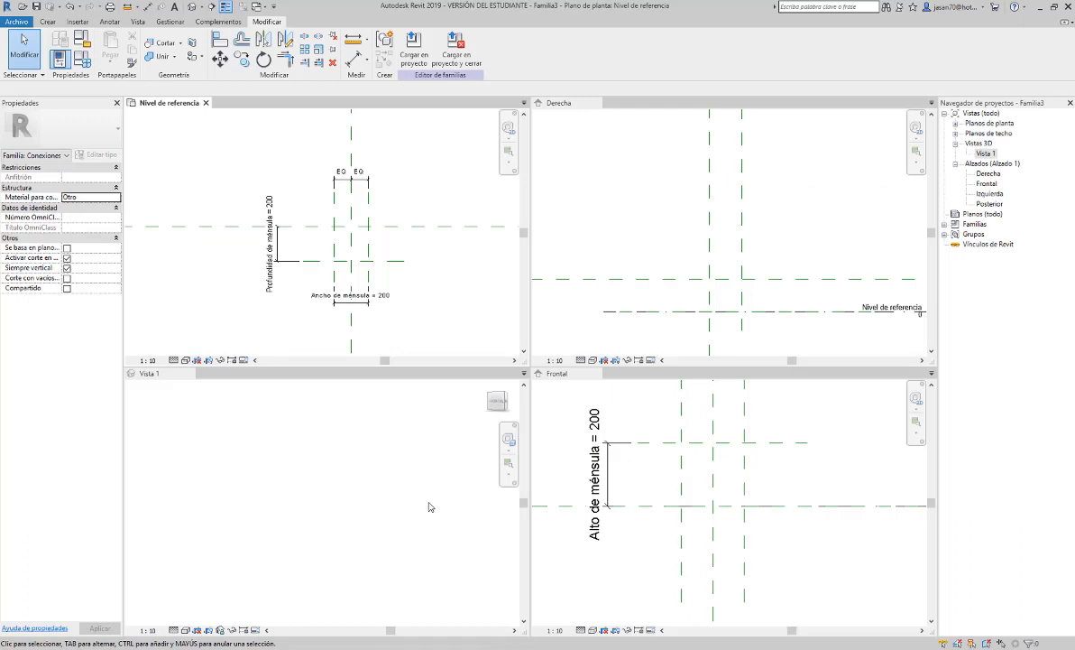
Draw two short vertical reference planes in the Nivel de referencia plan, about 37 mm and 20 mm inside the left and right width planes.
scroll(354, 221, up, 4)
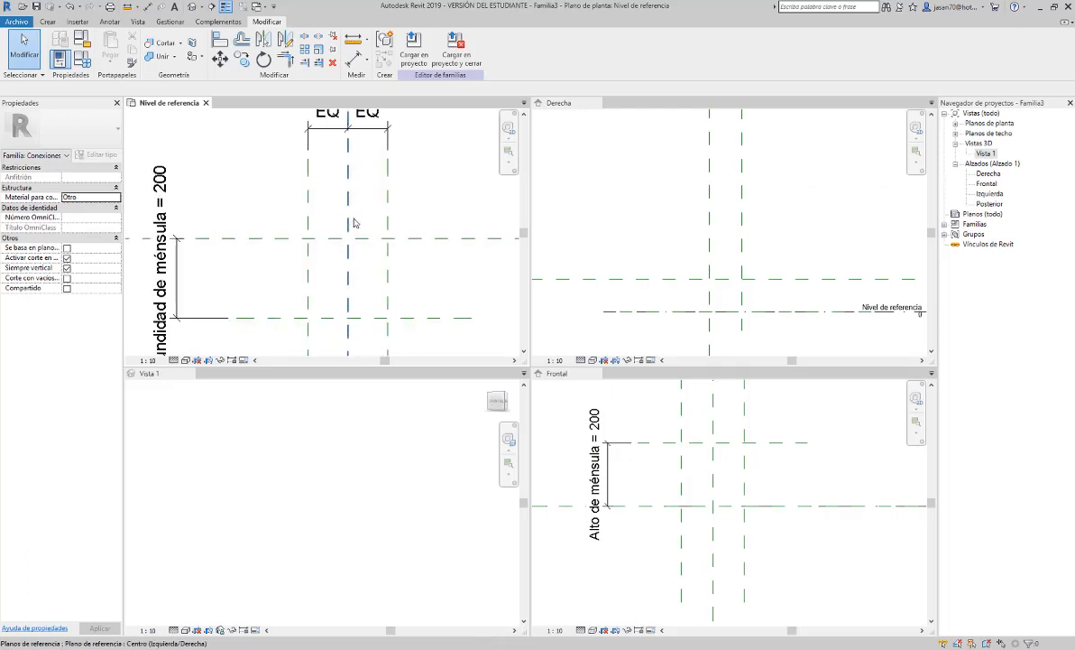
scroll(353, 221, down, 3)
middle_drag(373, 261, 306, 237)
scroll(276, 202, up, 2)
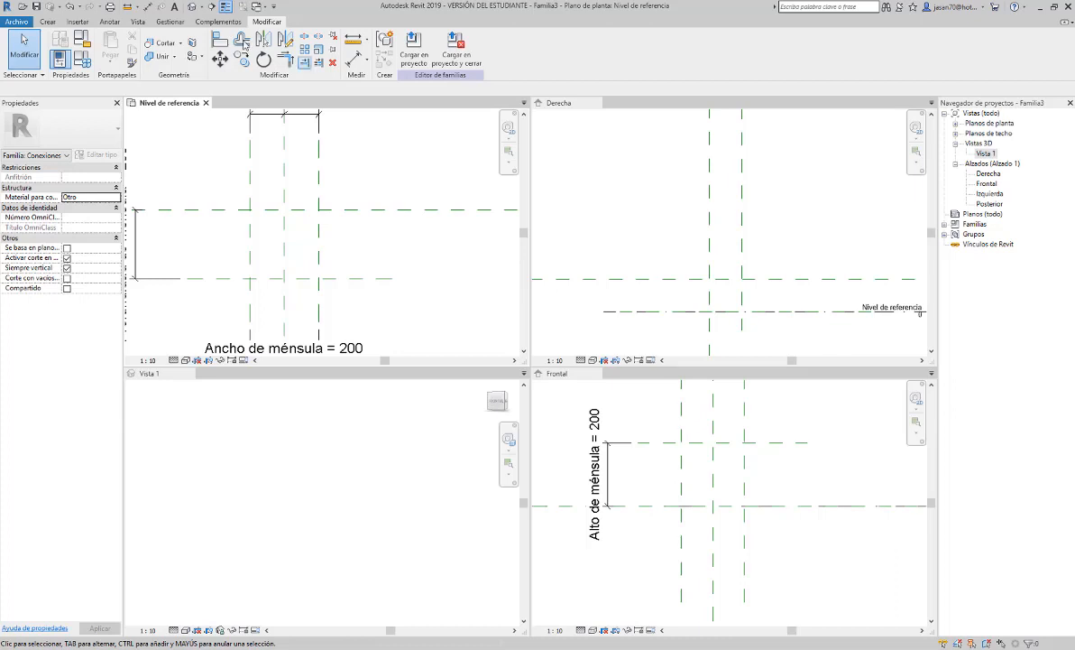
click(48, 22)
click(741, 47)
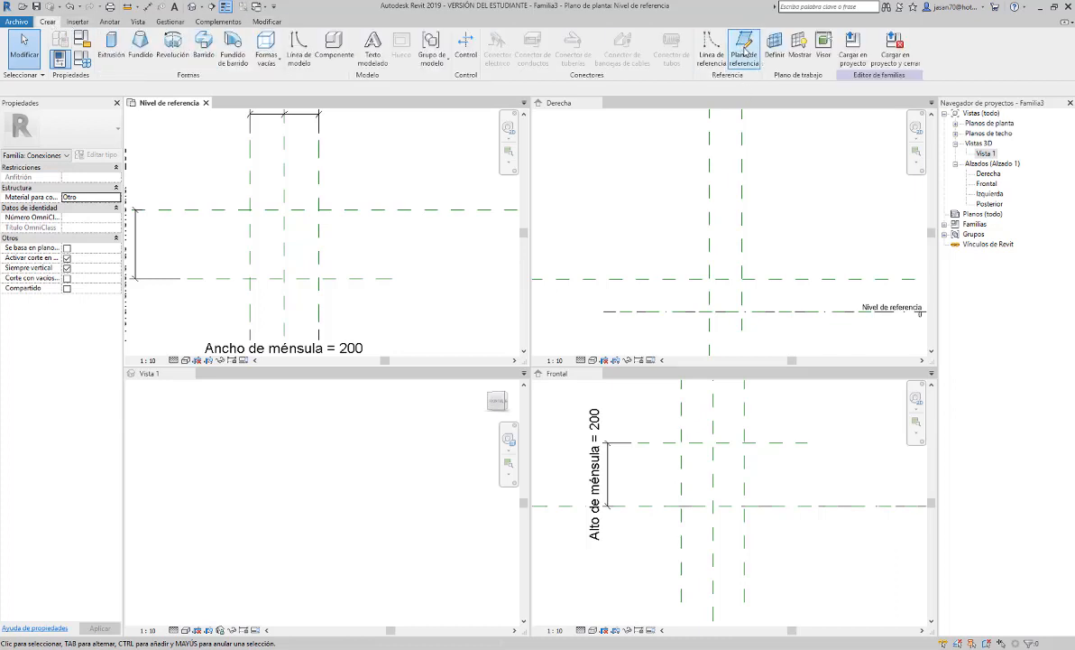
click(261, 197)
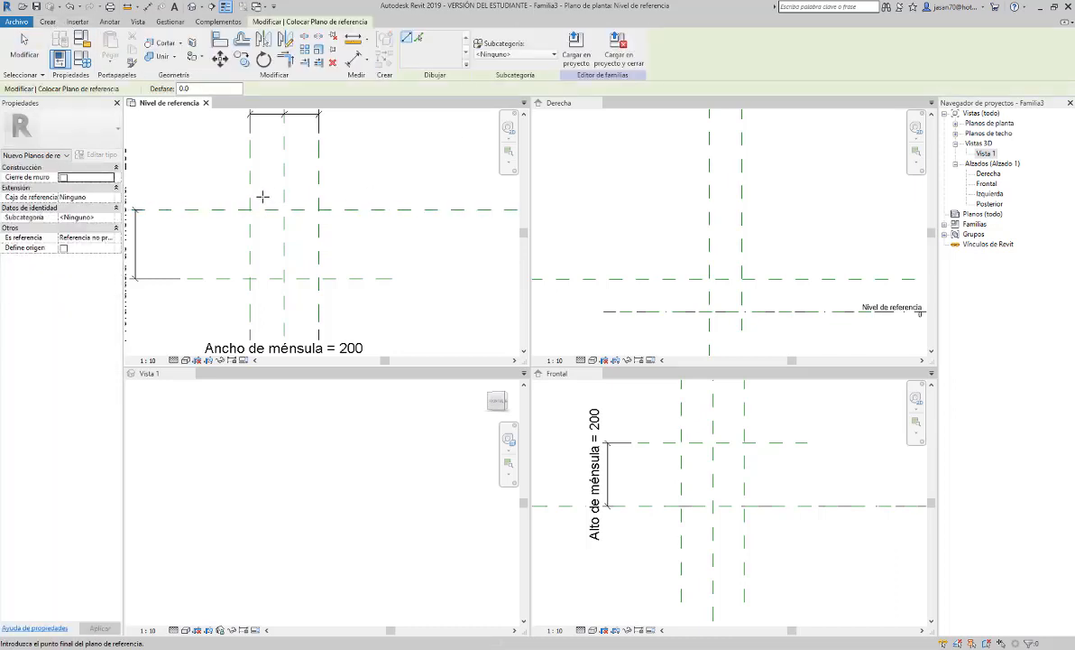
click(259, 287)
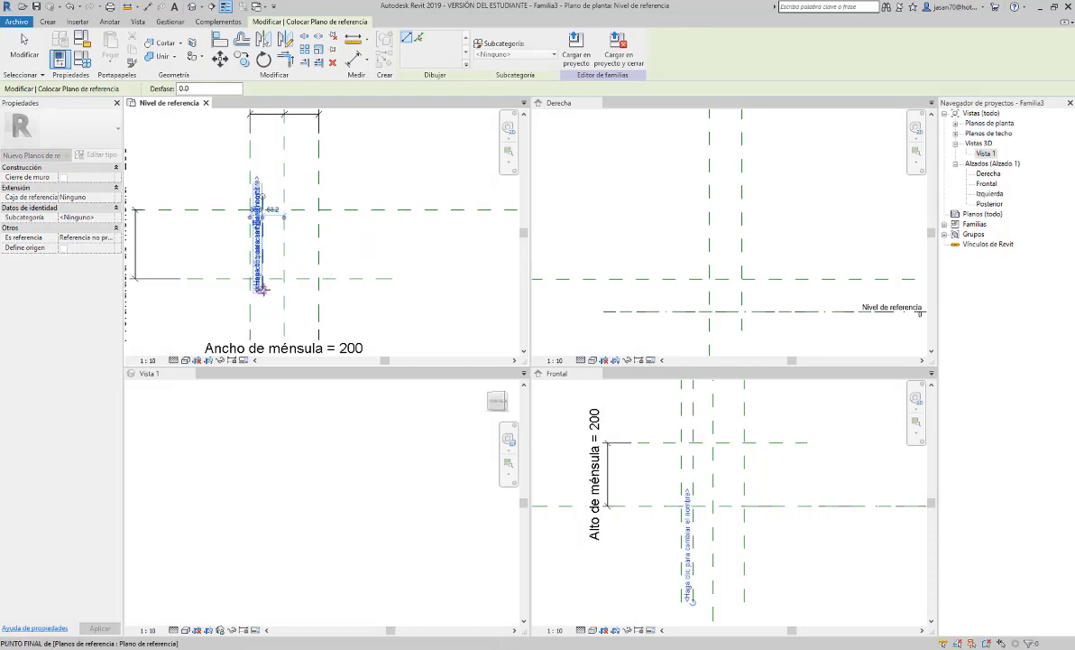
click(312, 197)
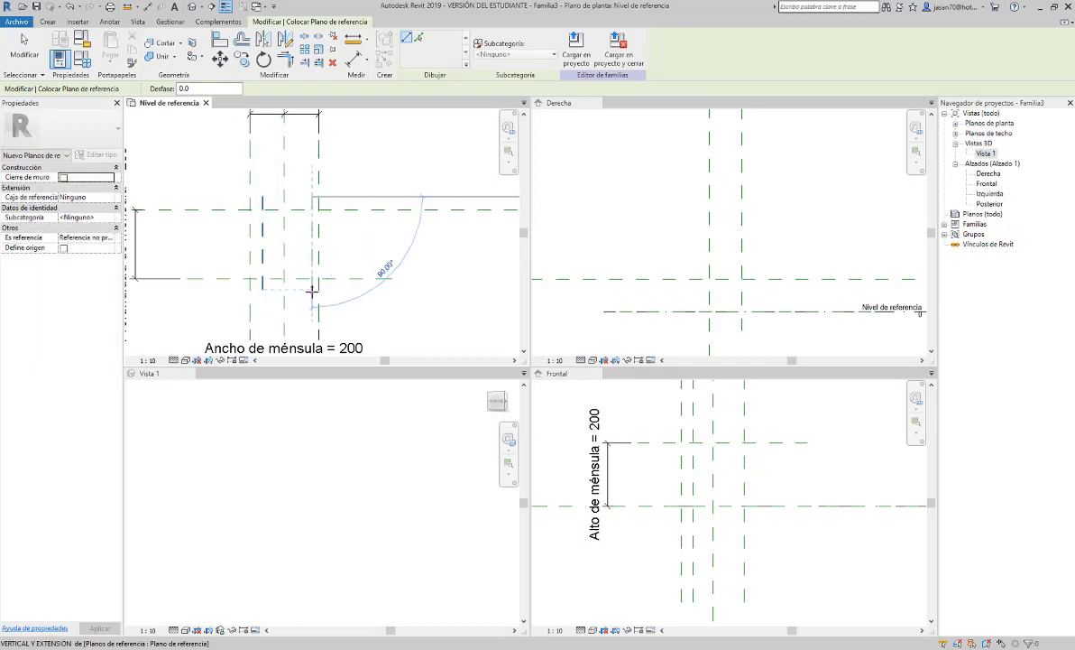
click(312, 287)
key(Escape)
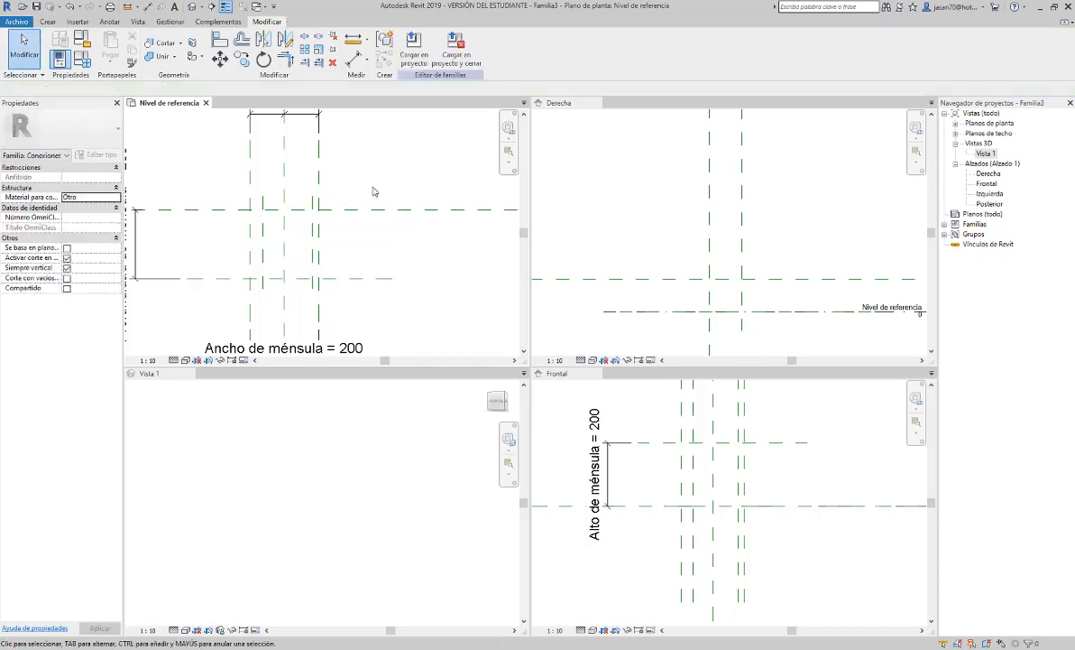
Try a 450 mm offset between the left width plane and the left inner reference plane, and undo the move.
scroll(248, 186, up, 3)
middle_drag(266, 201, 377, 199)
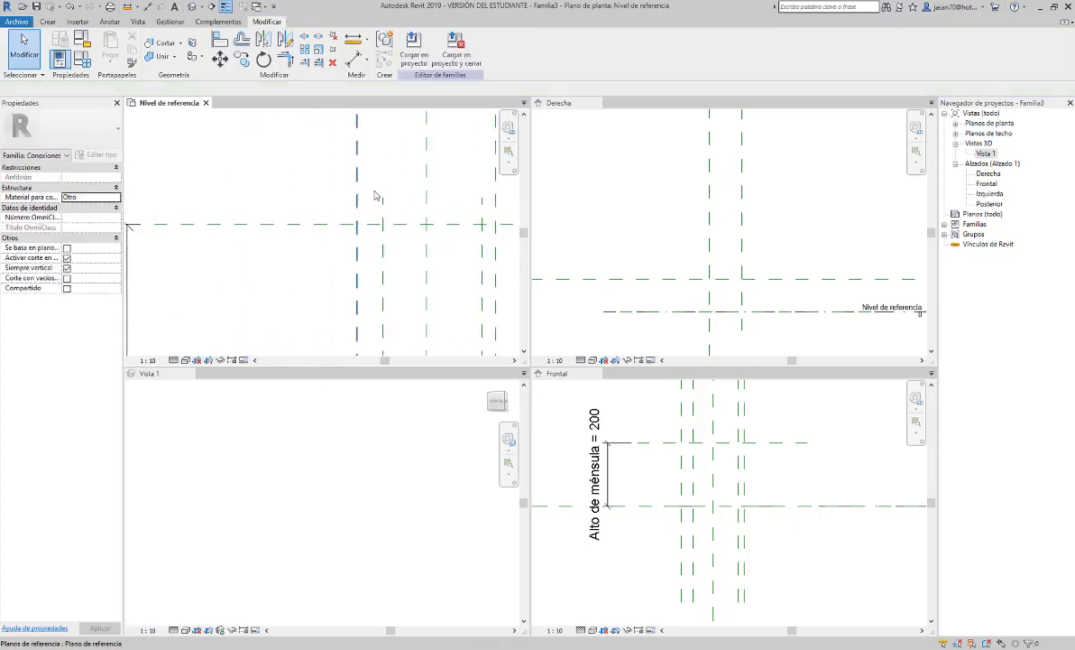
scroll(398, 192, up, 1)
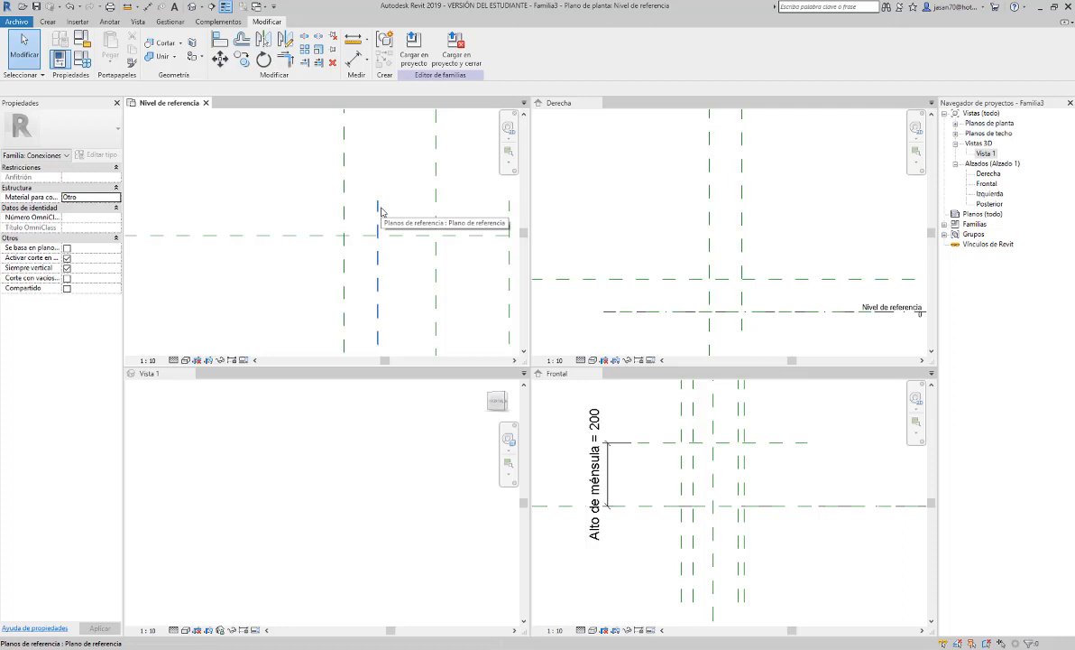
click(380, 211)
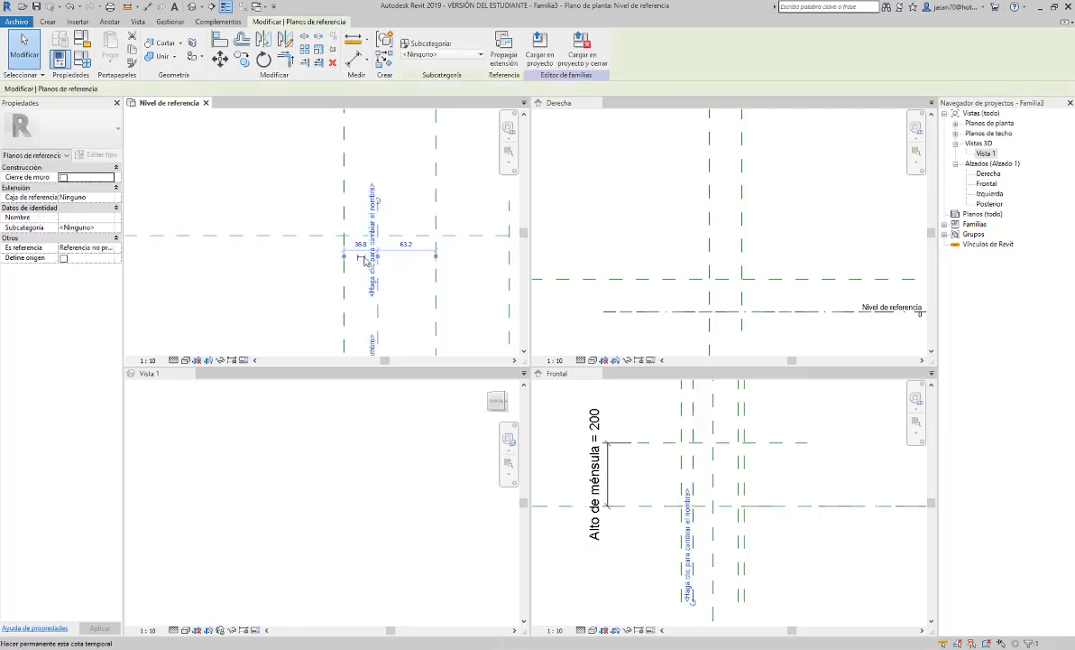
scroll(361, 256, up, 2)
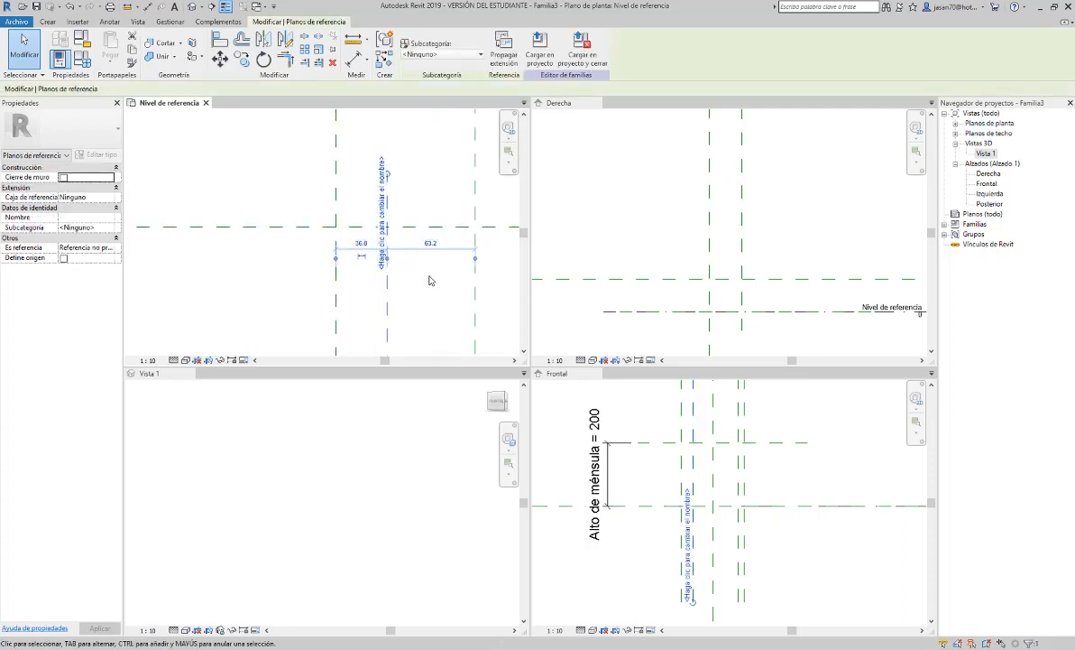
scroll(301, 221, down, 2)
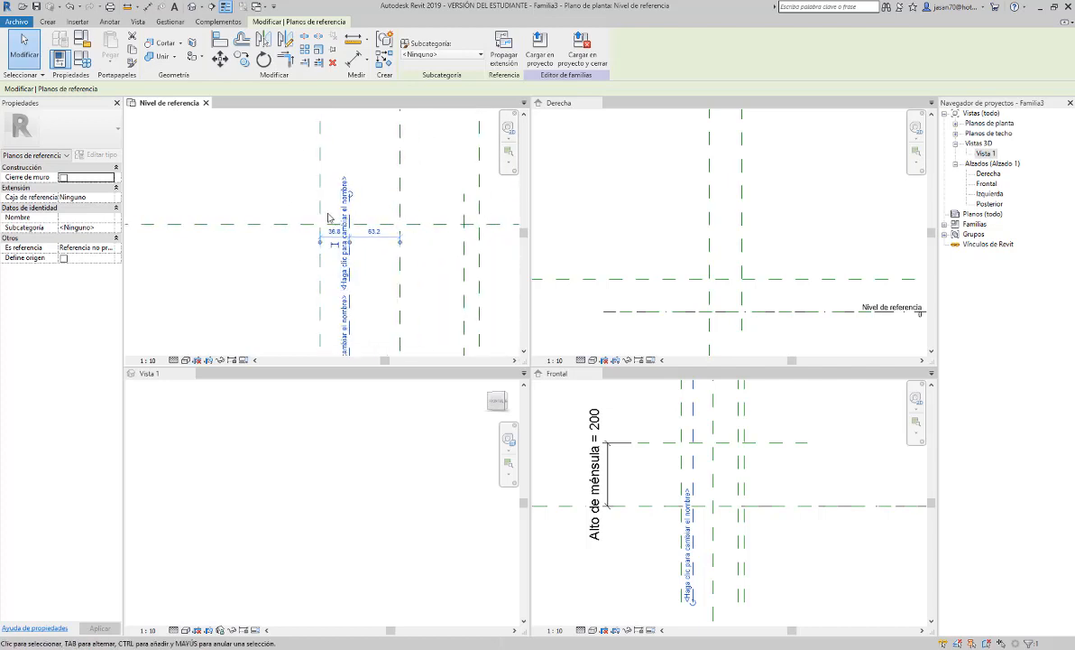
scroll(327, 240, up, 2)
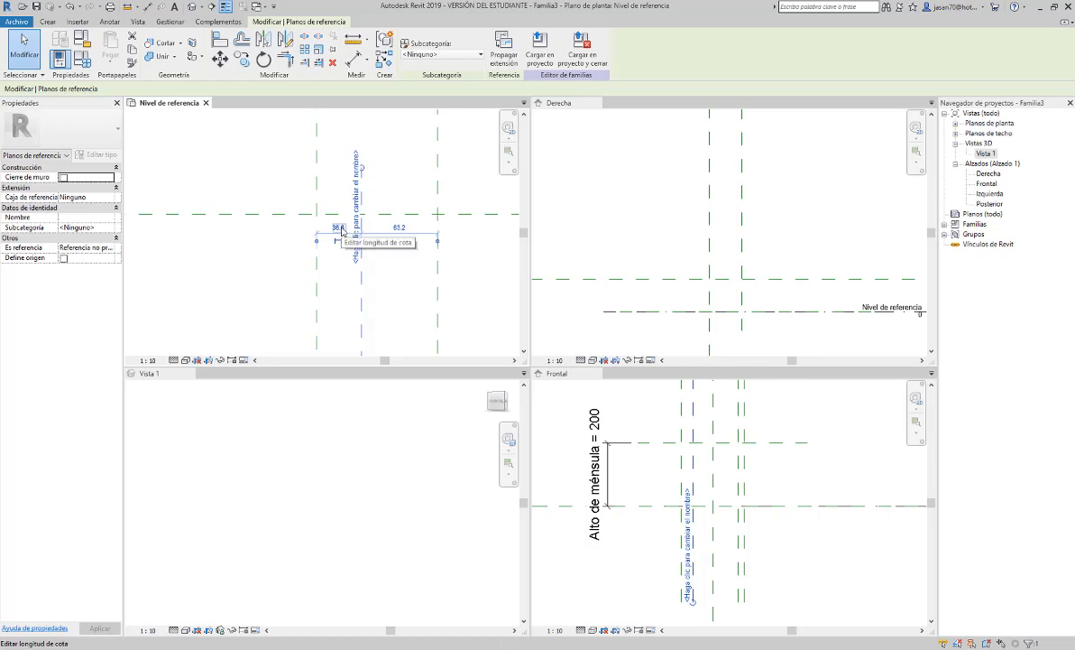
click(342, 230)
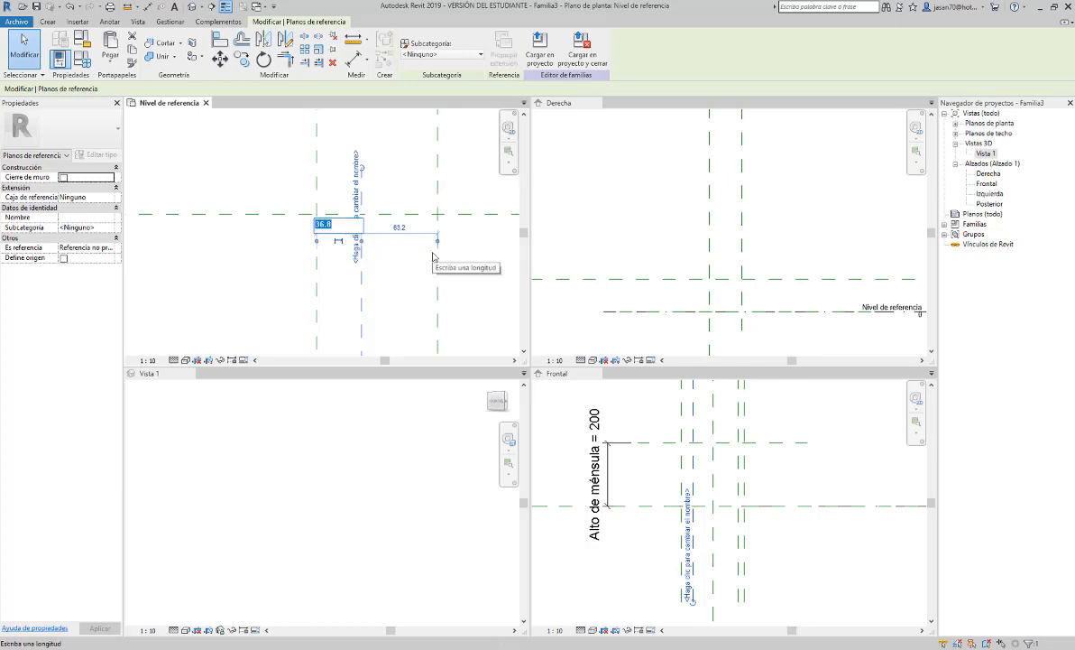
text(450)
key(Return)
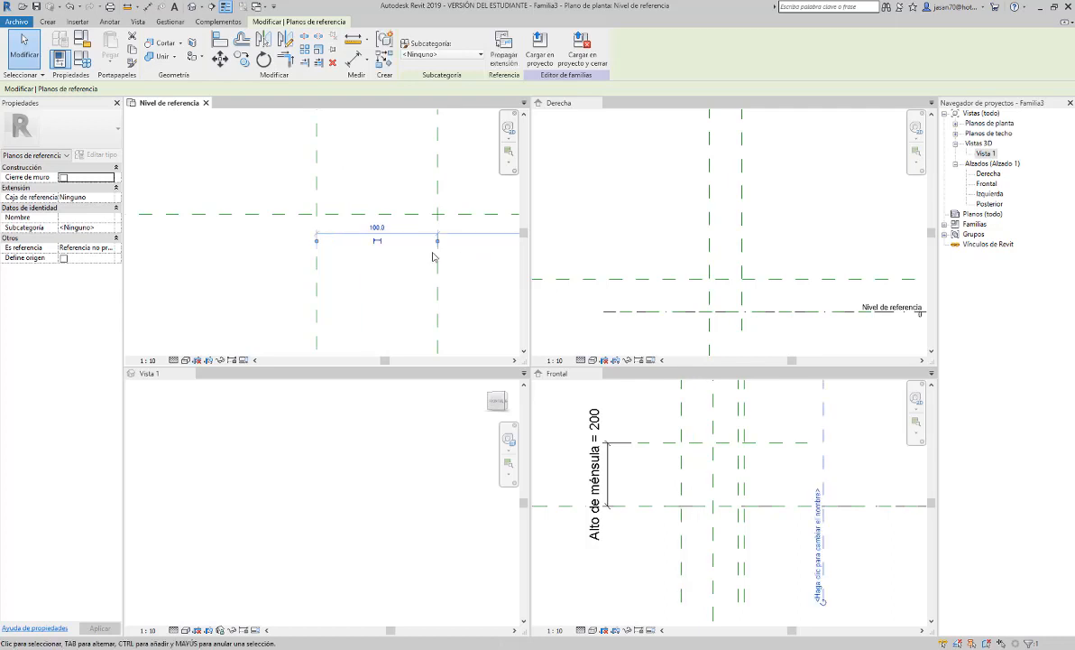
scroll(433, 262, down, 5)
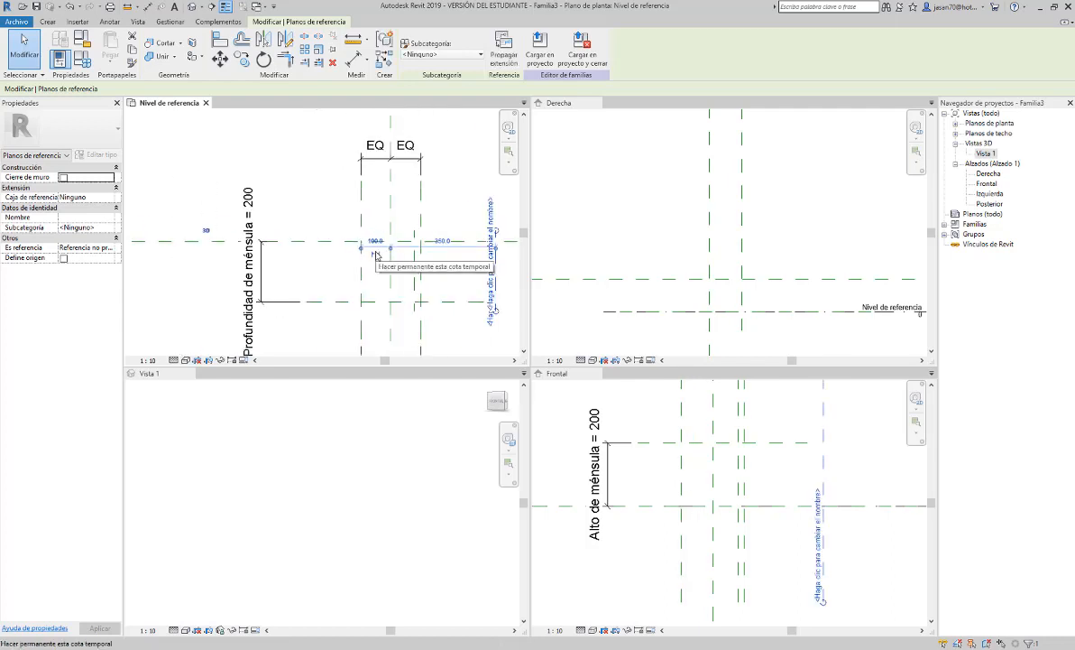
click(68, 8)
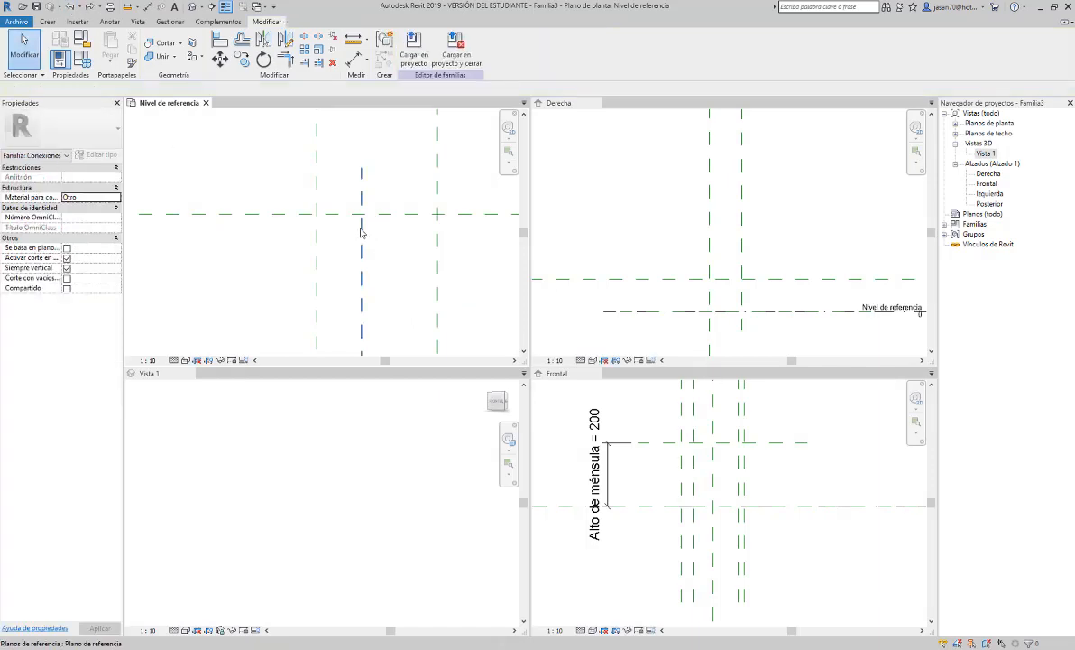
Set the left inner reference plane's distance from the left width plane to 45 mm.
click(360, 236)
click(337, 226)
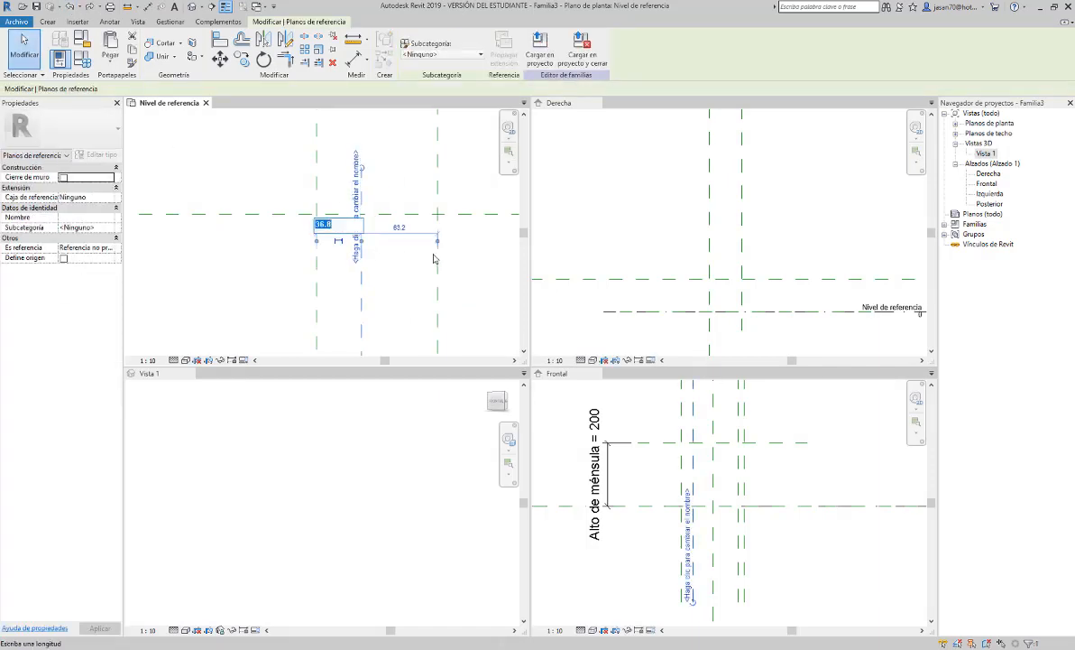
text(45)
key(Return)
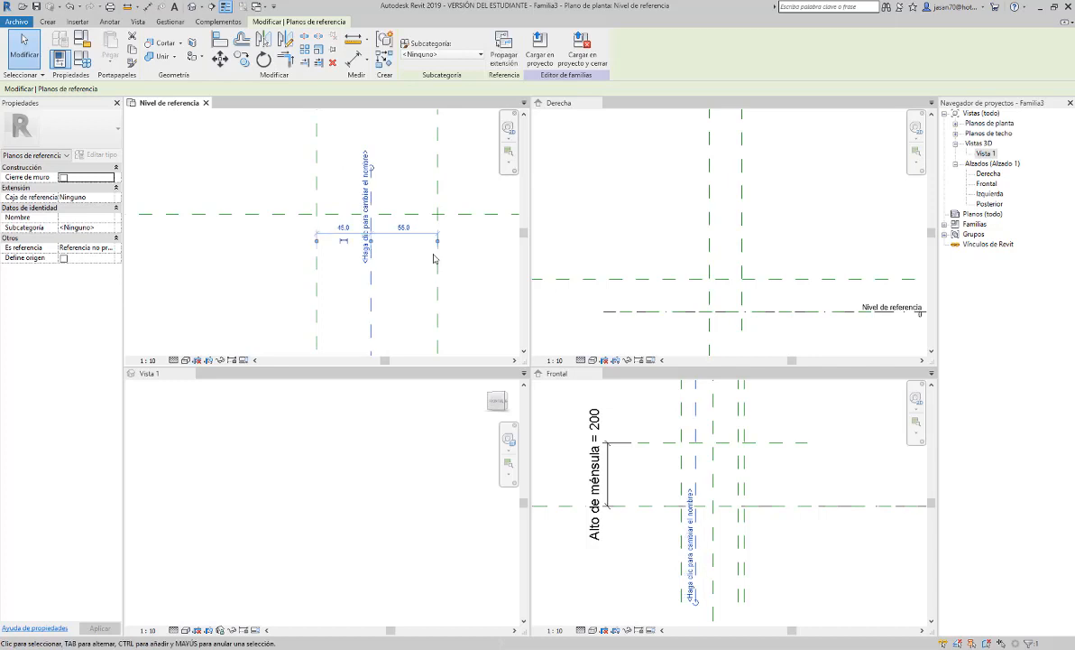
click(401, 276)
Set the right inner reference plane's distance from the right width plane to 45 mm.
scroll(453, 293, up, 4)
scroll(403, 228, up, 3)
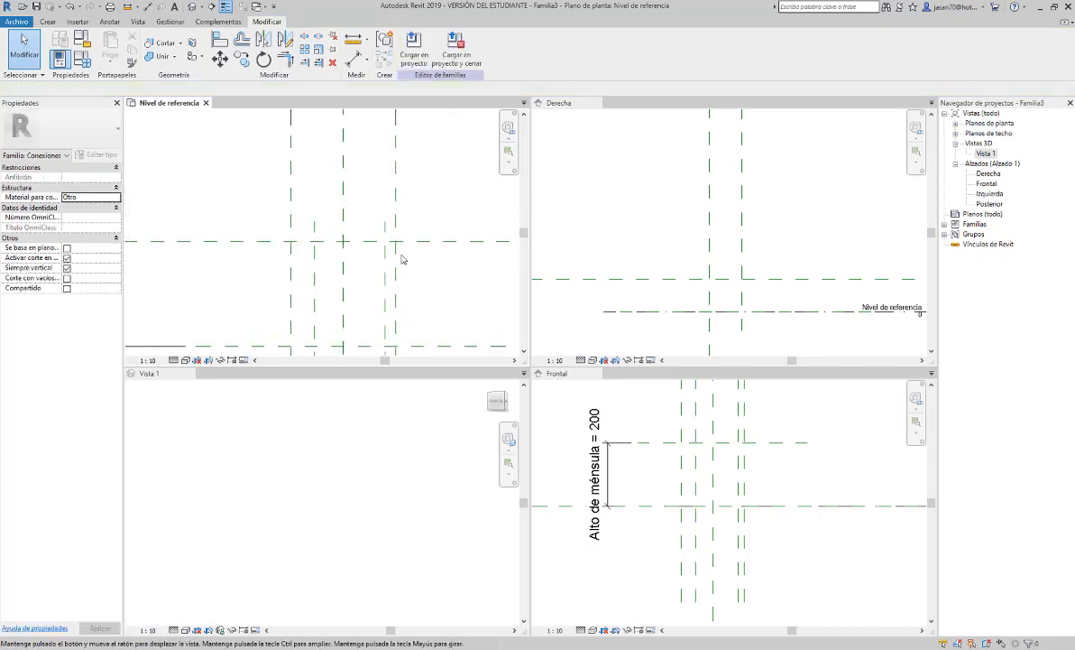
click(379, 242)
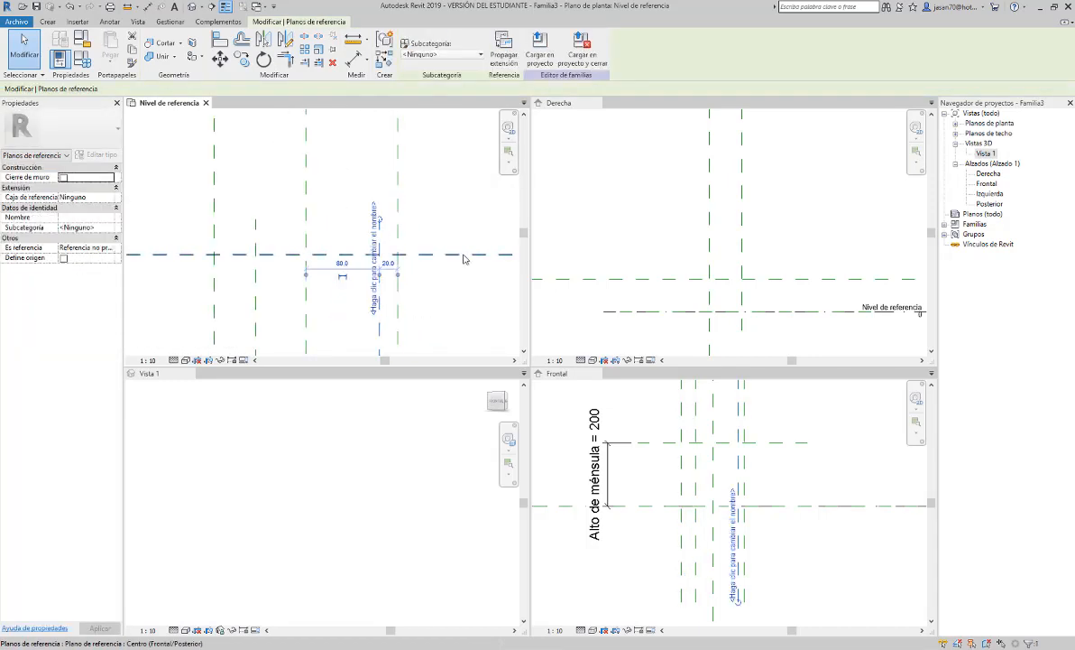
scroll(399, 281, up, 2)
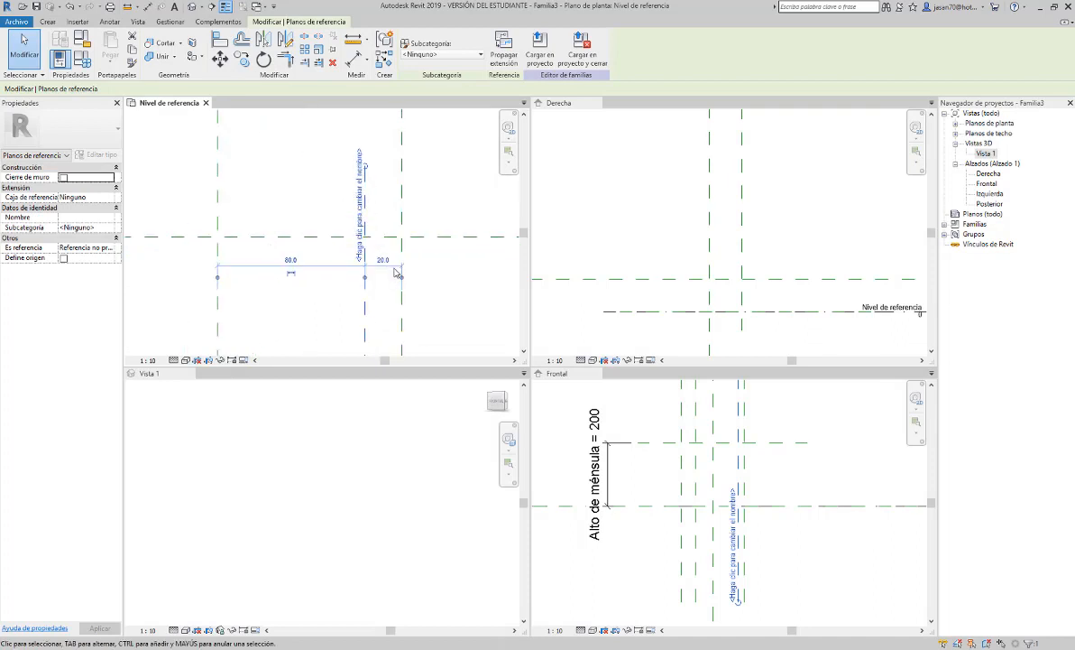
click(388, 257)
text(45)
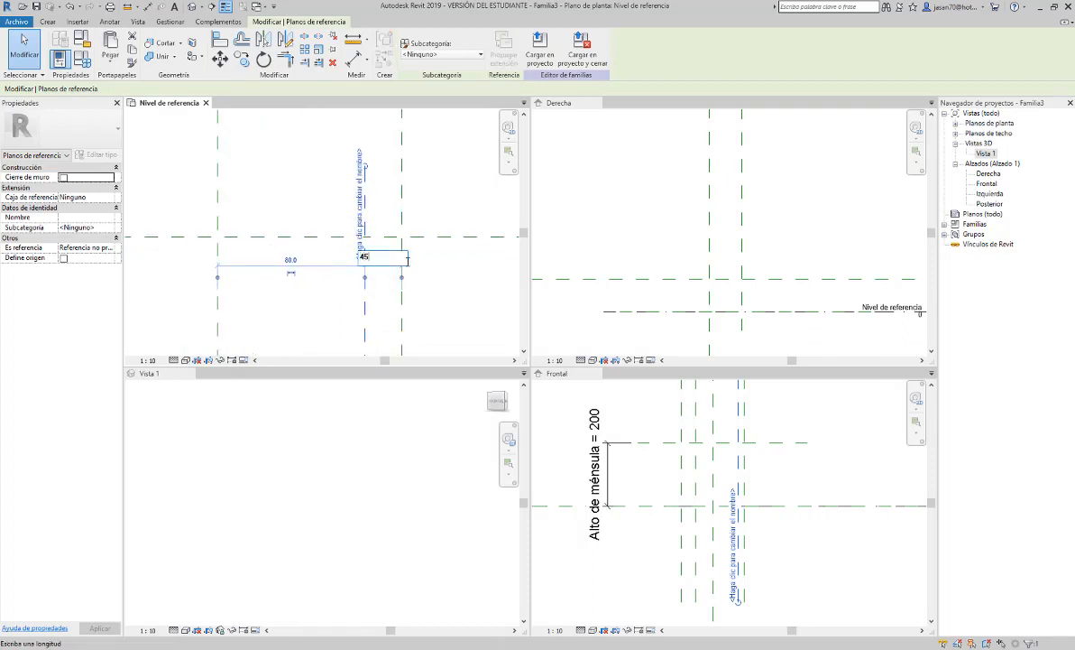
key(Return)
click(473, 299)
scroll(474, 299, down, 2)
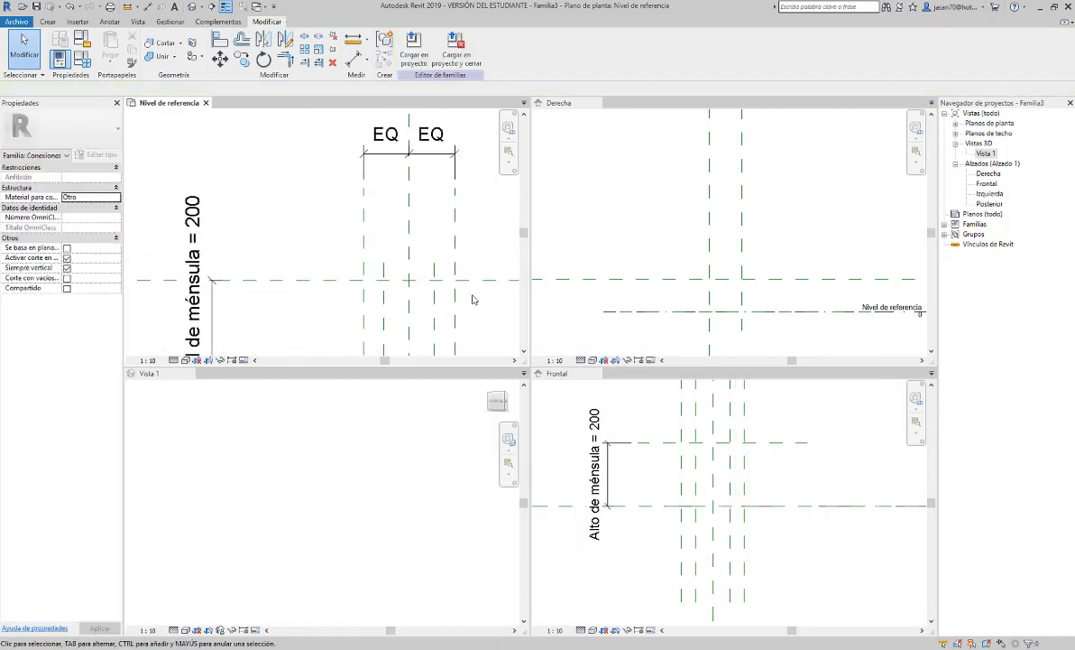
scroll(434, 240, up, 2)
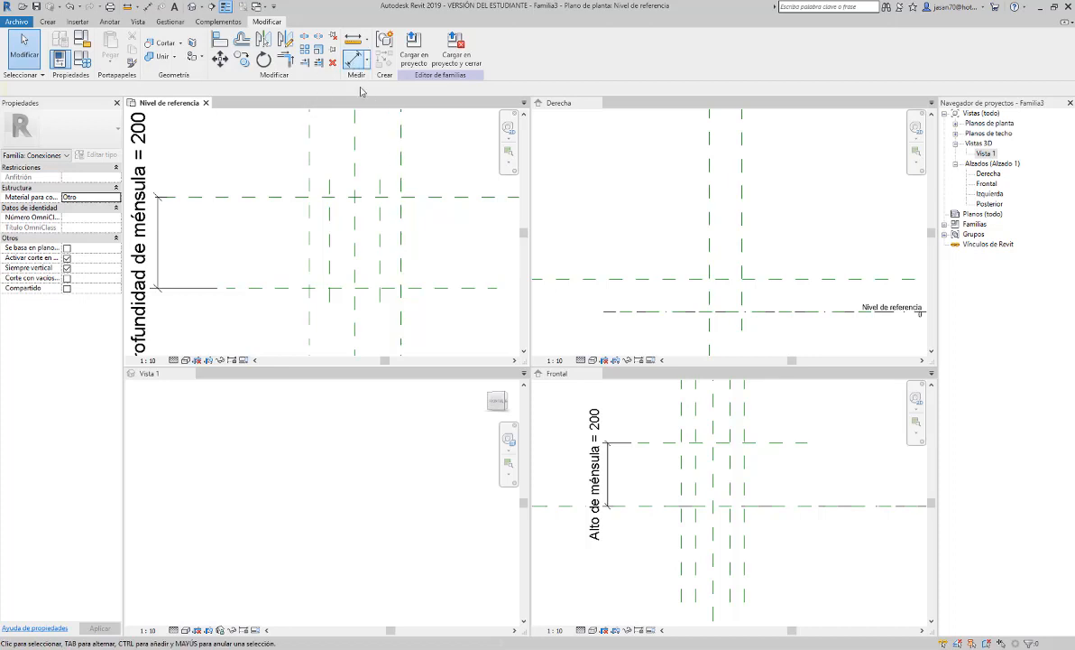
Dimension the distance between the left width plane and the left inner reference plane with an aligned dimension, and lock it.
click(355, 58)
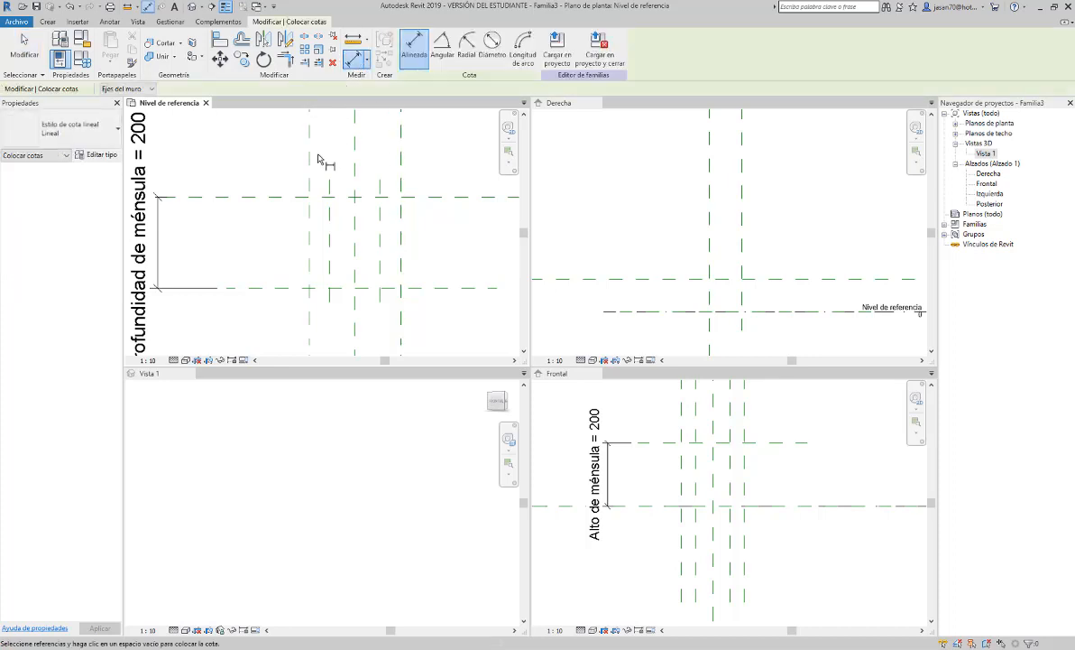
scroll(316, 160, down, 3)
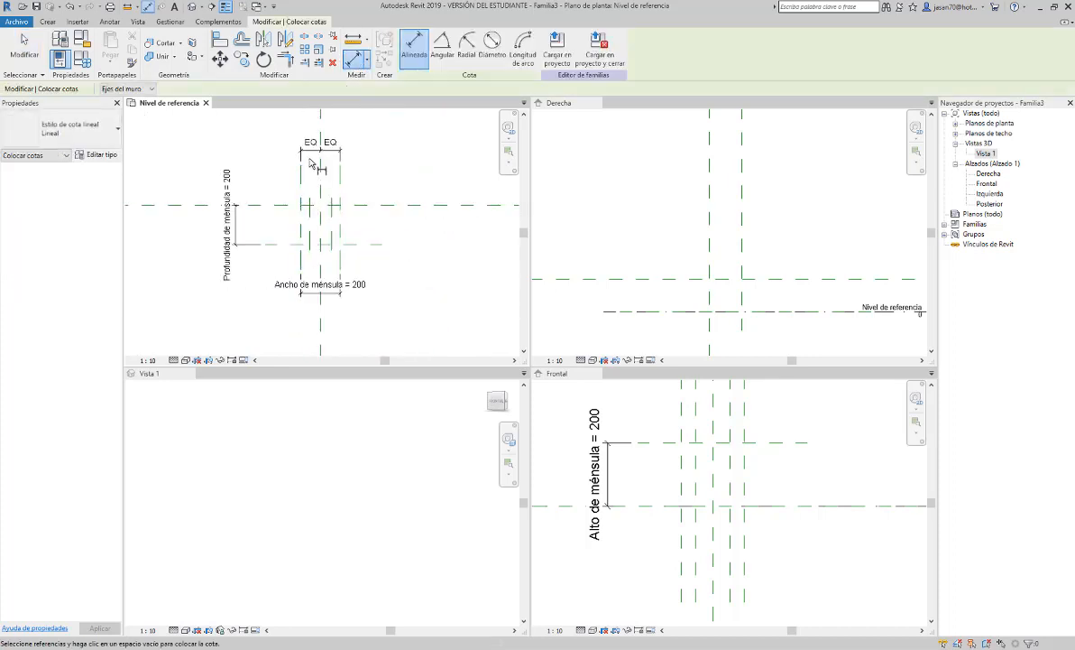
scroll(309, 162, up, 4)
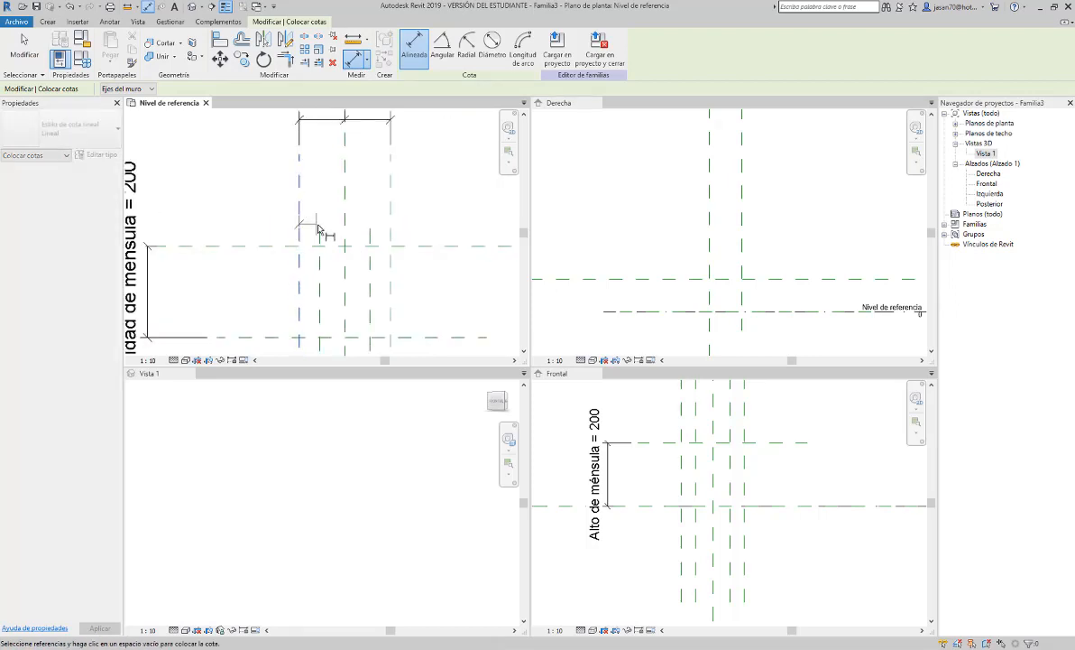
scroll(317, 233, down, 3)
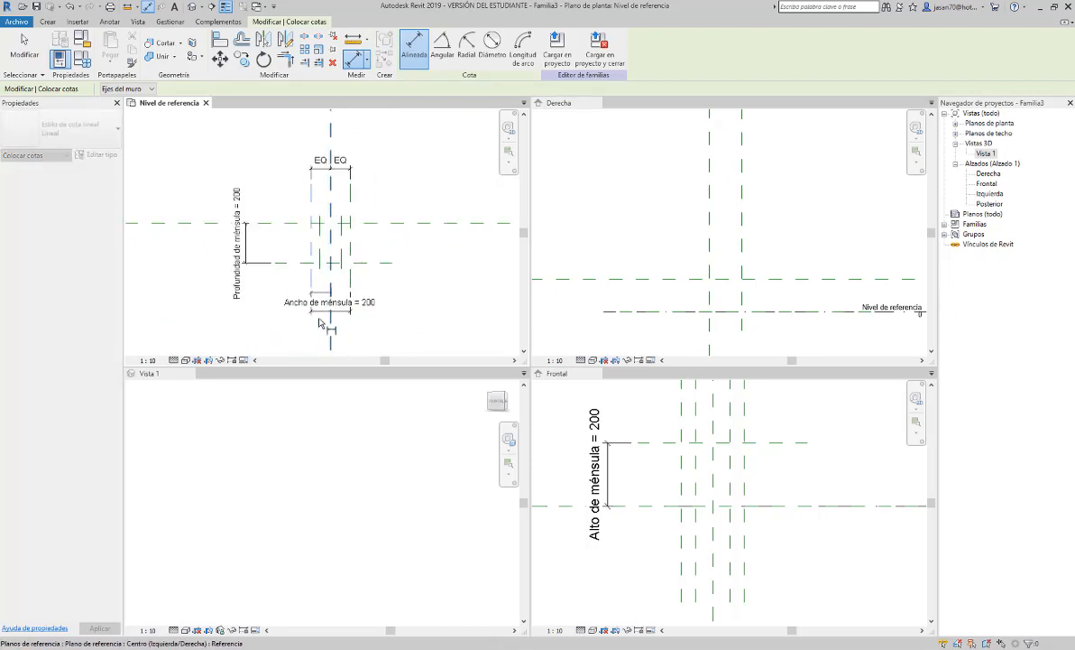
scroll(312, 180, up, 3)
scroll(308, 185, up, 3)
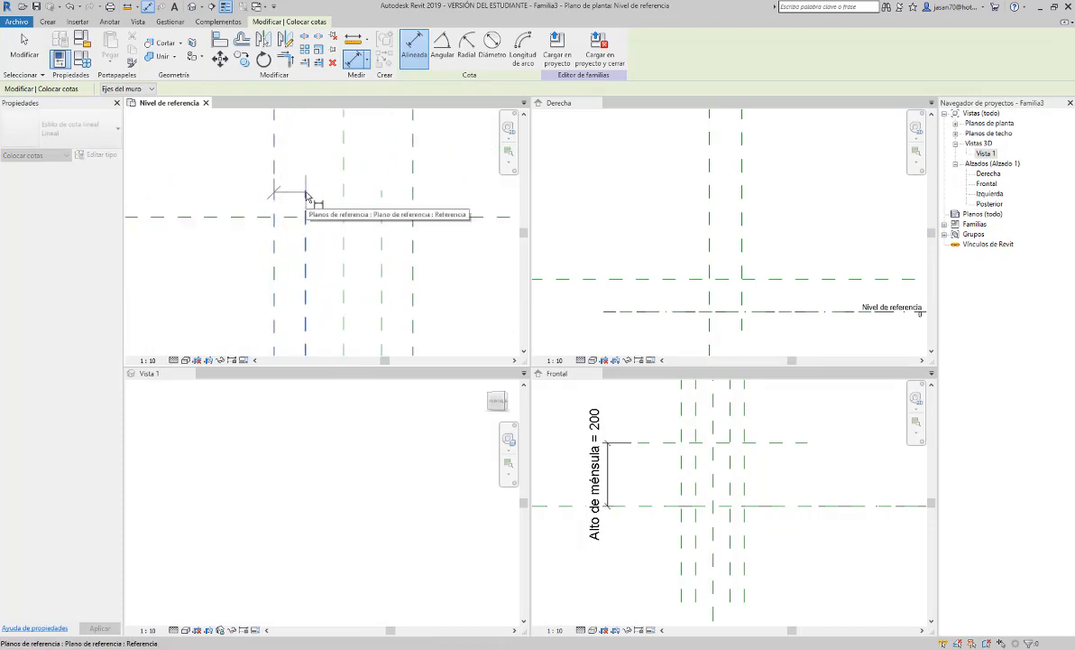
click(306, 194)
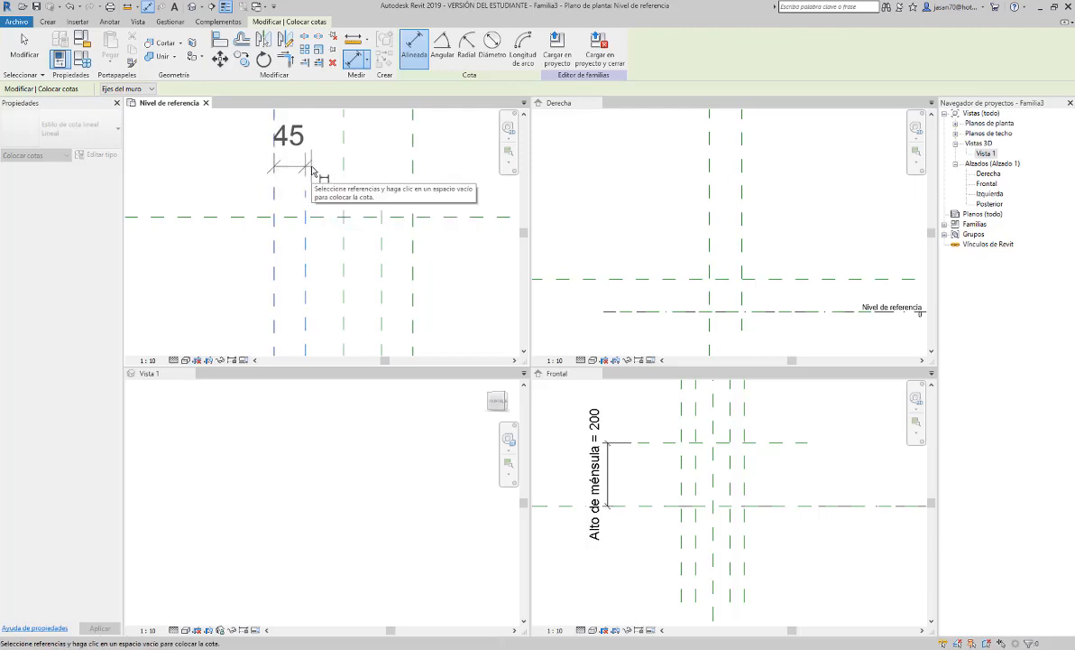
click(312, 169)
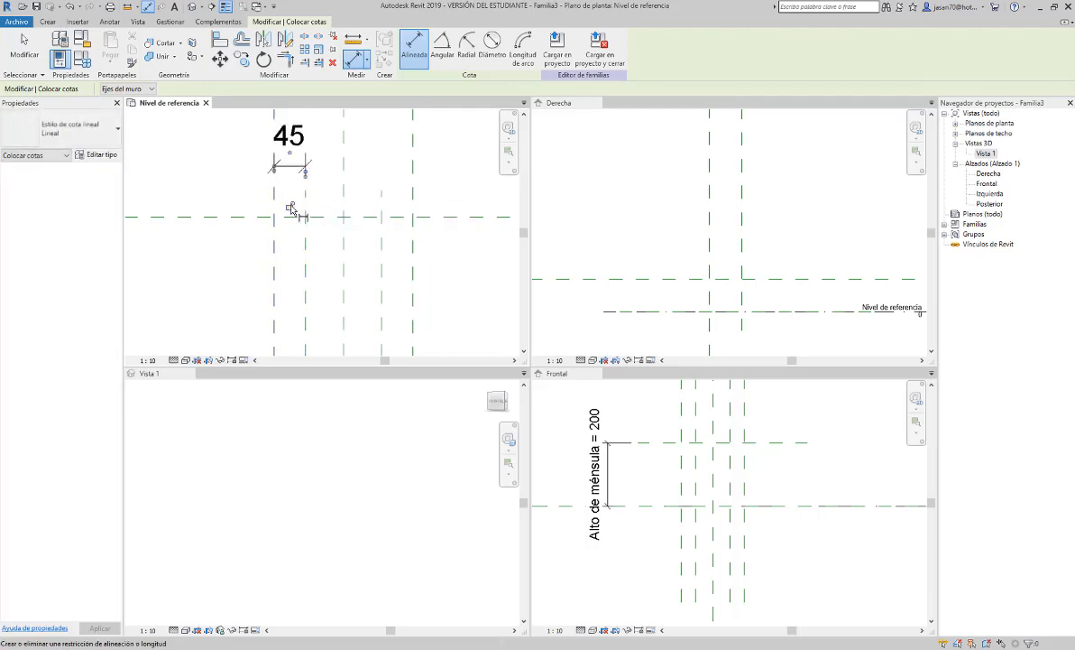
click(291, 208)
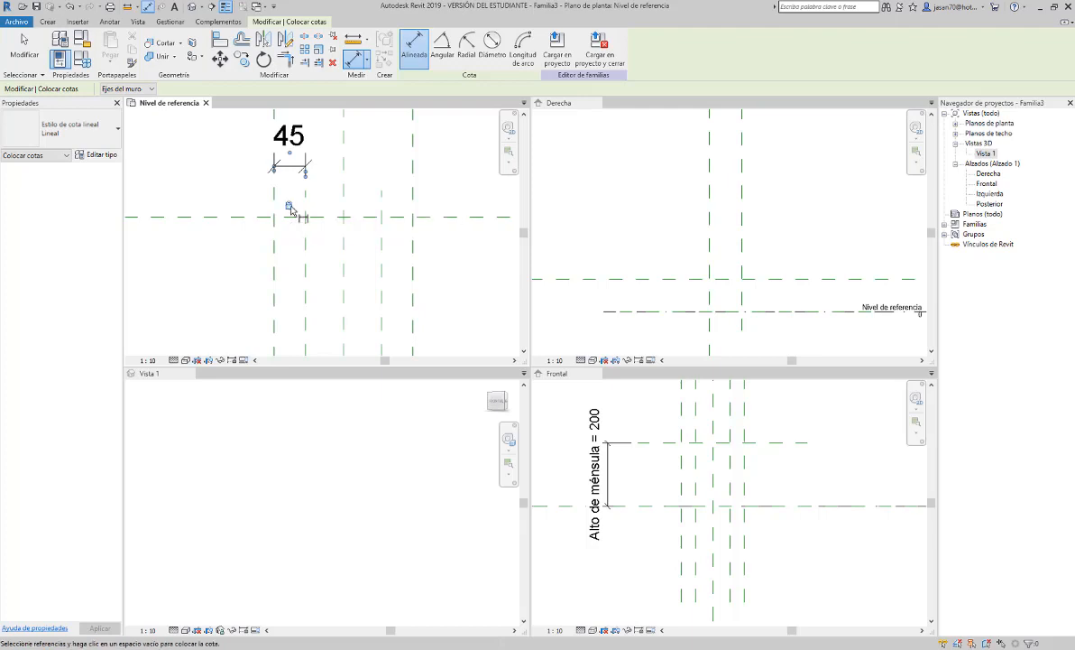
Dimension the distance between the right width plane and the right inner reference plane, and lock it.
click(391, 190)
click(382, 191)
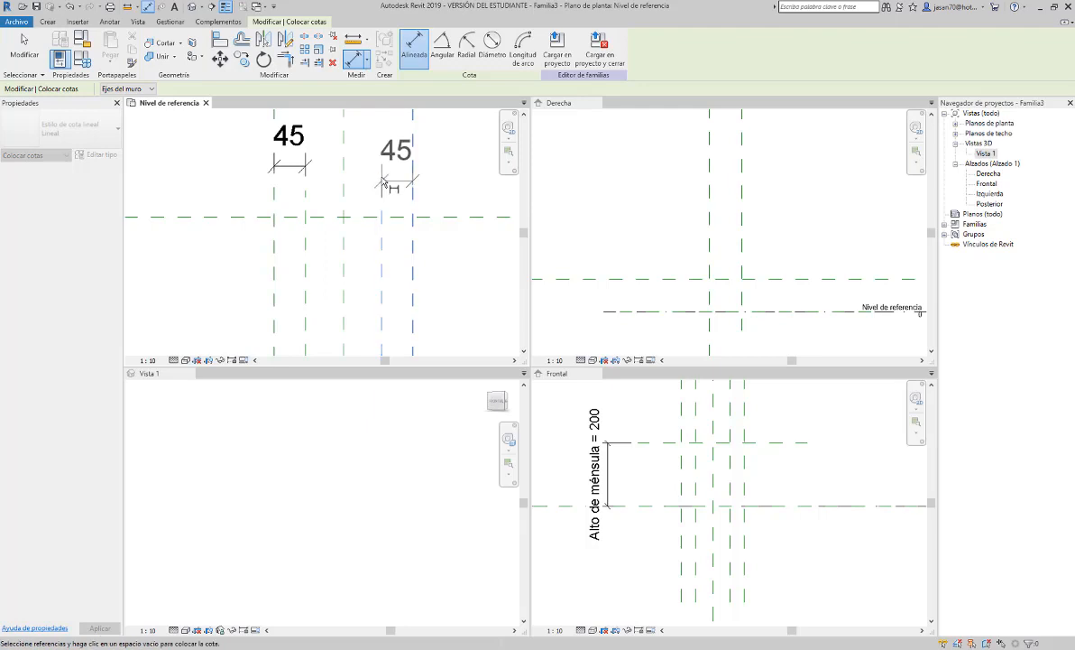
click(395, 166)
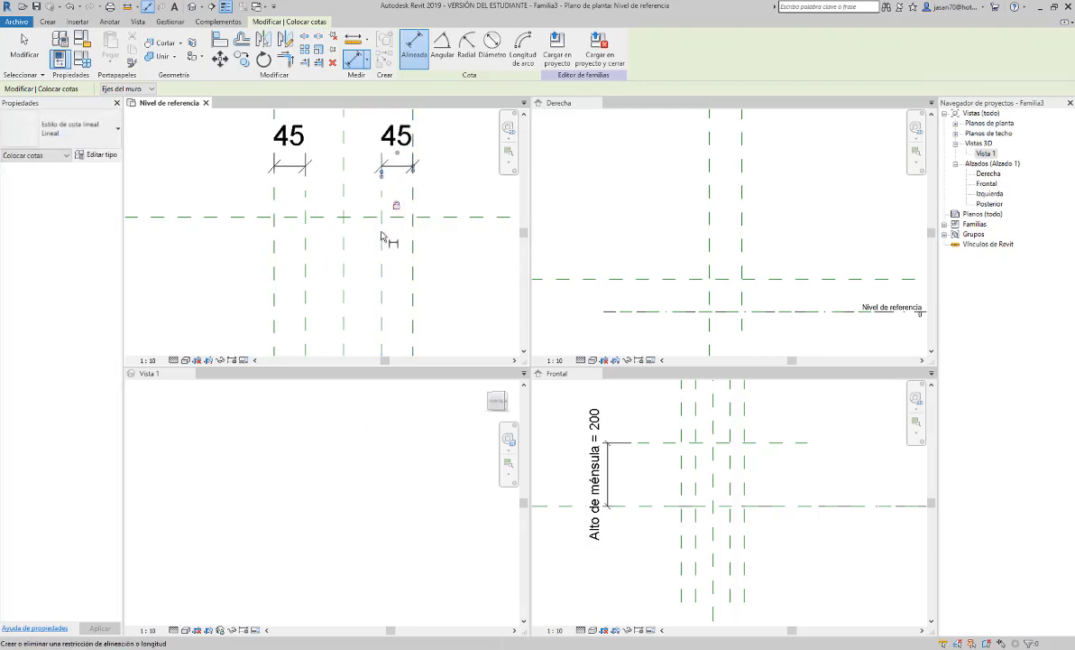
key(Escape)
key(Escape)
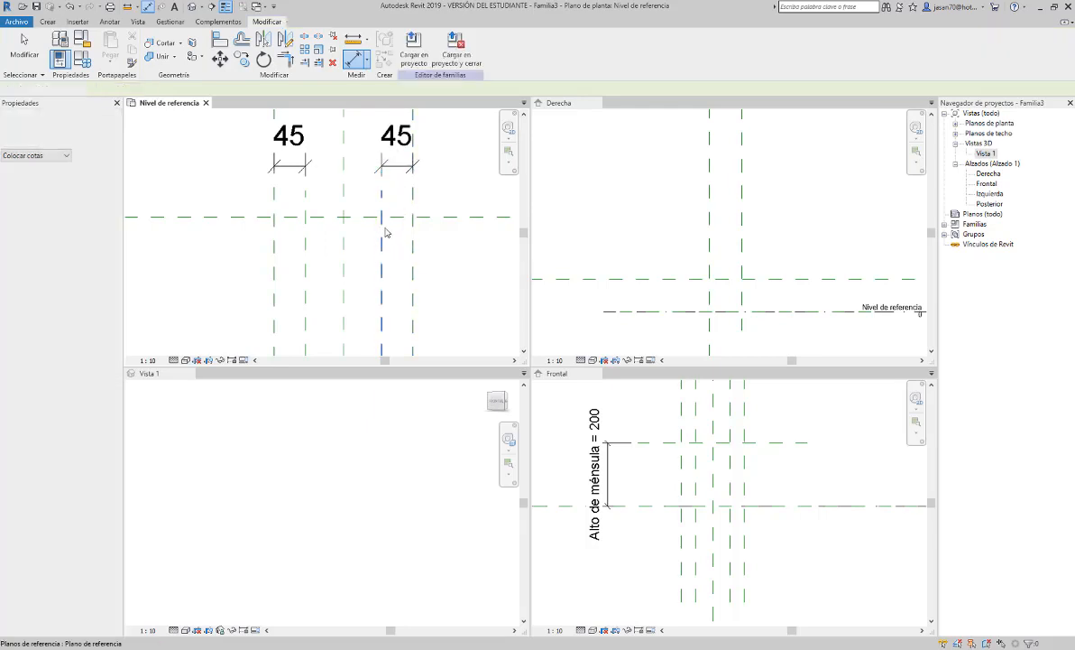
Set the Ancho de ménsula family parameter to 250 and apply it to test the inner planes' locked offsets.
scroll(374, 253, down, 3)
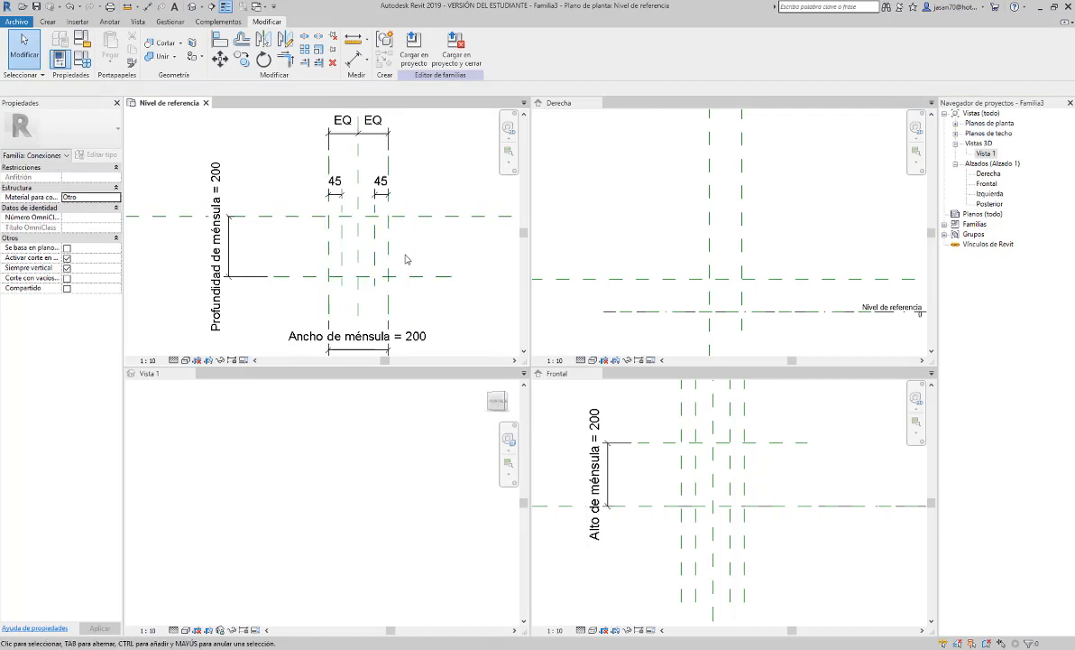
scroll(403, 258, up, 3)
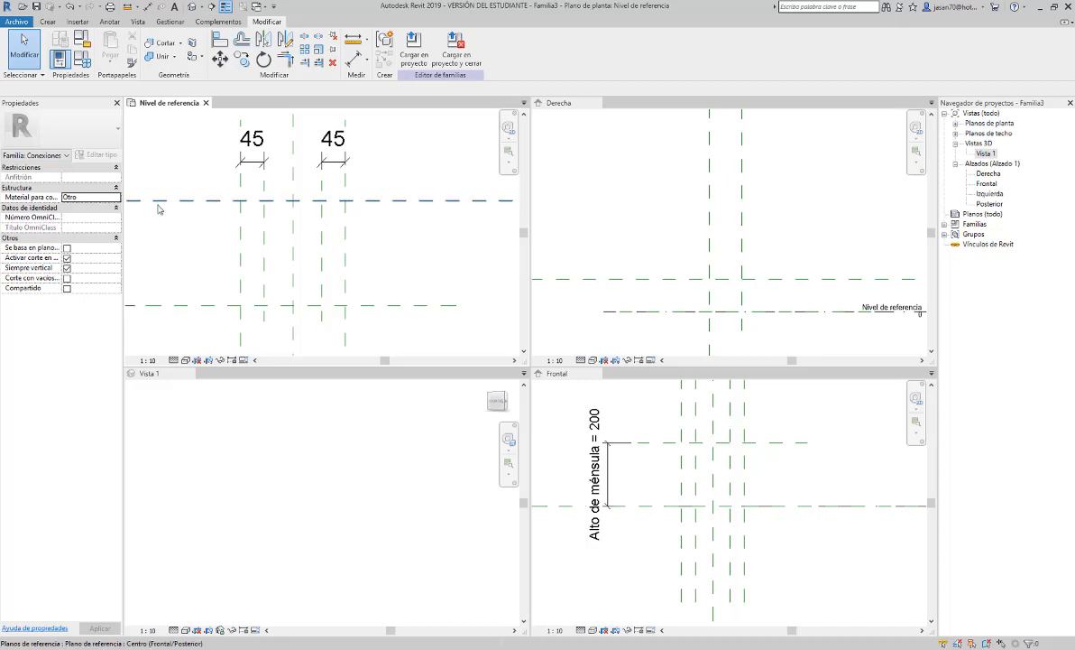
scroll(377, 221, down, 3)
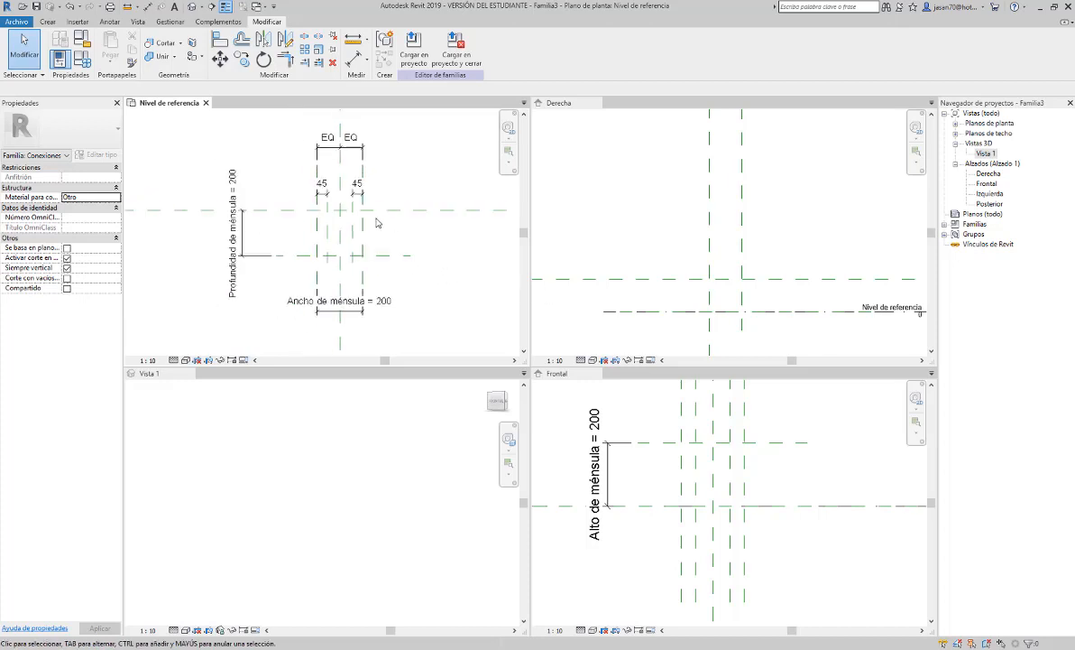
scroll(377, 221, up, 2)
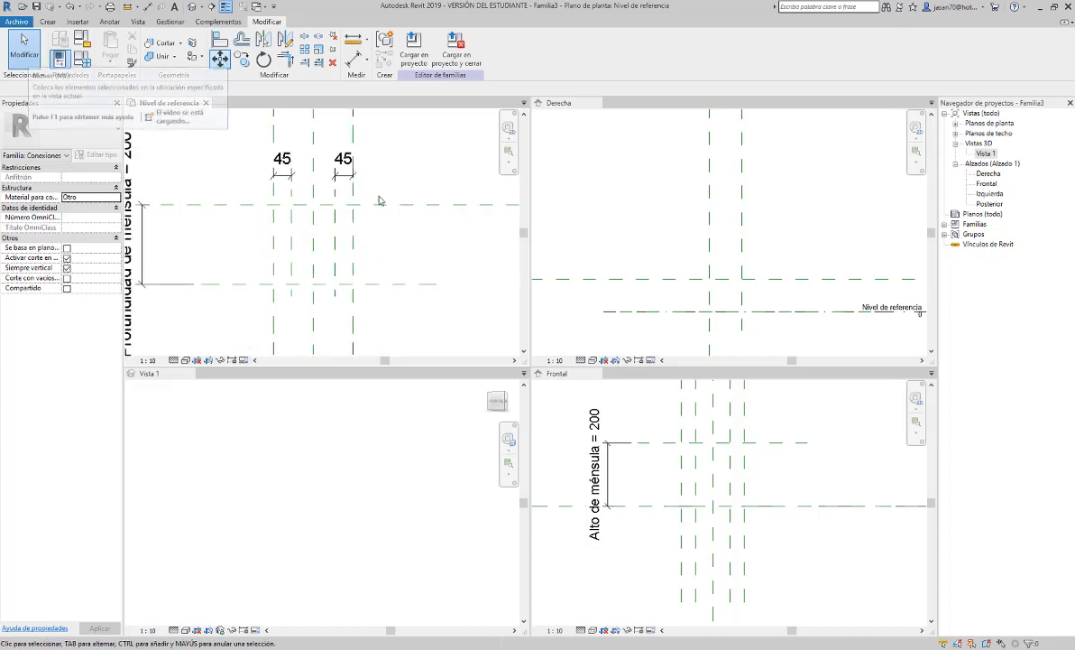
middle_drag(428, 228, 343, 210)
scroll(342, 209, up, 1)
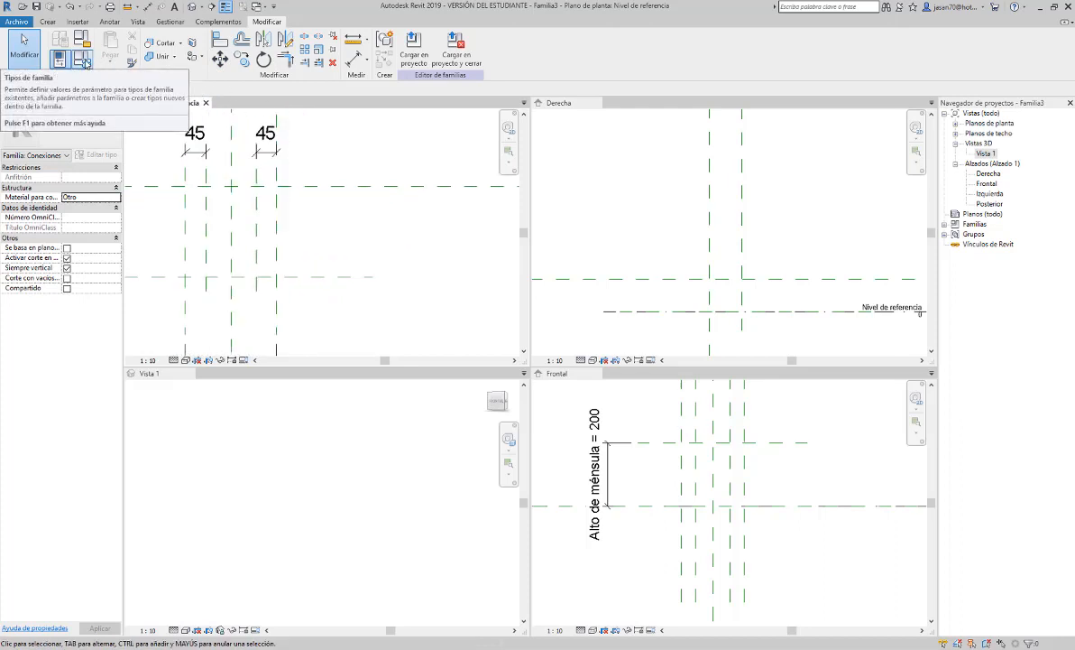
click(84, 62)
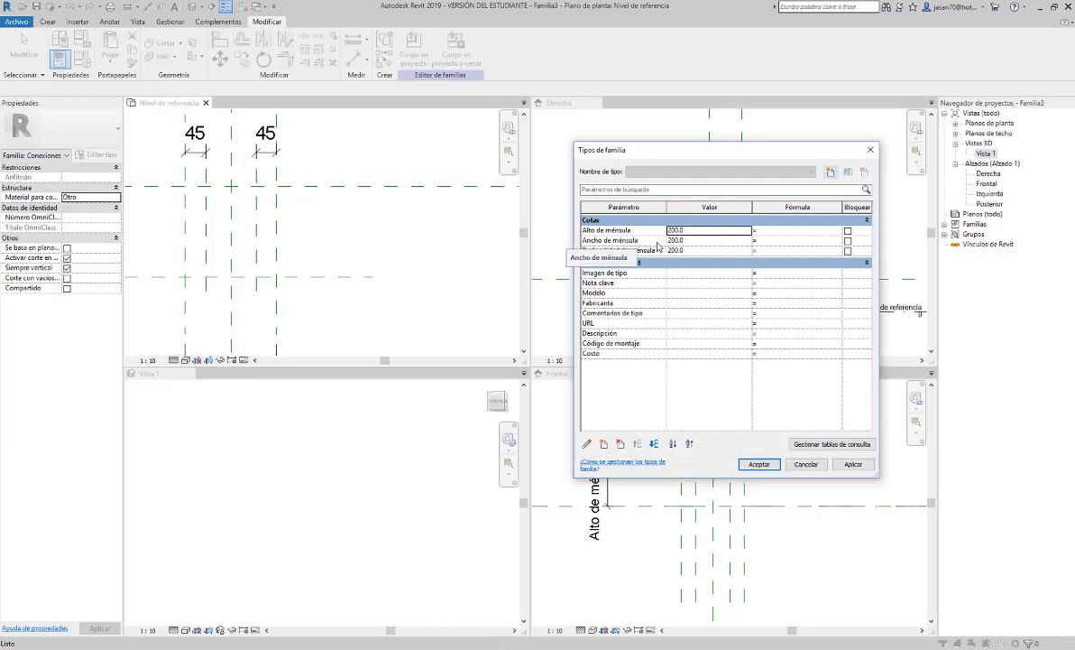
click(695, 242)
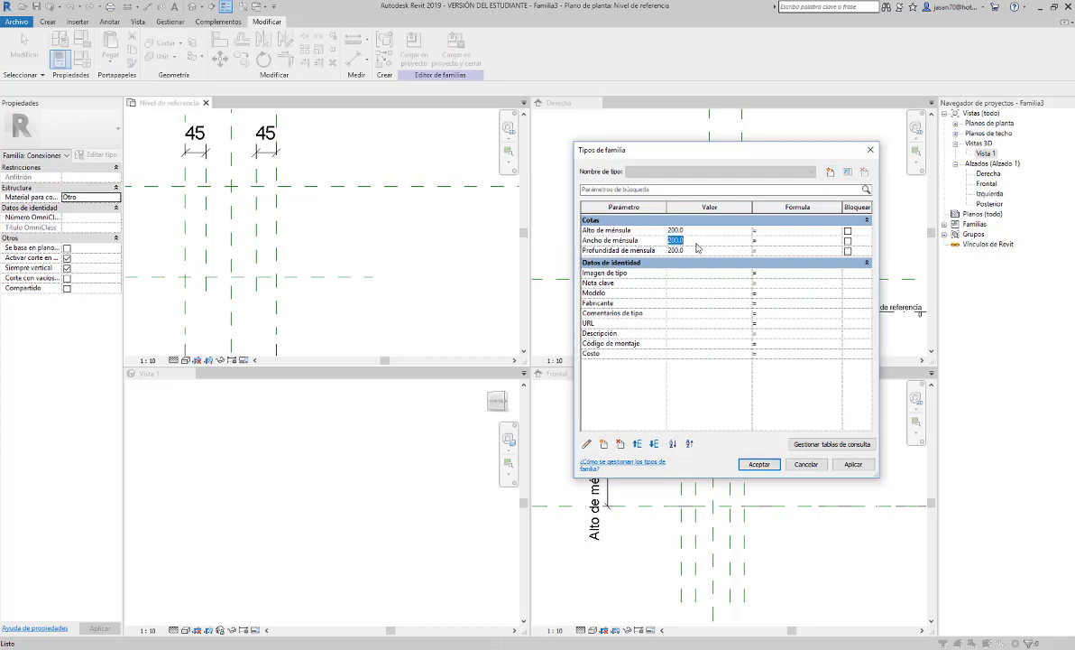
text(250)
click(852, 464)
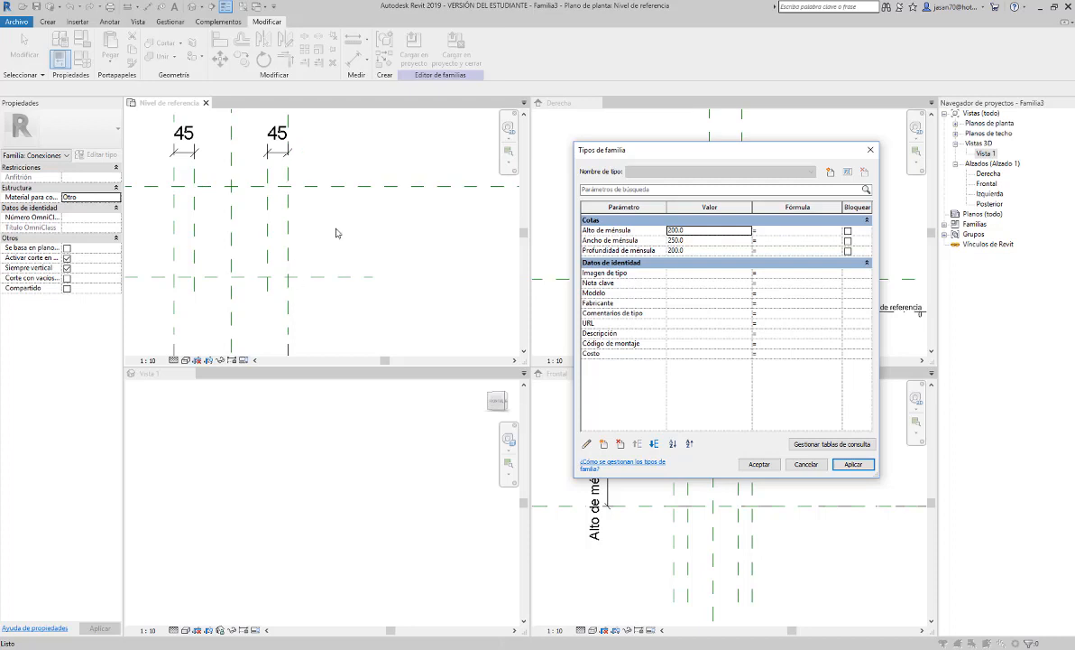
Restore the Ancho de ménsula parameter to 200, apply it and close the family types.
click(701, 242)
text(20)
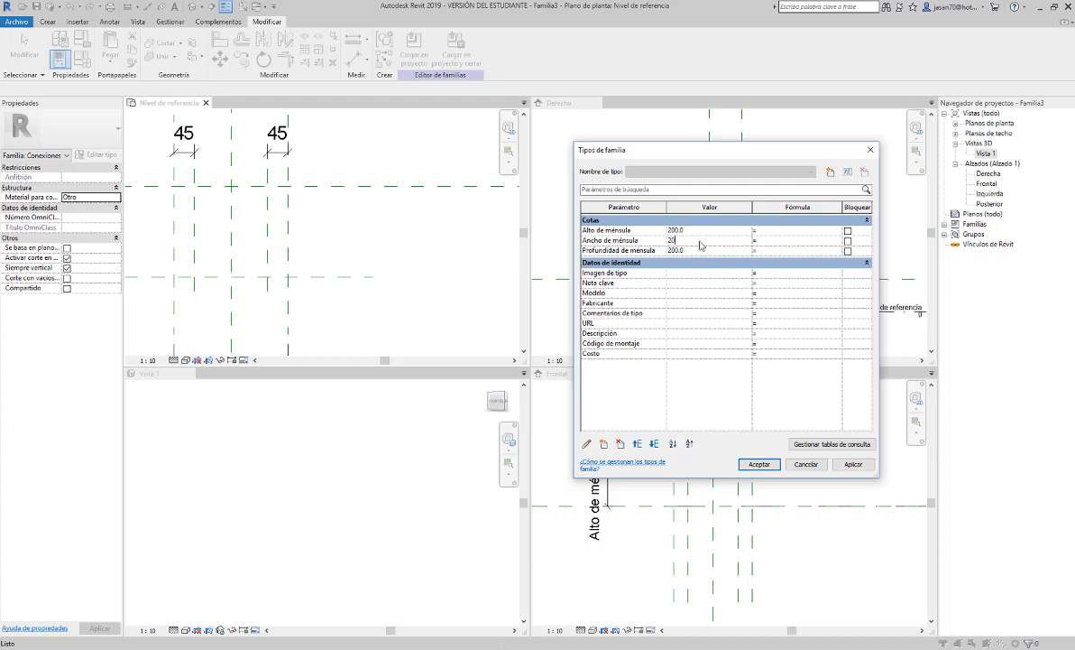
click(854, 464)
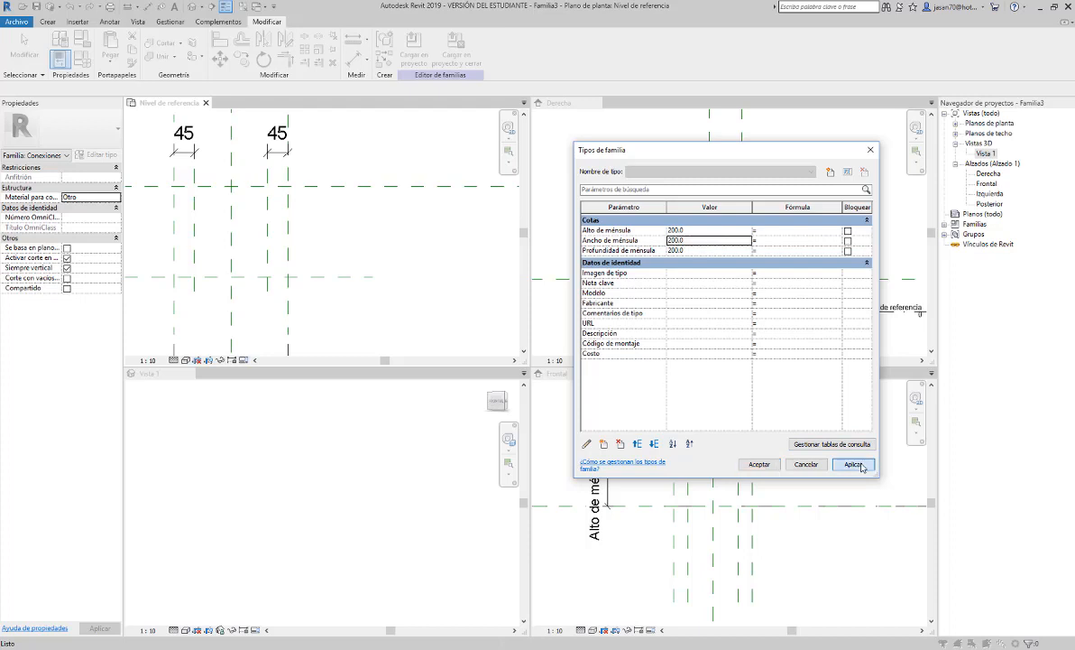
click(759, 465)
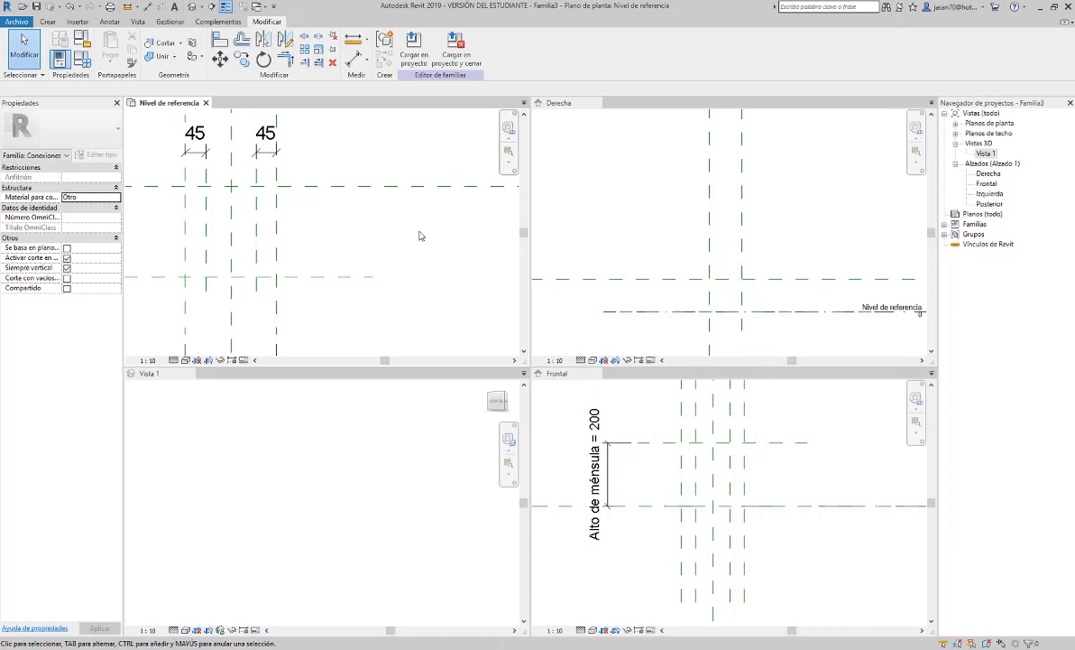
Examine the reference planes in the Derecha elevation and the Centro (Izquierda/Derecha) plane in the Nivel de referencia plan.
scroll(419, 233, down, 3)
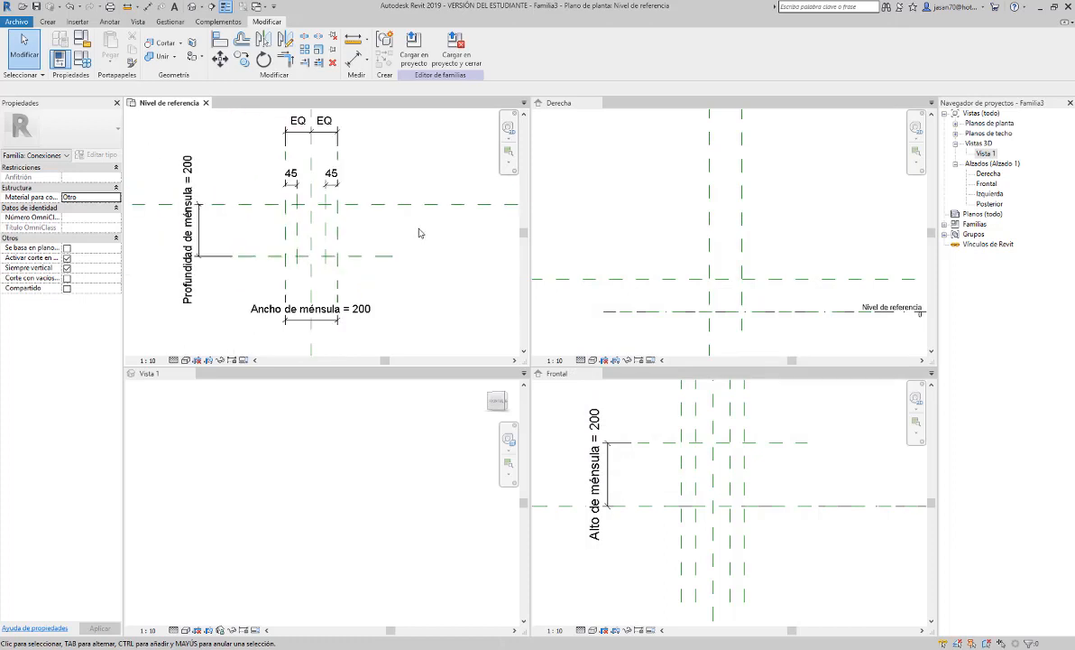
scroll(419, 232, up, 2)
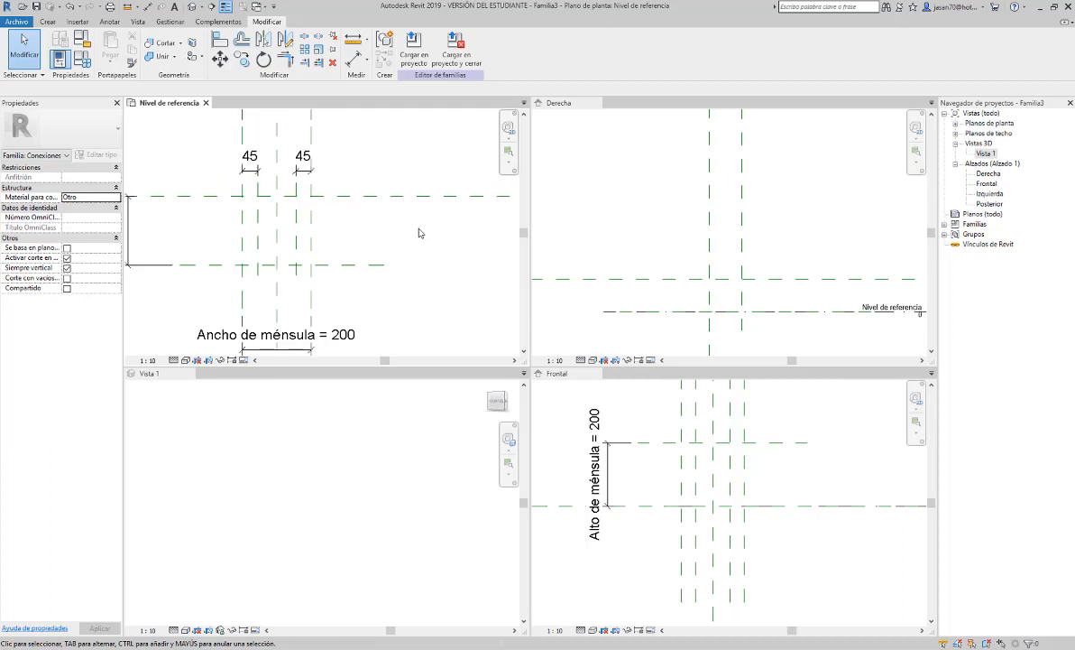
click(802, 247)
scroll(802, 248, down, 2)
middle_drag(797, 258, 729, 235)
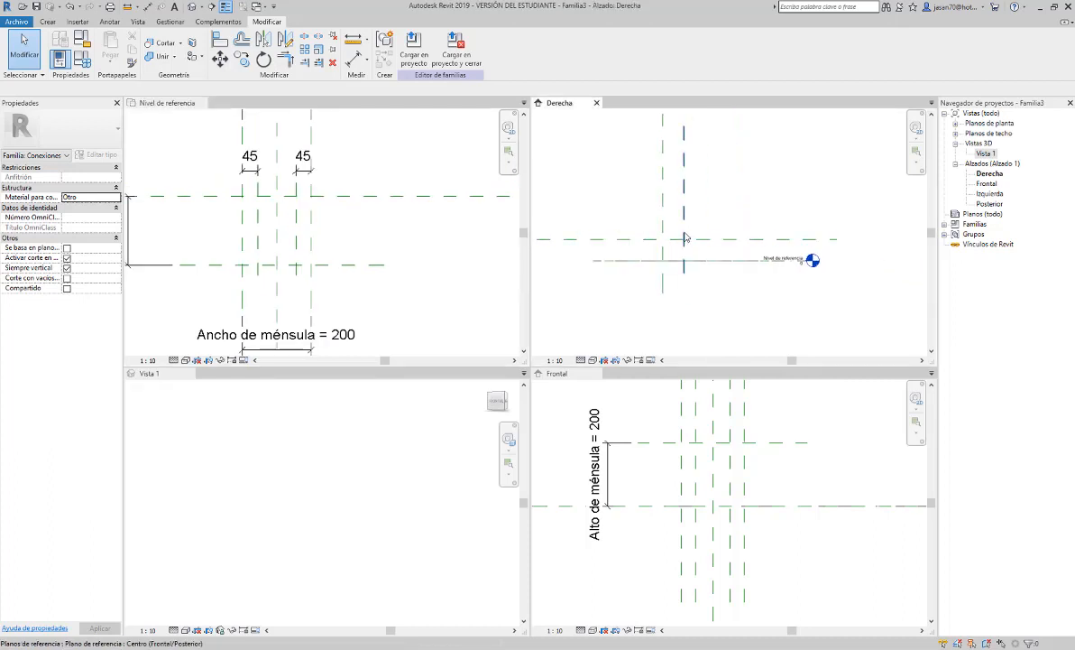
scroll(684, 233, up, 2)
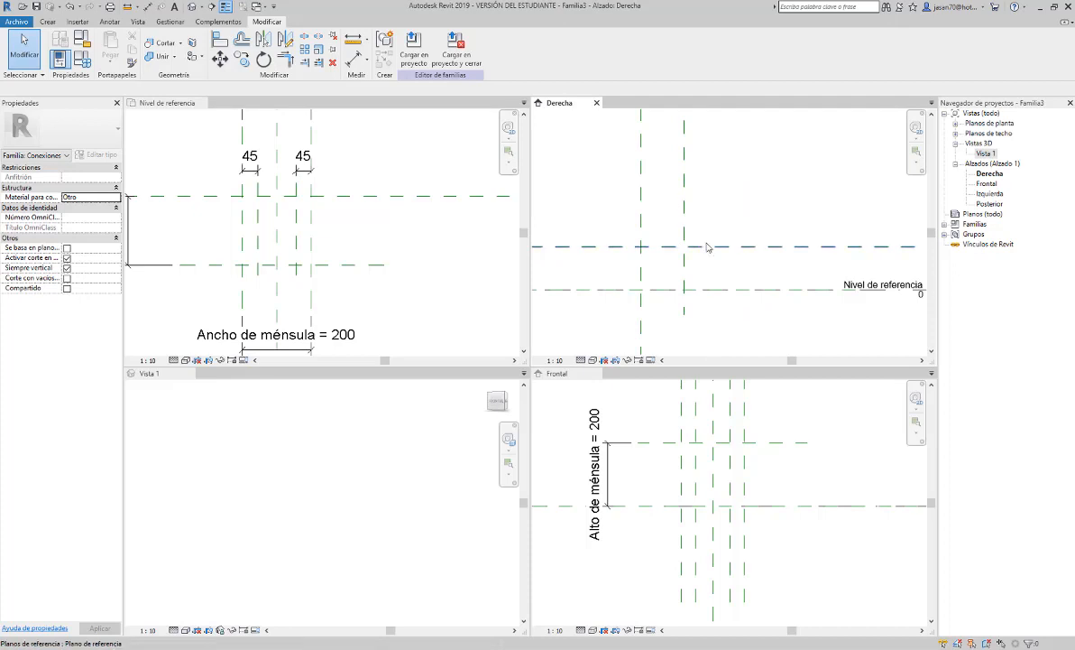
scroll(692, 267, up, 2)
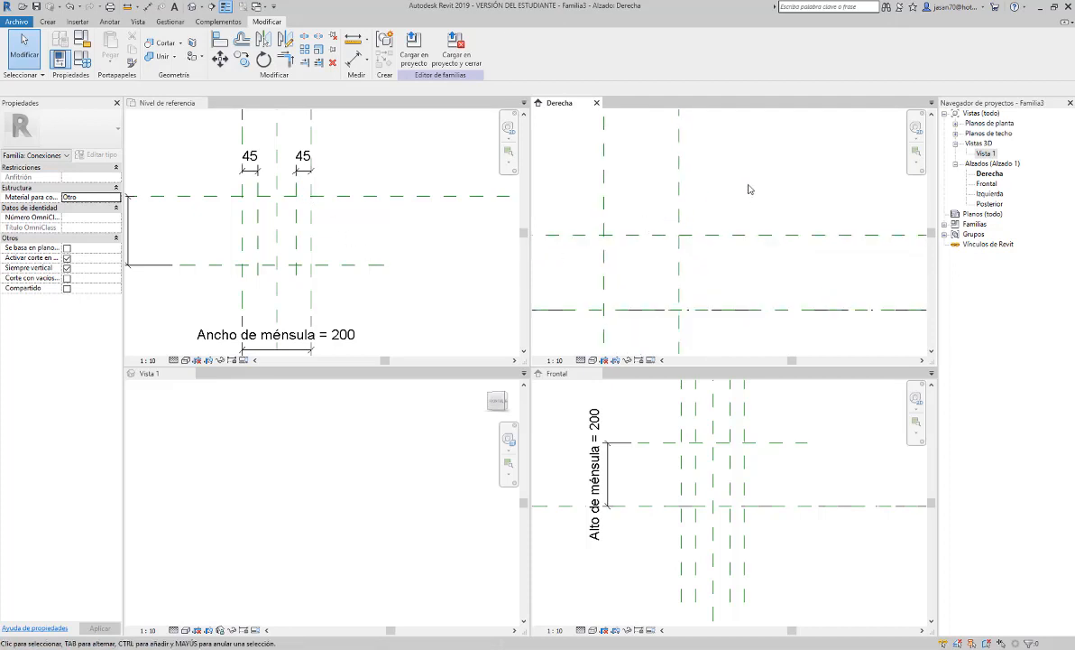
click(350, 191)
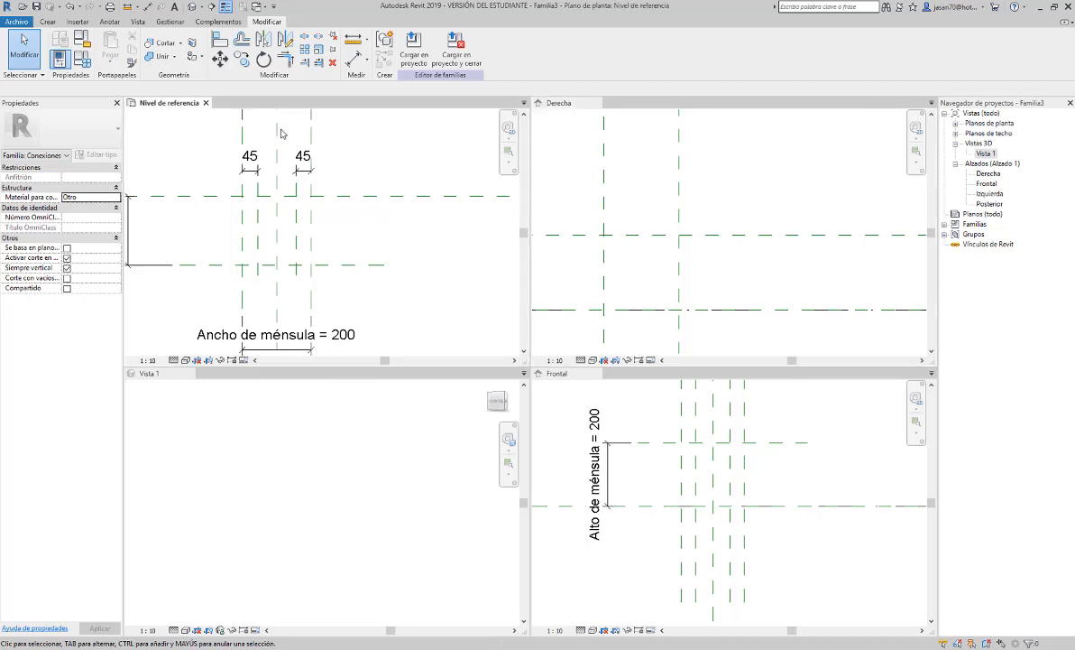
click(277, 217)
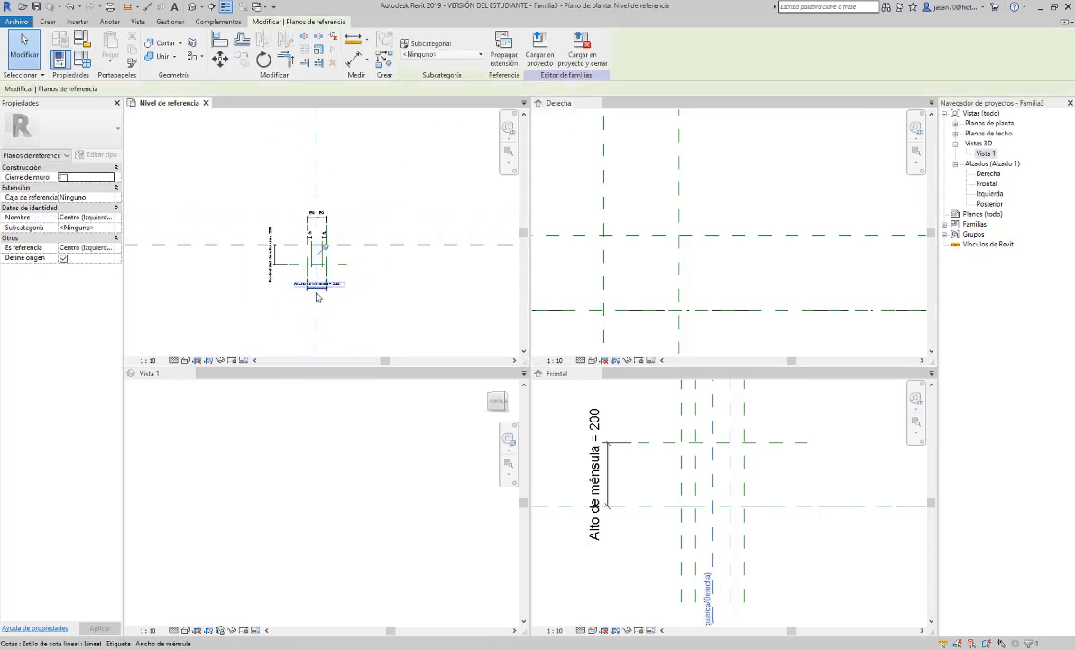
scroll(314, 289, up, 2)
scroll(313, 290, down, 2)
scroll(354, 321, down, 2)
middle_drag(371, 330, 351, 222)
scroll(313, 289, up, 2)
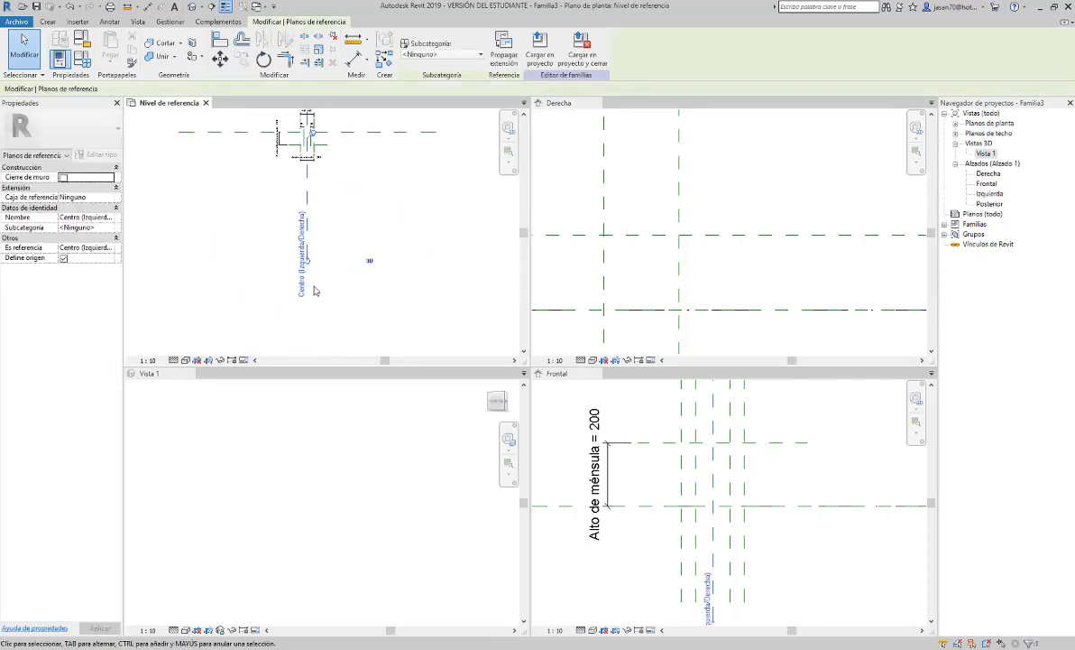
Start an extrusion in the Derecha elevation and sketch its outer L from 200-long horizontal and vertical lines along the reference planes.
click(719, 215)
middle_drag(721, 221, 756, 214)
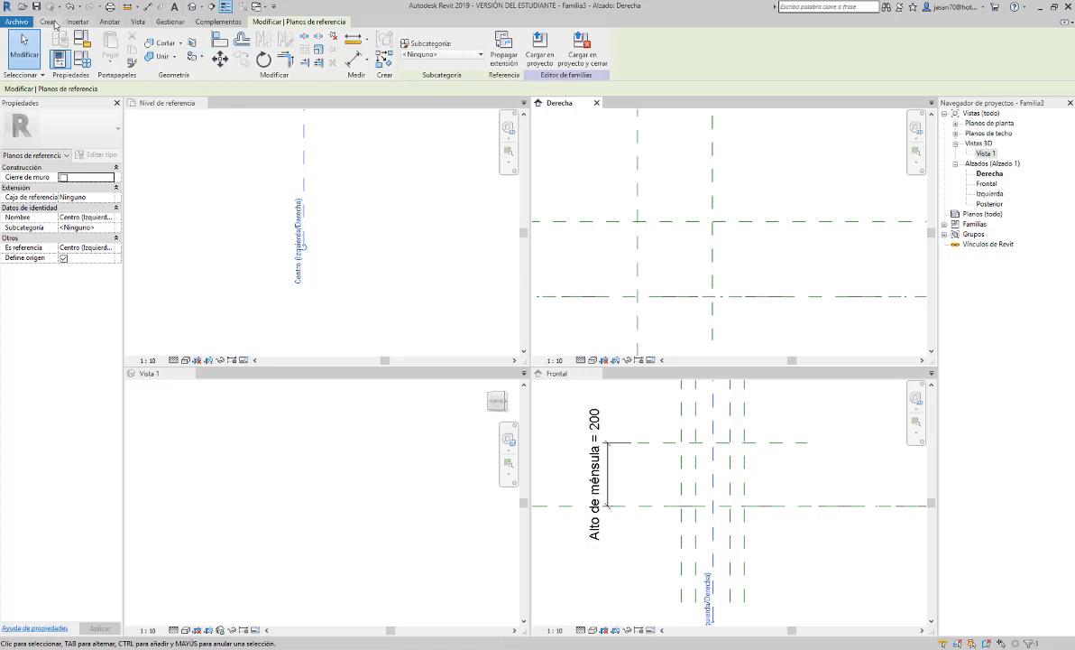
click(48, 21)
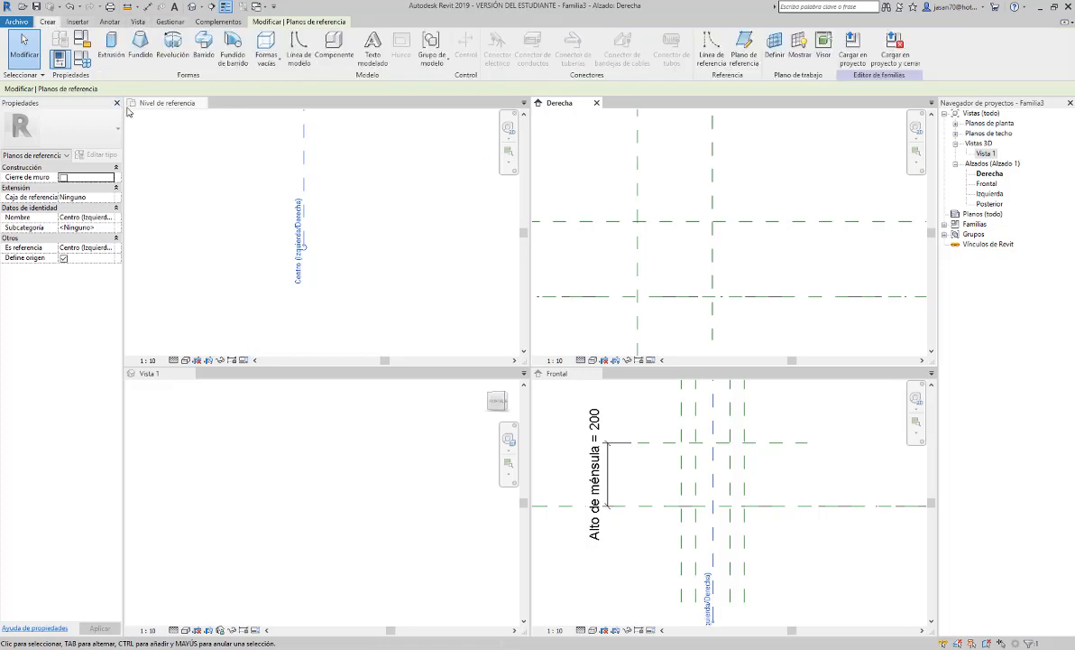
click(110, 43)
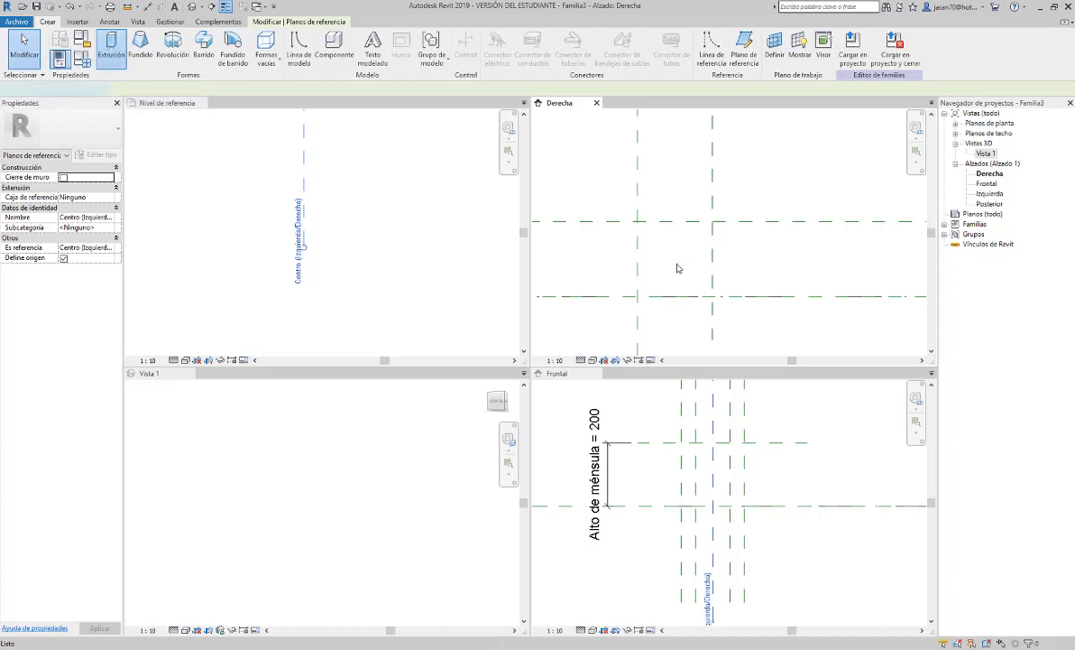
click(638, 220)
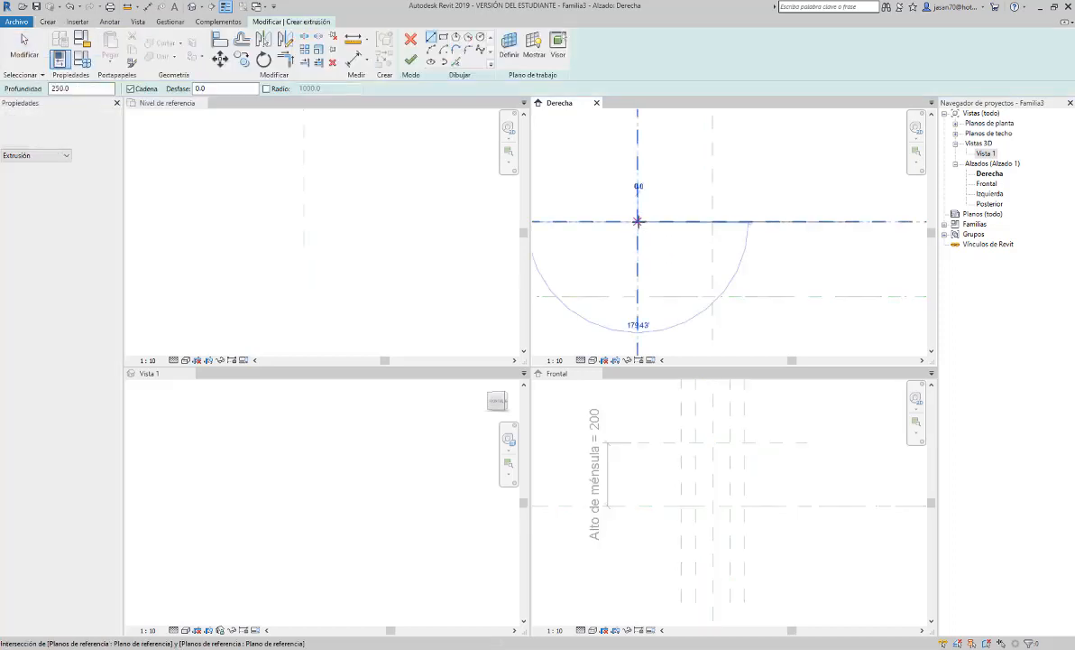
click(713, 220)
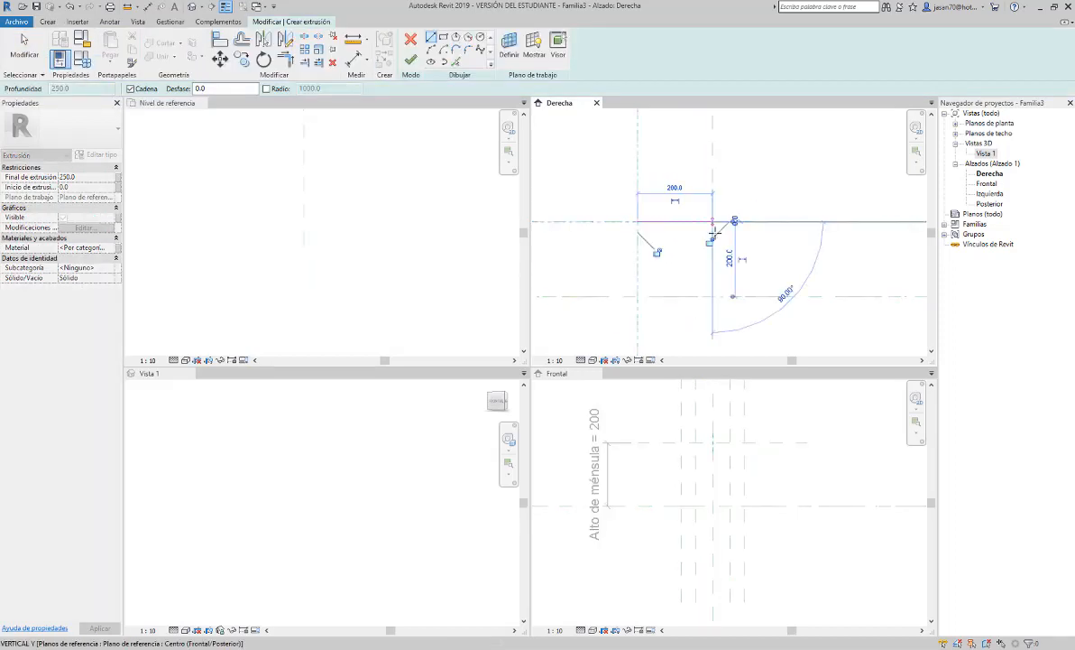
click(713, 296)
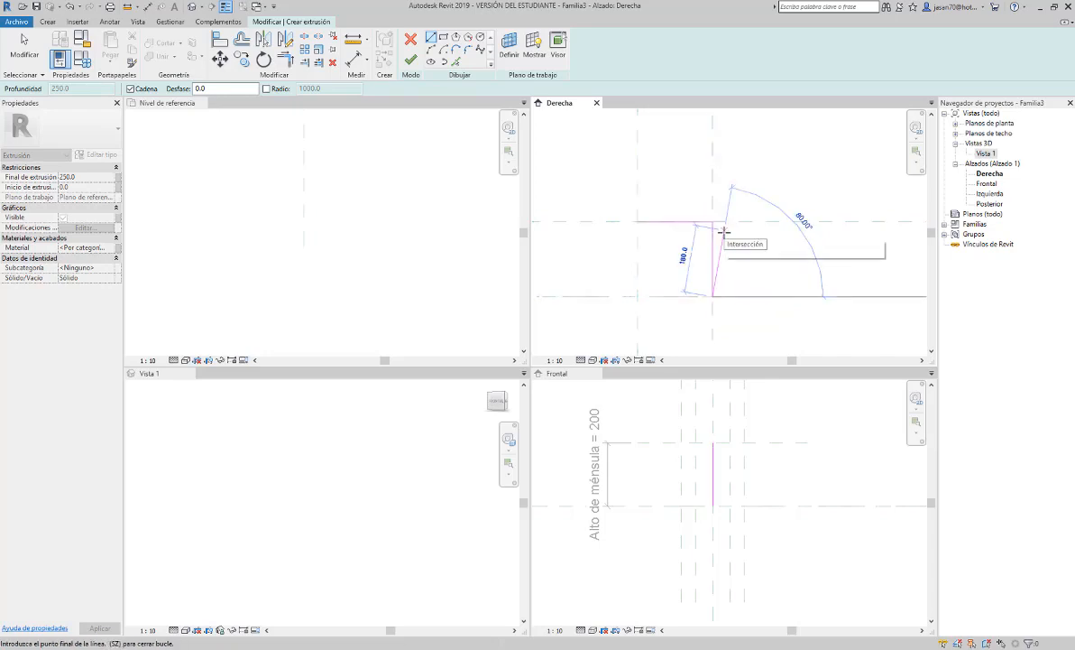
key(Escape)
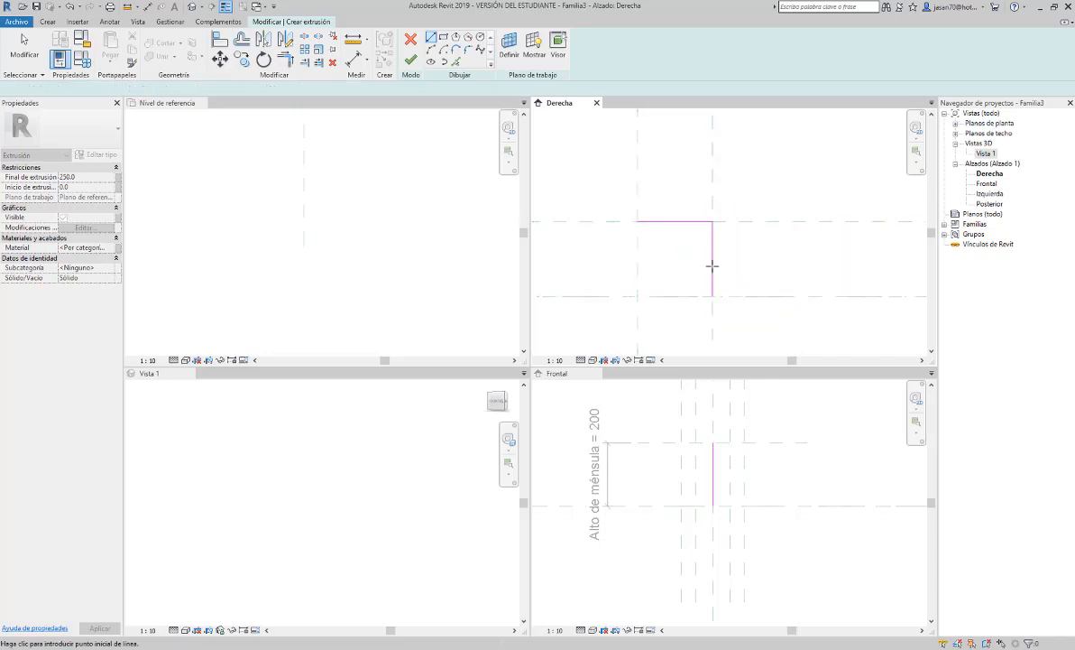
Sketch the L profile's inner lines parallel to the outer ones, about 189 long vertically and about 175 long horizontally.
scroll(712, 295, up, 5)
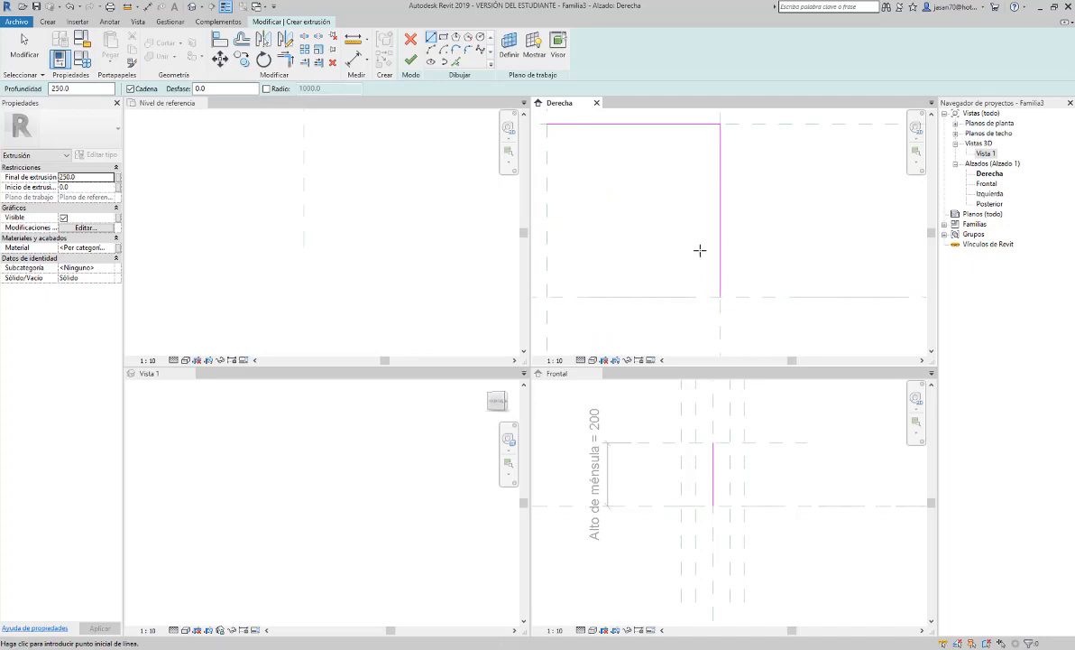
click(709, 133)
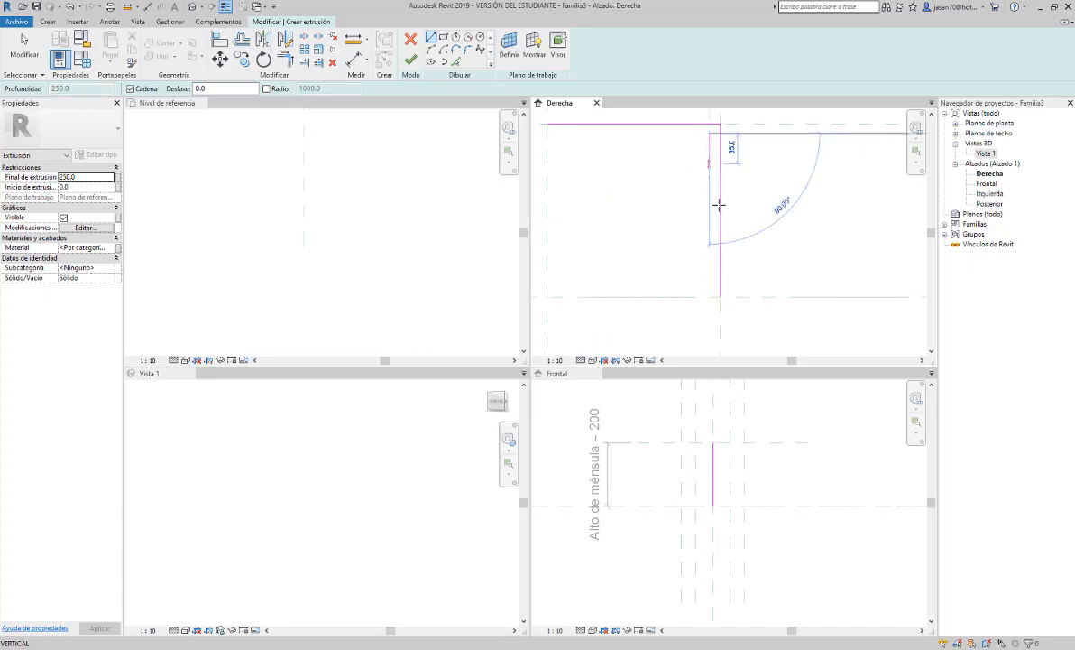
click(709, 296)
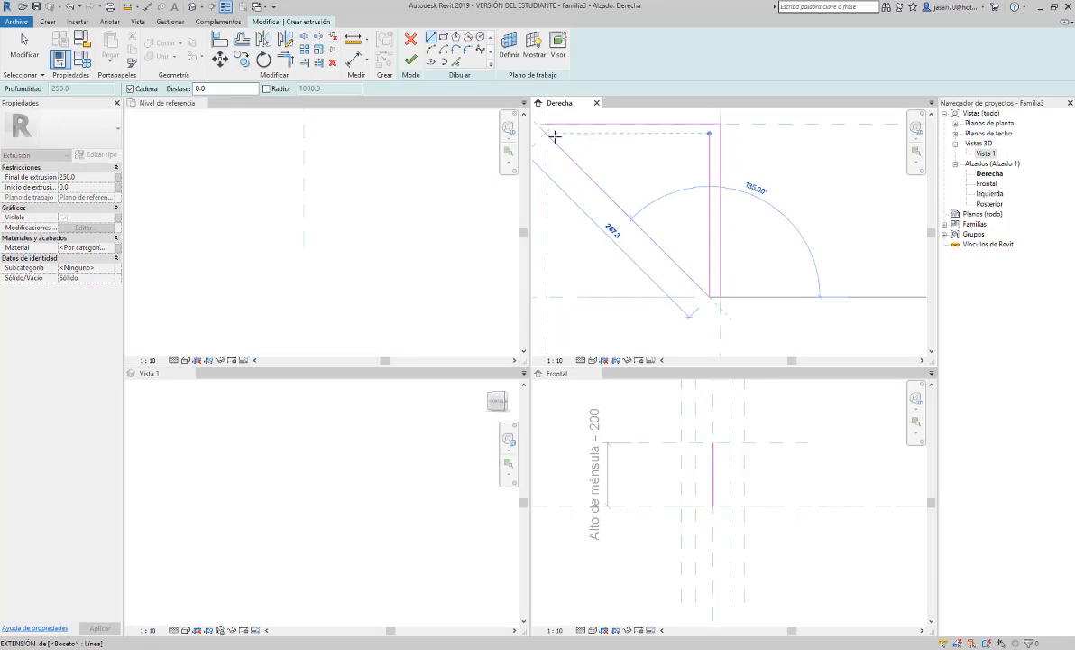
key(Escape)
click(551, 133)
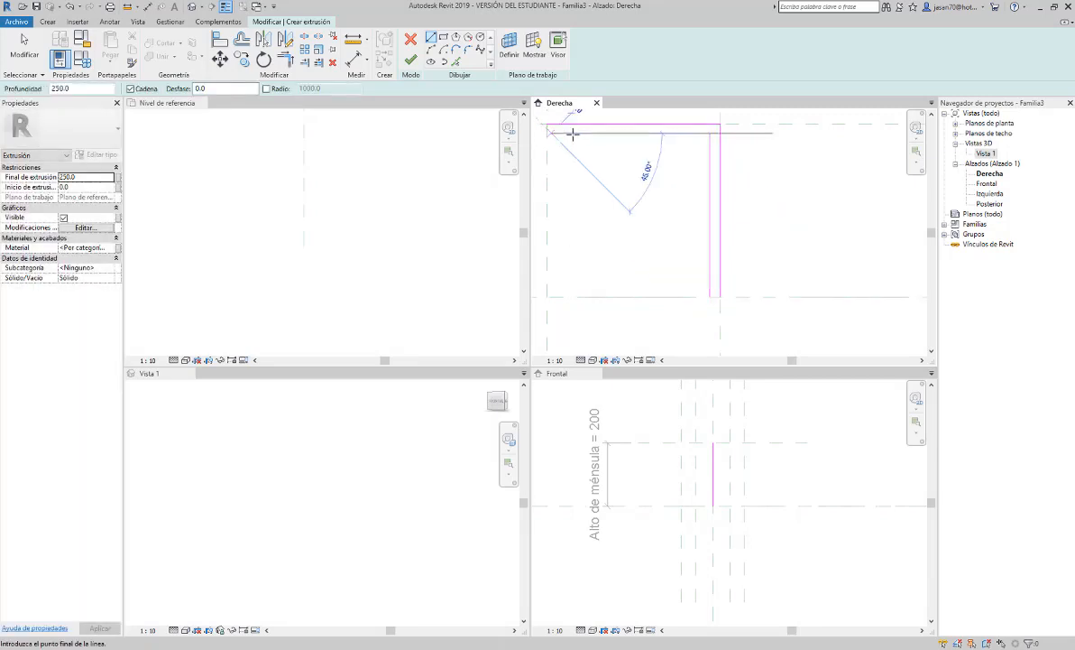
click(705, 135)
key(Escape)
key(Escape)
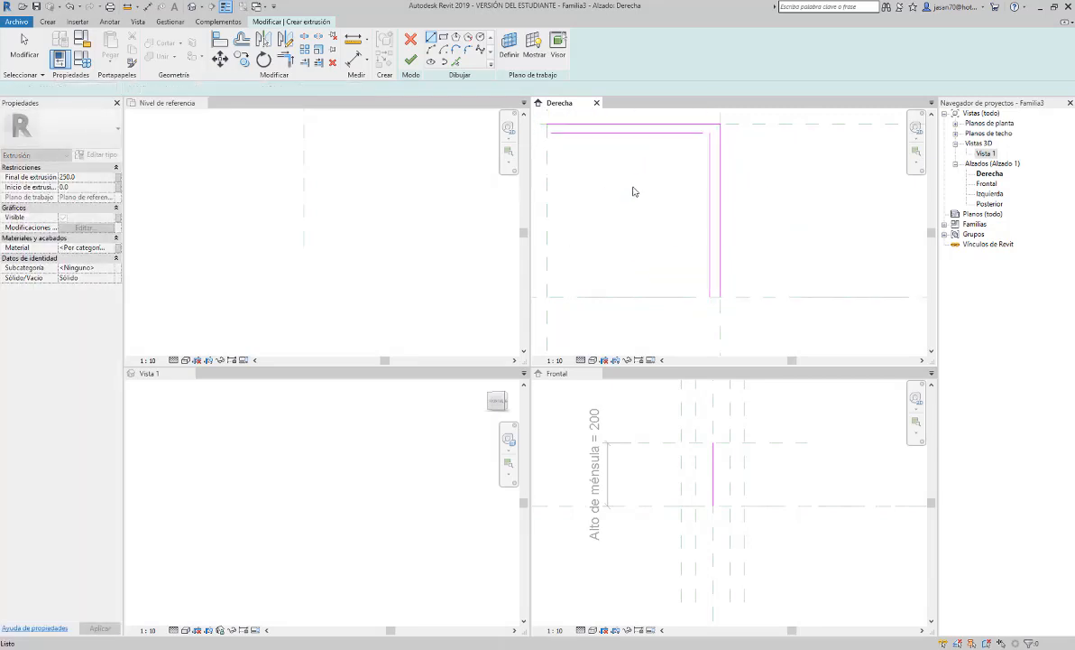
scroll(668, 221, down, 3)
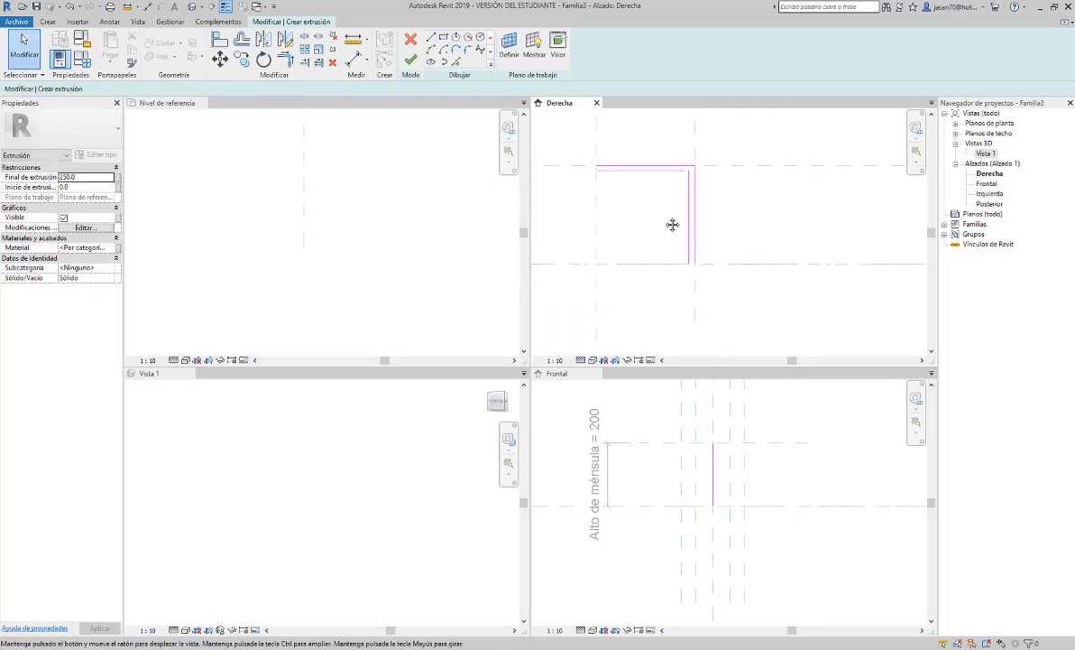
click(353, 40)
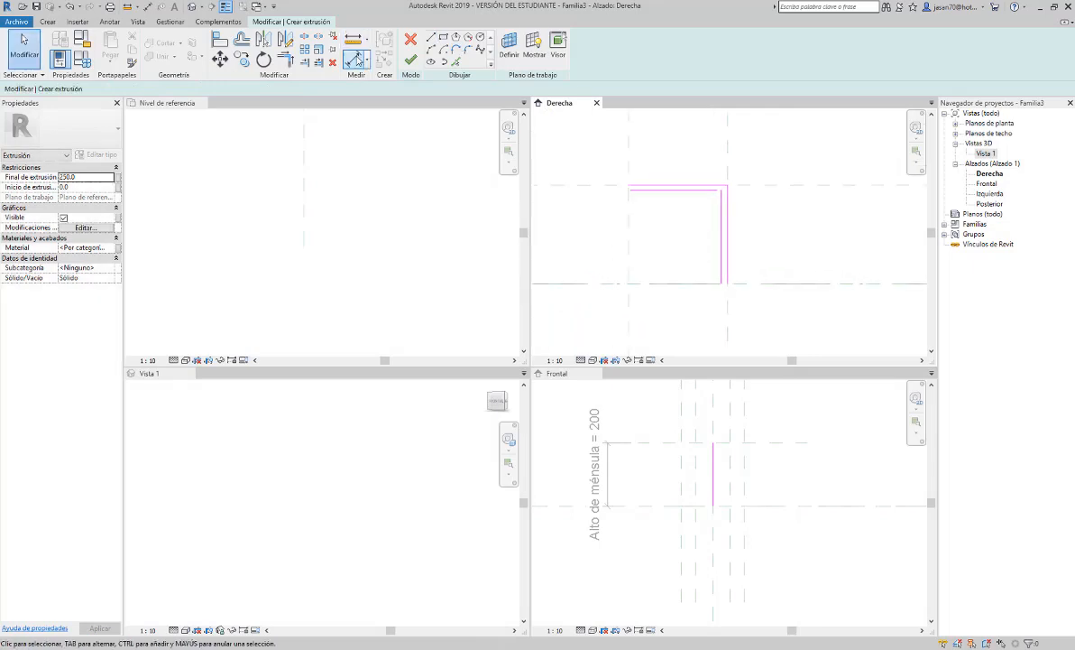
click(658, 190)
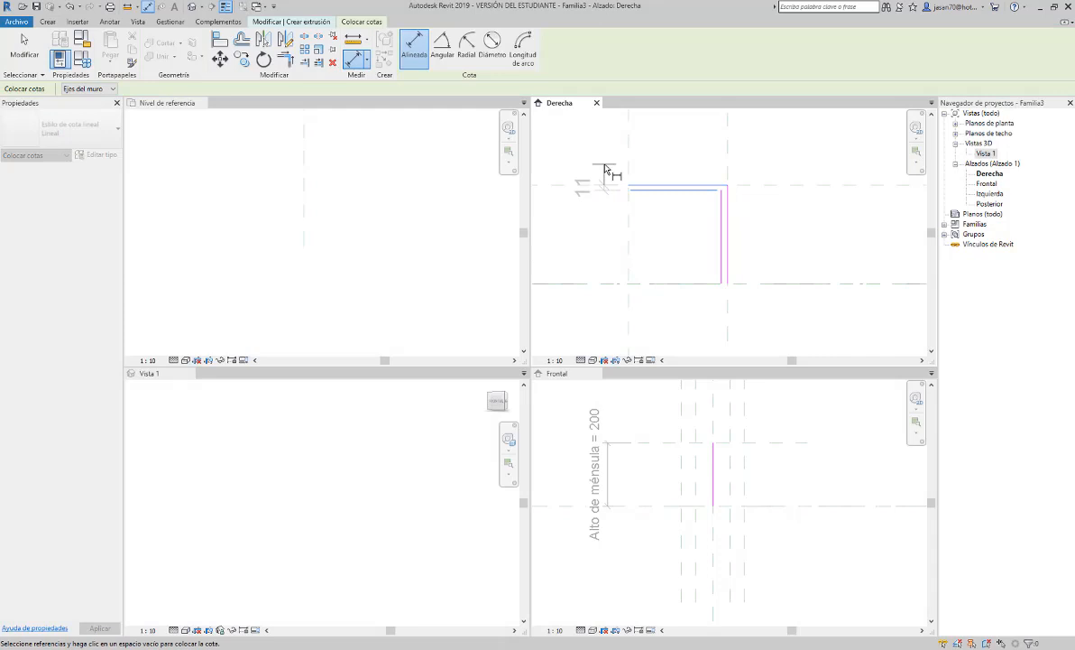
key(Escape)
key(Escape)
Set the inner horizontal line's distance from the upper outer line to 10.
scroll(663, 201, up, 2)
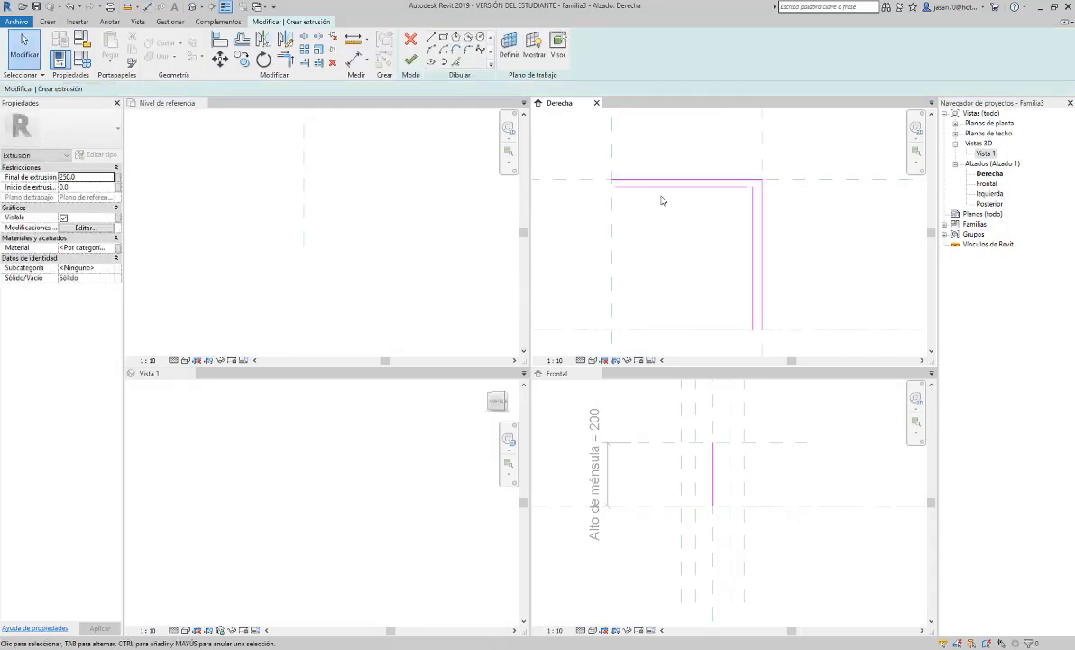
scroll(710, 234, up, 2)
click(710, 229)
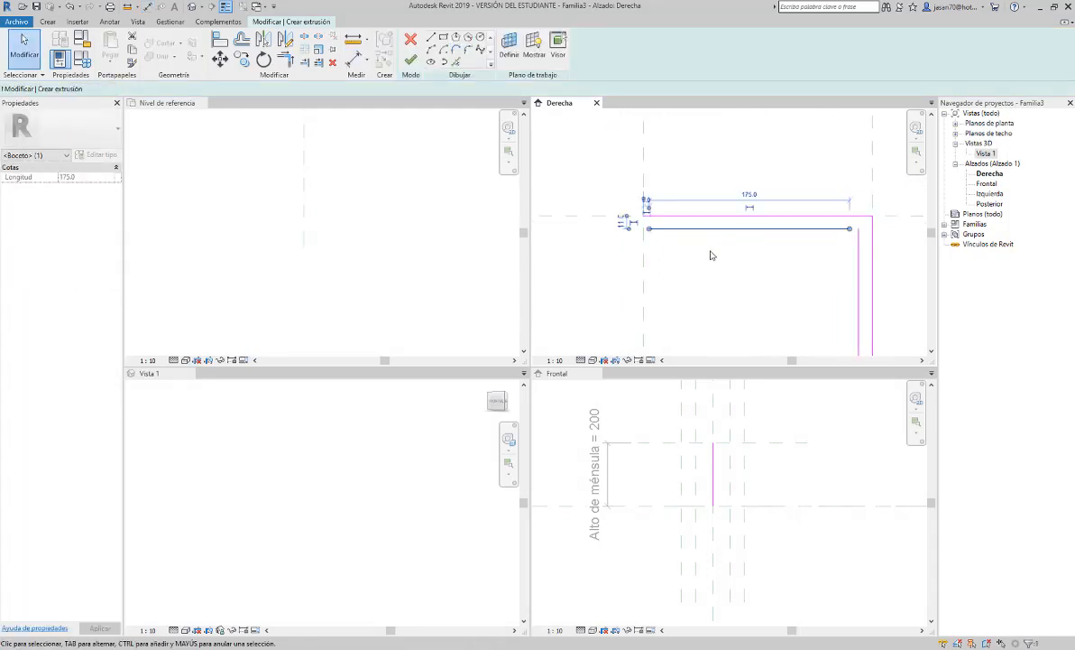
scroll(604, 220, up, 2)
click(624, 220)
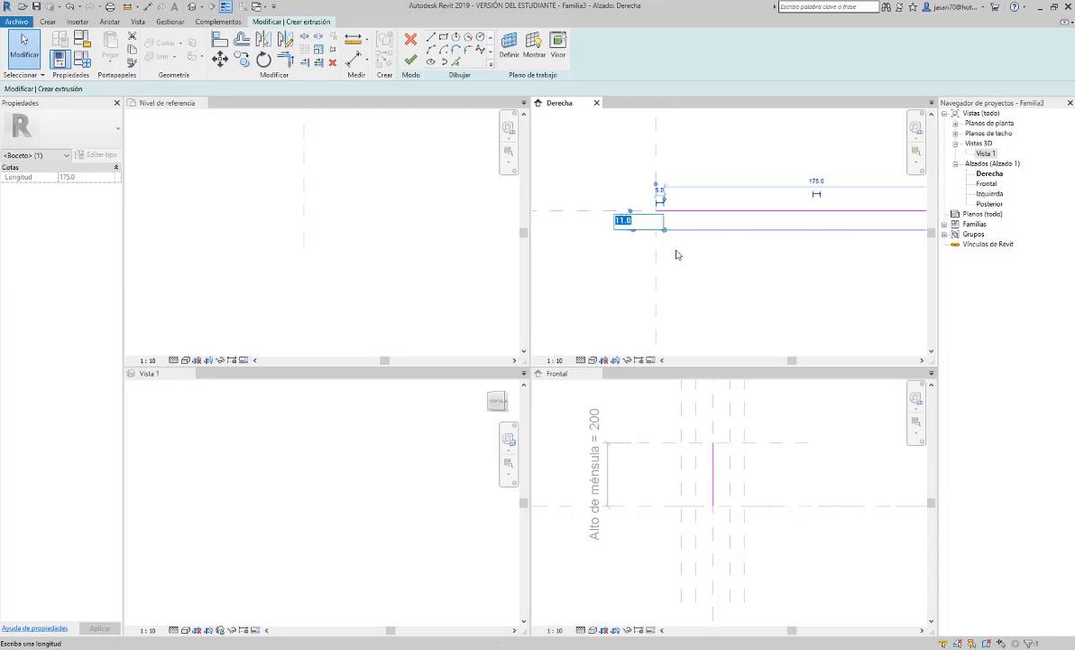
text(10)
key(Return)
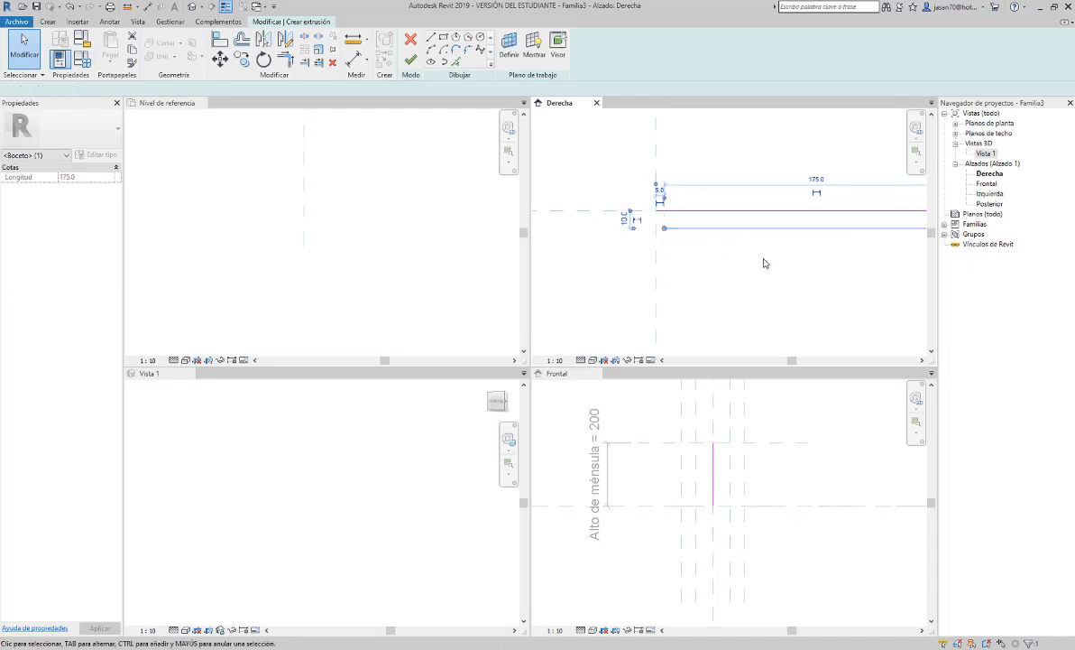
click(704, 267)
Set the inner vertical line's distance from the outer vertical line to 10.
scroll(711, 271, down, 4)
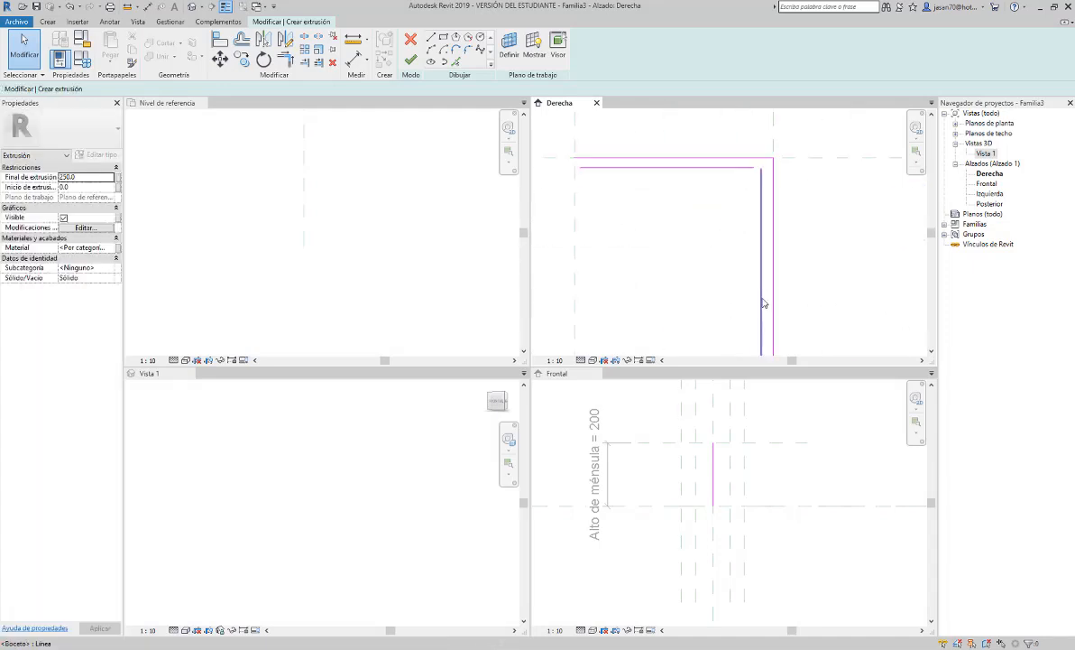
middle_drag(763, 300, 718, 240)
click(714, 203)
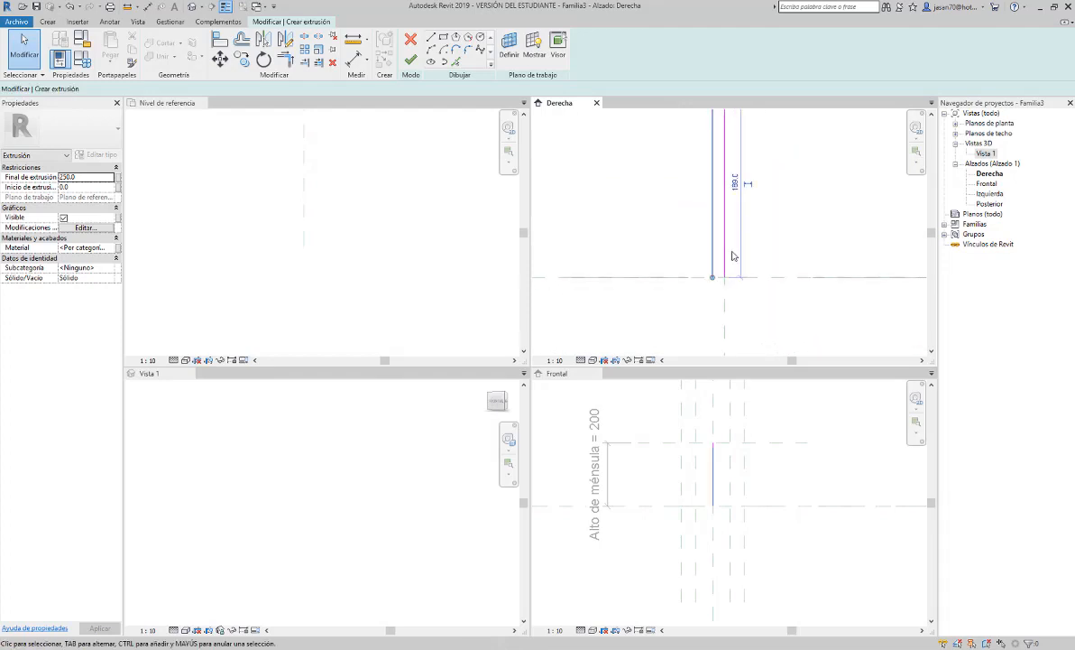
scroll(749, 269, down, 3)
scroll(740, 178, up, 3)
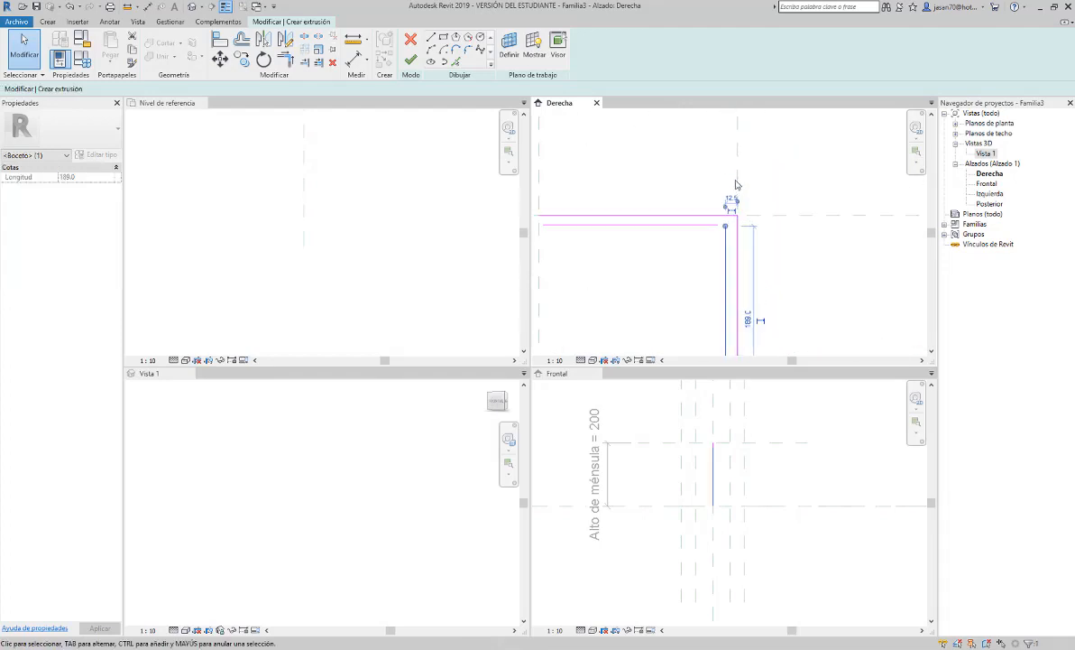
click(731, 213)
text(1)
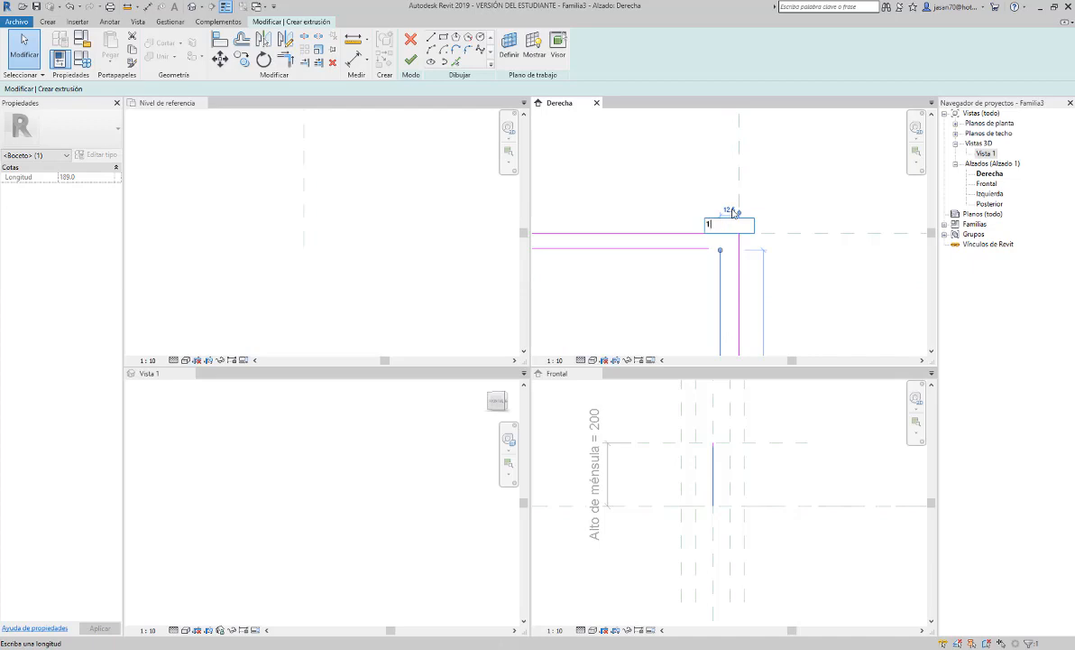
text(0)
key(Return)
click(793, 191)
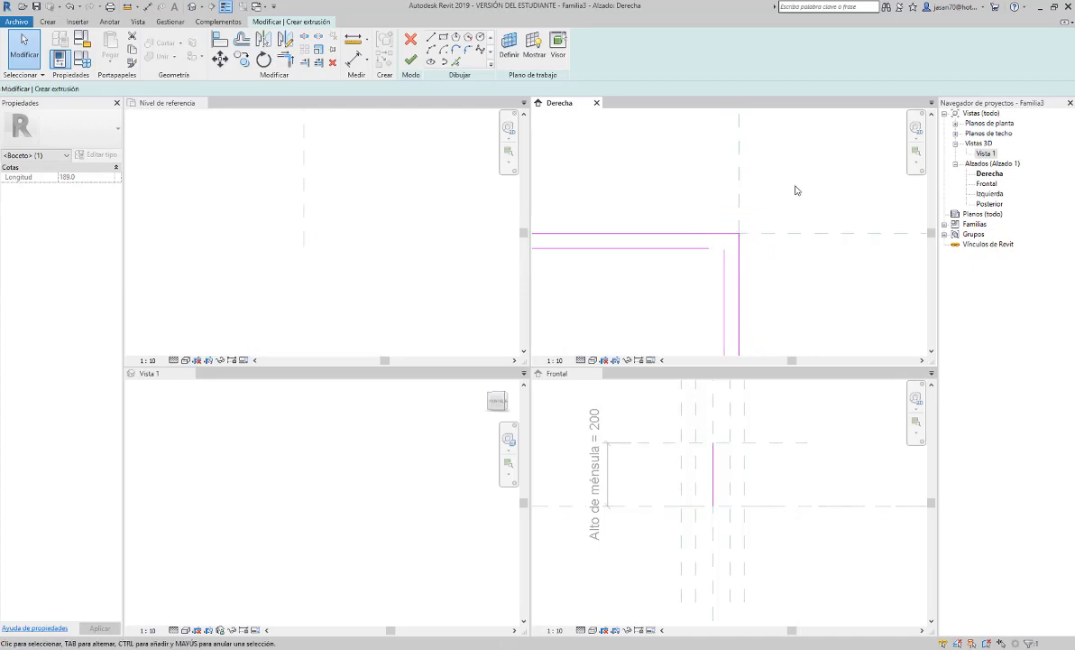
Add an aligned dimension between the profile's two horizontal lines and lock it.
scroll(795, 190, down, 3)
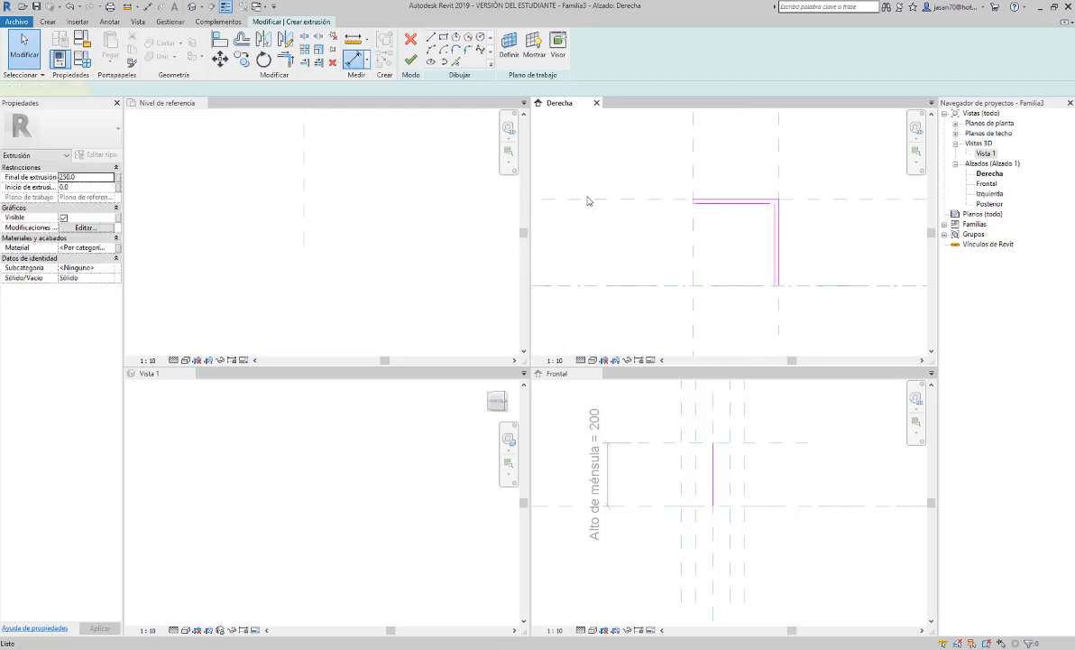
click(356, 59)
scroll(689, 210, up, 3)
click(736, 191)
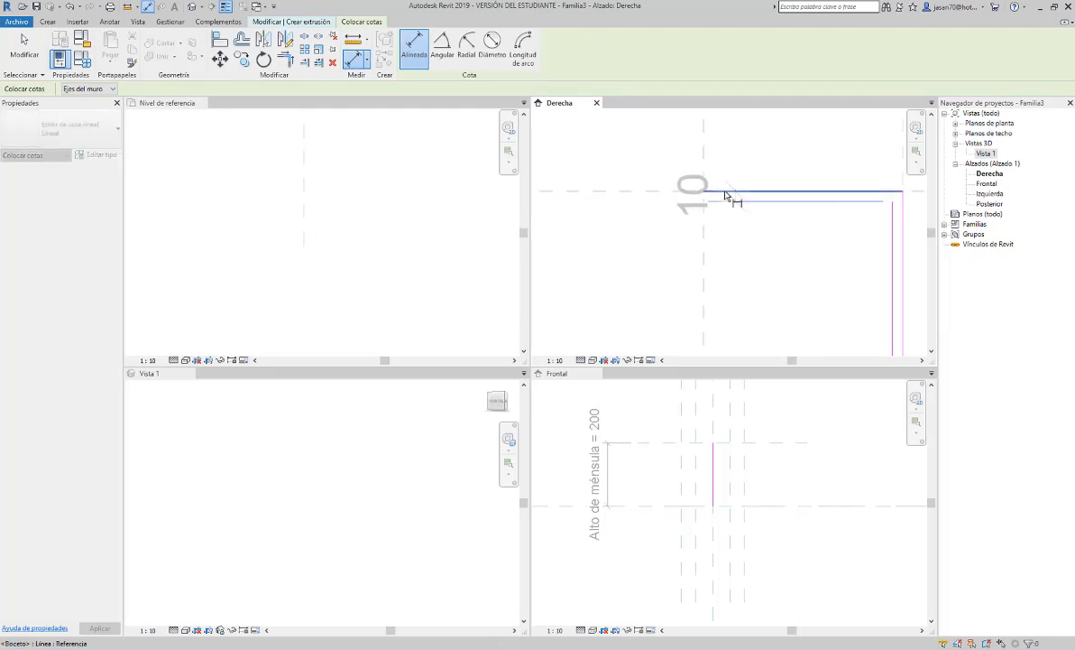
click(606, 200)
scroll(667, 238, down, 3)
scroll(665, 240, down, 2)
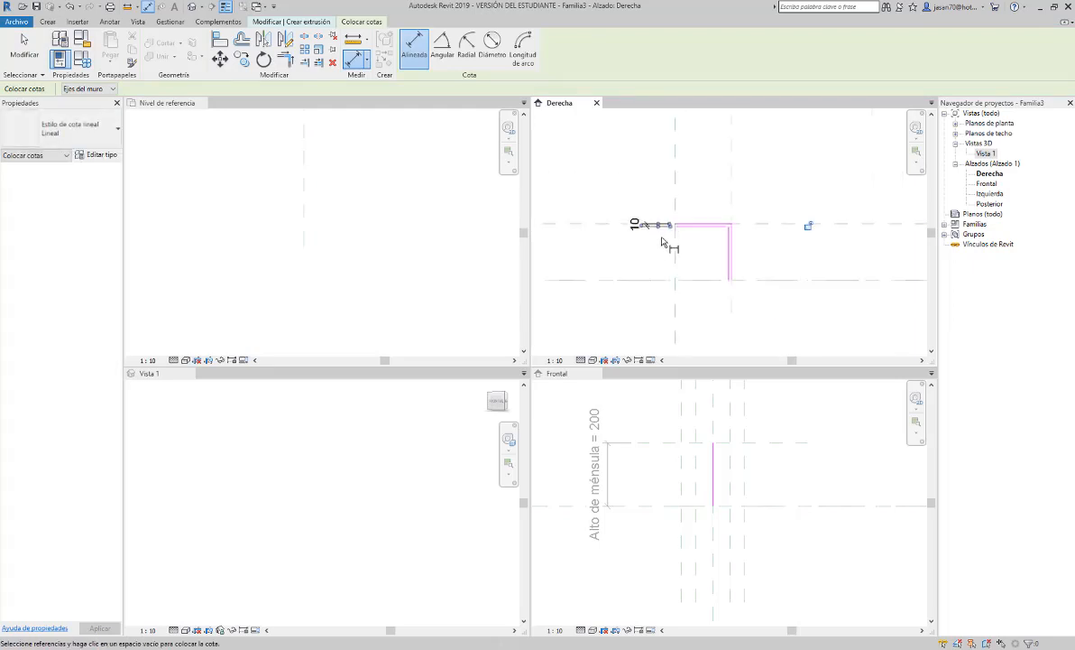
scroll(811, 234, up, 1)
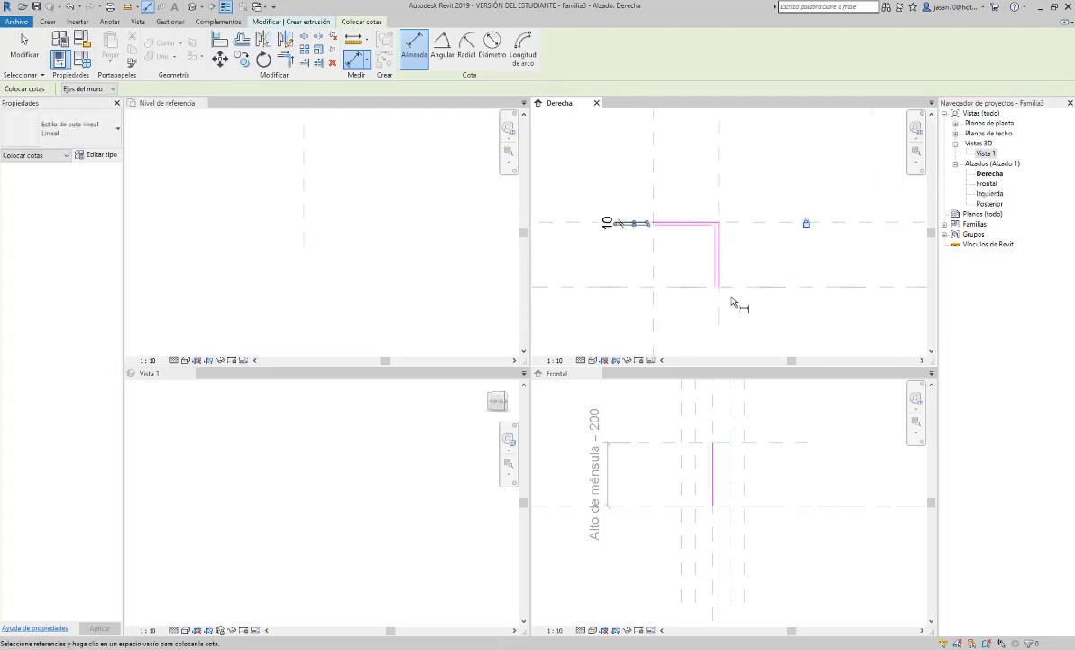
Add an aligned dimension between the profile's two vertical lines below the sketch and lock it.
scroll(732, 301, up, 4)
click(704, 253)
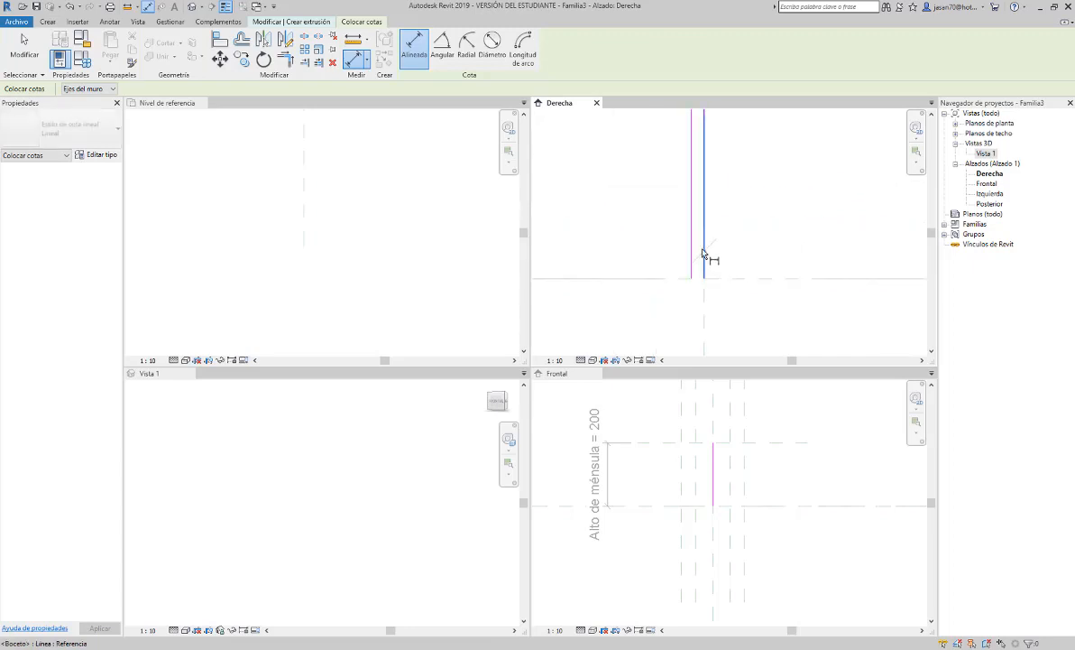
click(692, 252)
scroll(695, 238, down, 3)
scroll(695, 238, down, 2)
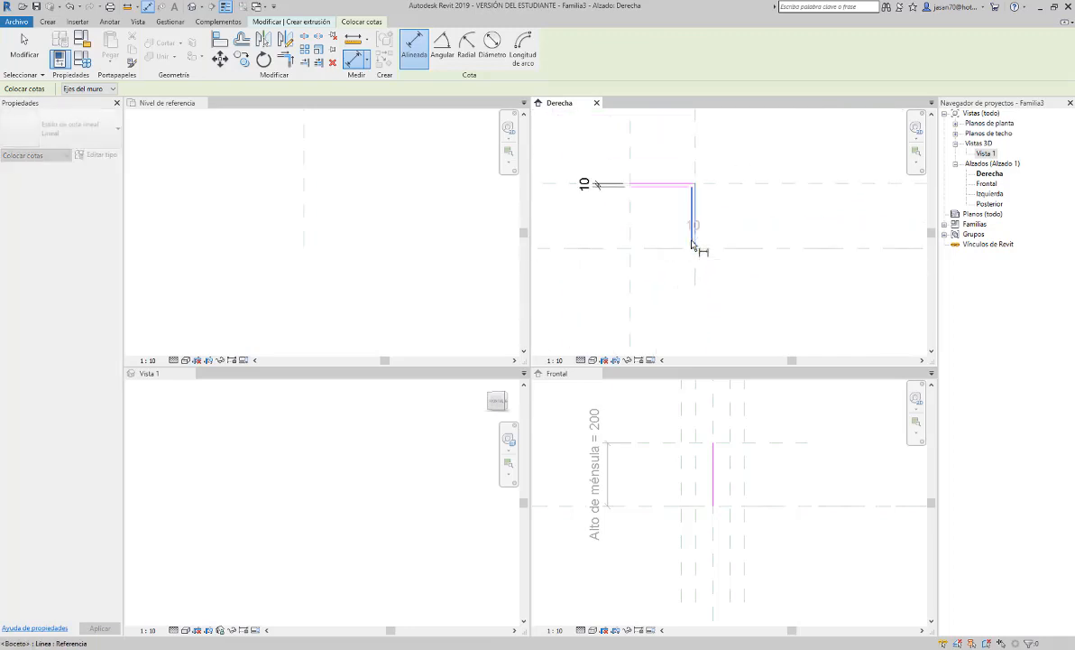
click(696, 271)
scroll(712, 307, down, 2)
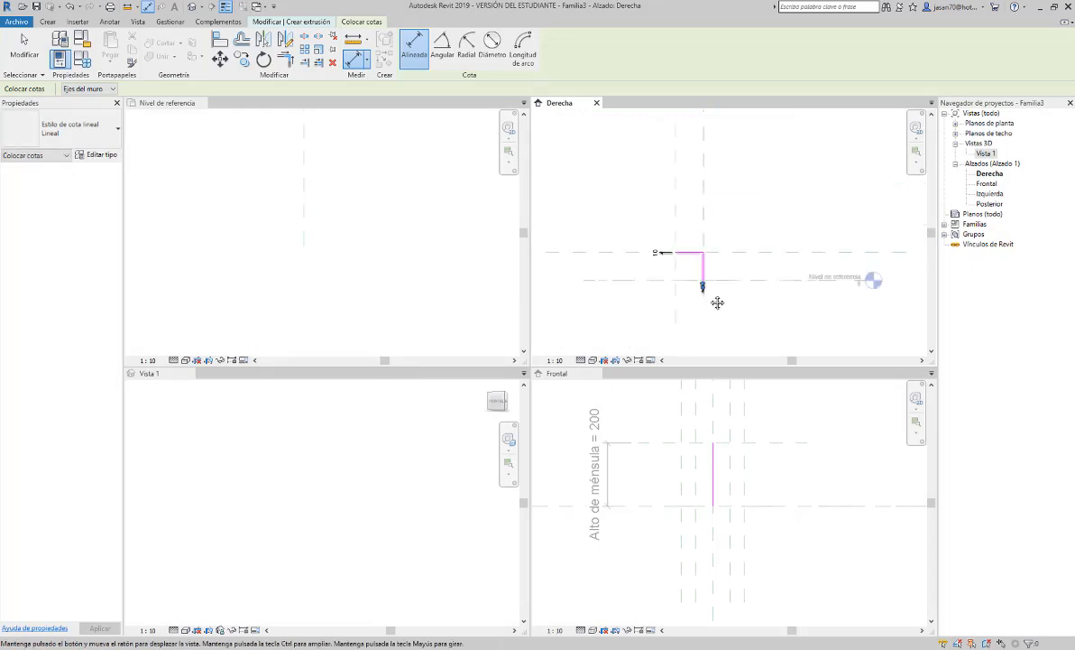
middle_drag(716, 303, 700, 228)
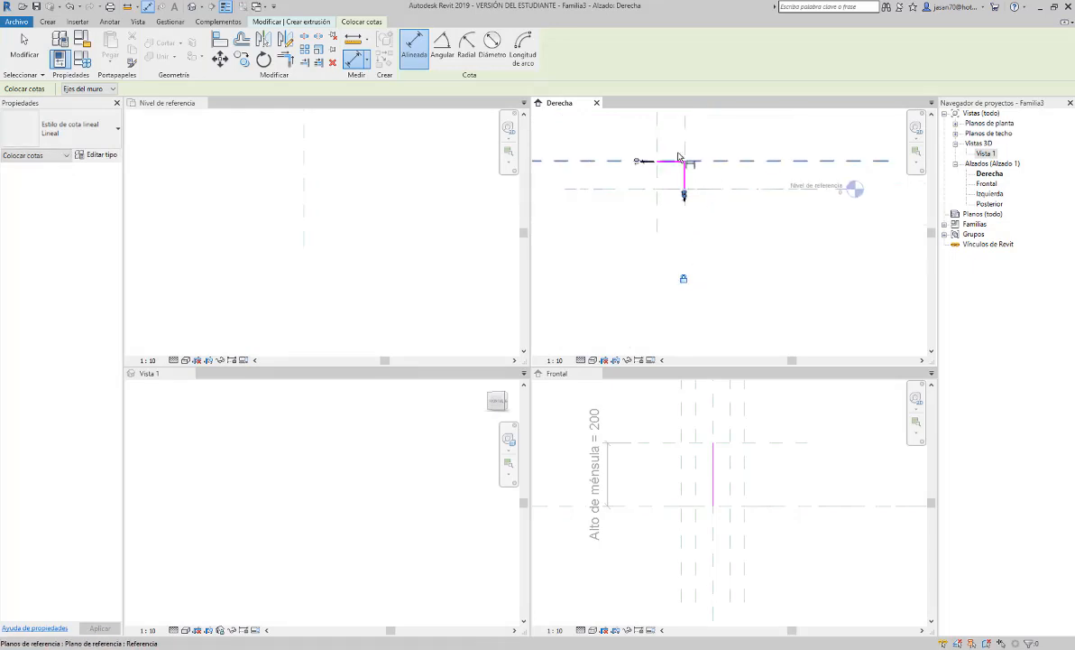
scroll(679, 160, up, 5)
key(Escape)
key(Escape)
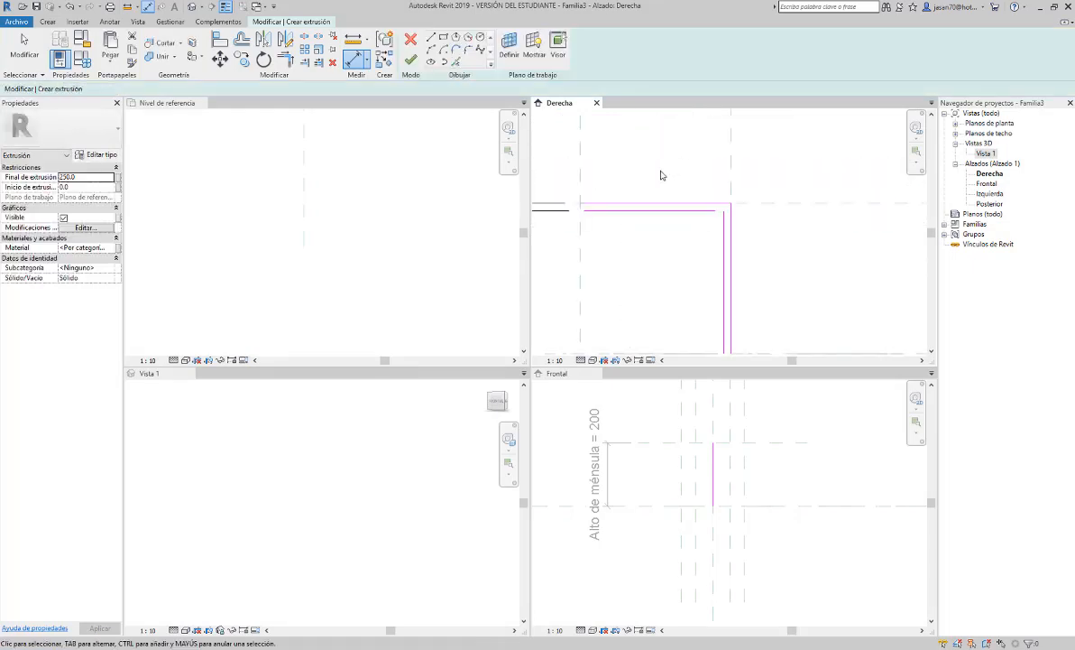
Draw a vertical line about 5 mm long downward from the free left end of the profile's upper outer line.
click(432, 40)
scroll(581, 197, up, 2)
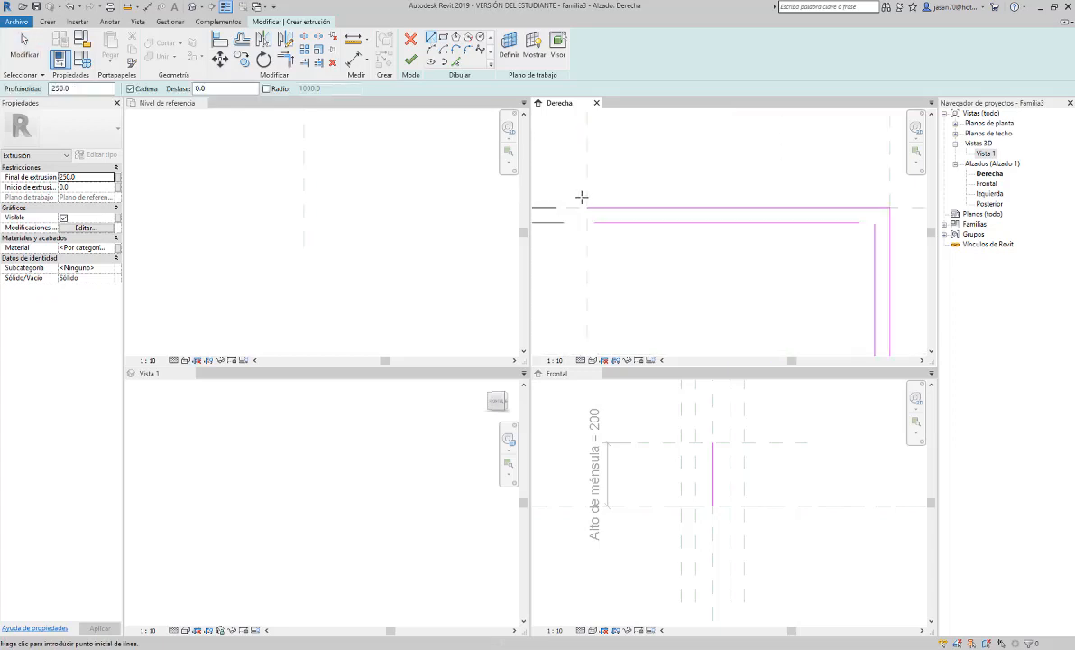
click(586, 207)
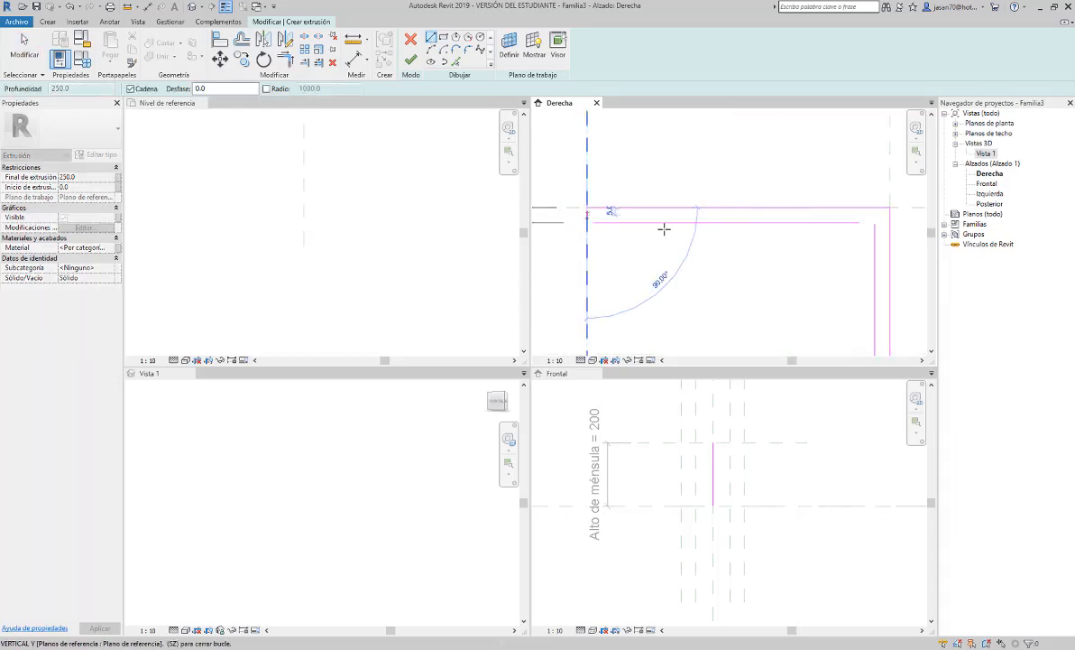
key(Escape)
key(Escape)
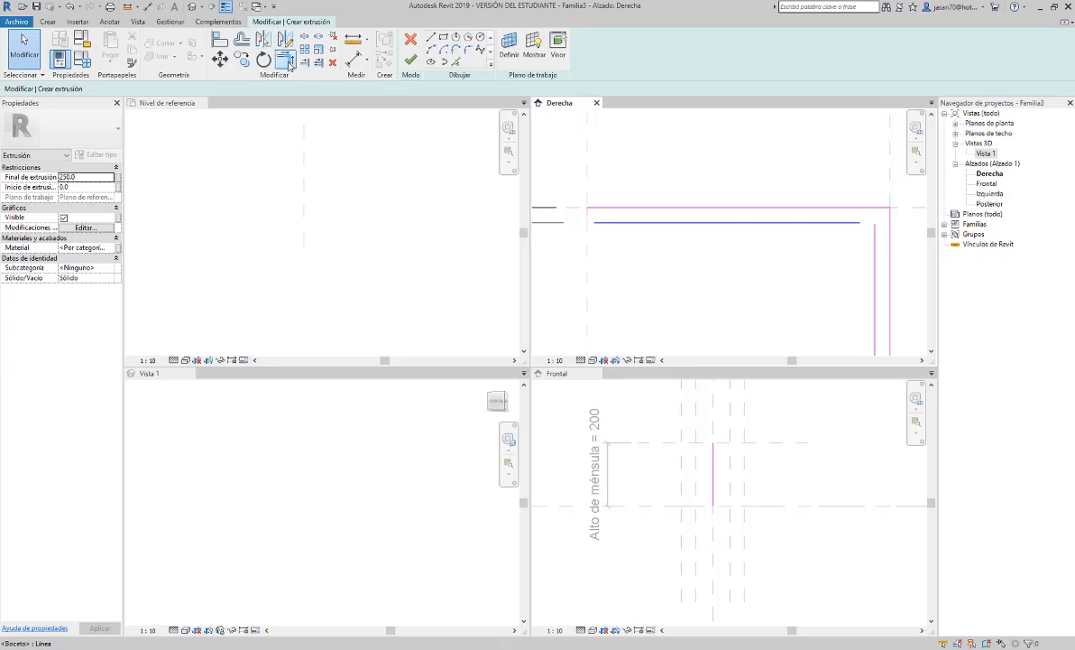
Trim or extend the short vertical end line and the inner horizontal line to a corner, closing the horizontal leg.
click(284, 59)
scroll(591, 216, up, 2)
click(603, 232)
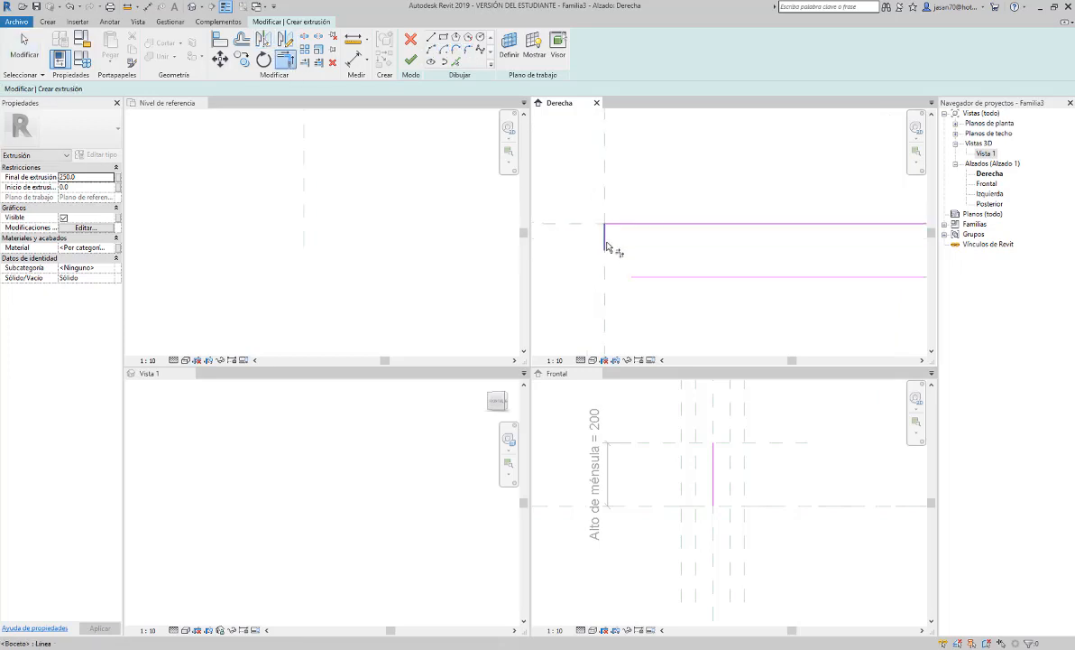
click(646, 262)
scroll(557, 185, down, 2)
scroll(558, 184, down, 2)
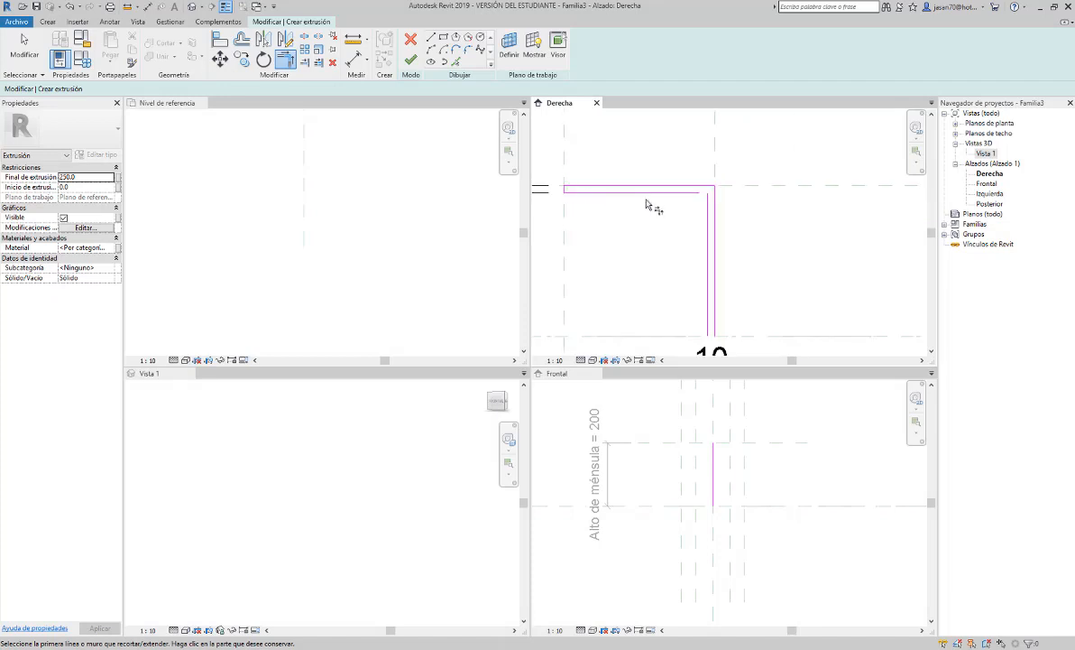
Trim or extend the inner horizontal and inner vertical lines so they meet at the profile's inside corner.
scroll(683, 210, up, 2)
click(696, 182)
click(720, 197)
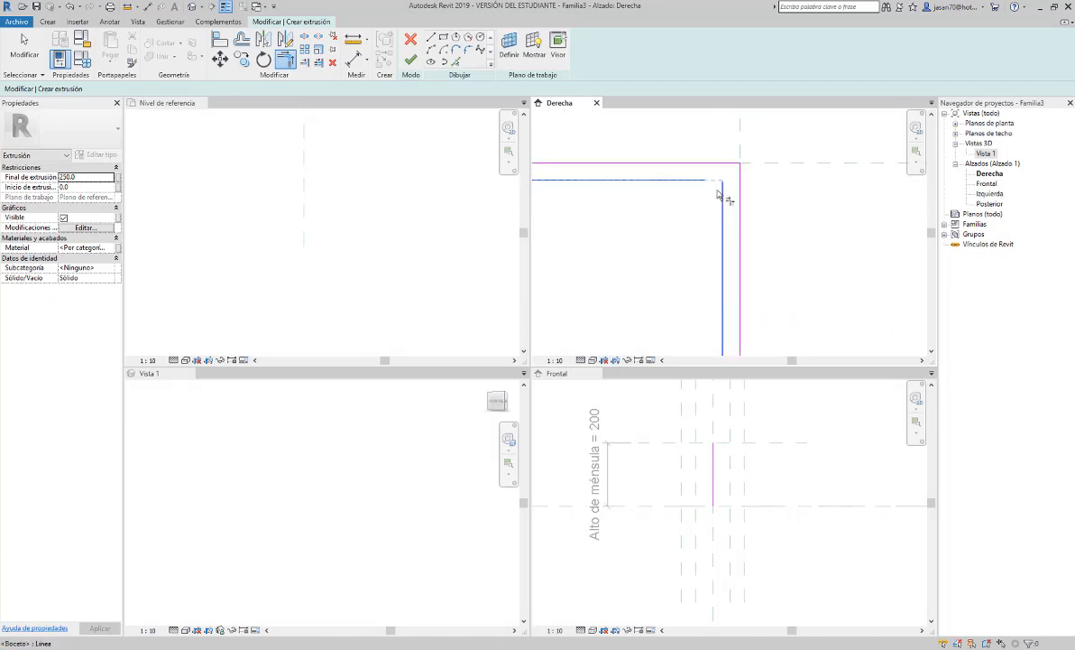
scroll(704, 167, down, 2)
Close the lower end of the vertical leg with a line between the outer and inner lines and finish the extrusion sketch.
click(431, 37)
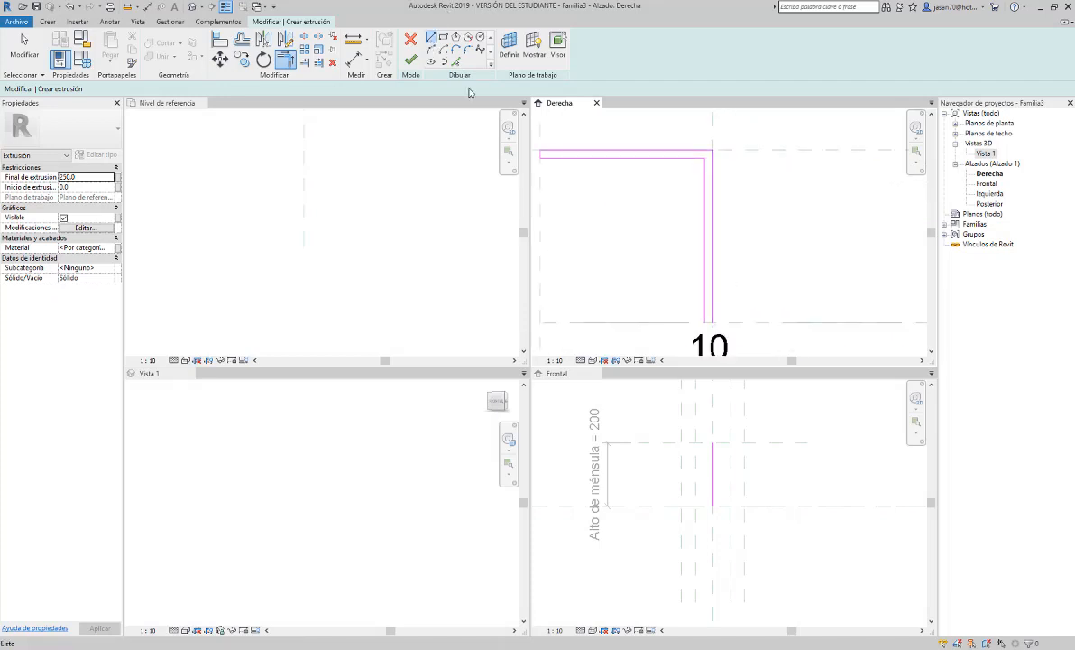
click(714, 323)
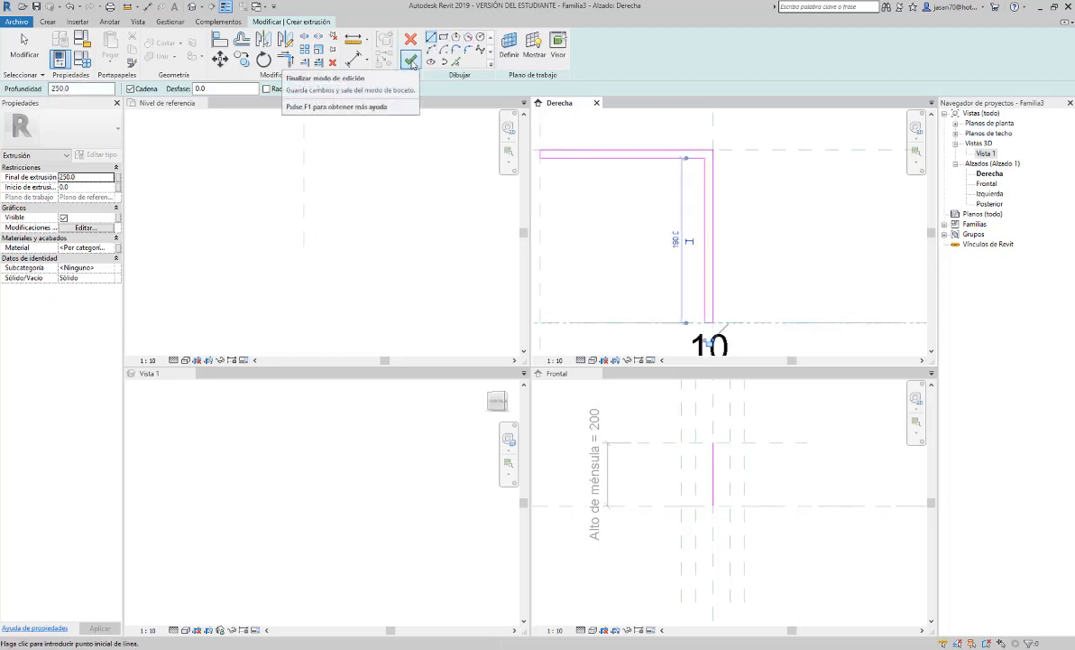
click(414, 64)
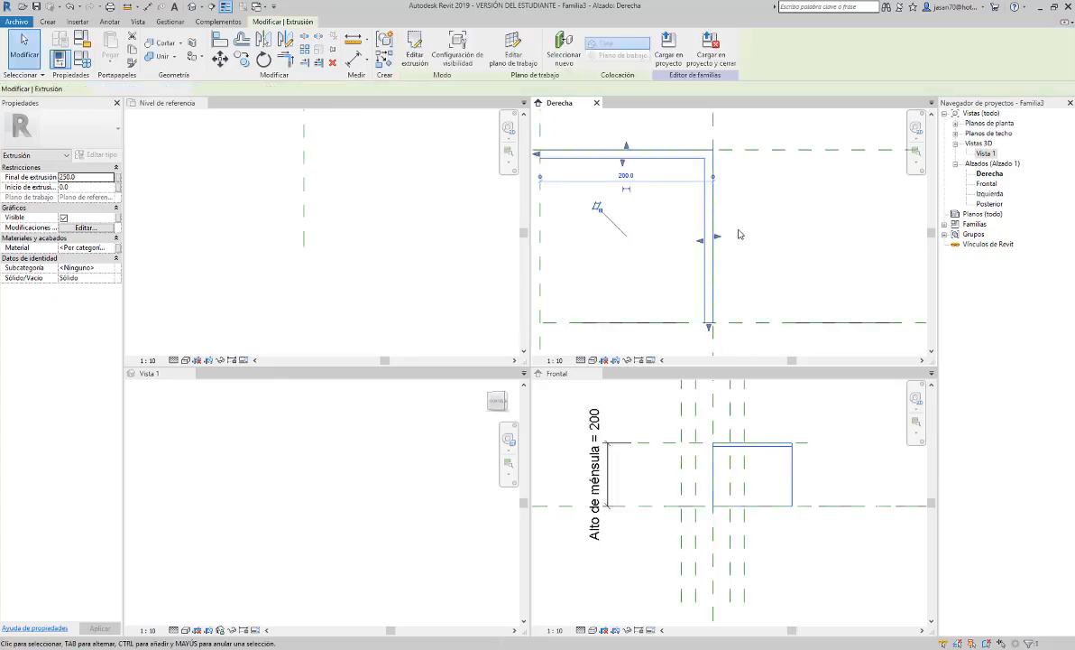
click(783, 236)
scroll(783, 236, down, 4)
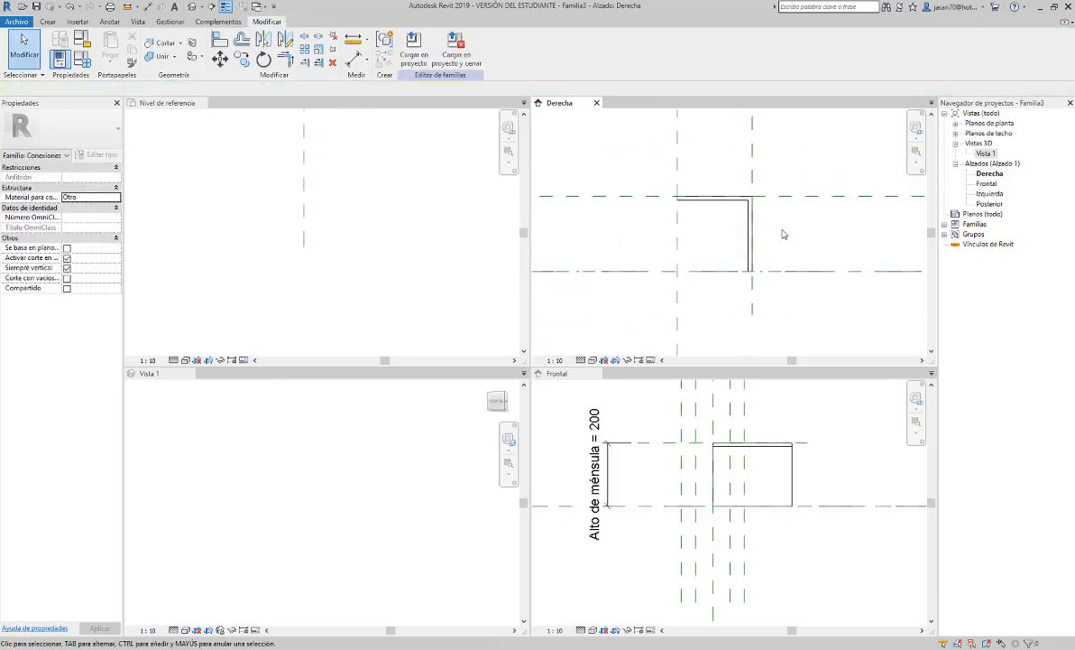
In the reference level plan, stretch the extrusion's two ends to the outer width reference planes, from -100 to 100, and lock them.
click(379, 206)
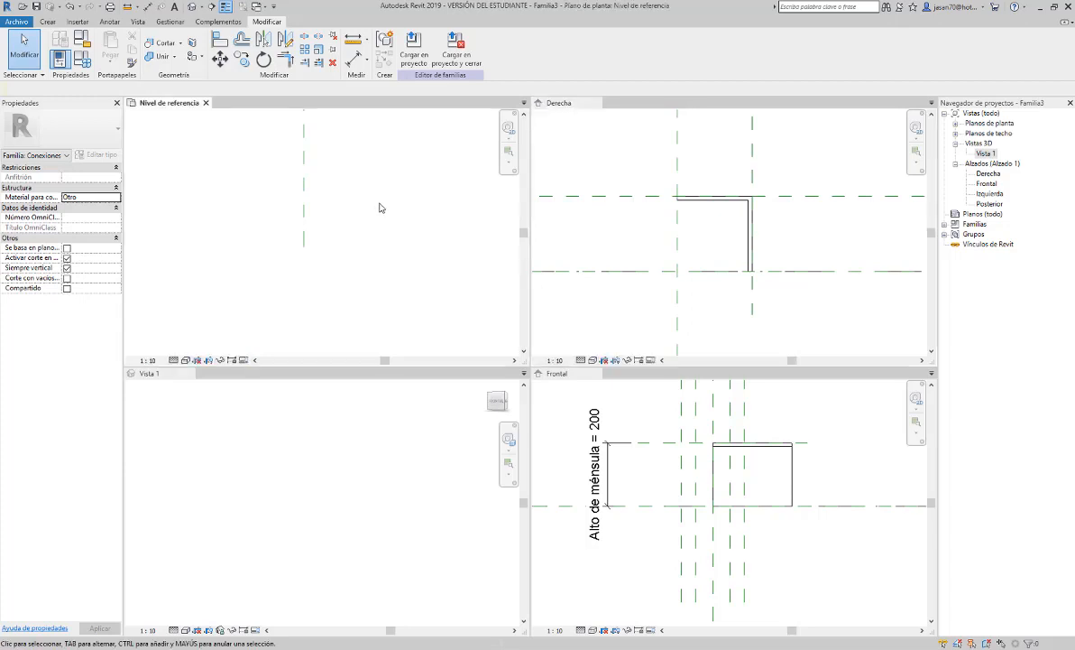
scroll(356, 168, down, 5)
scroll(358, 199, up, 3)
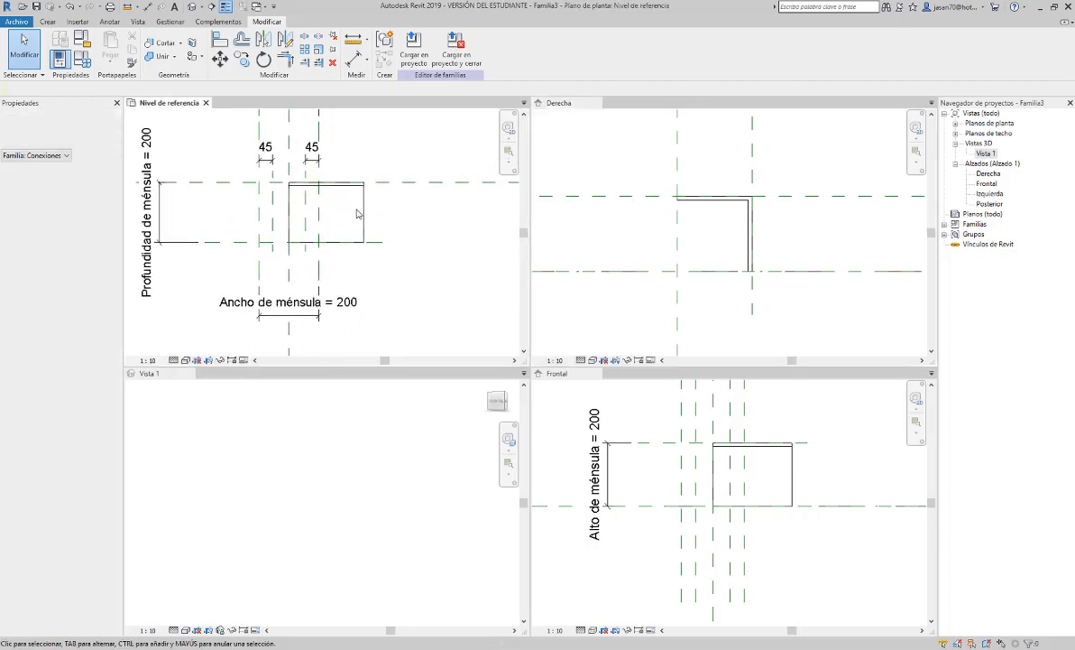
click(344, 169)
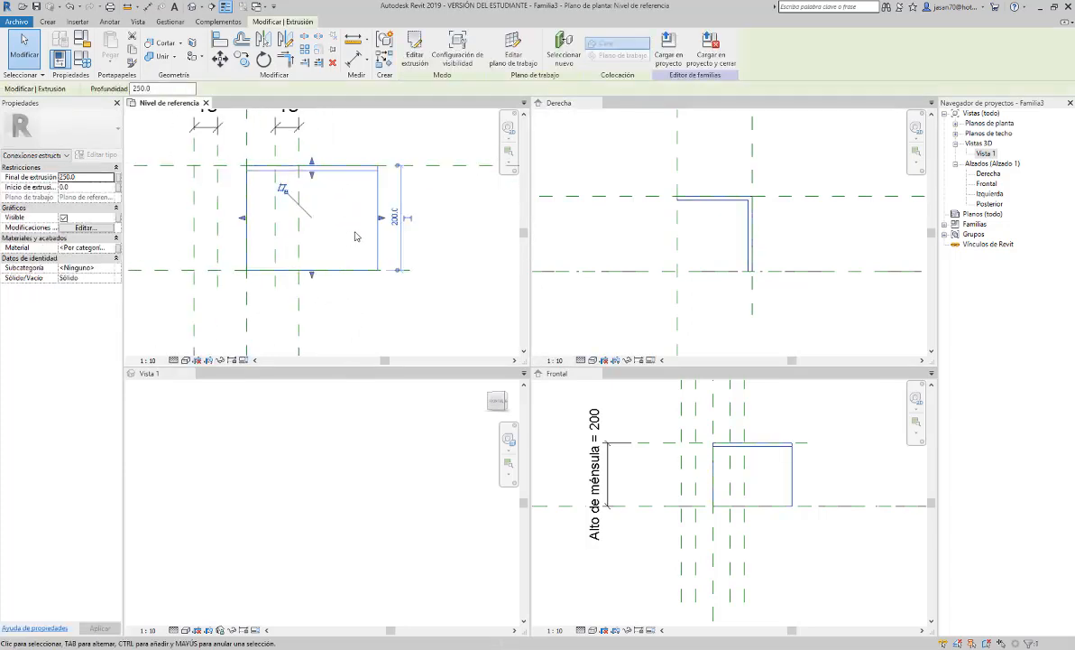
click(353, 137)
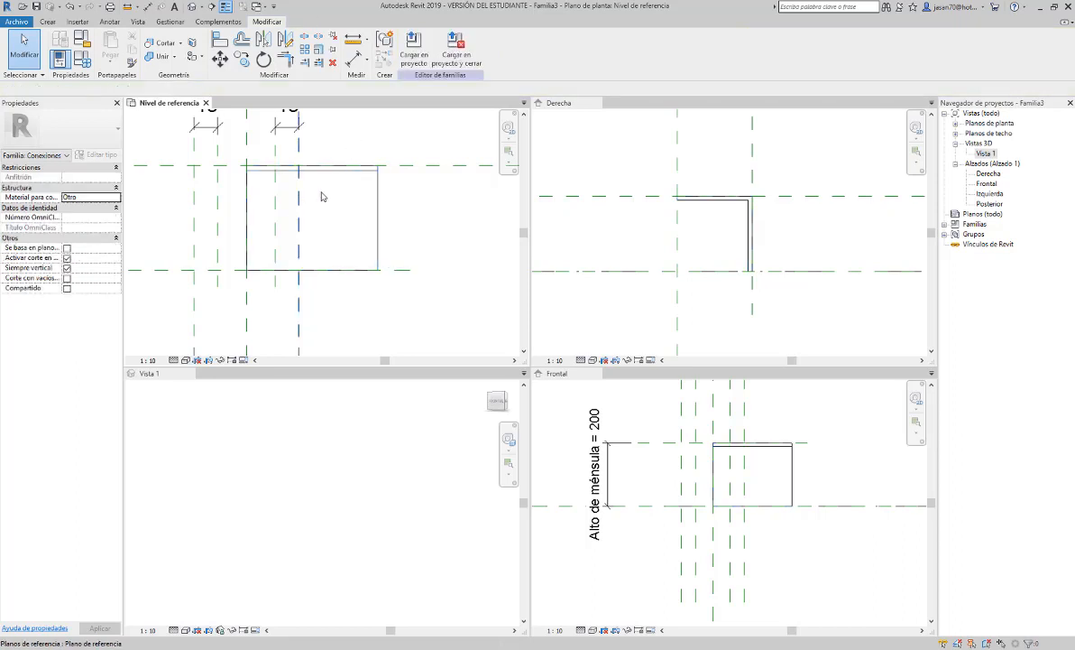
click(348, 169)
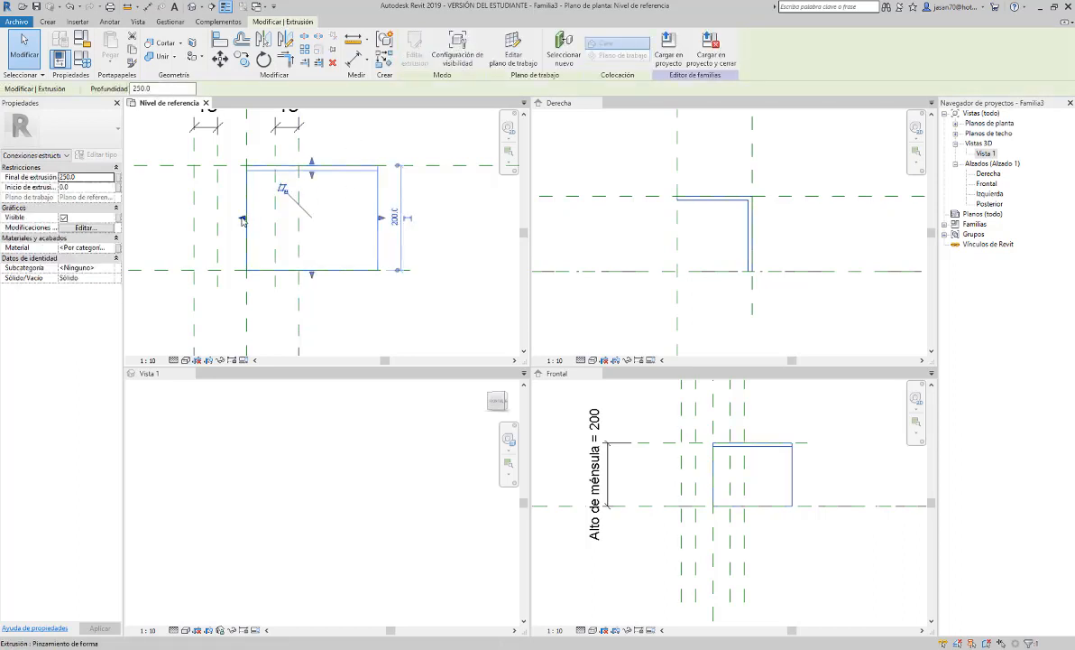
mouse_move(242, 217)
mouse_down()
mouse_move(221, 218)
mouse_move(231, 219)
mouse_up()
drag(380, 218, 356, 218)
middle_drag(316, 223, 388, 243)
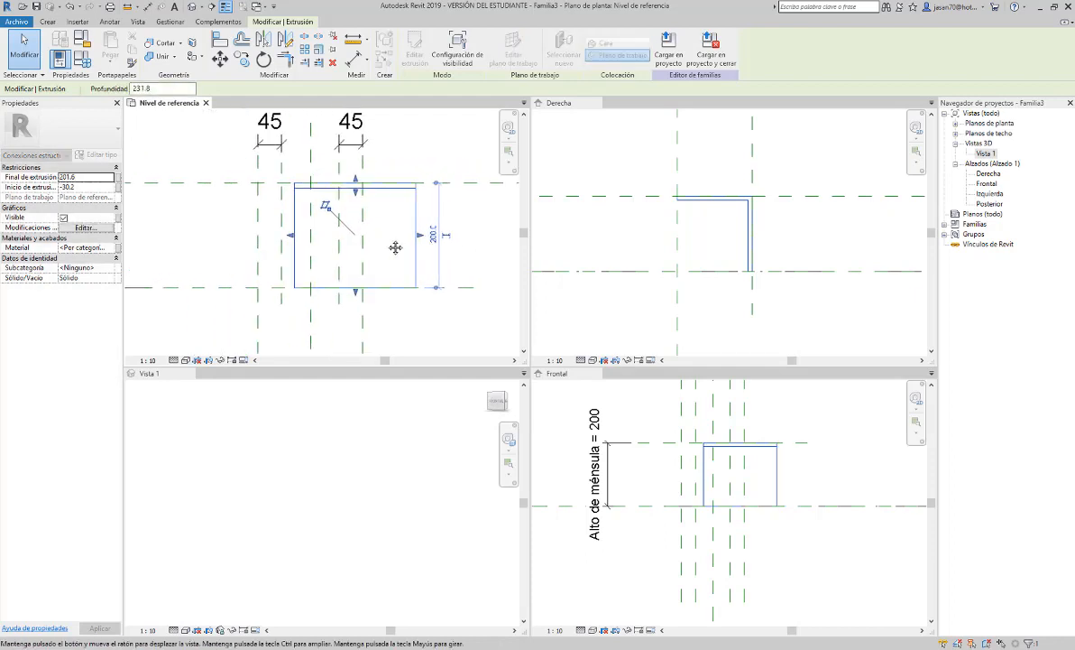
drag(300, 241, 269, 236)
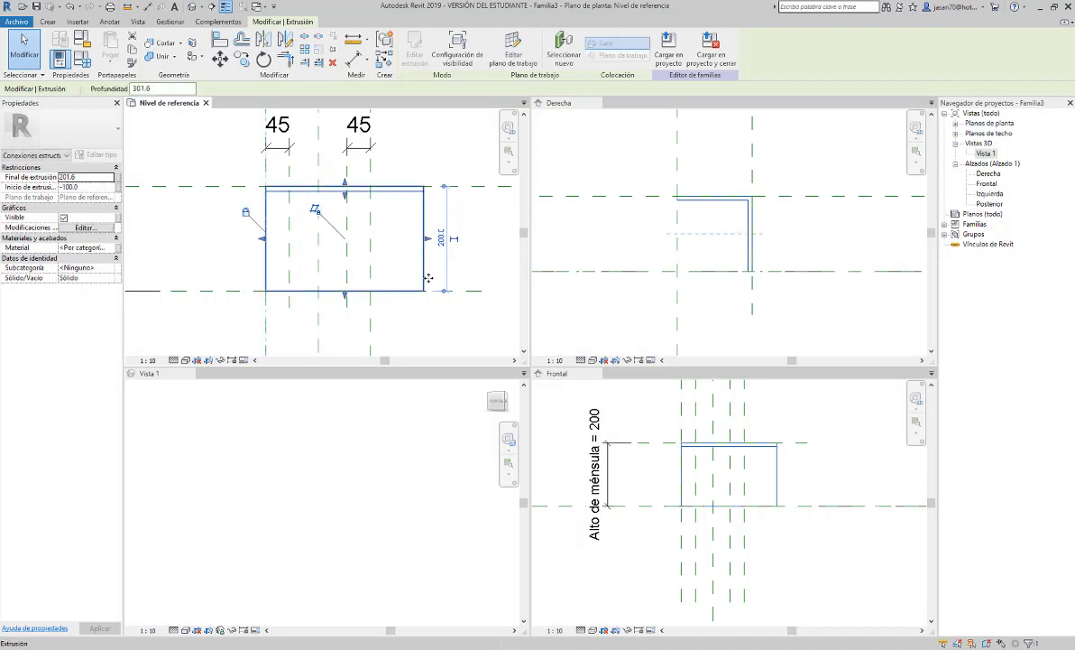
drag(428, 239, 370, 239)
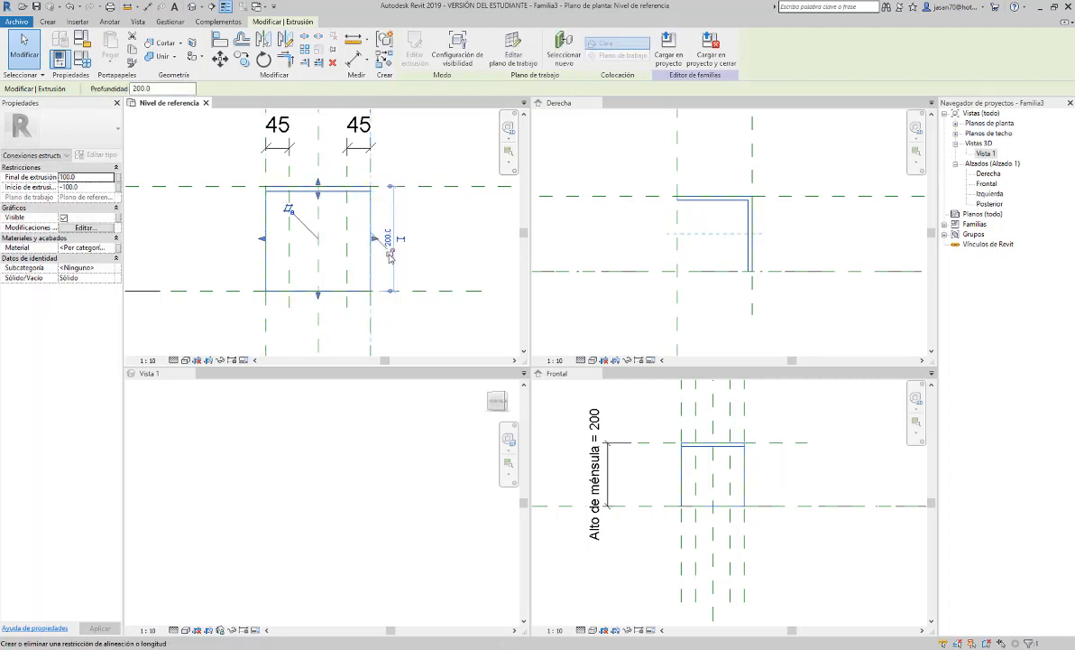
click(436, 262)
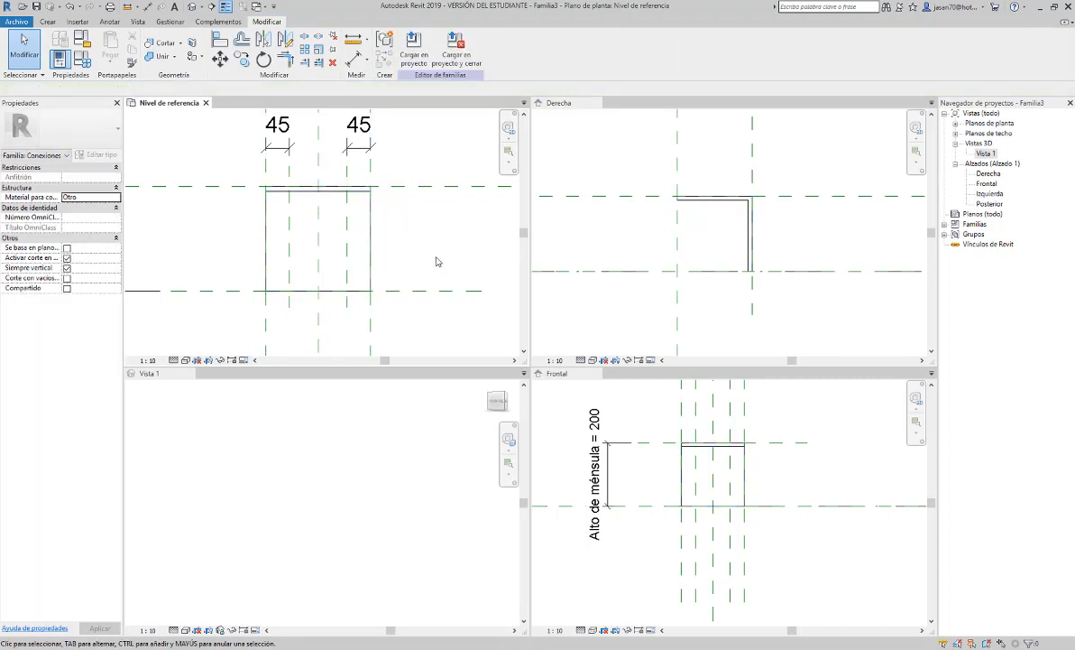
Open the family types and set the Ancho de ménsula parameter to 300.
scroll(442, 253, down, 3)
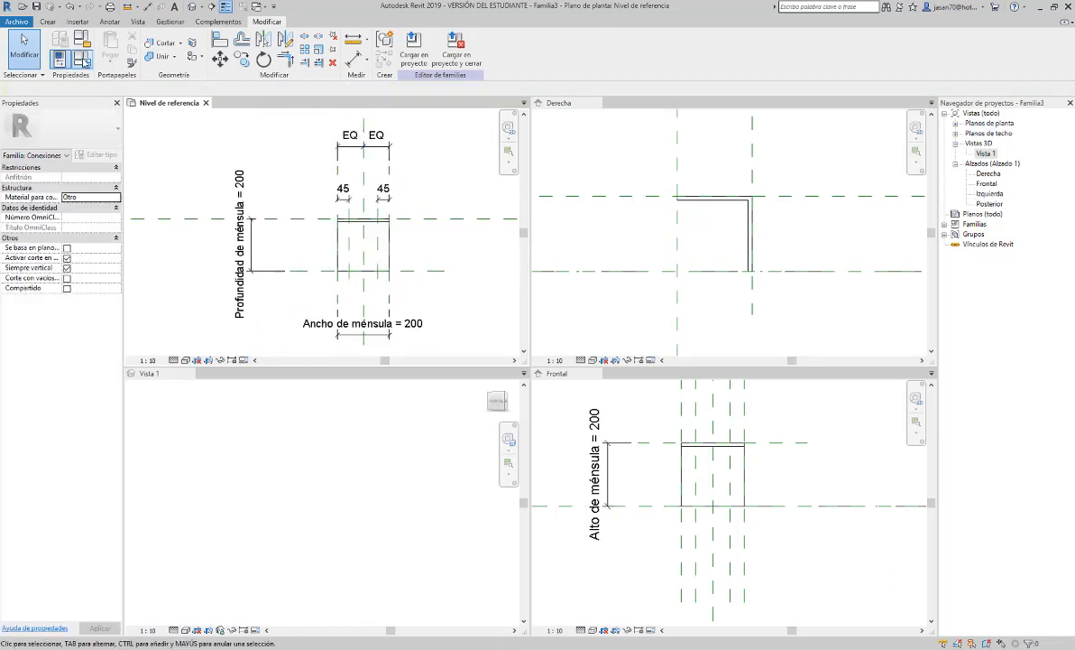
click(81, 58)
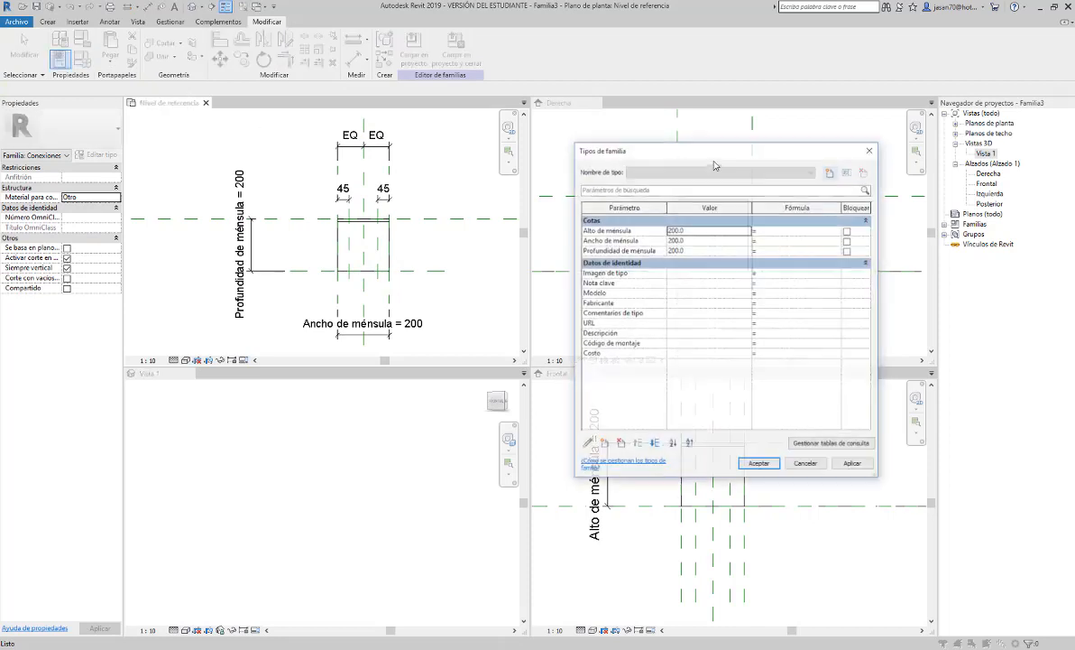
click(697, 240)
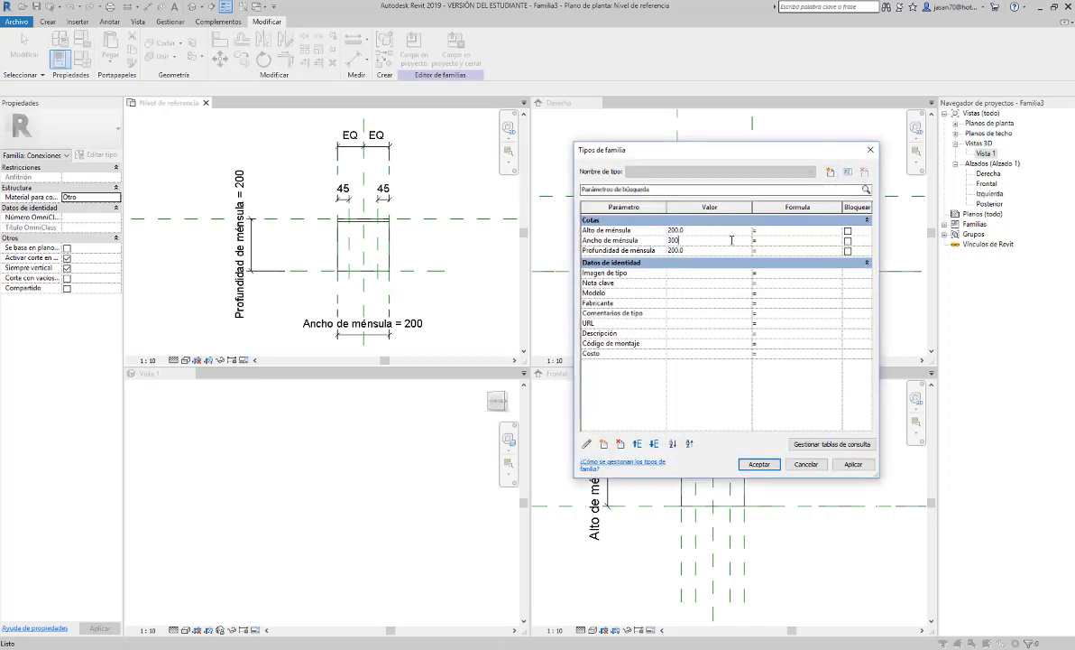
Flex Ancho de ménsula to 300 in the family types, return it to 200 and accept.
click(855, 464)
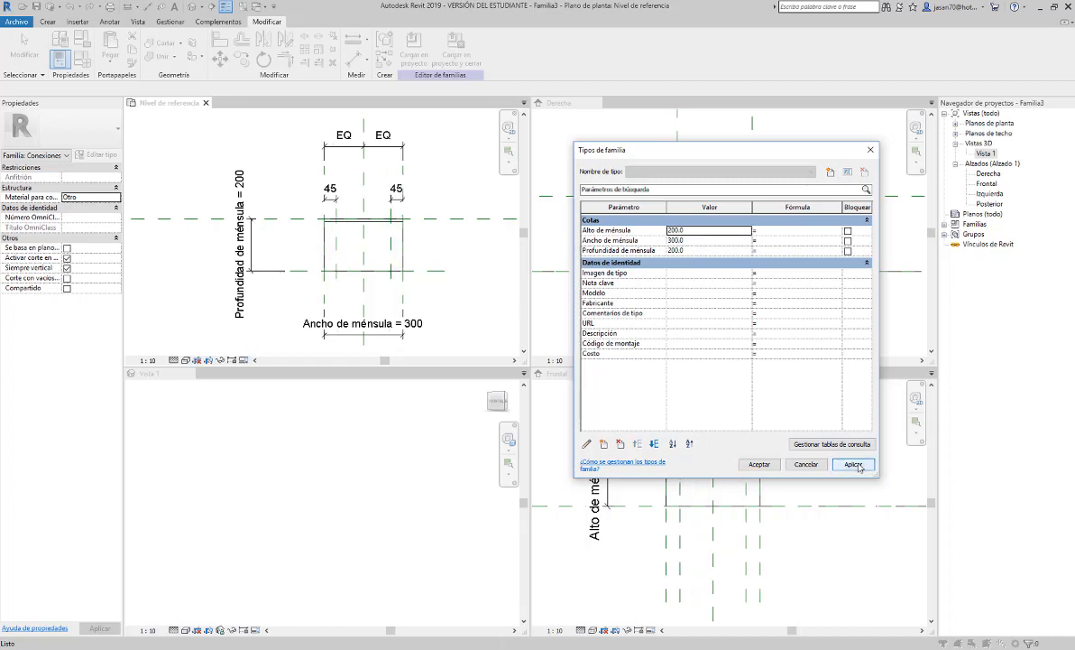
click(709, 240)
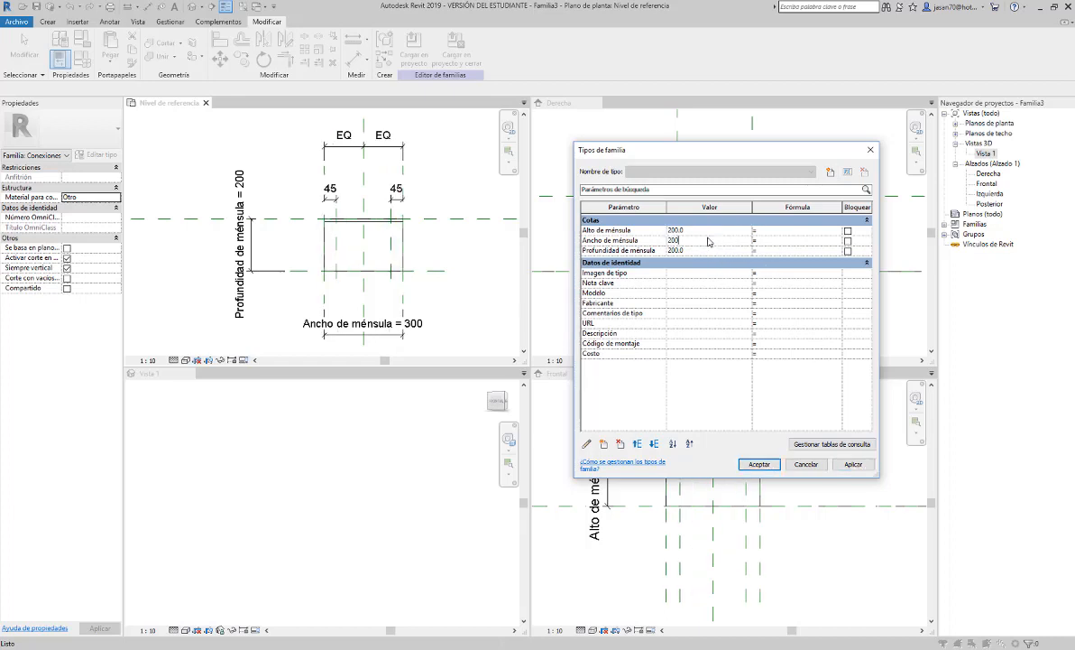
click(854, 464)
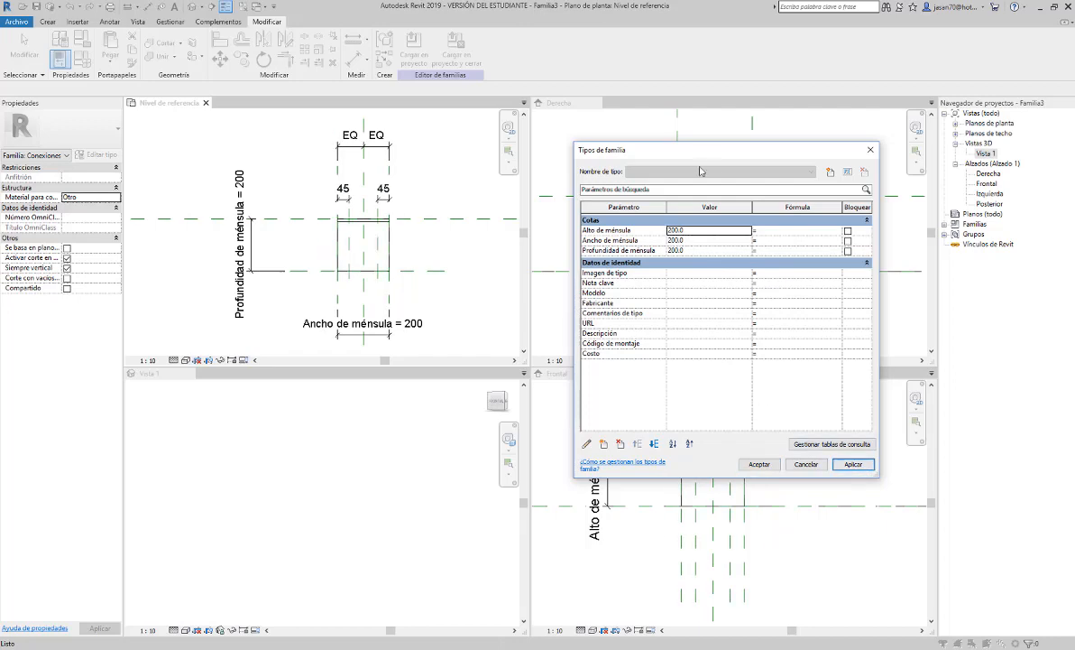
drag(707, 160, 294, 169)
click(770, 270)
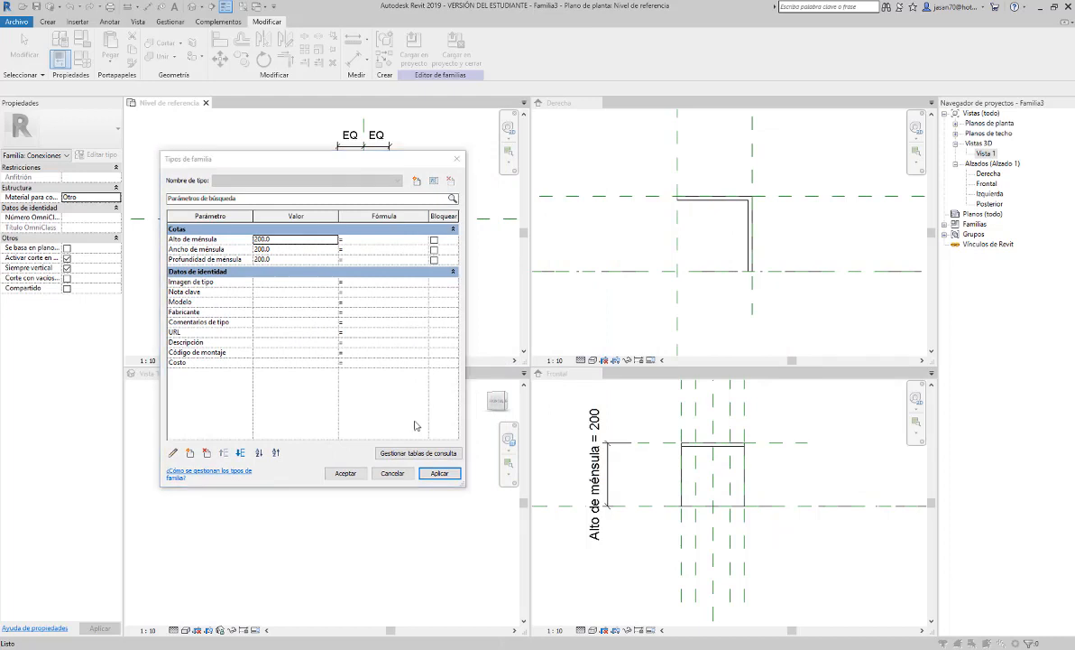
click(346, 472)
Flex Profundidad de ménsula to 300 in the family types, then return it to 200.
click(701, 232)
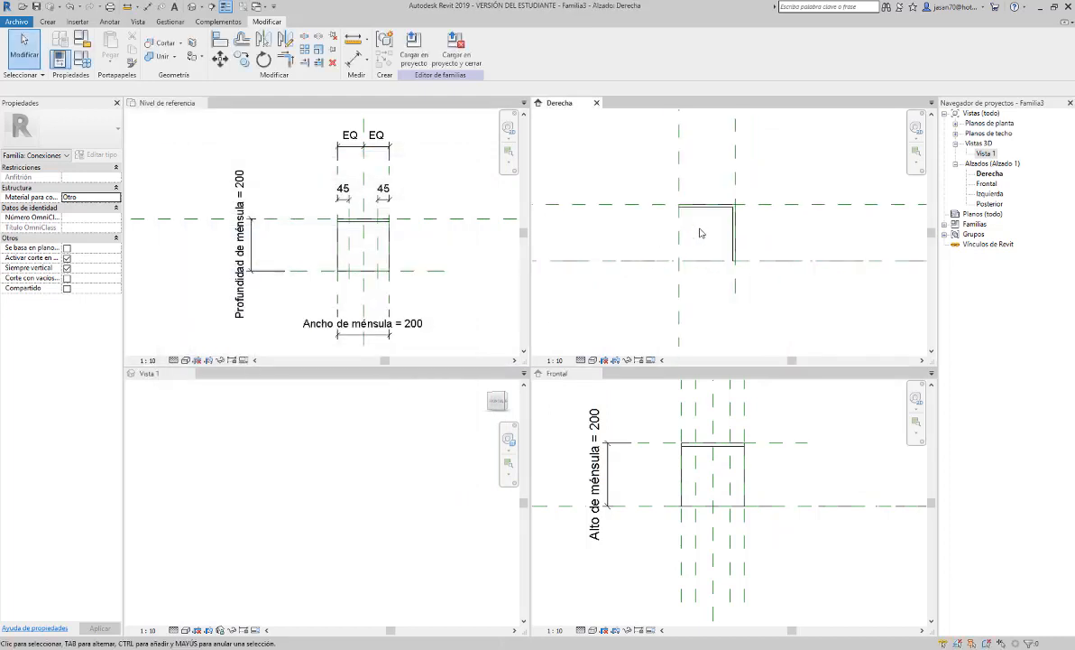
scroll(702, 231, down, 1)
mouse_move(719, 230)
middle_down()
mouse_move(752, 291)
mouse_move(762, 263)
middle_up()
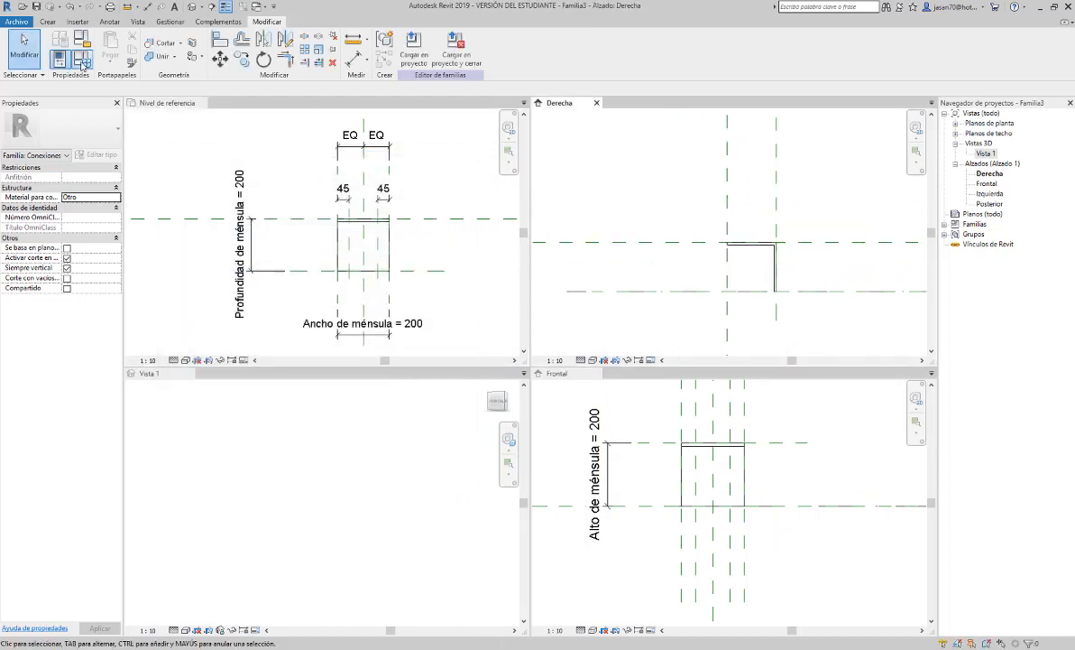
click(78, 60)
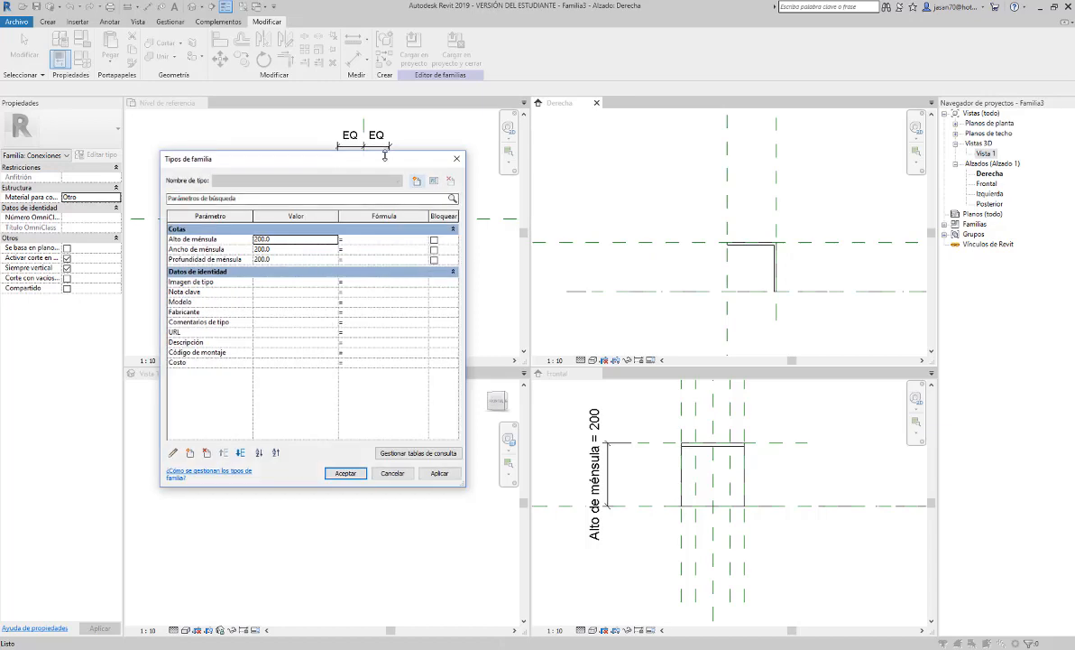
drag(385, 155, 407, 119)
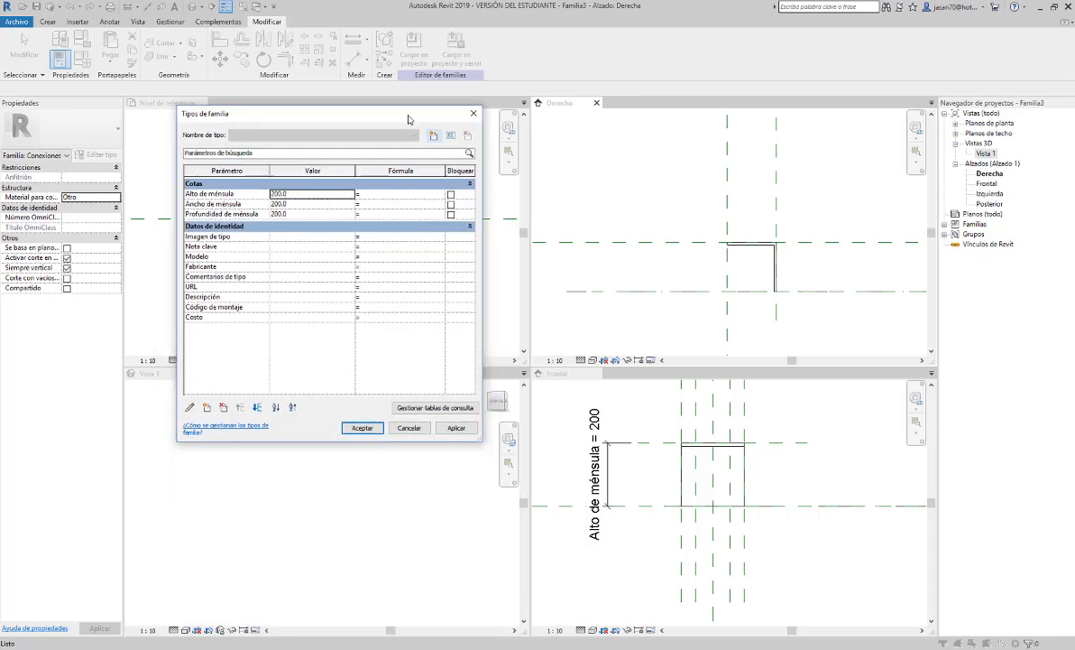
click(298, 213)
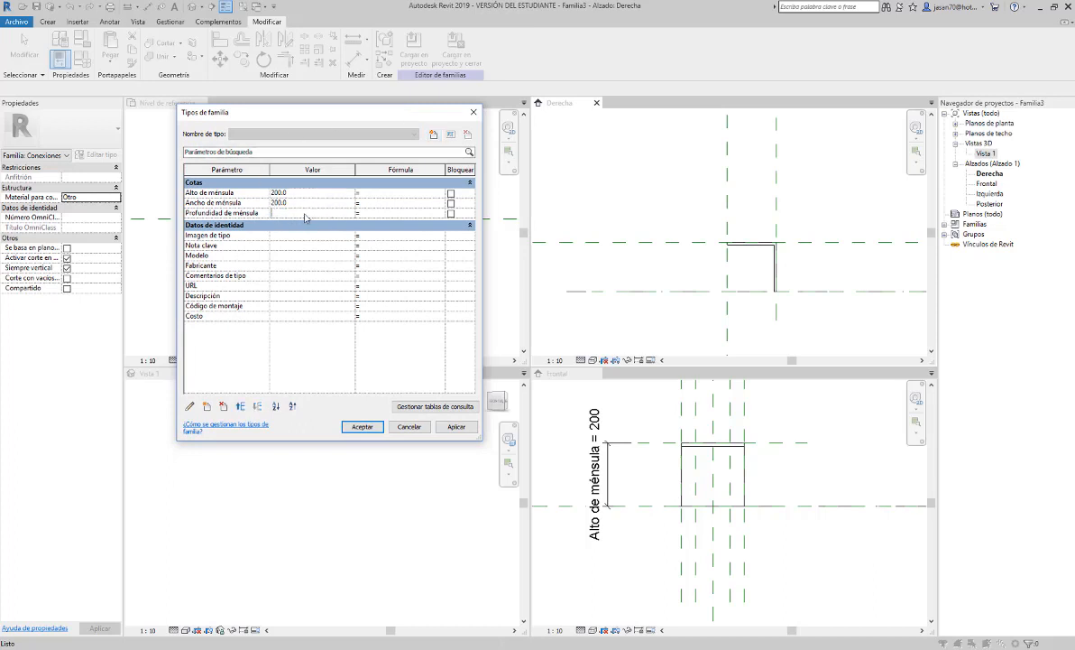
click(468, 430)
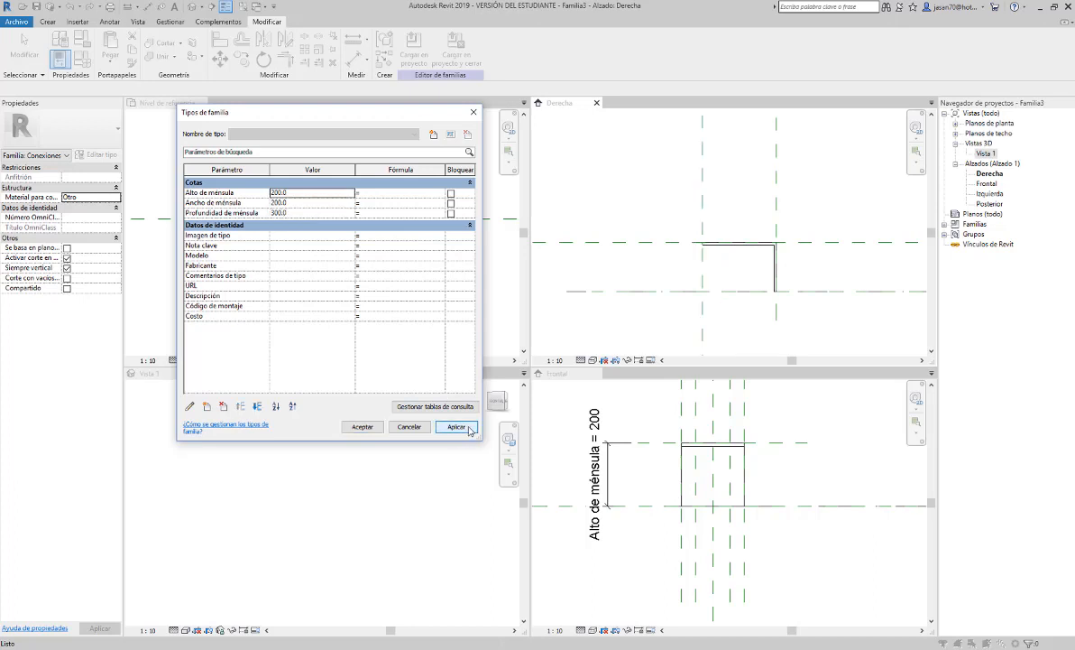
click(294, 215)
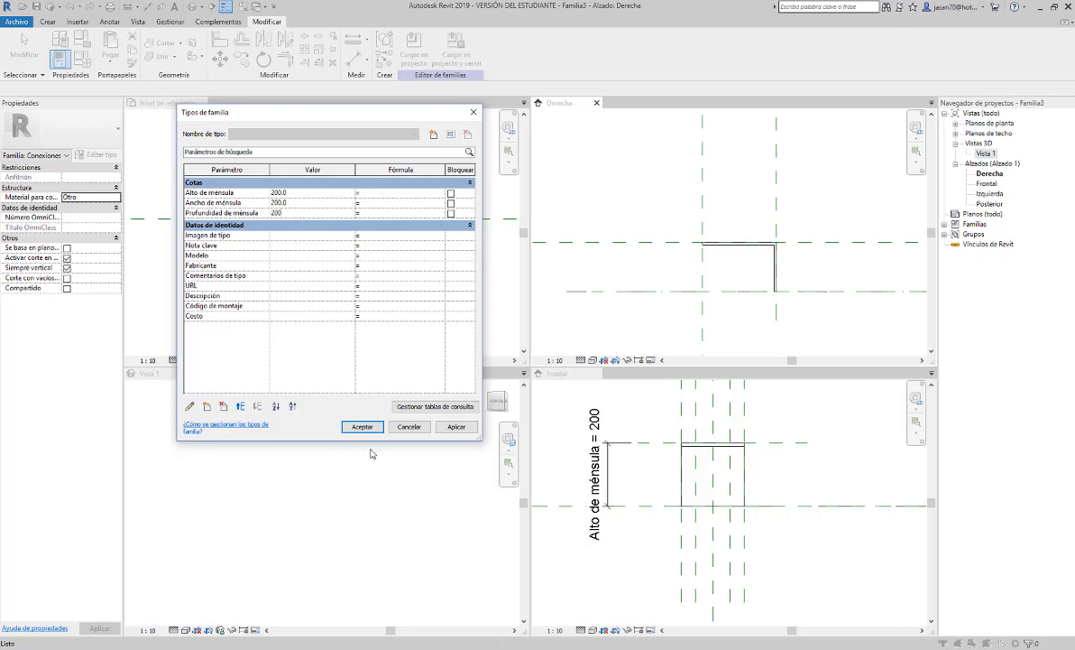
click(457, 426)
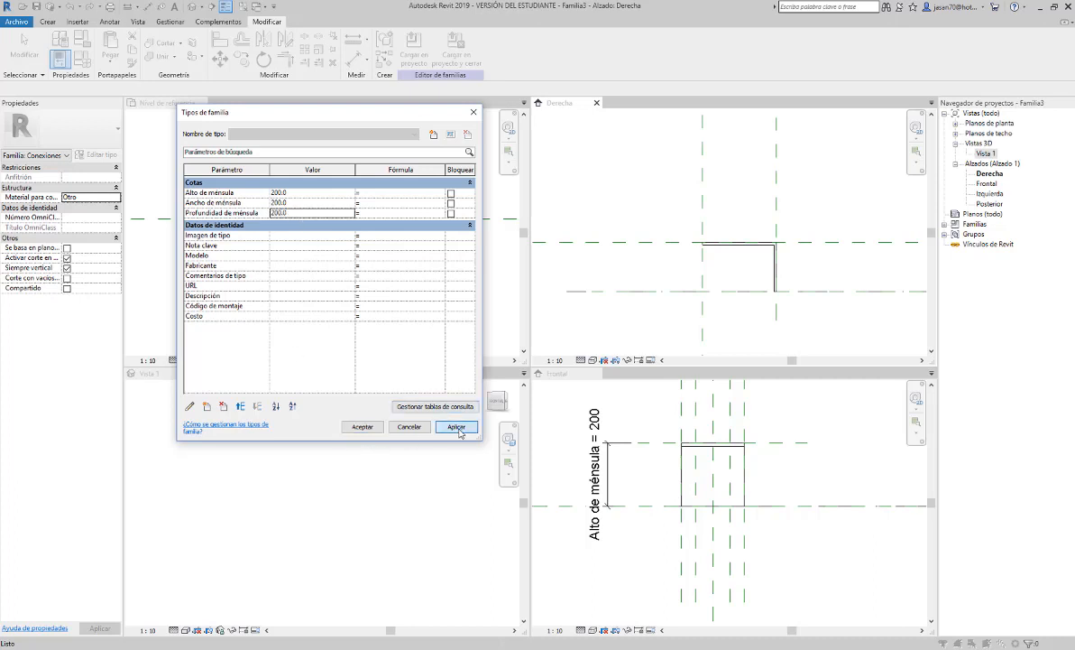
Flex Alto de ménsula to 300, return it to 200 and accept the family types.
click(298, 195)
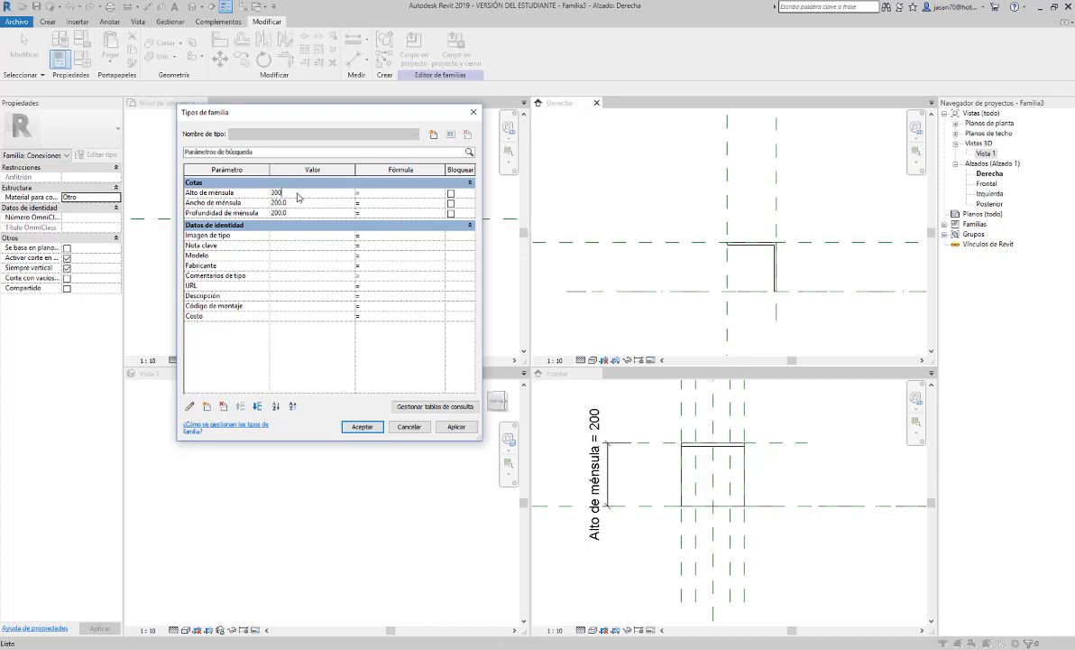
text(300)
click(462, 427)
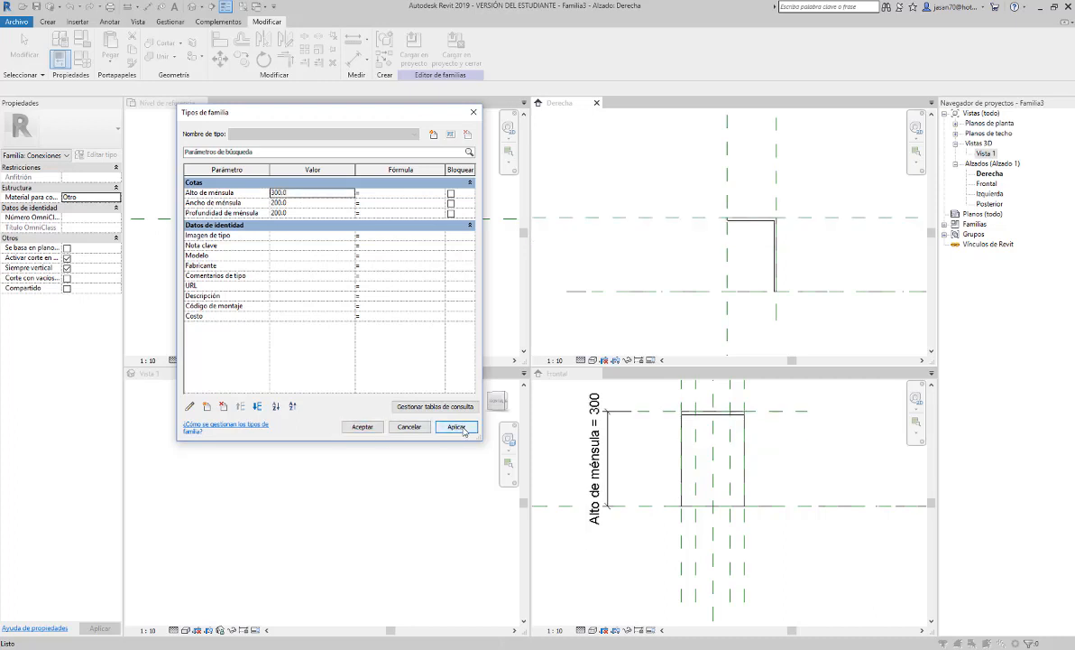
click(300, 197)
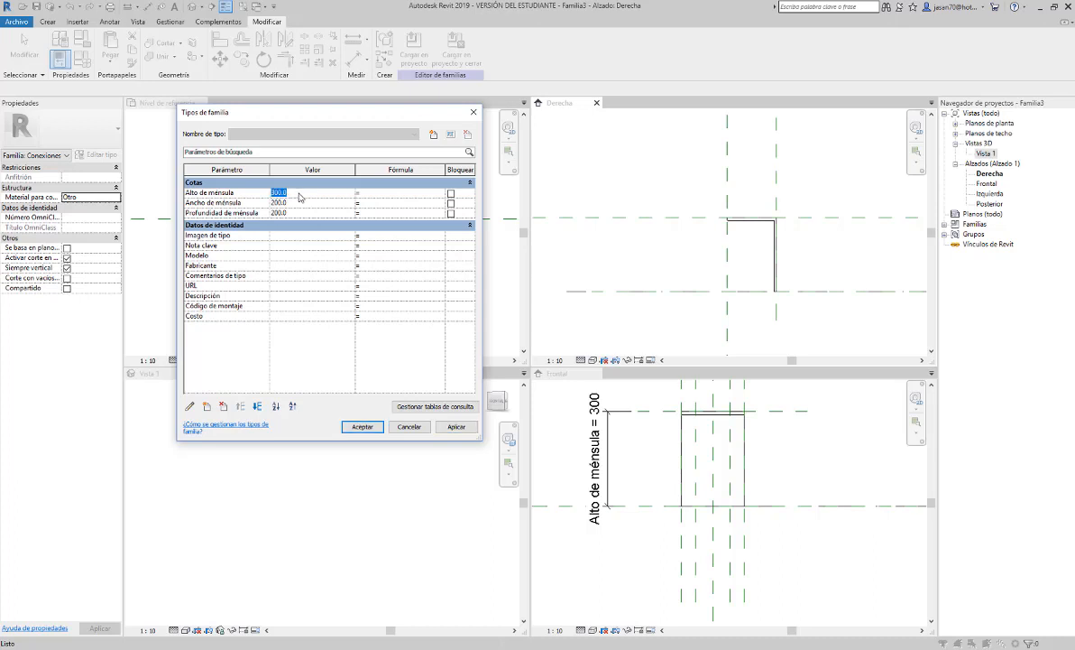
key(Tab)
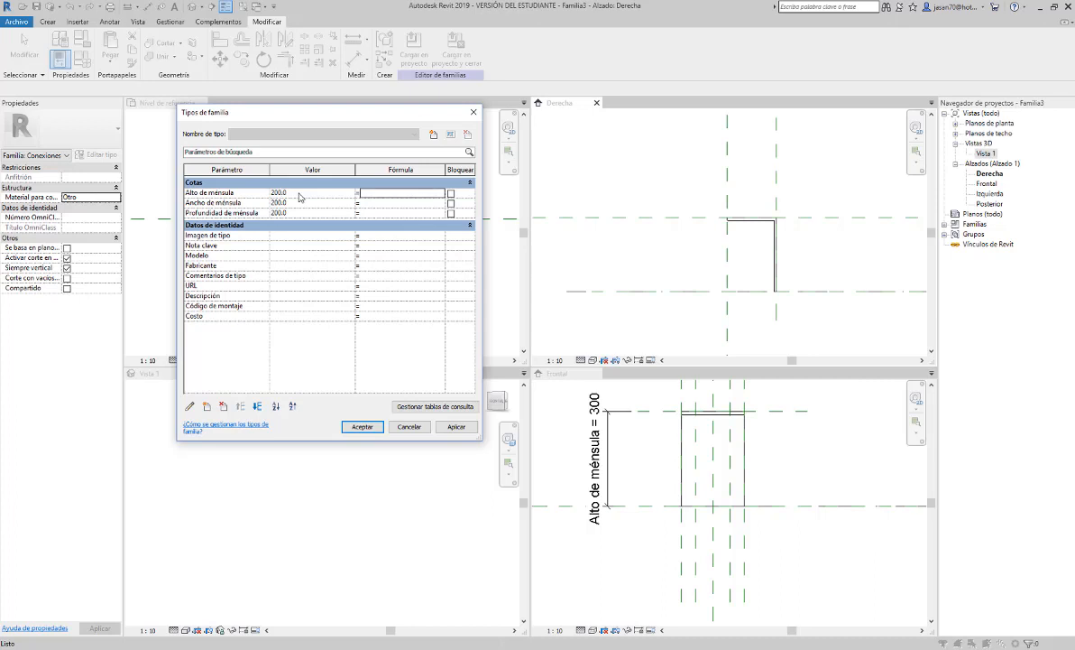
click(457, 426)
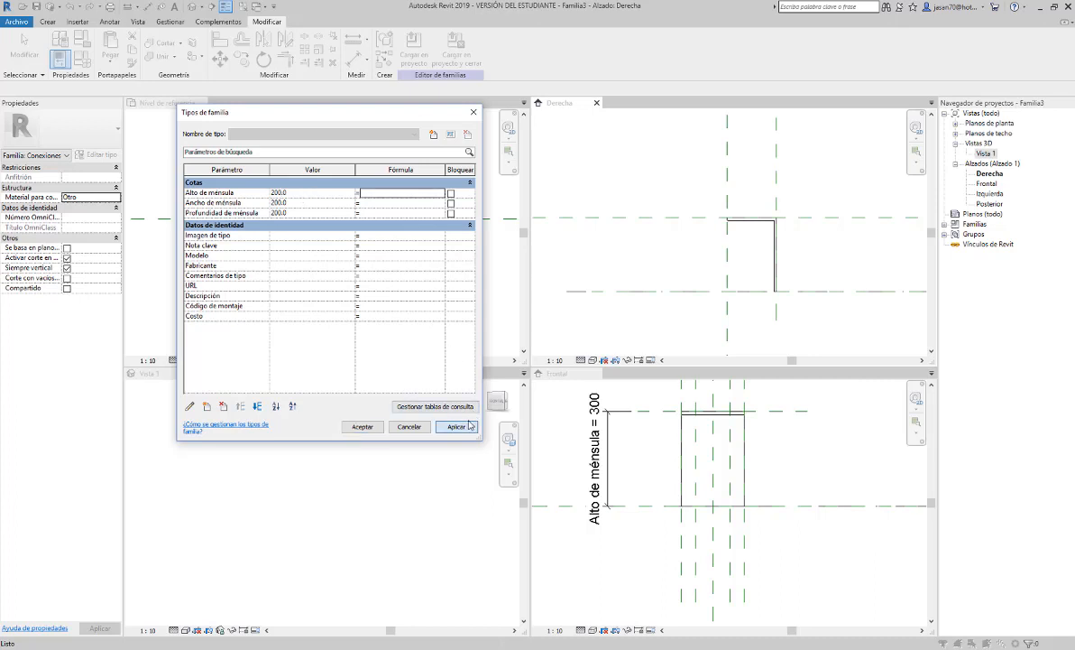
click(364, 426)
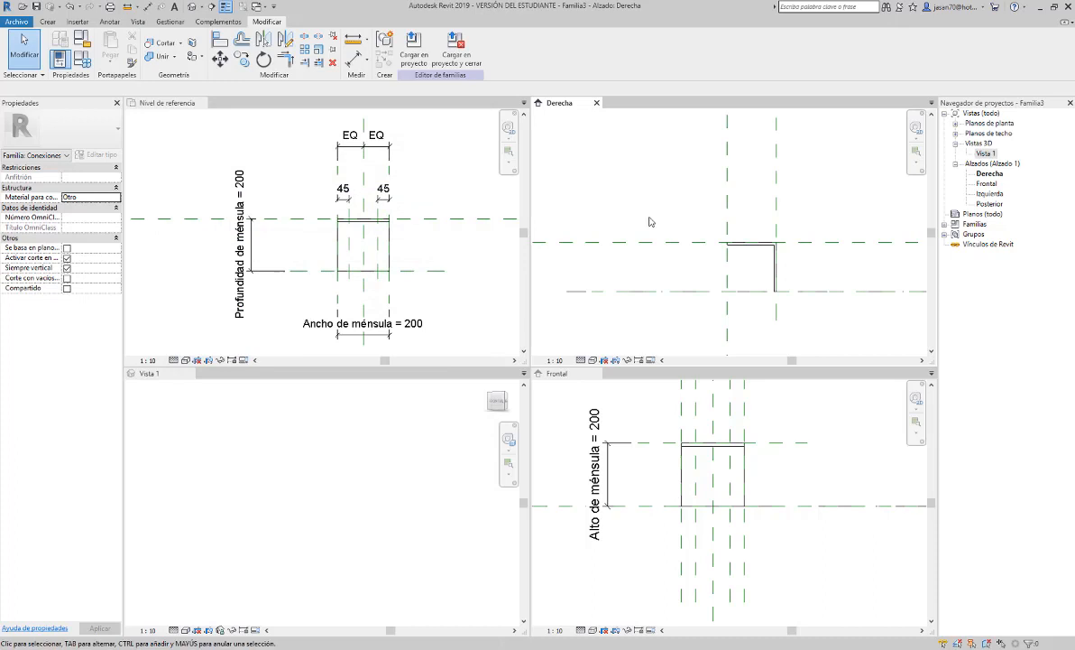
Examine the bracket plates and their inner reference planes up close in the reference level plan and right elevation.
click(436, 253)
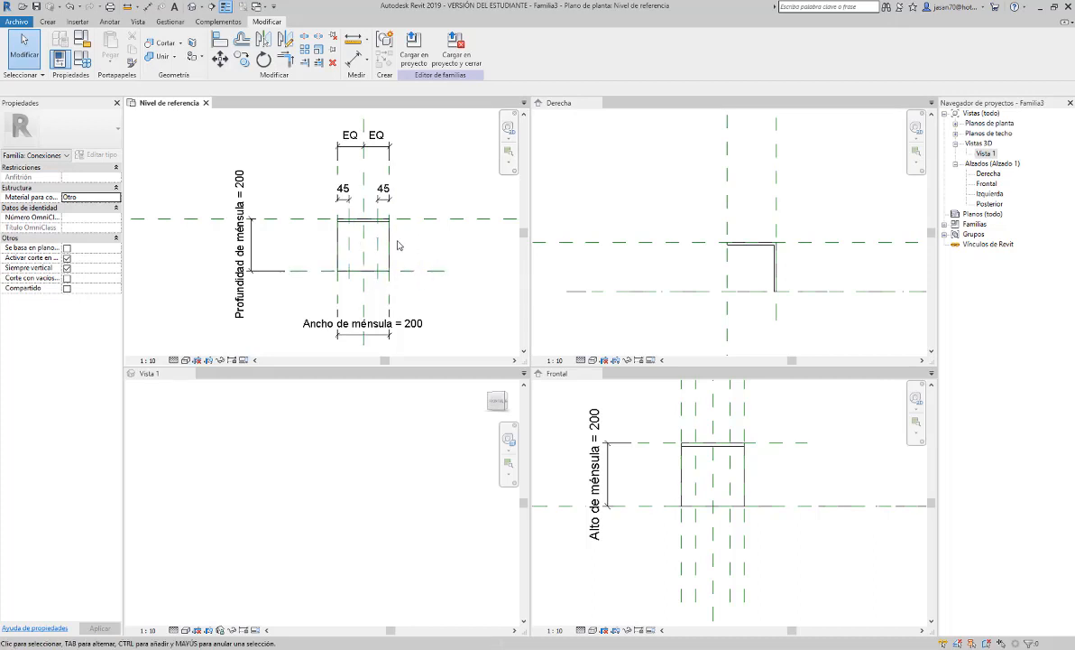
scroll(396, 238, up, 2)
click(672, 167)
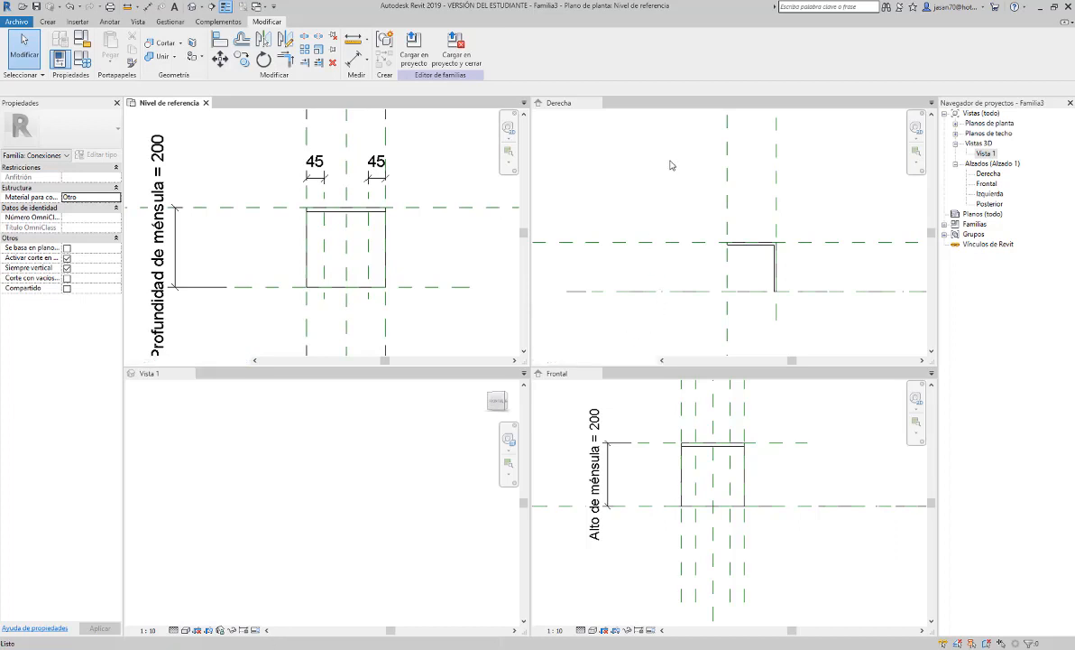
scroll(673, 168, down, 1)
middle_drag(735, 215, 690, 221)
scroll(691, 226, up, 4)
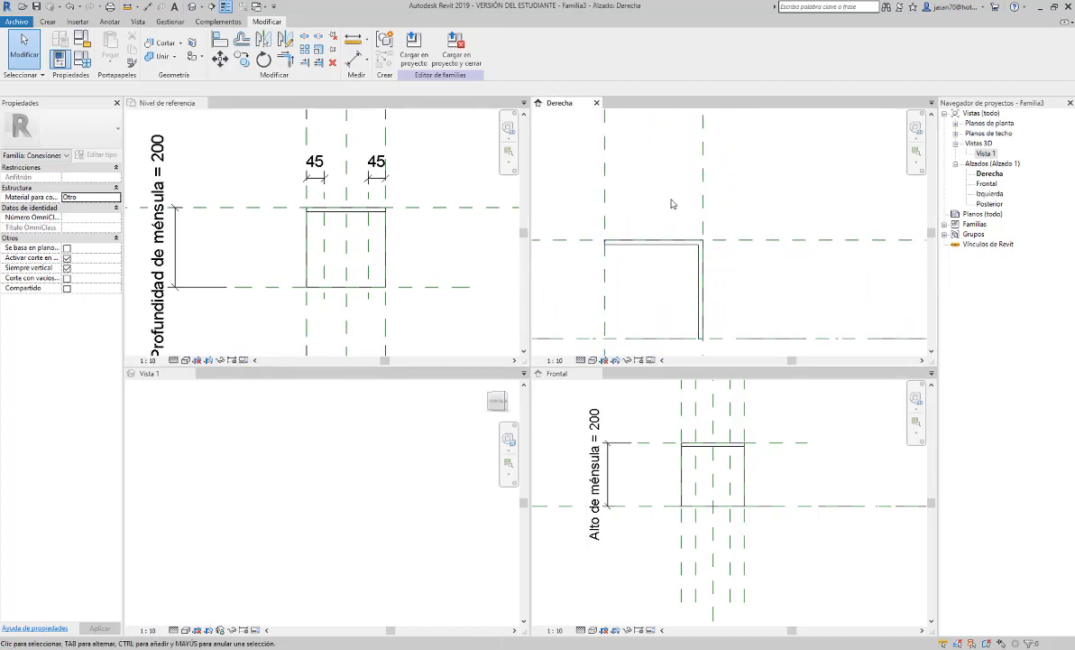
middle_drag(670, 196, 695, 180)
click(437, 235)
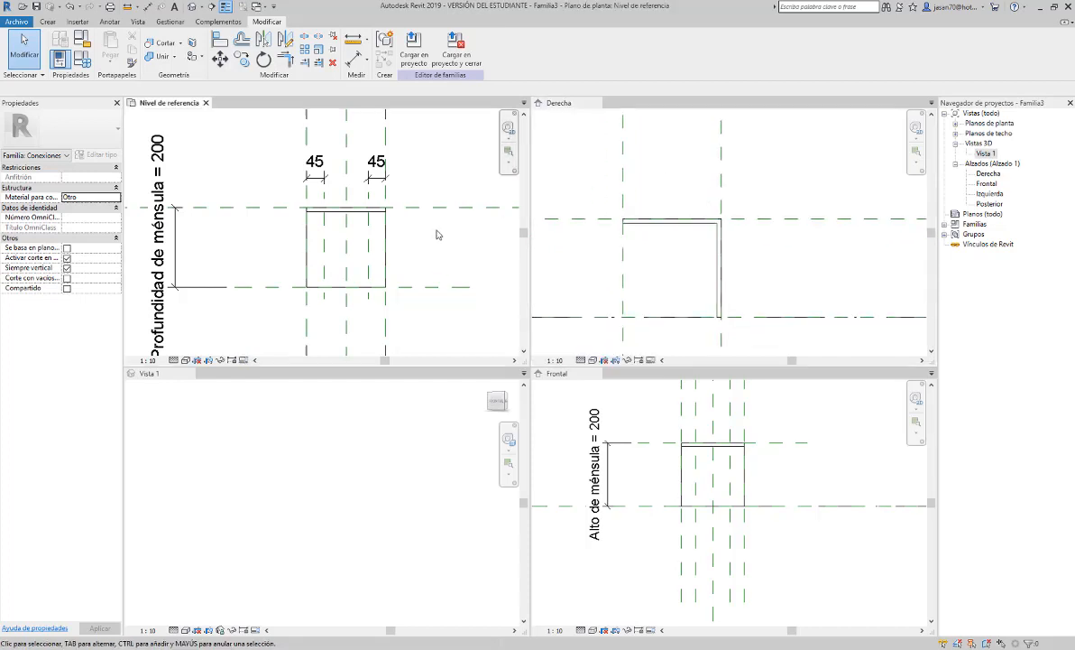
scroll(437, 235, up, 2)
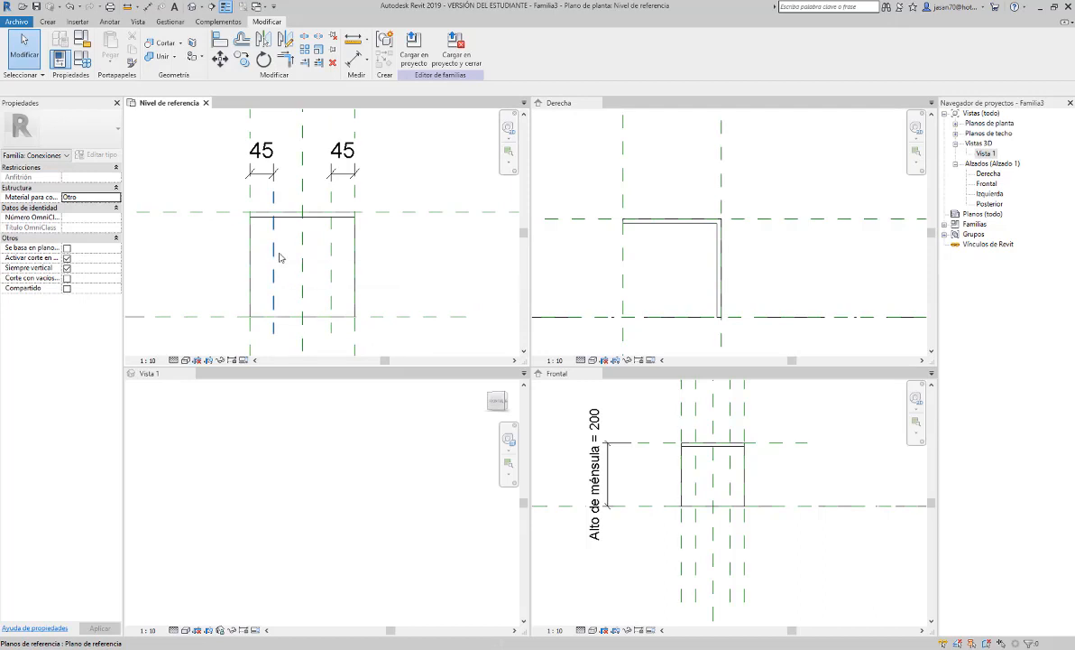
Start an extrusion on the reference plane 45 from the bracket's left edge in plan, sketching in Alzado: Derecha.
click(683, 179)
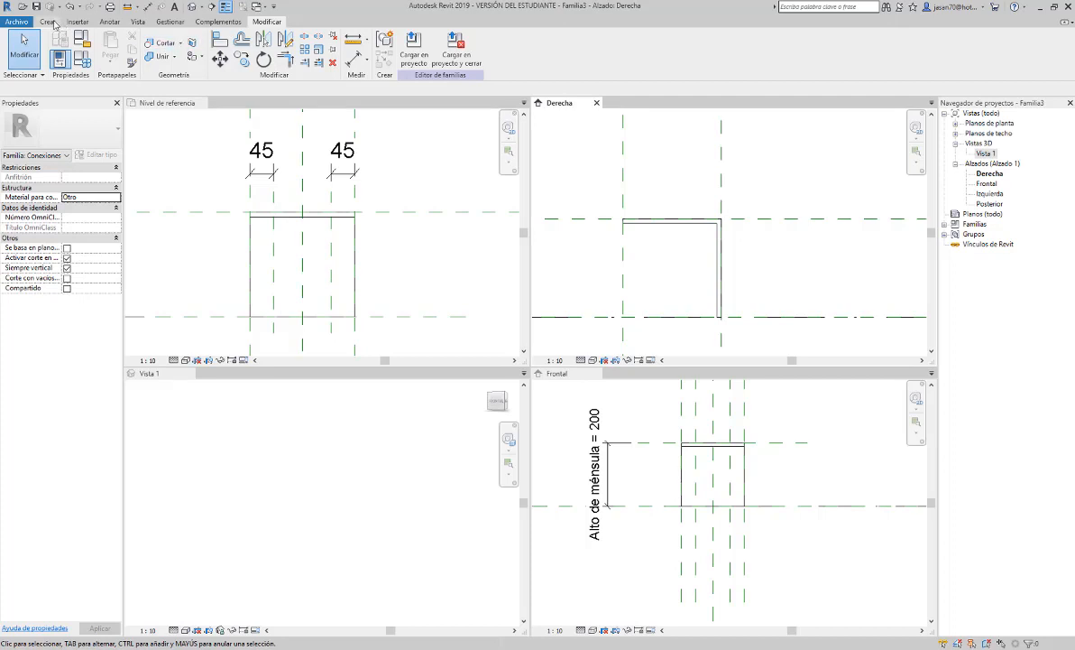
click(49, 21)
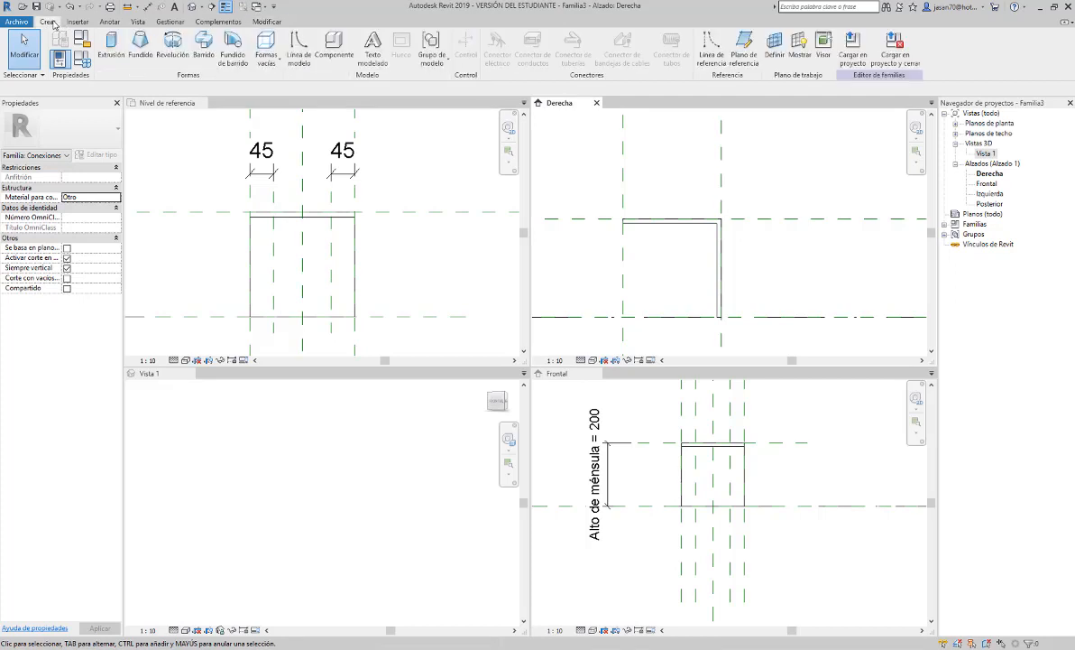
click(111, 47)
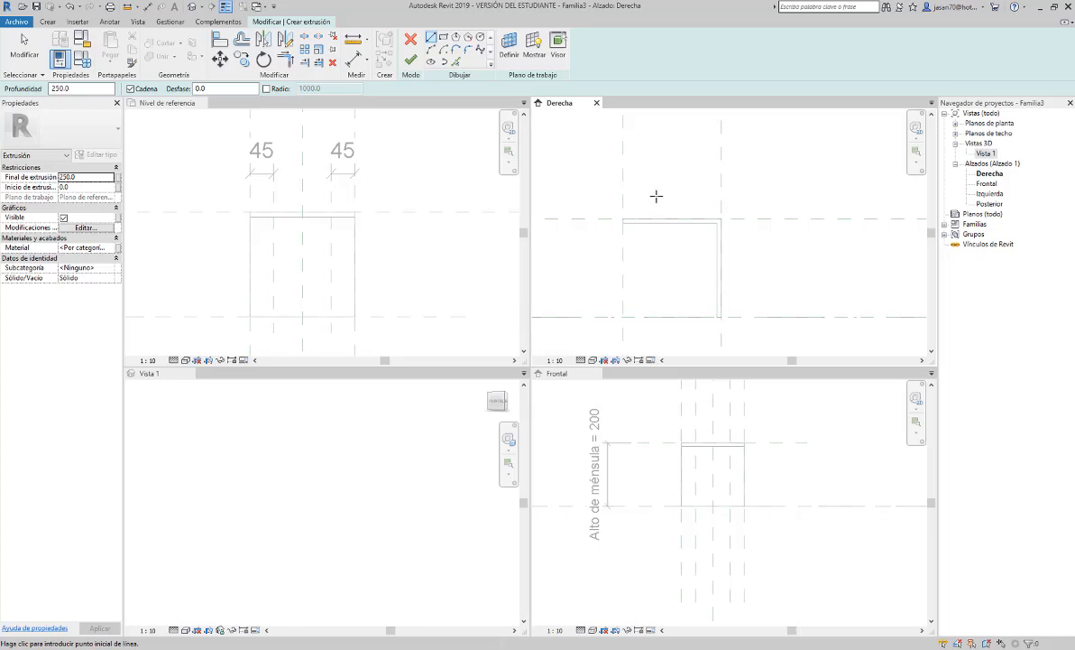
click(512, 49)
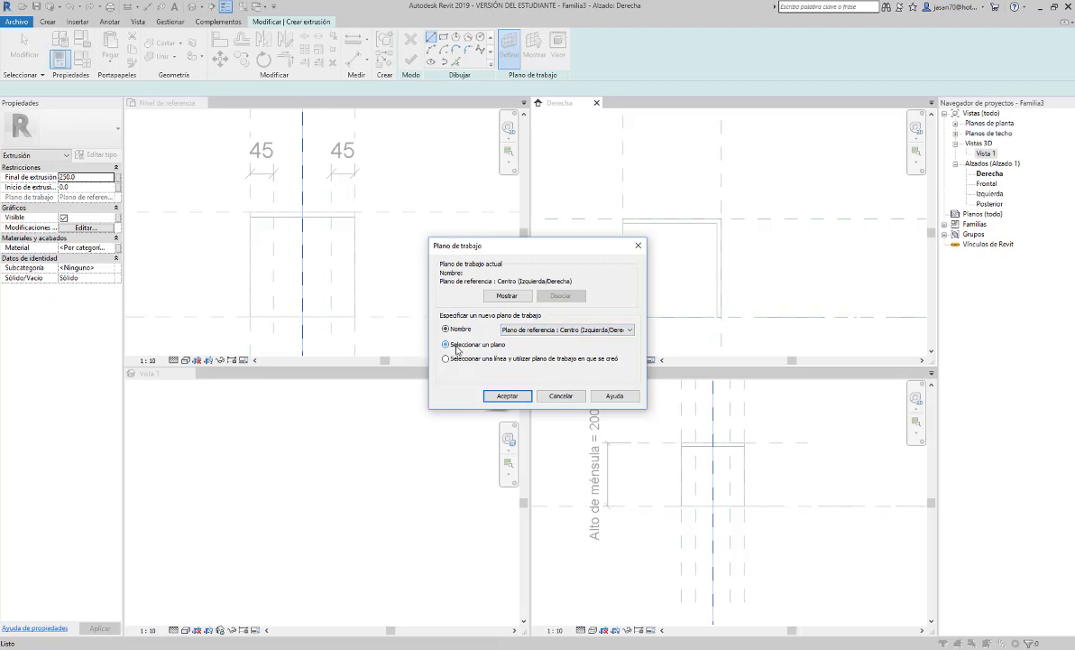
click(507, 395)
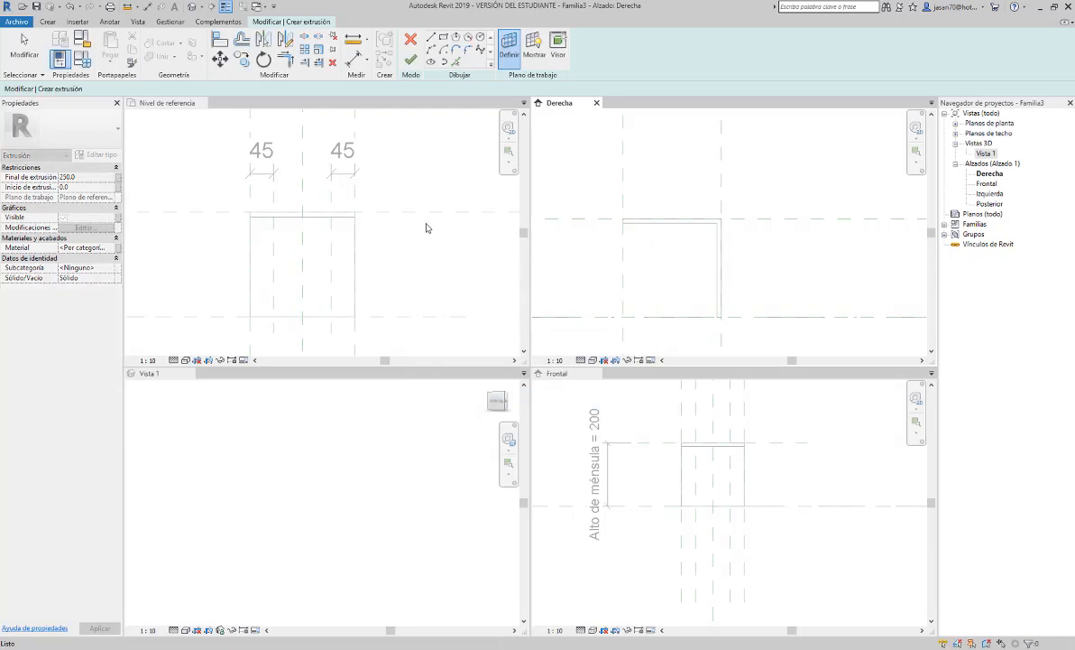
click(272, 248)
click(275, 246)
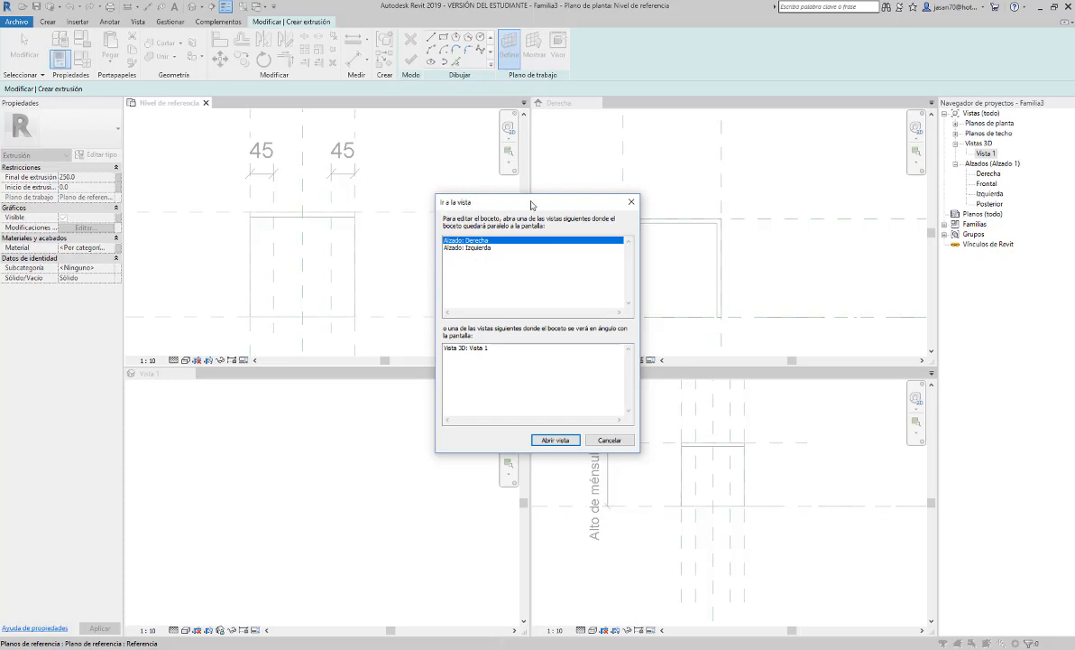
click(556, 440)
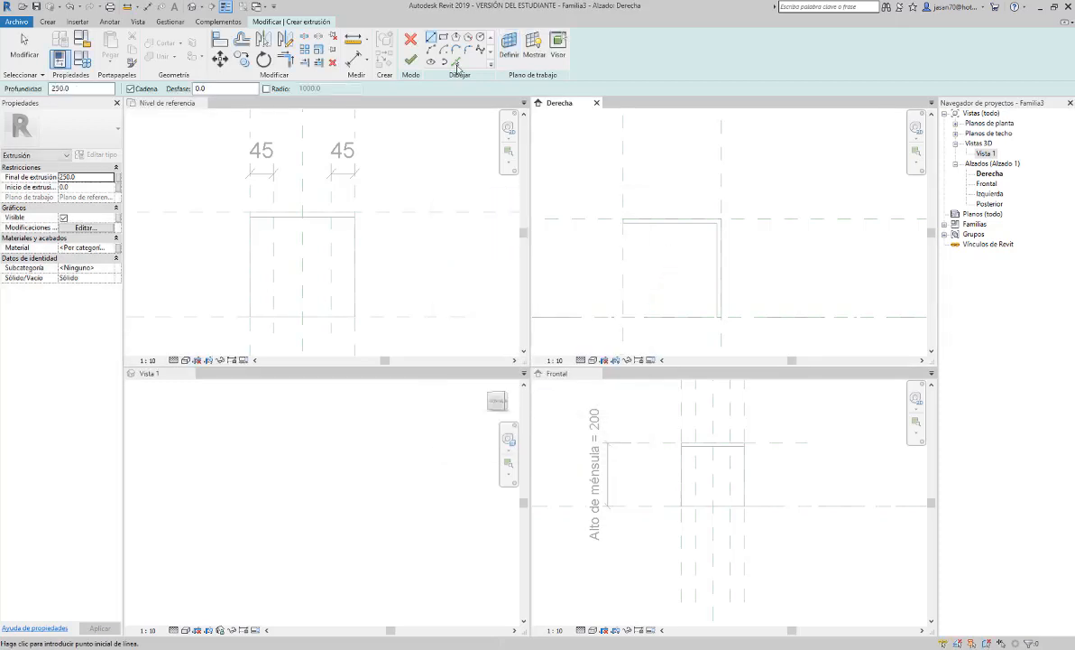
Sketch the stiffener's upper edge 150 long beneath the top plate, plus a shorter vertical front edge down from its outer end.
click(623, 221)
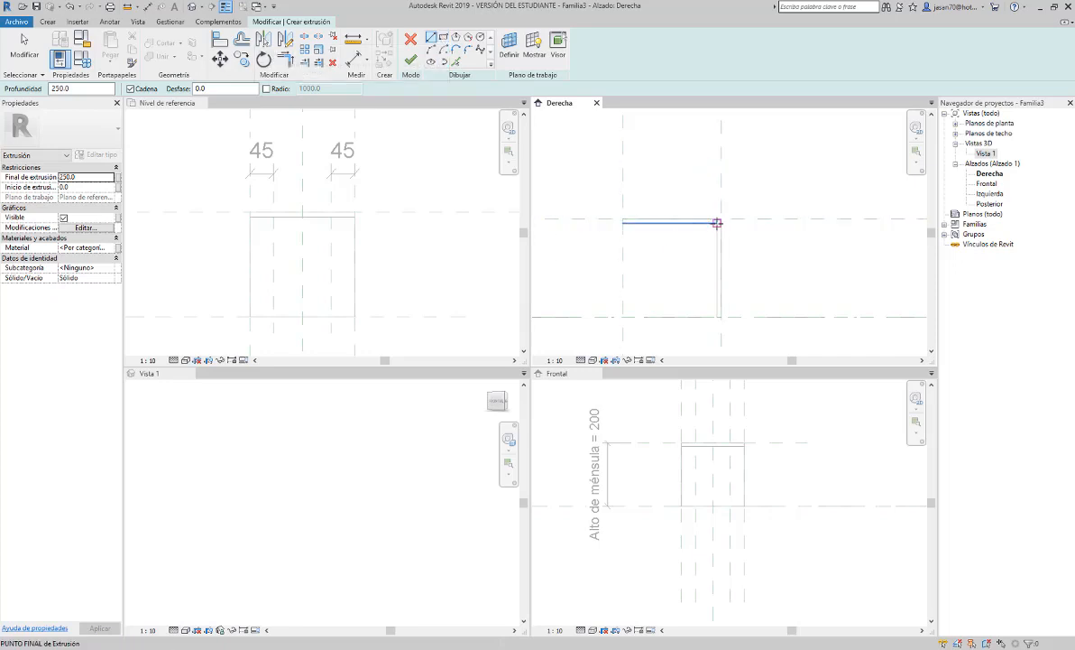
click(717, 222)
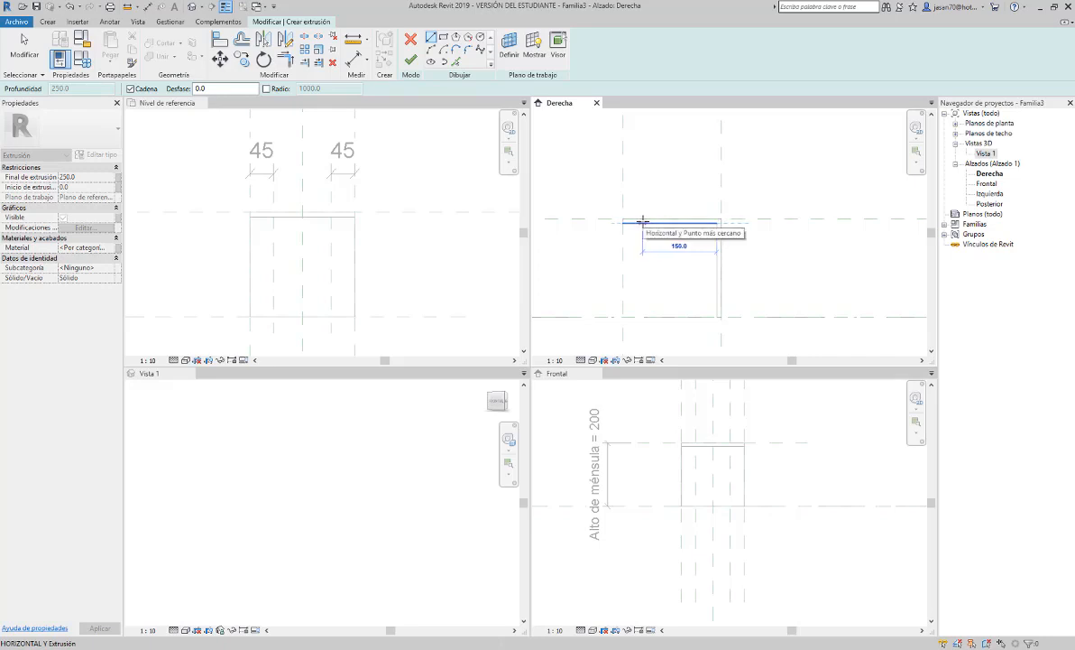
click(641, 222)
click(642, 270)
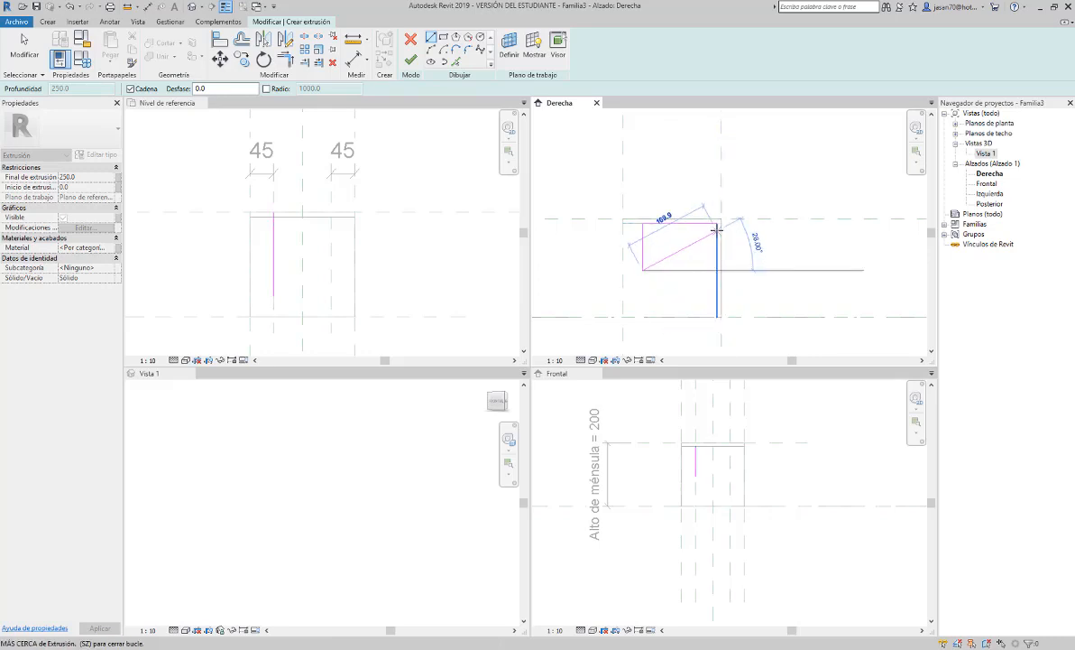
key(Escape)
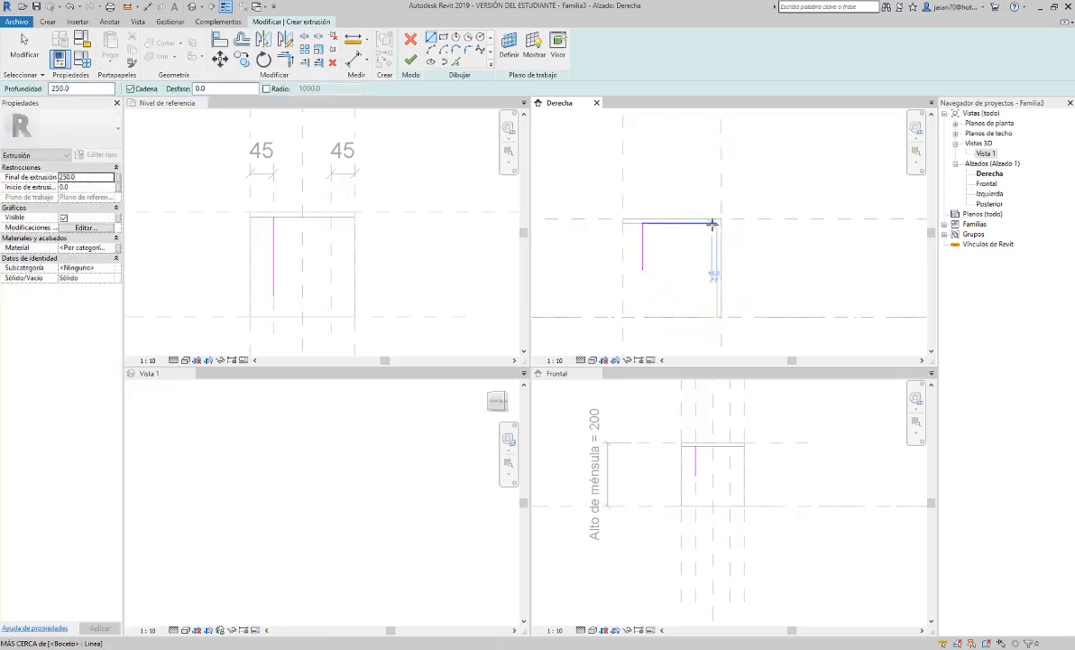
Sketch the stiffener's 150 long edge down the inner face of the back plate and a horizontal lower edge out to the front.
click(717, 223)
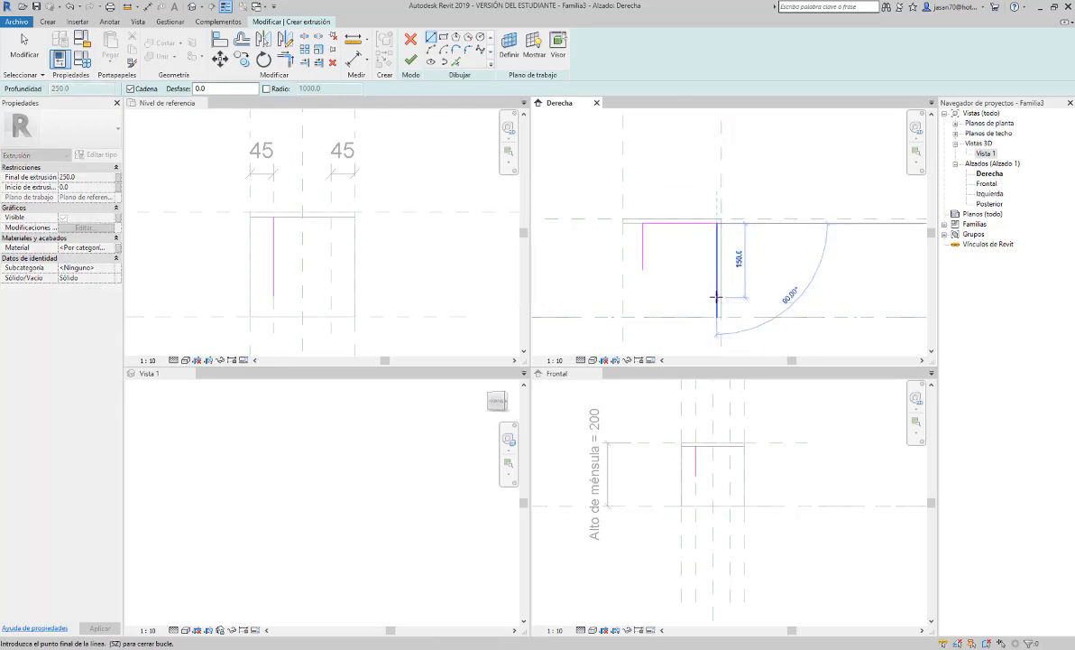
click(717, 296)
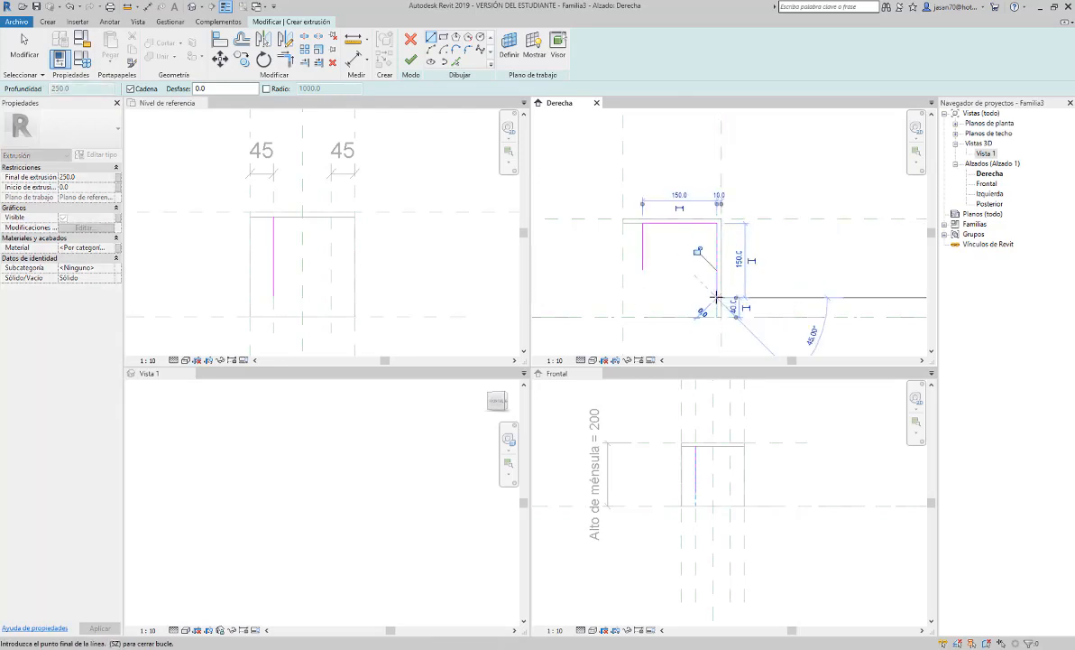
click(643, 296)
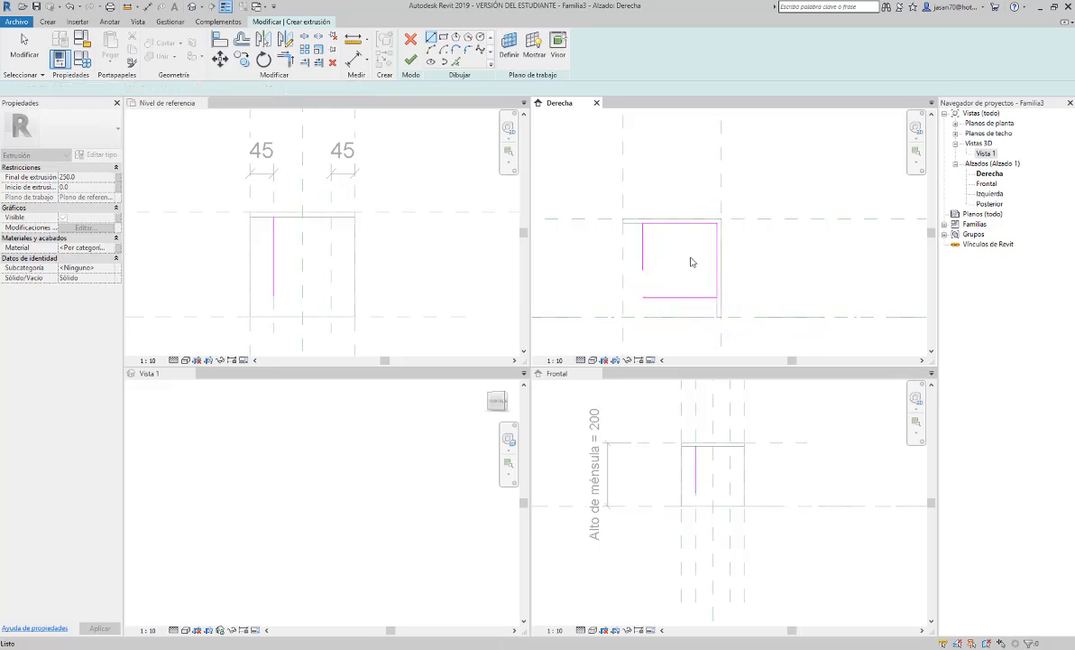
key(Escape)
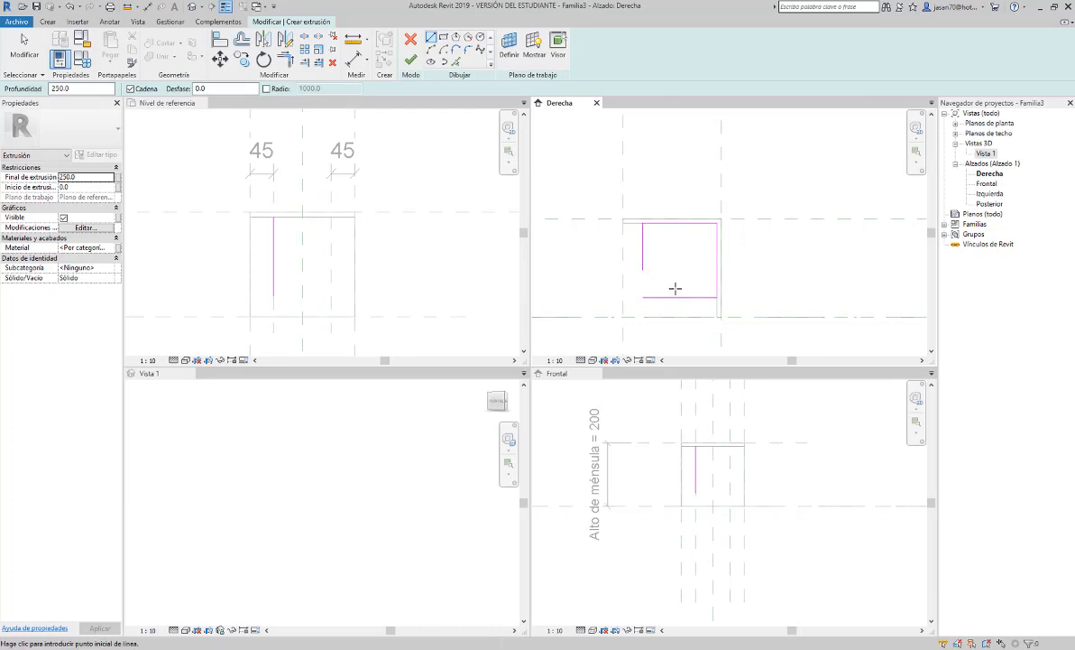
Sketch a 45° diagonal line from the middle of the stiffener's lower edge to its vertical front edge.
click(679, 296)
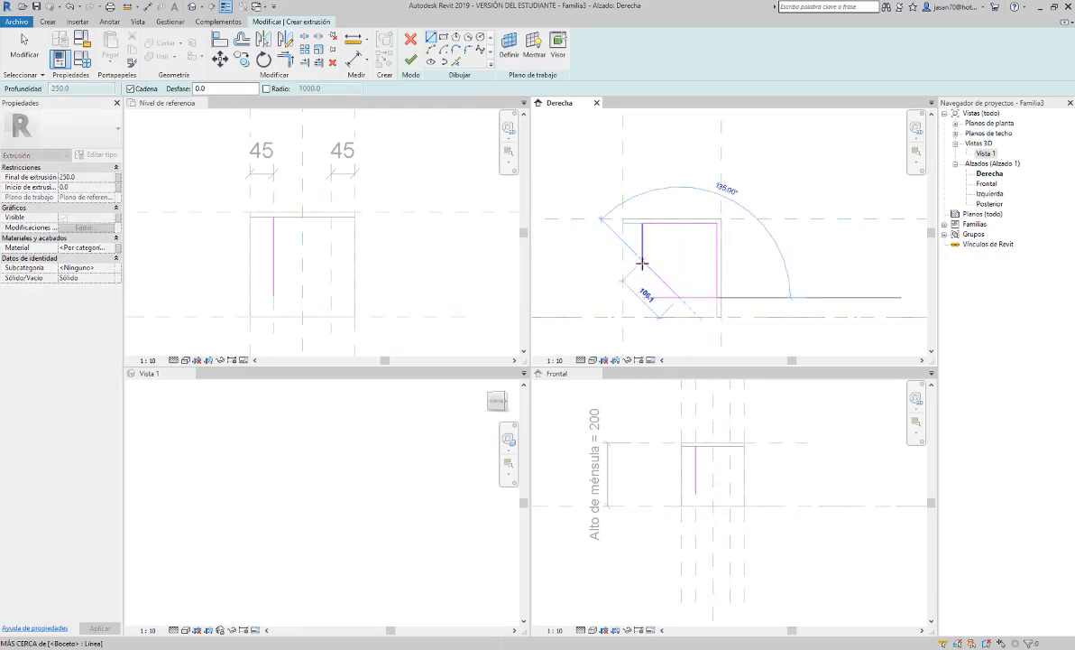
click(641, 264)
key(Escape)
key(Escape)
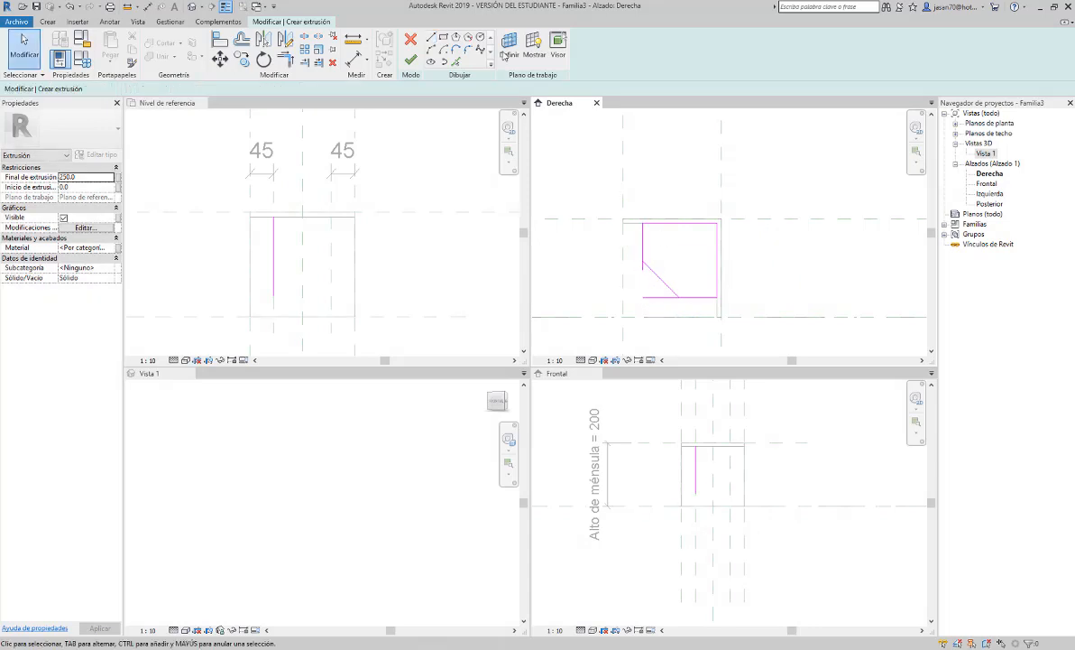
Trim the front and lower edges to the diagonal to form a chamfered closed profile, and finish the extrusion sketch.
click(286, 61)
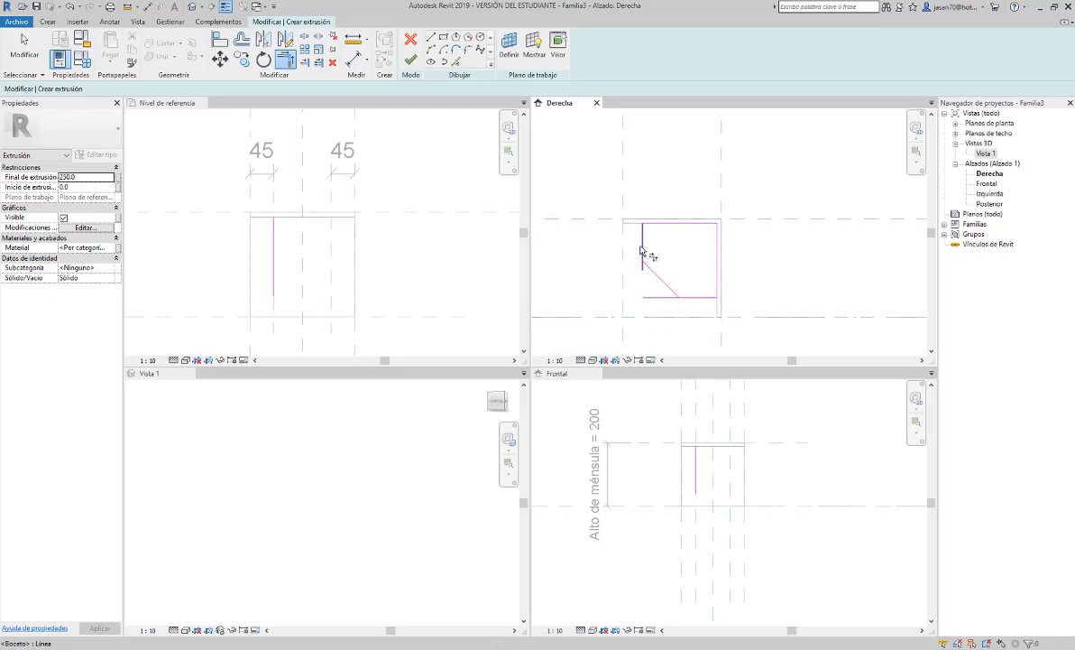
click(642, 251)
click(651, 271)
click(675, 294)
click(688, 303)
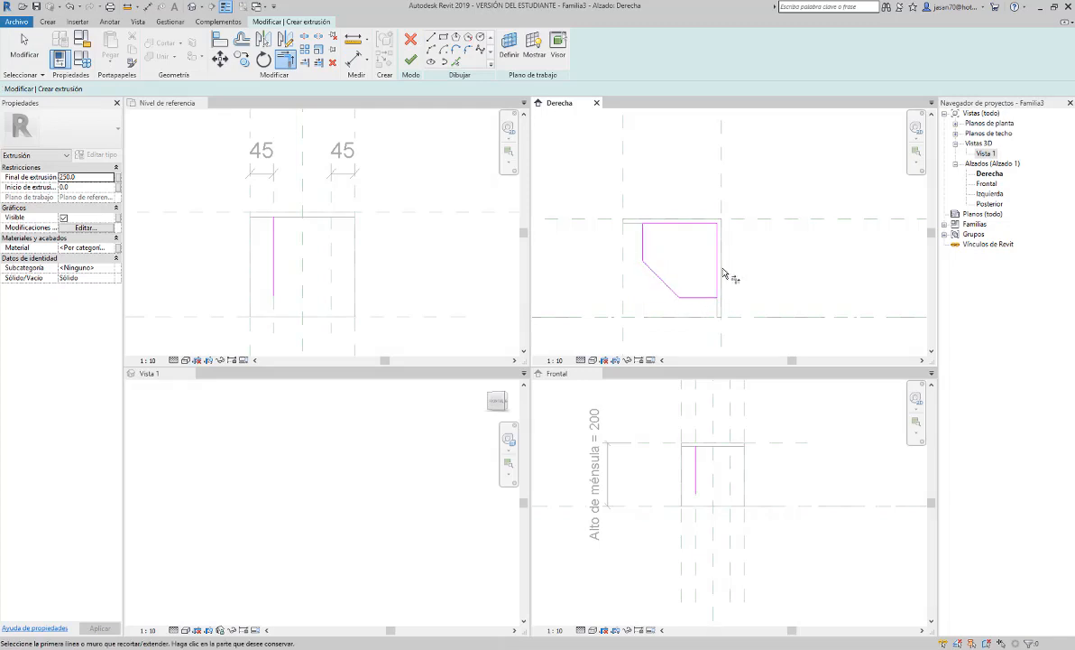
click(411, 62)
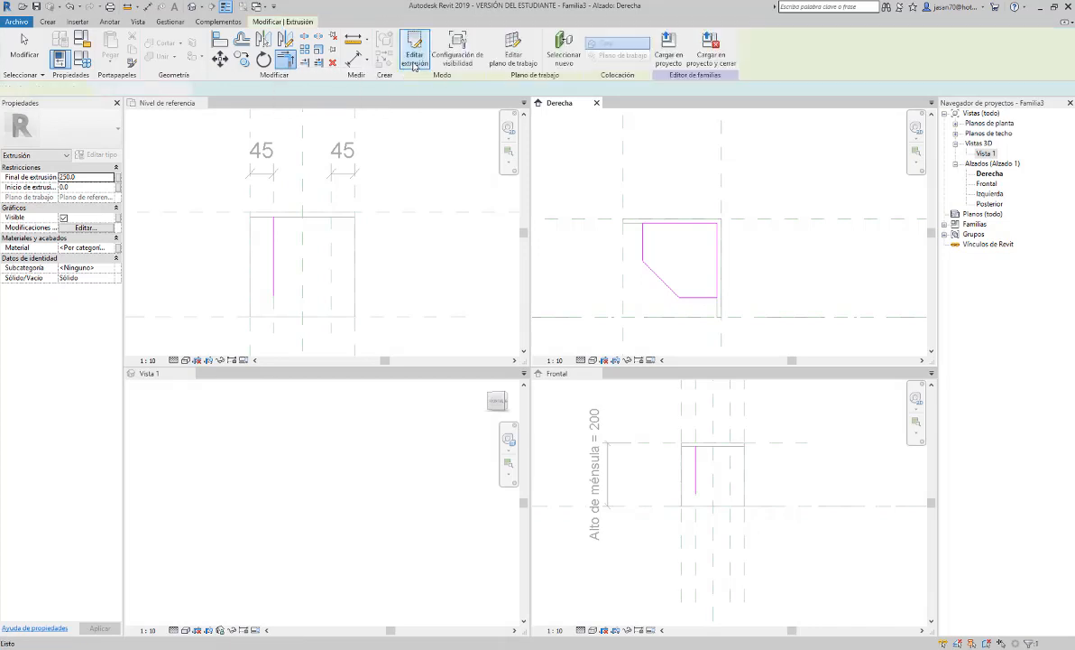
Set the stiffener's extrusion end (Final de extrusión) to 10 and view the bracket from below in 3D.
click(442, 257)
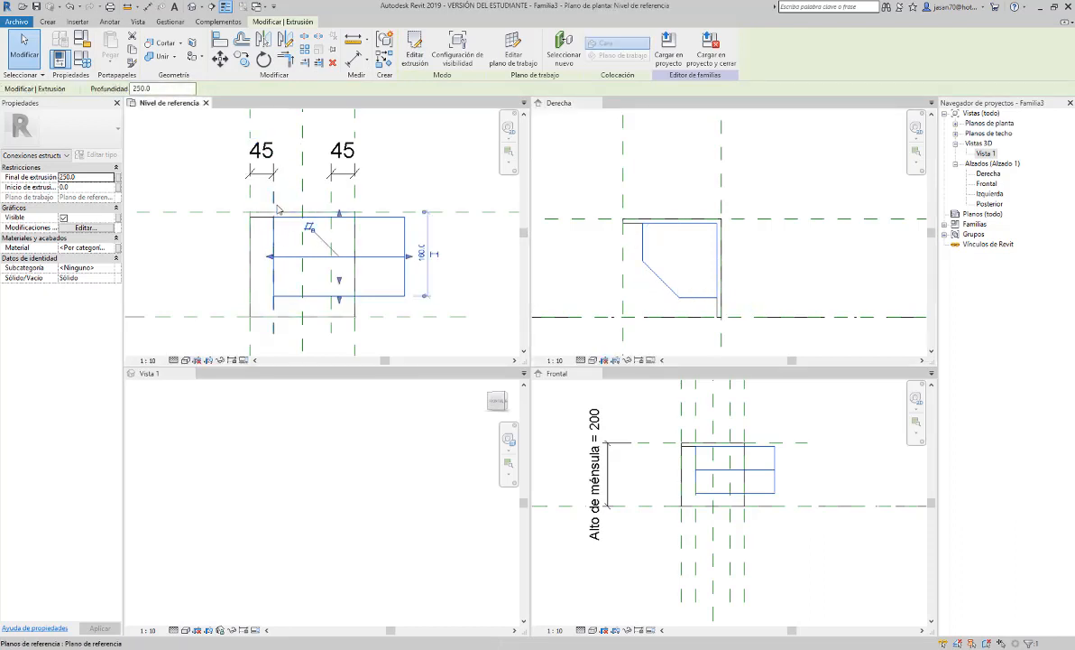
click(90, 178)
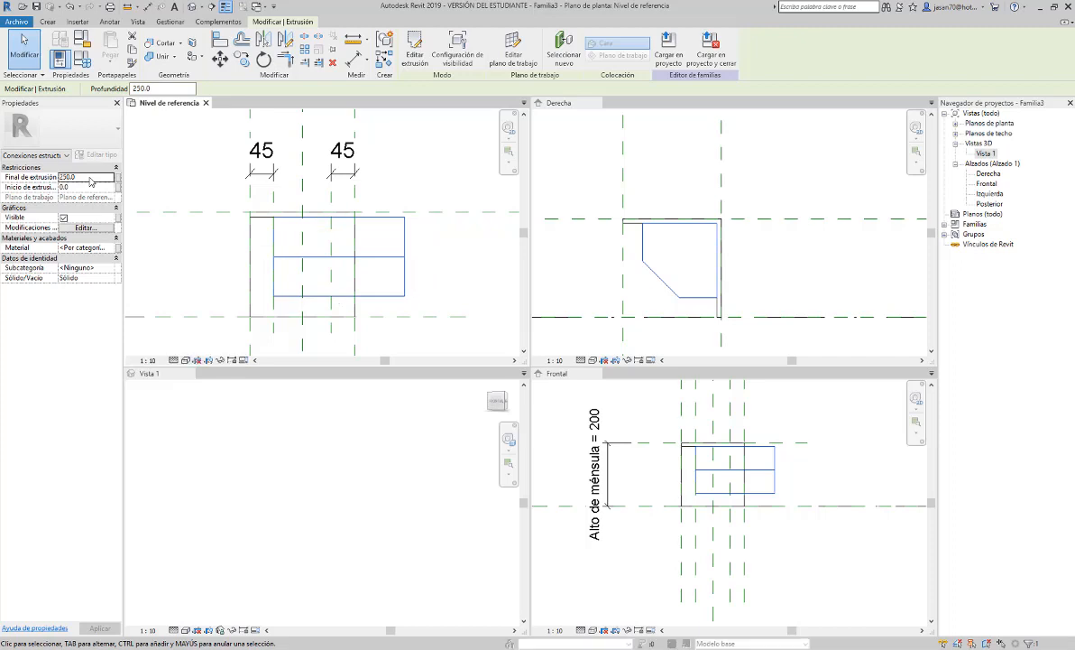
text(10)
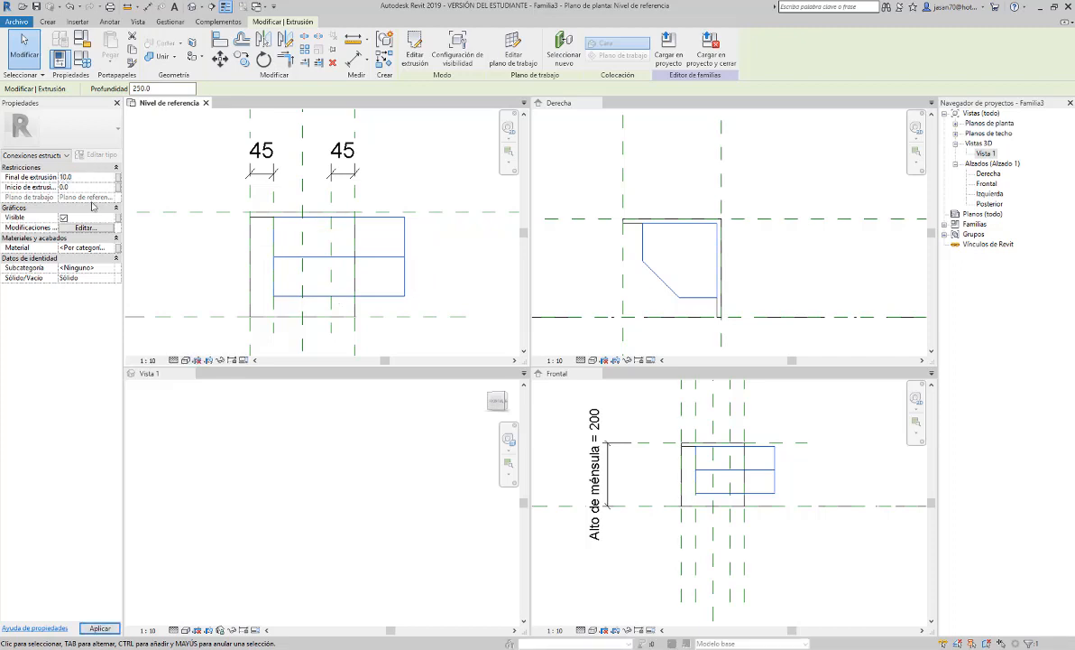
click(101, 628)
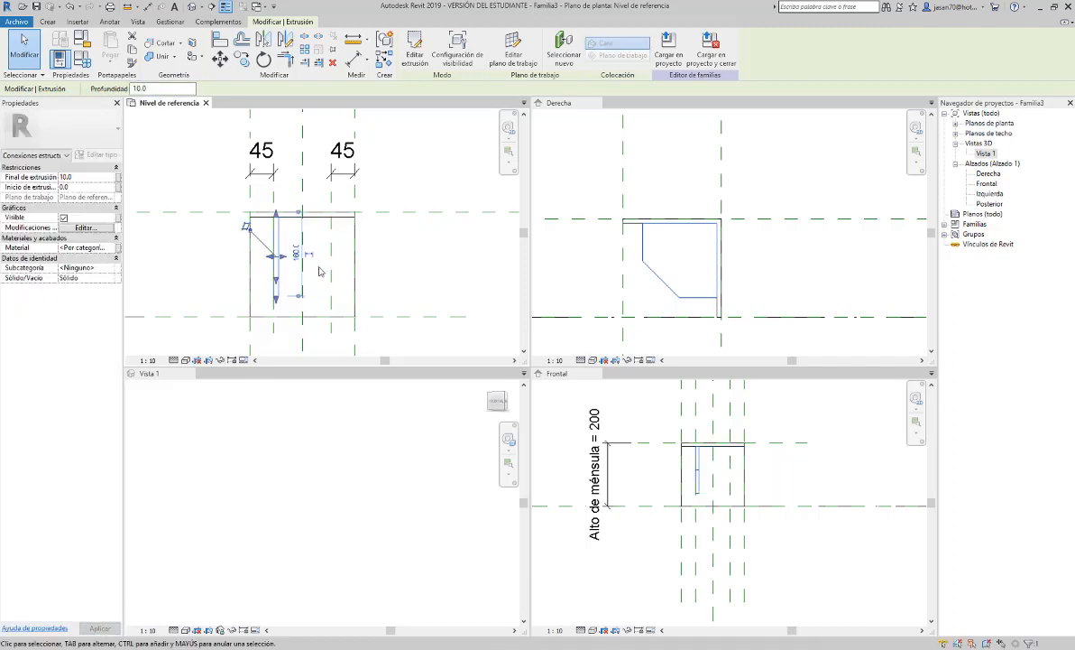
click(399, 283)
scroll(277, 227, up, 3)
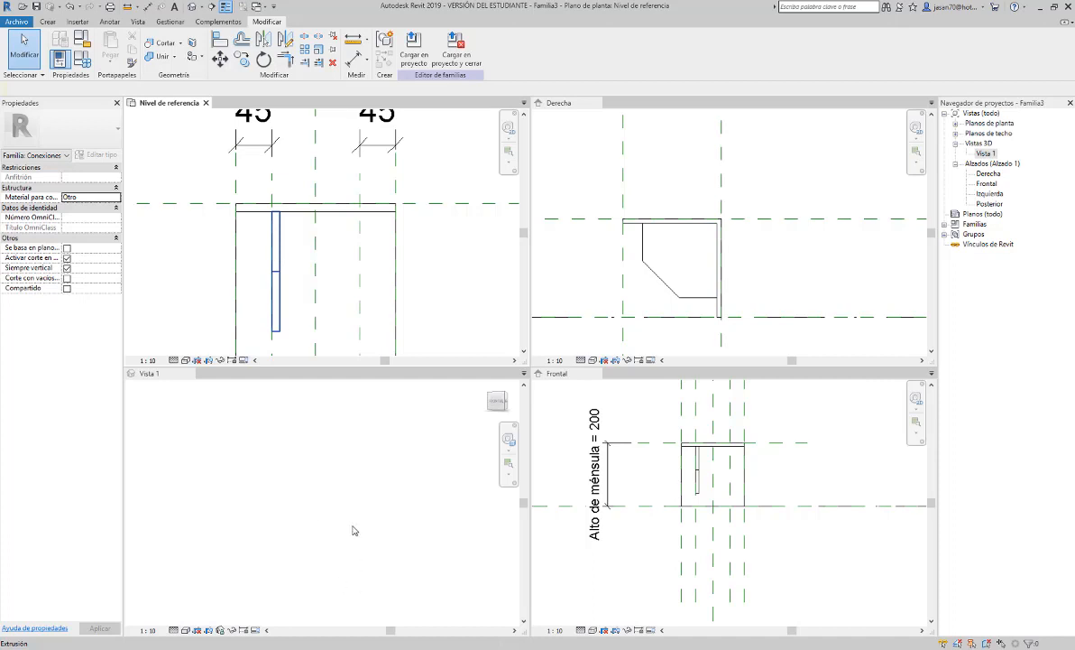
click(353, 484)
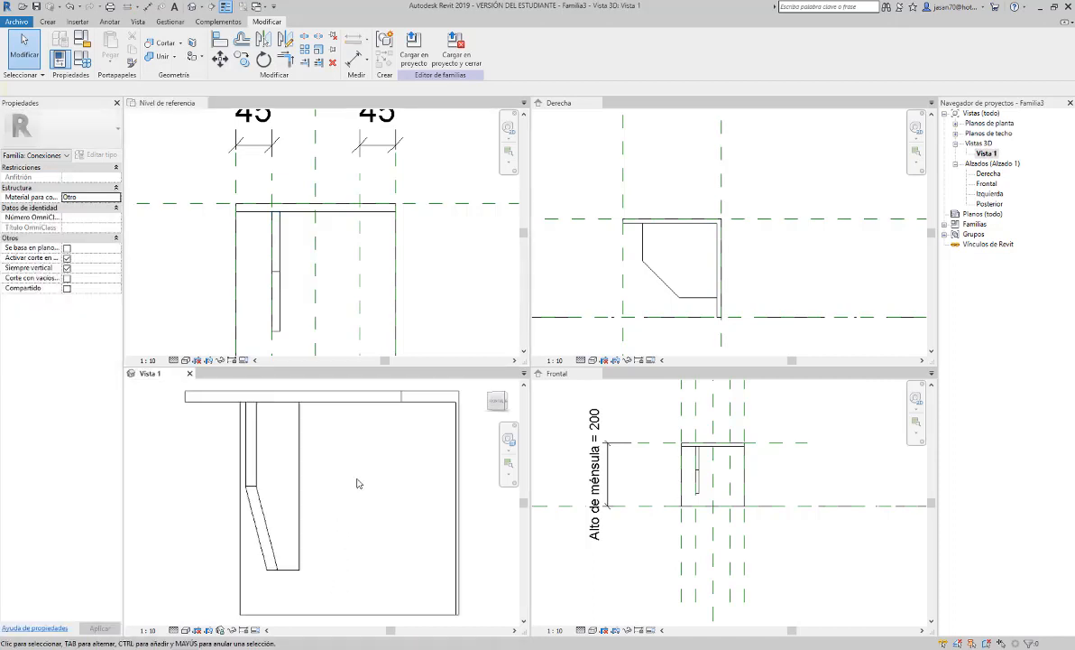
shift+middle_drag(344, 491, 405, 537)
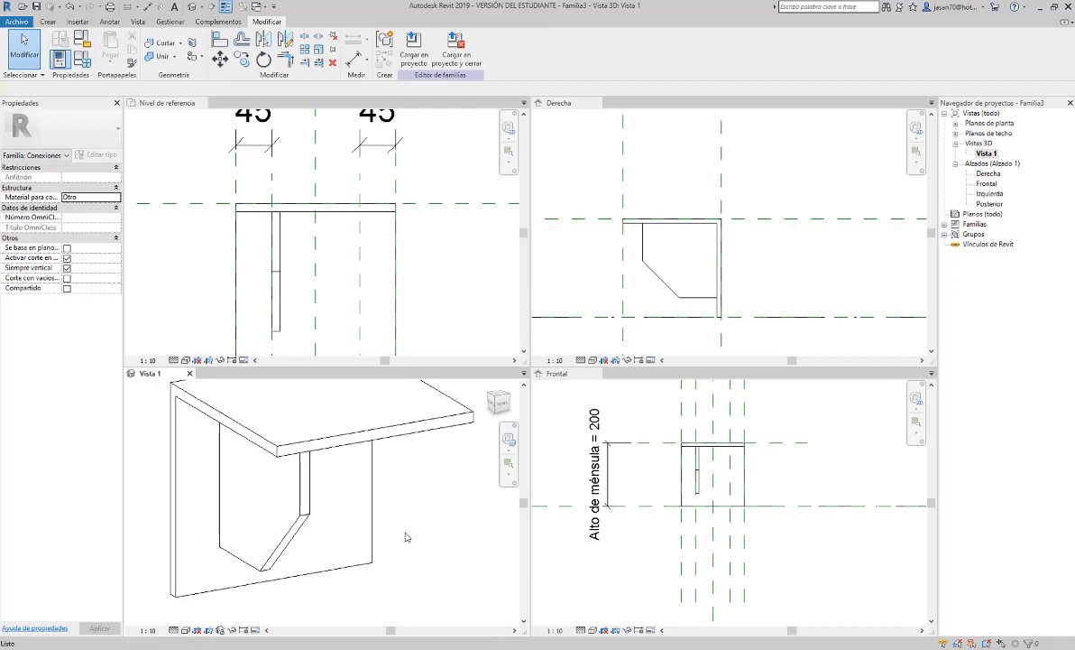
Set Ancho de ménsula to 300 in the family types and accept the change.
click(353, 283)
scroll(353, 283, down, 3)
middle_drag(384, 301, 366, 287)
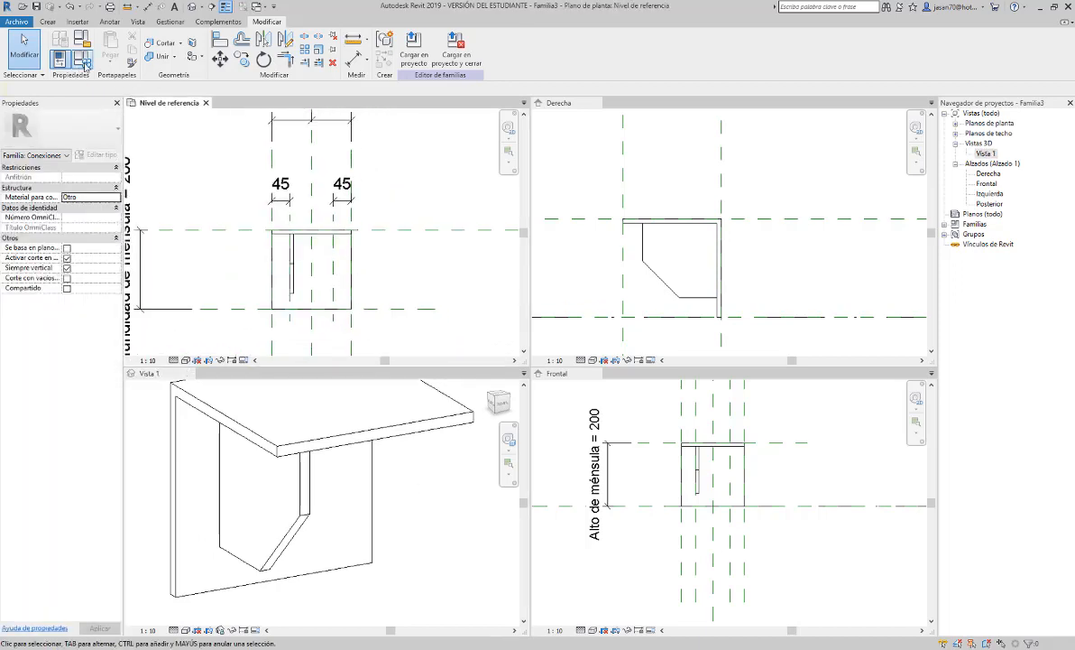
click(81, 59)
drag(298, 110, 772, 167)
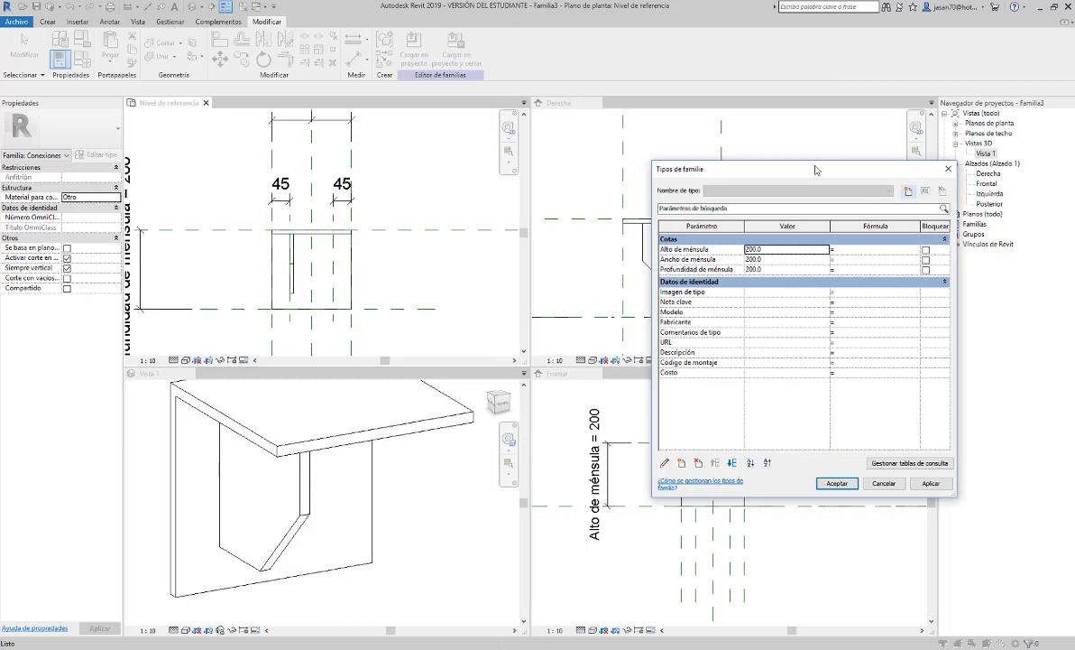
click(769, 261)
text(300)
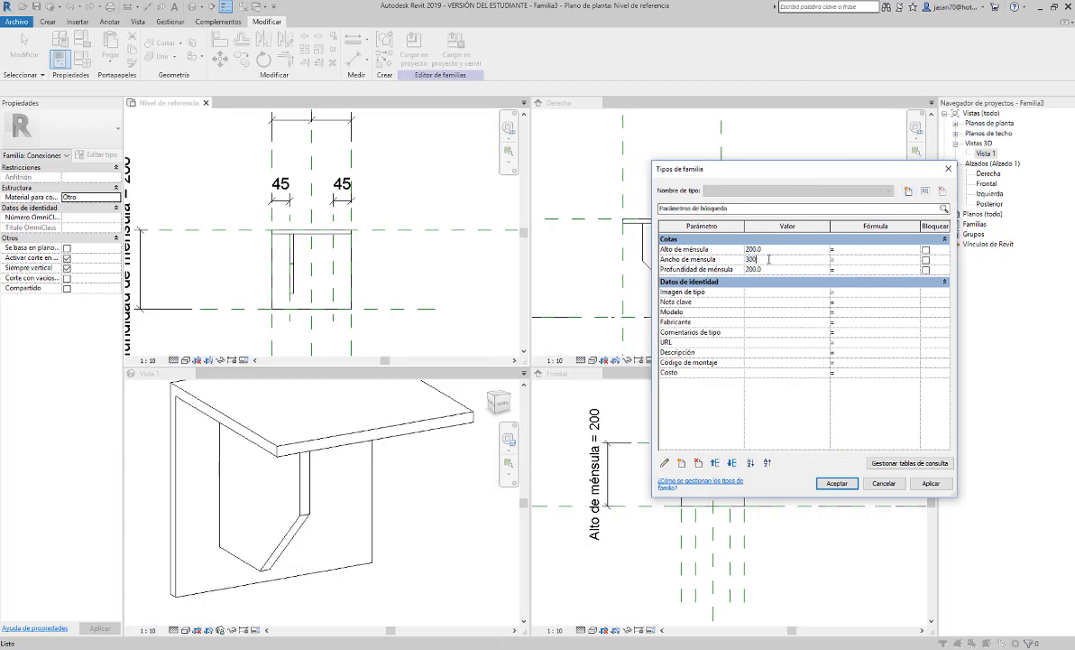
click(936, 483)
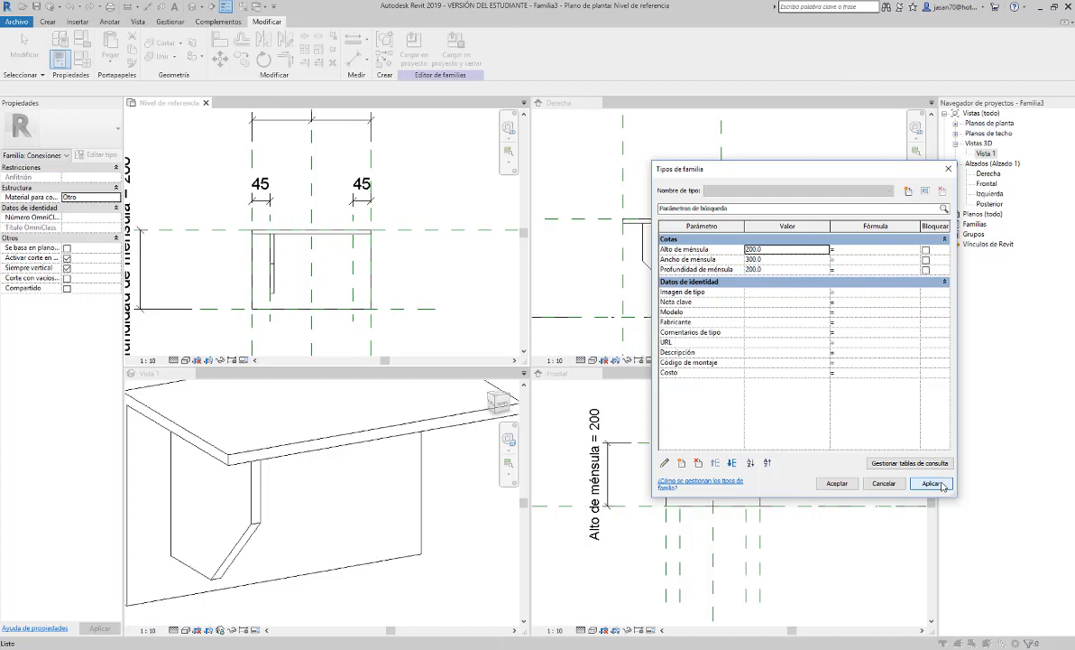
click(837, 483)
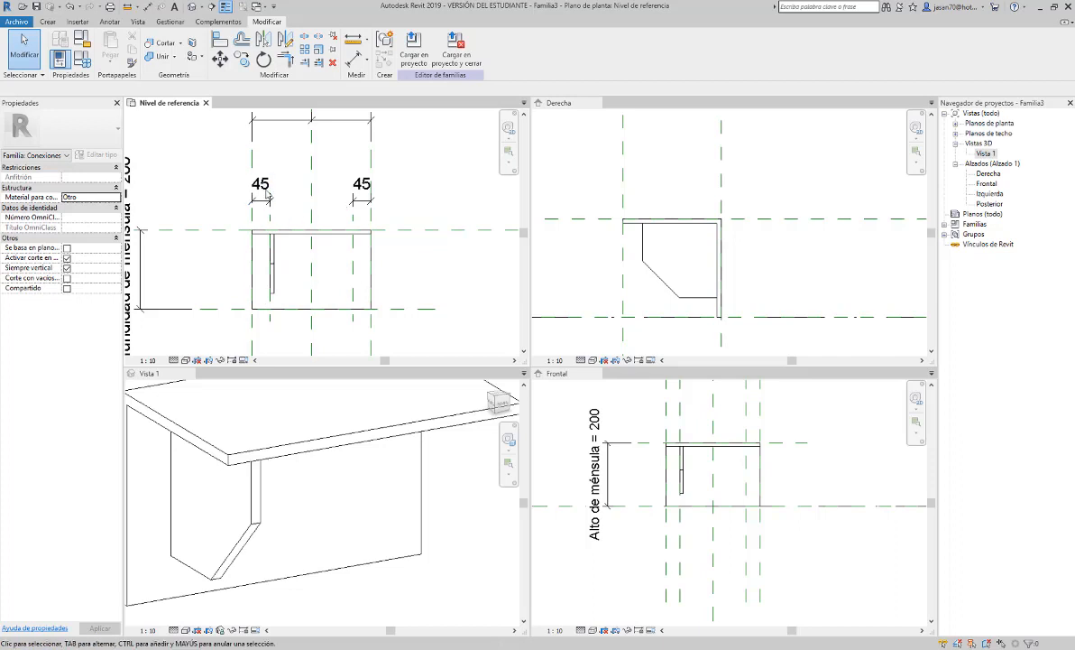
Examine the stiffener's position against the 45 offset reference planes in the reference level plan.
scroll(262, 233, up, 3)
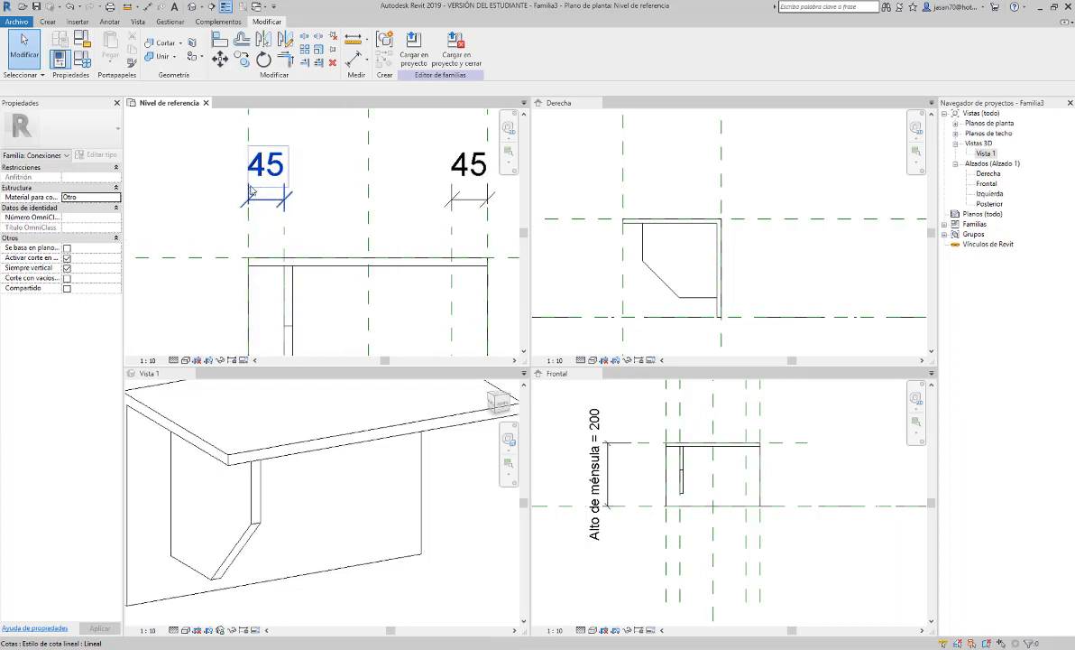
scroll(284, 215, down, 3)
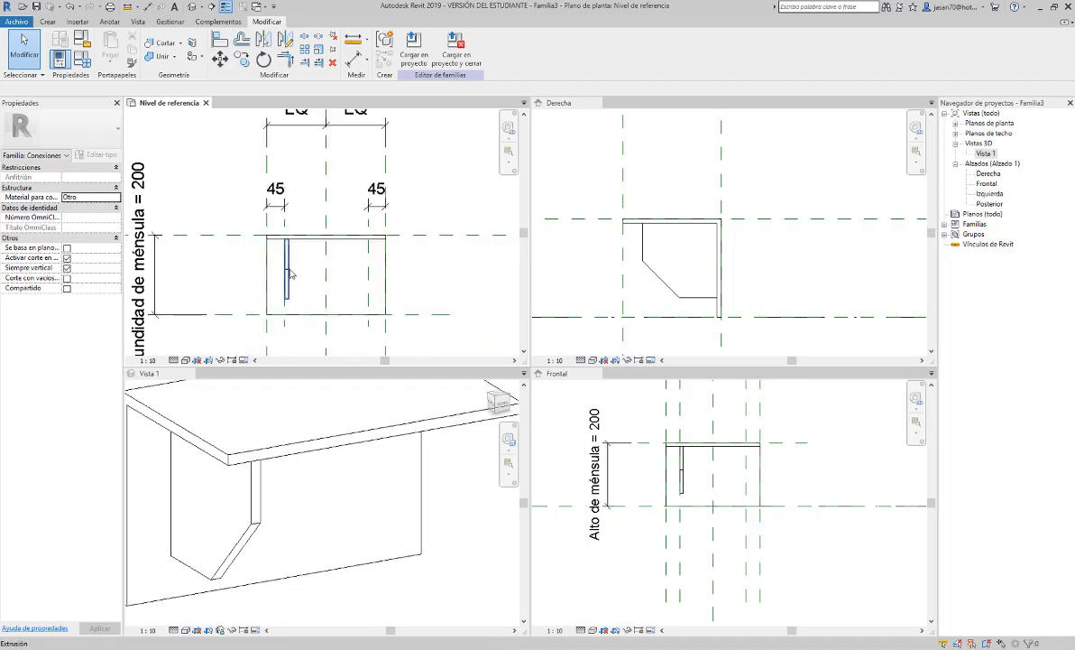
scroll(289, 260, up, 2)
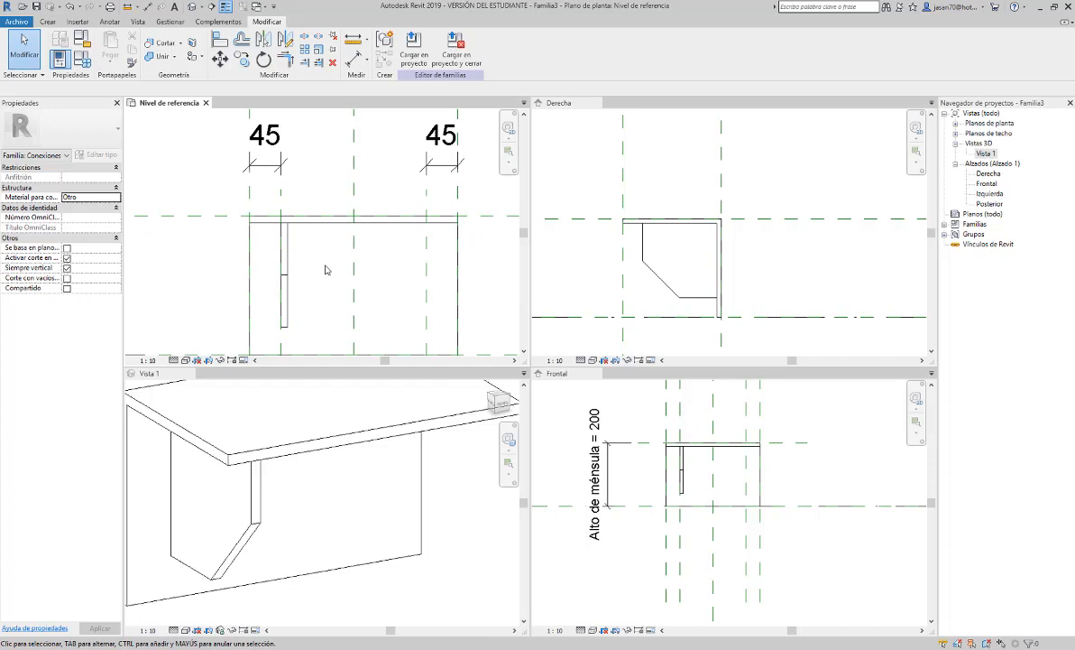
scroll(327, 270, down, 3)
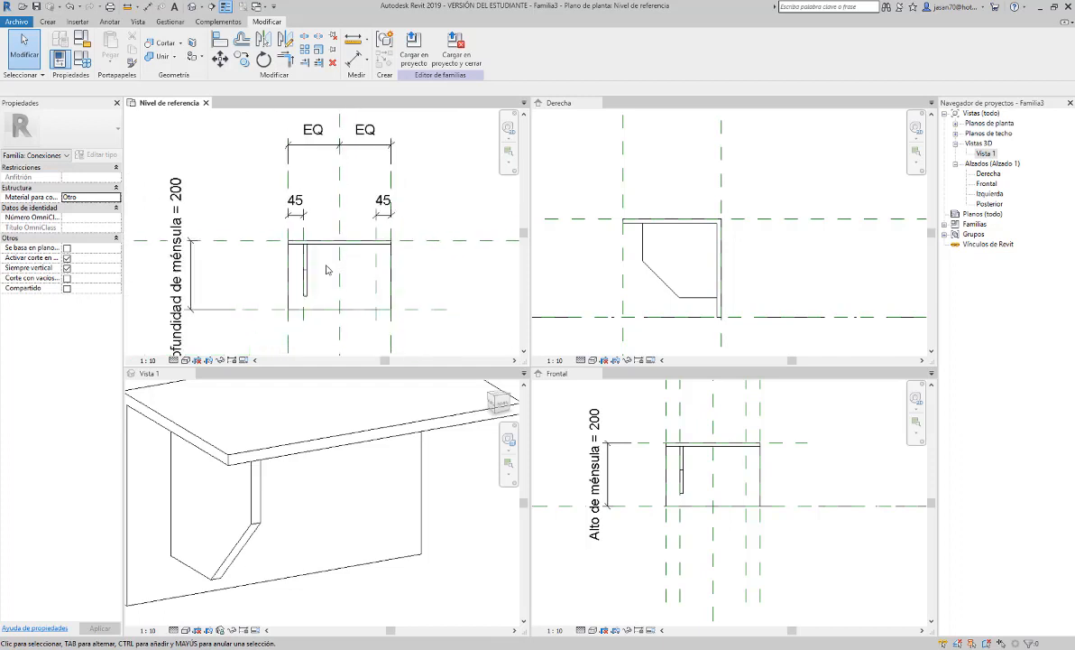
middle_drag(338, 272, 335, 242)
scroll(309, 218, up, 1)
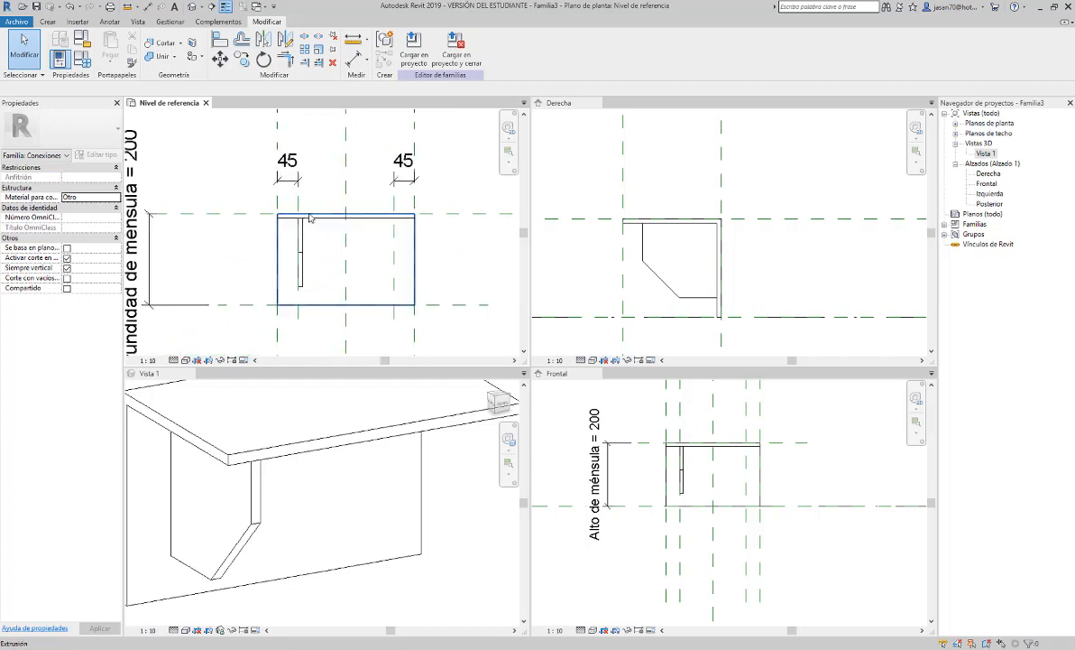
scroll(370, 209, down, 1)
Open the Izquierda elevation and frame the bracket's profile in it.
click(669, 163)
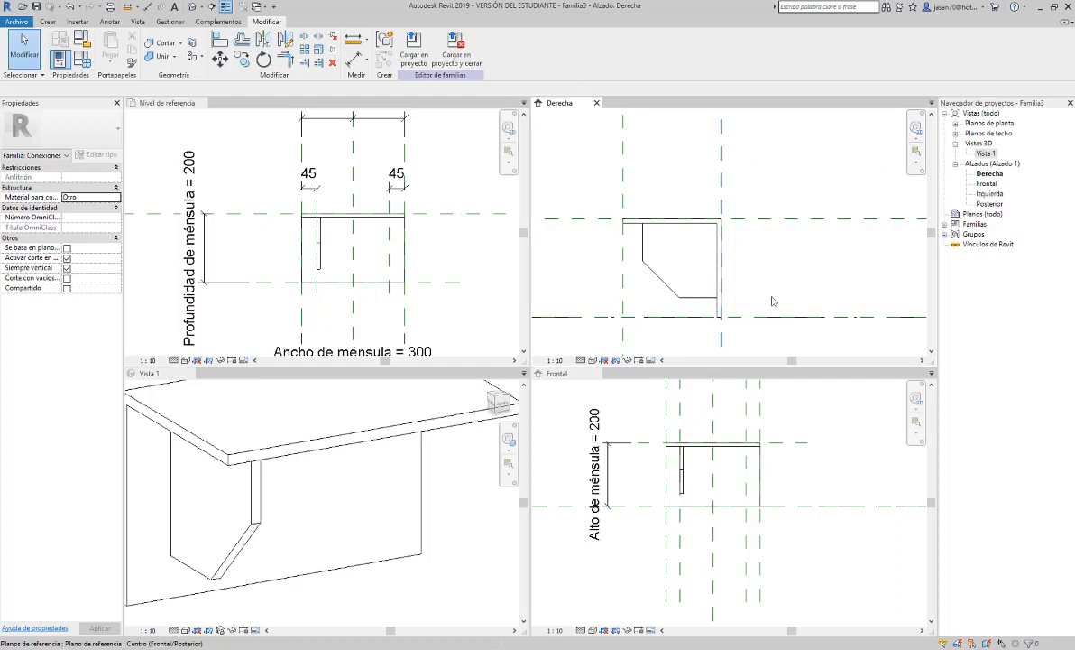
double_click(995, 195)
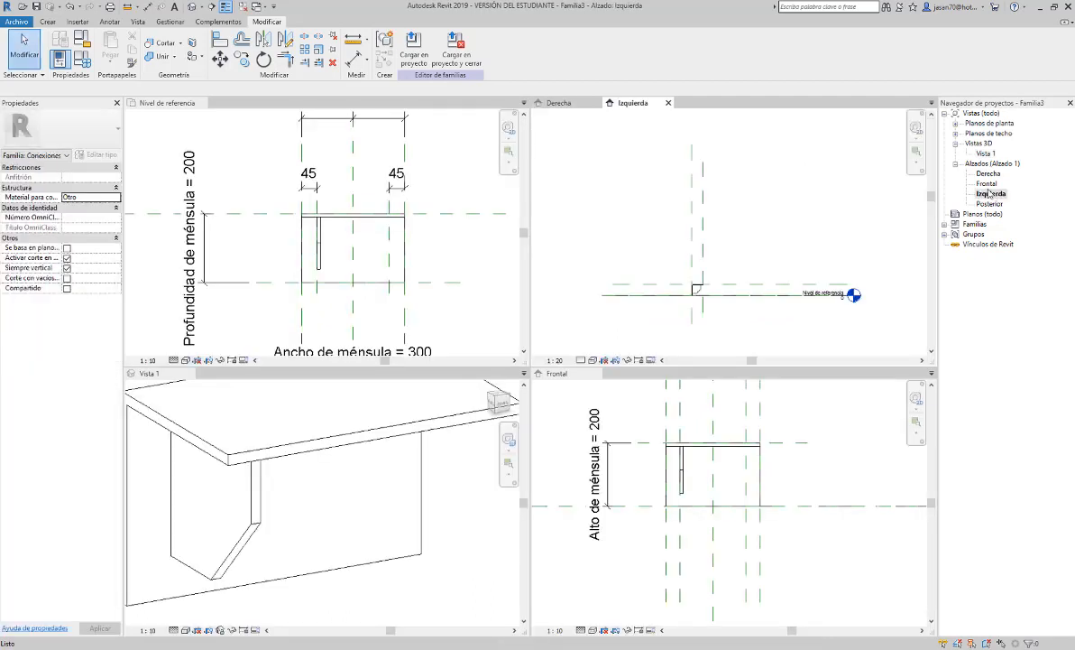
scroll(668, 298, up, 6)
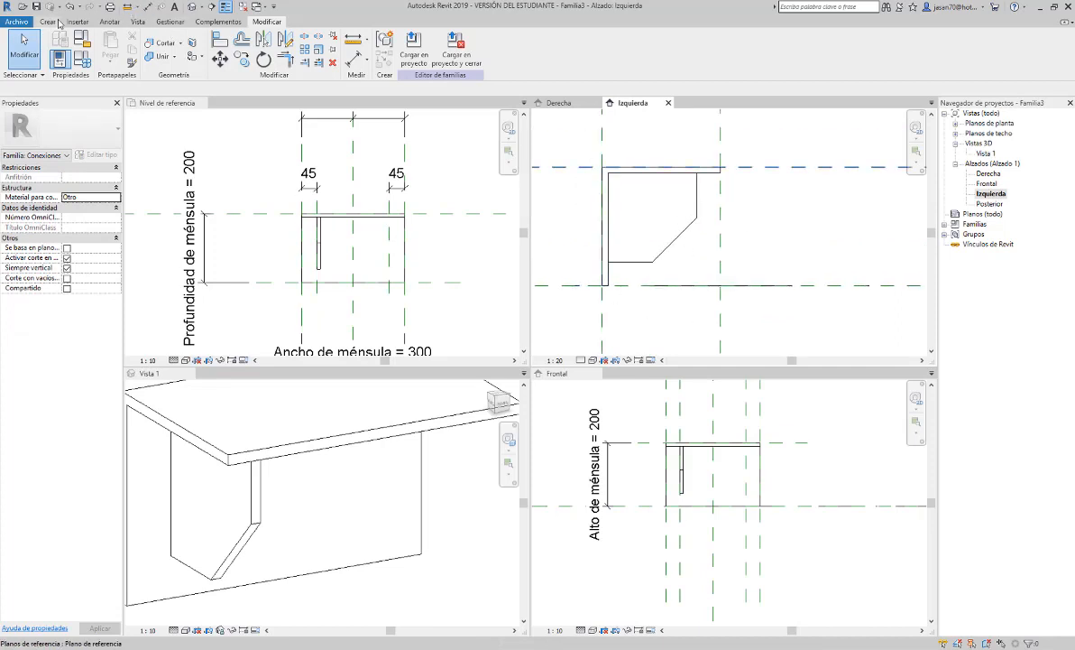
Start an extrusion on the right-hand 45 offset reference plane as work plane, with Alzado: Izquierda as the sketch view.
click(50, 21)
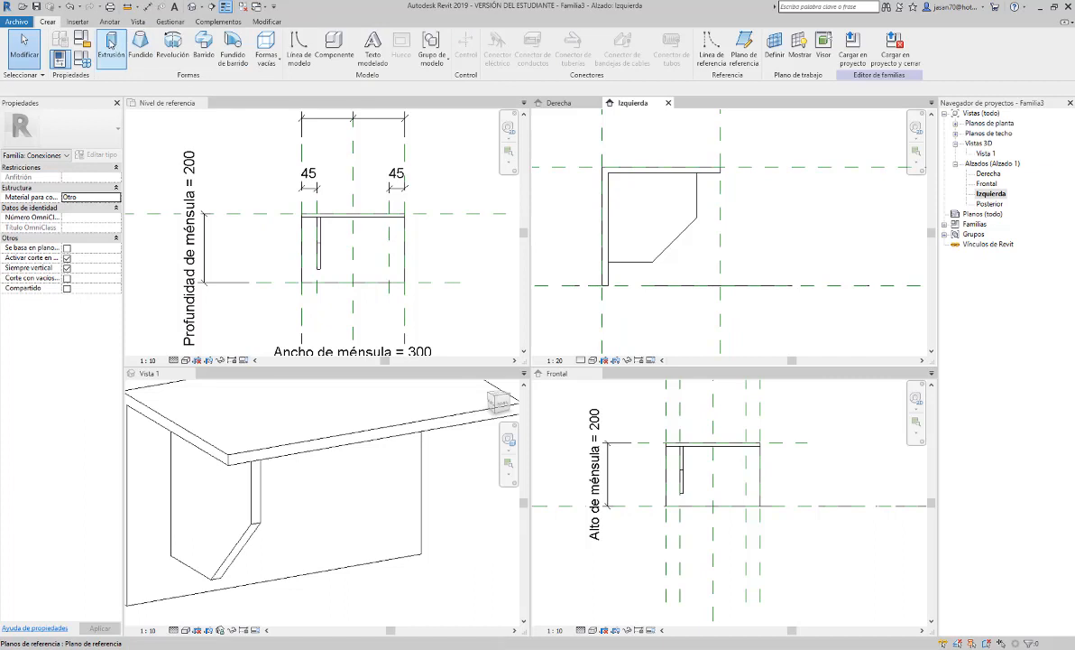
click(110, 43)
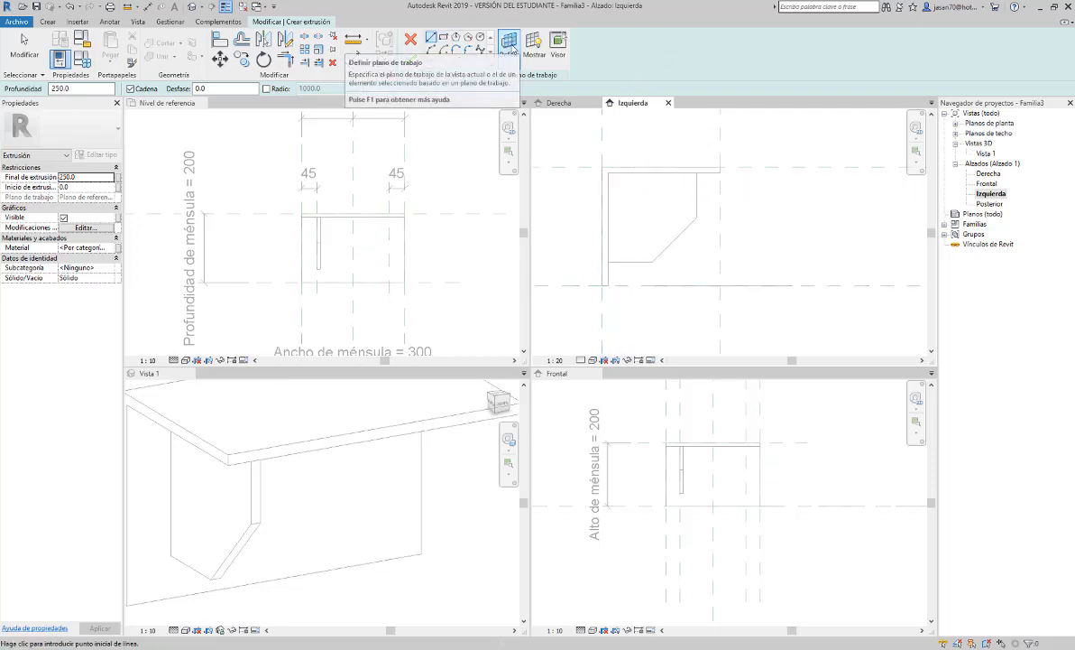
click(511, 47)
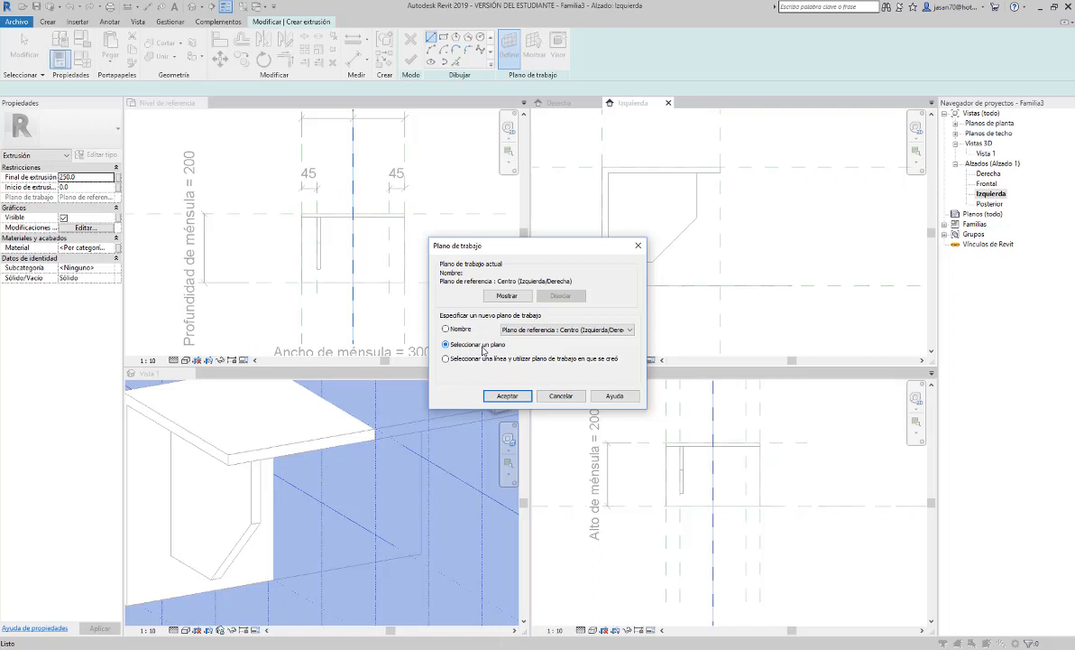
click(515, 397)
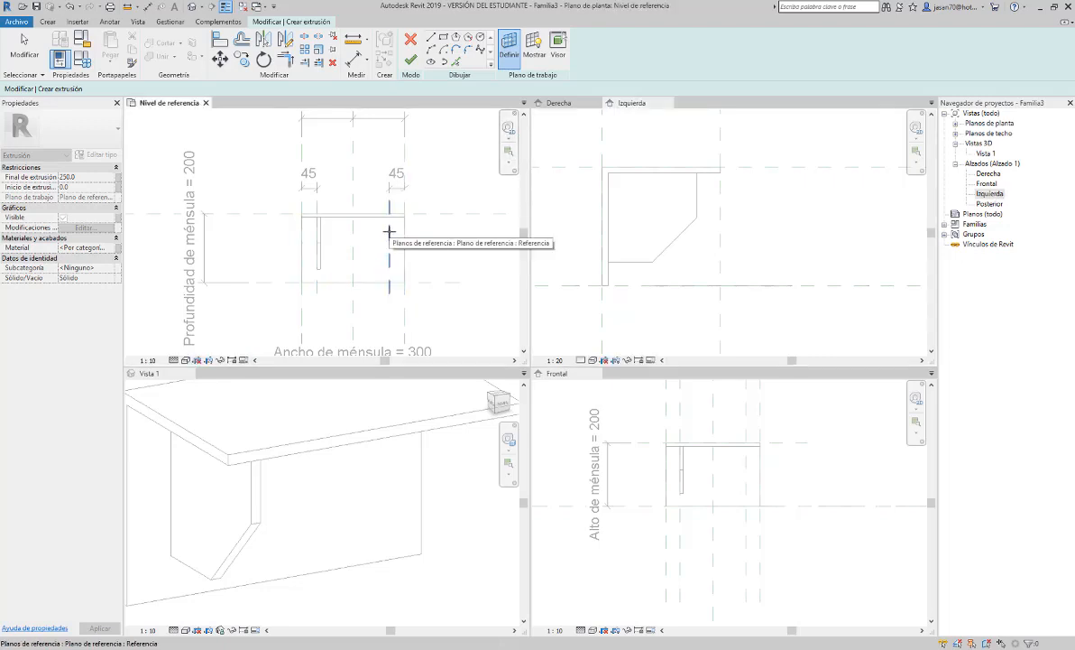
click(389, 232)
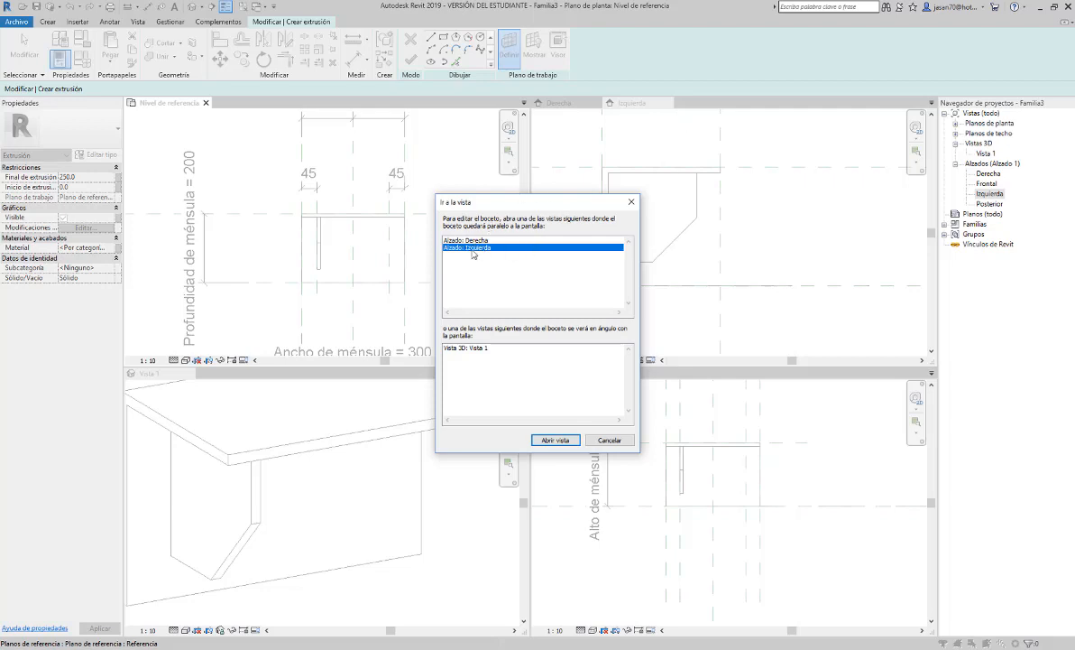
click(554, 440)
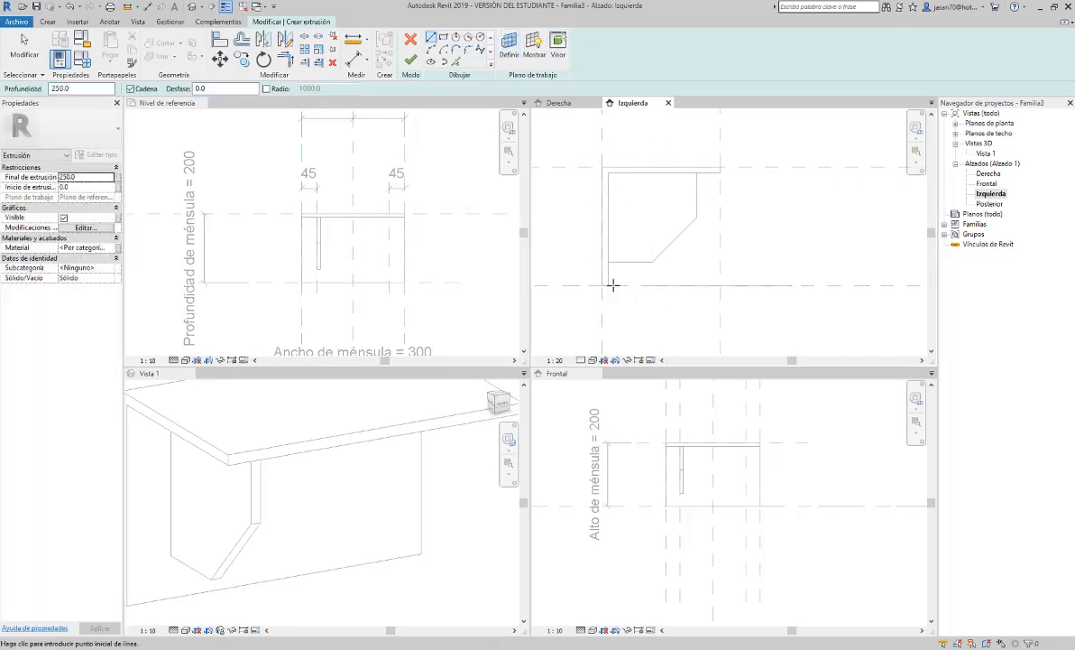
Trace the existing stiffener's chamfered outline as a closed profile, with a 150 back edge and 75 front edge, and finish the sketch.
click(697, 217)
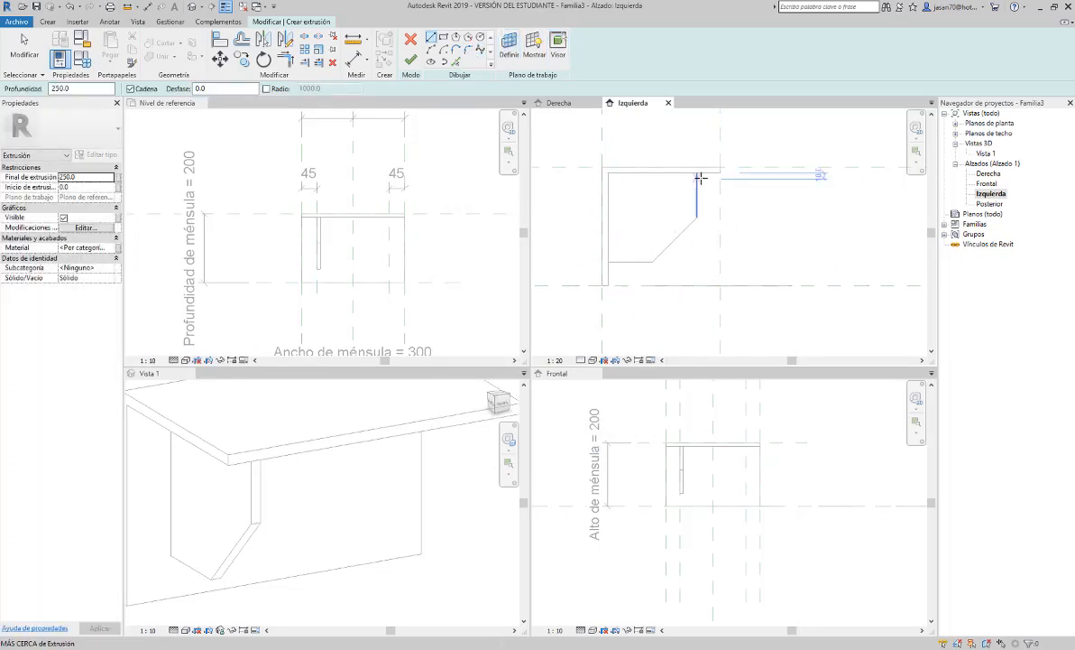
click(697, 171)
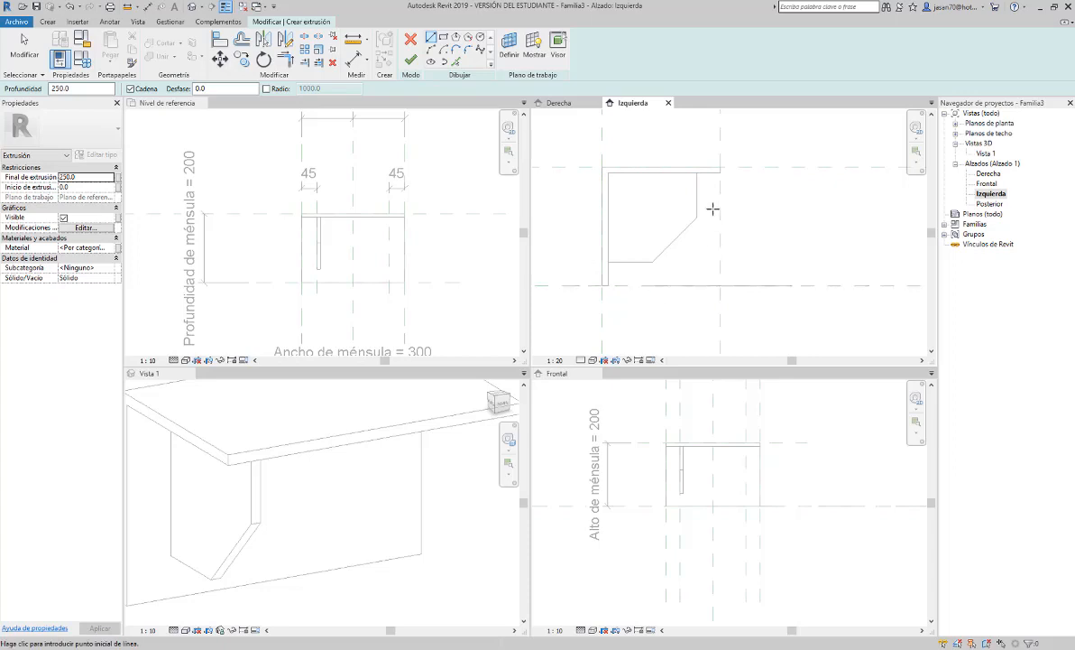
click(608, 172)
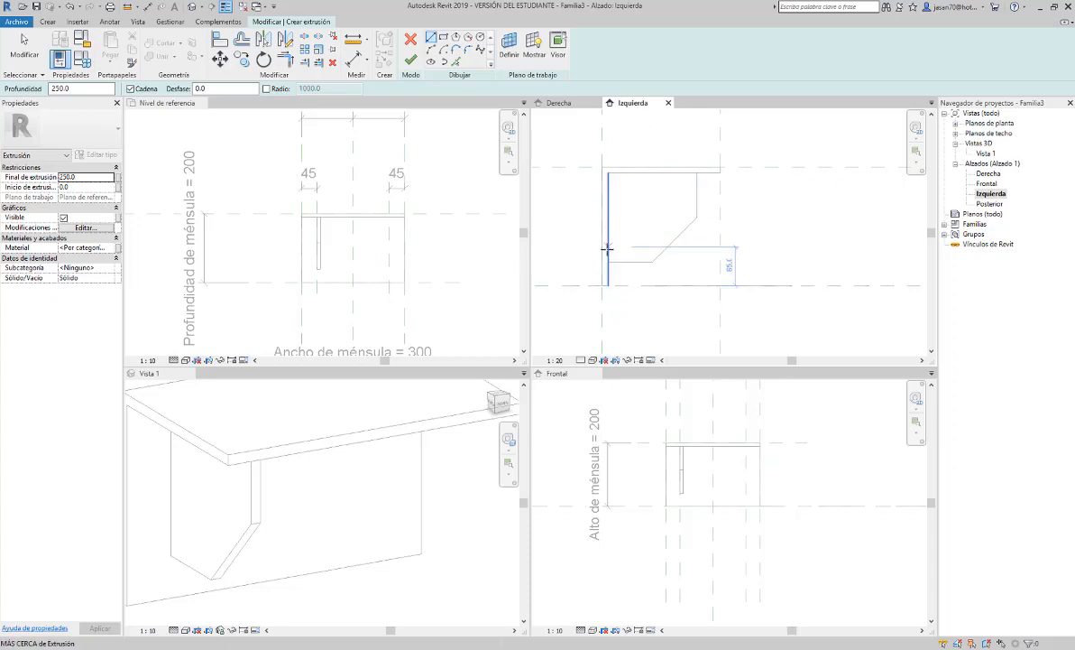
click(608, 262)
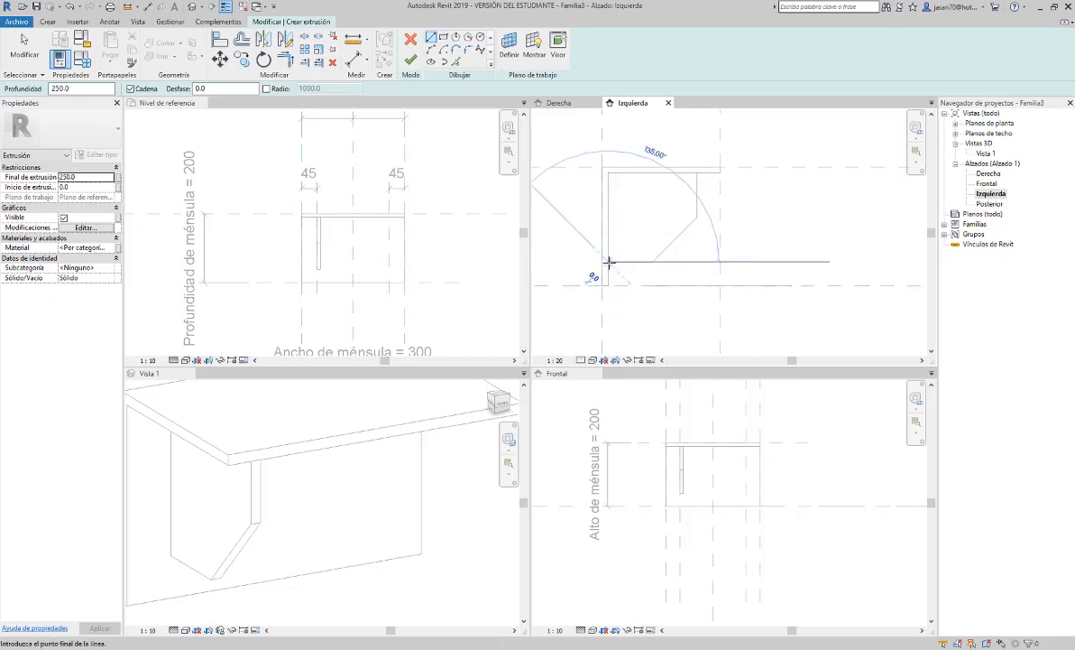
click(609, 173)
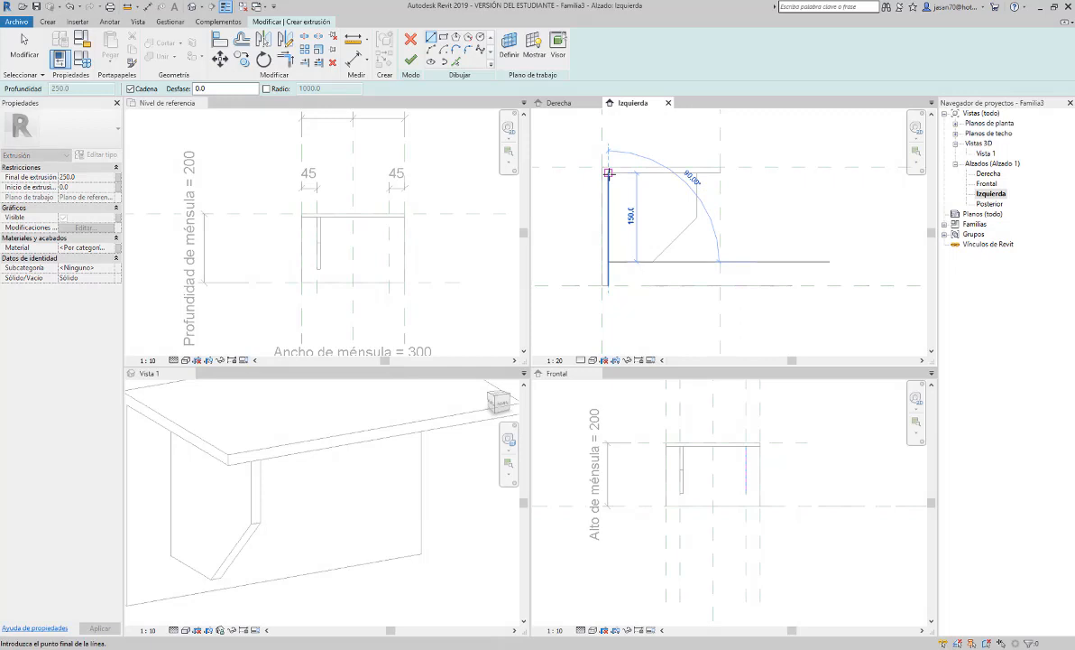
click(698, 172)
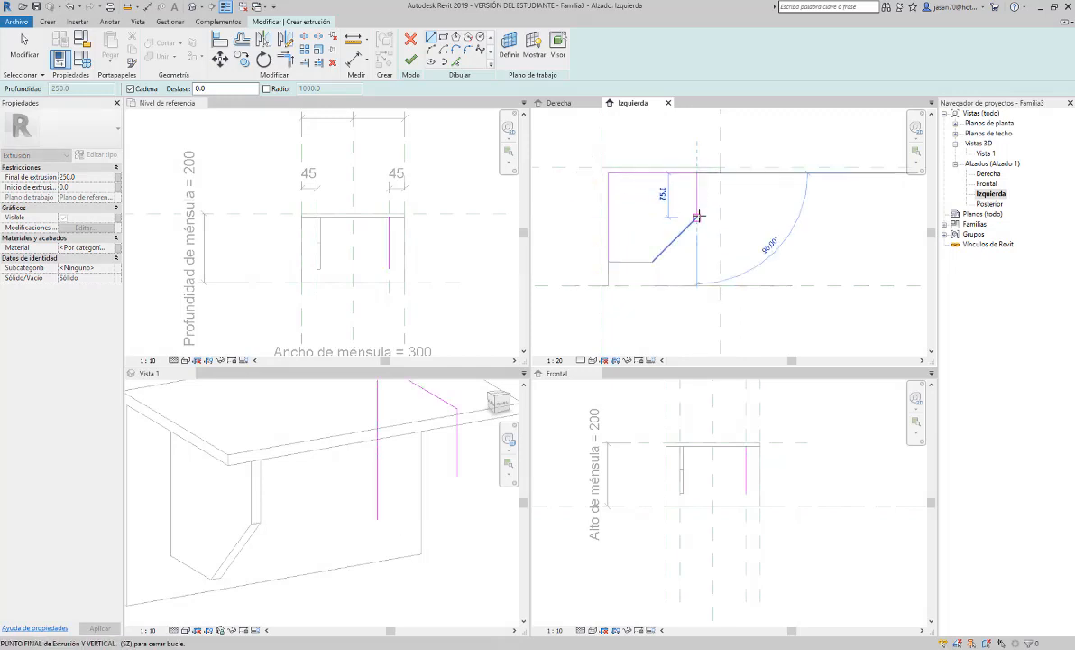
click(697, 218)
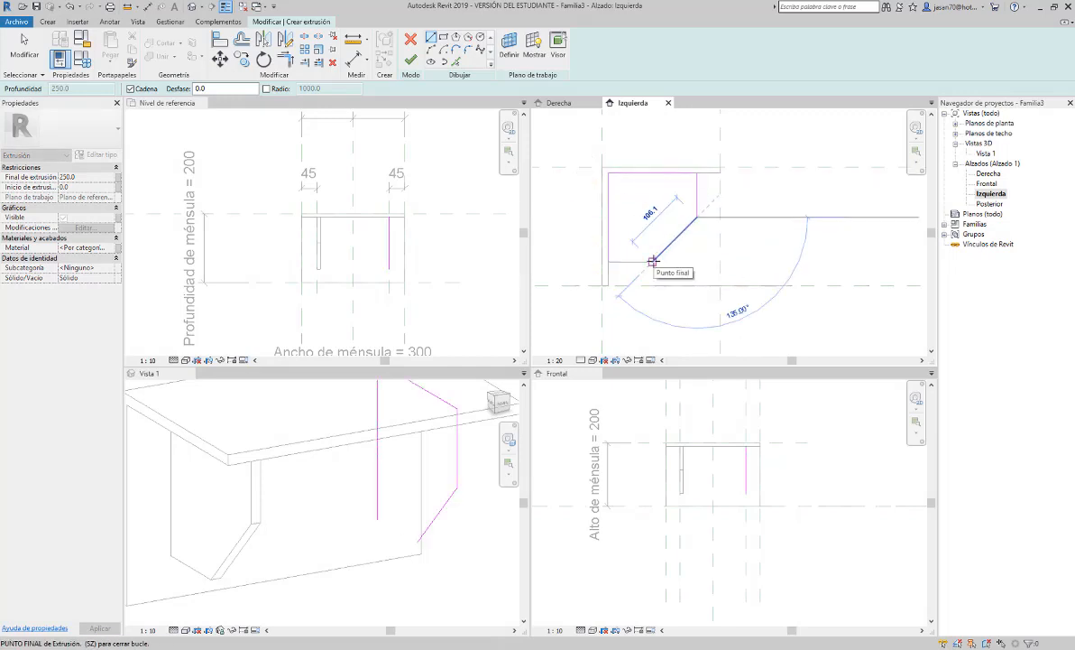
click(653, 262)
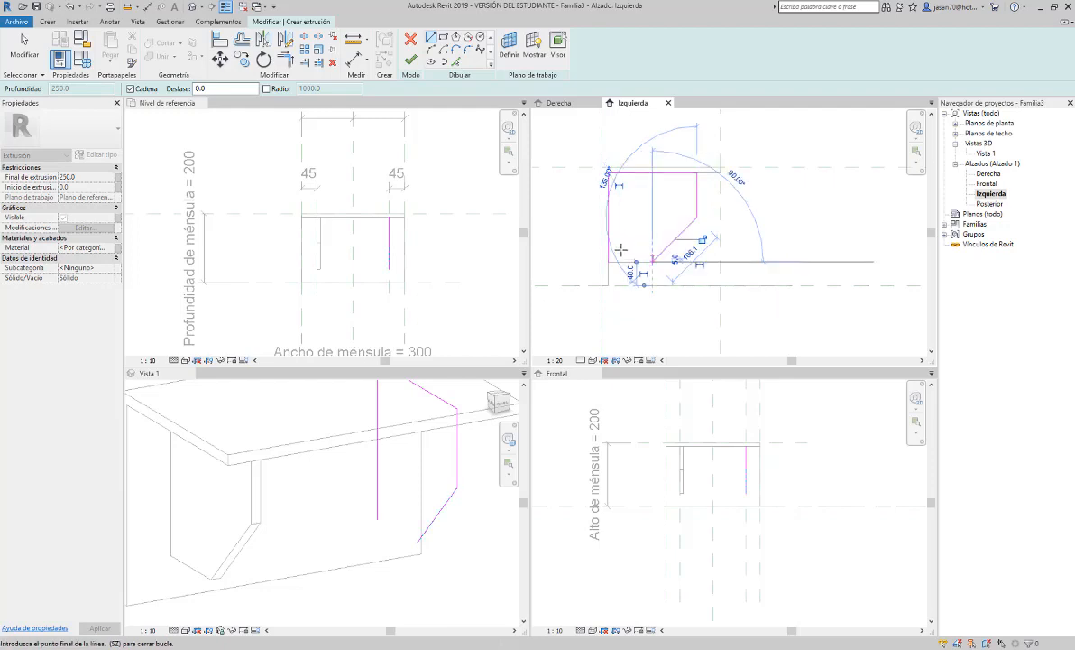
click(609, 262)
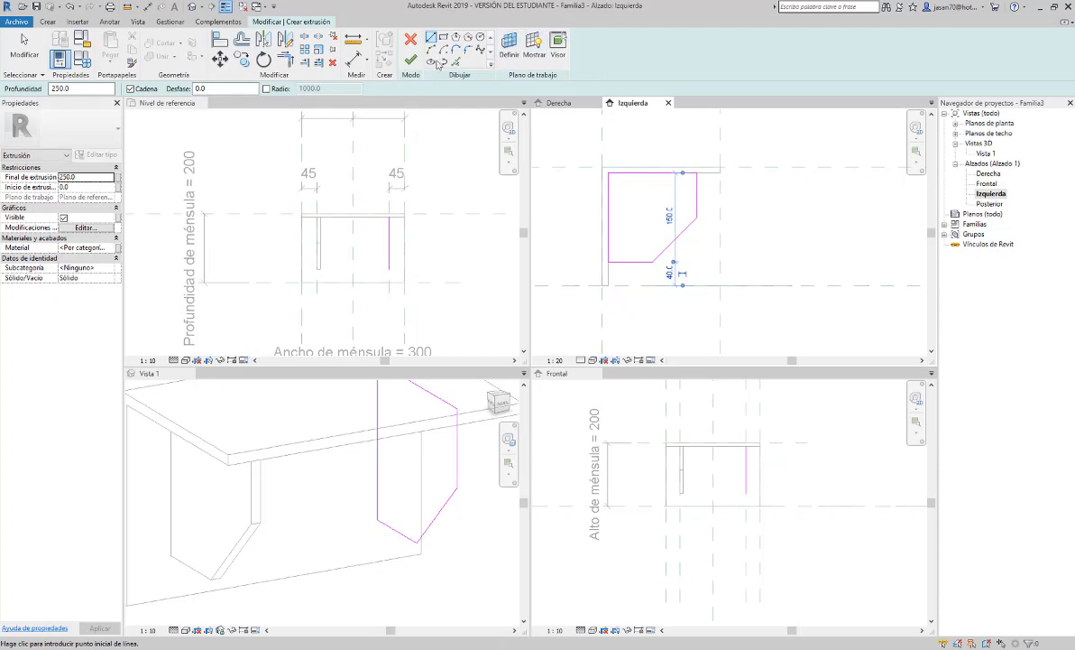
click(411, 61)
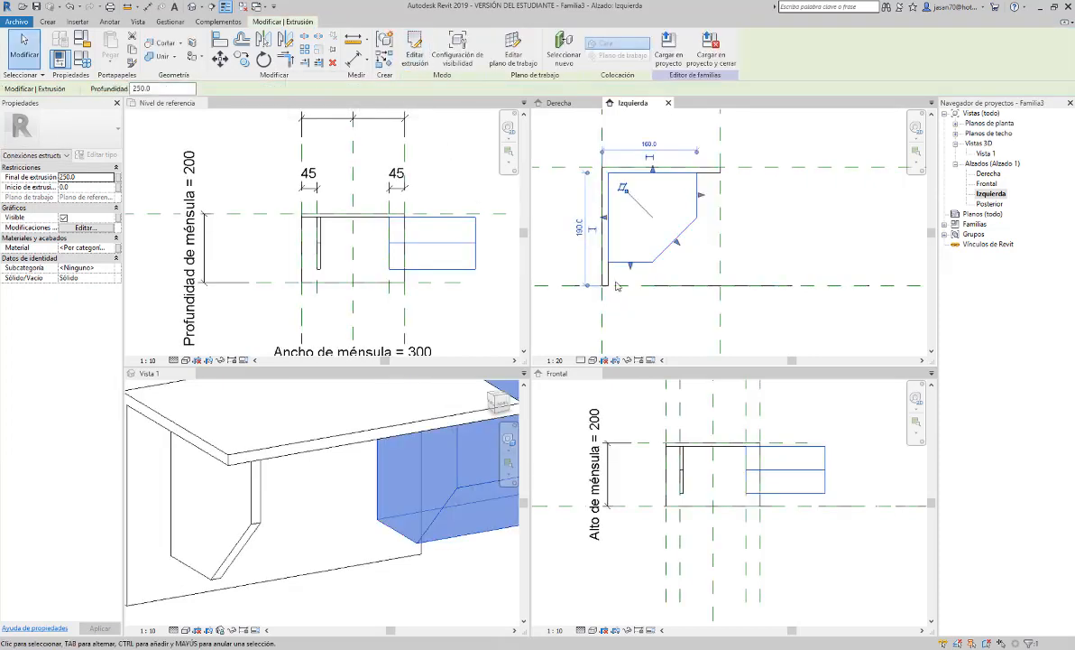
Set the second stiffener's extrusion end (Final de extrusión) to -10 so it extends towards the bracket's centre.
click(489, 259)
scroll(380, 224, up, 1)
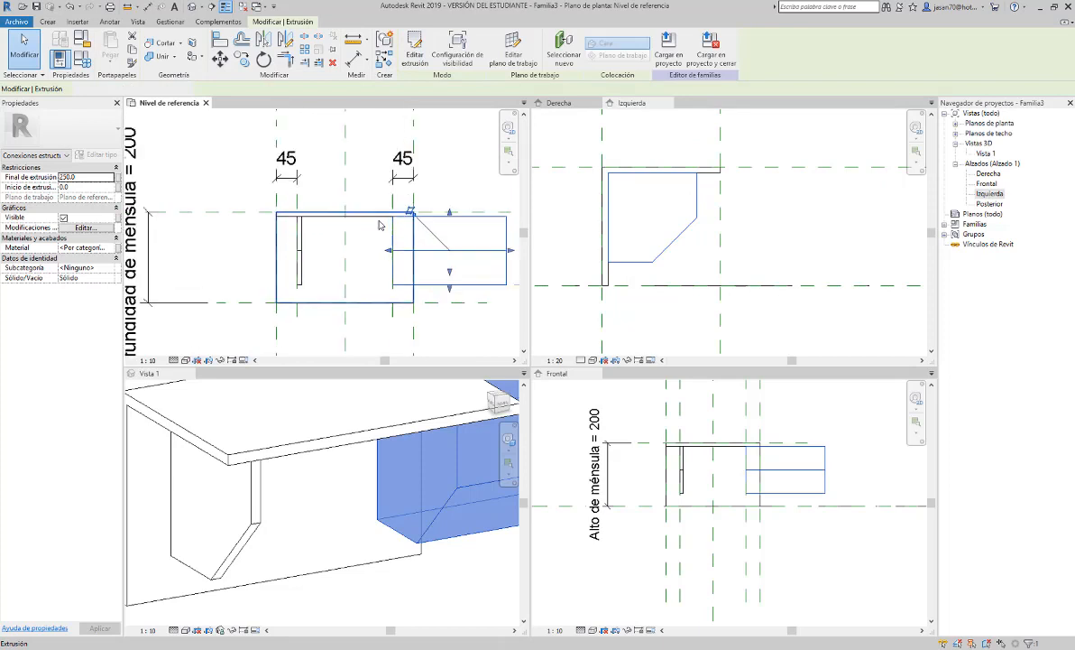
click(470, 186)
scroll(470, 186, down, 1)
middle_drag(470, 185, 422, 208)
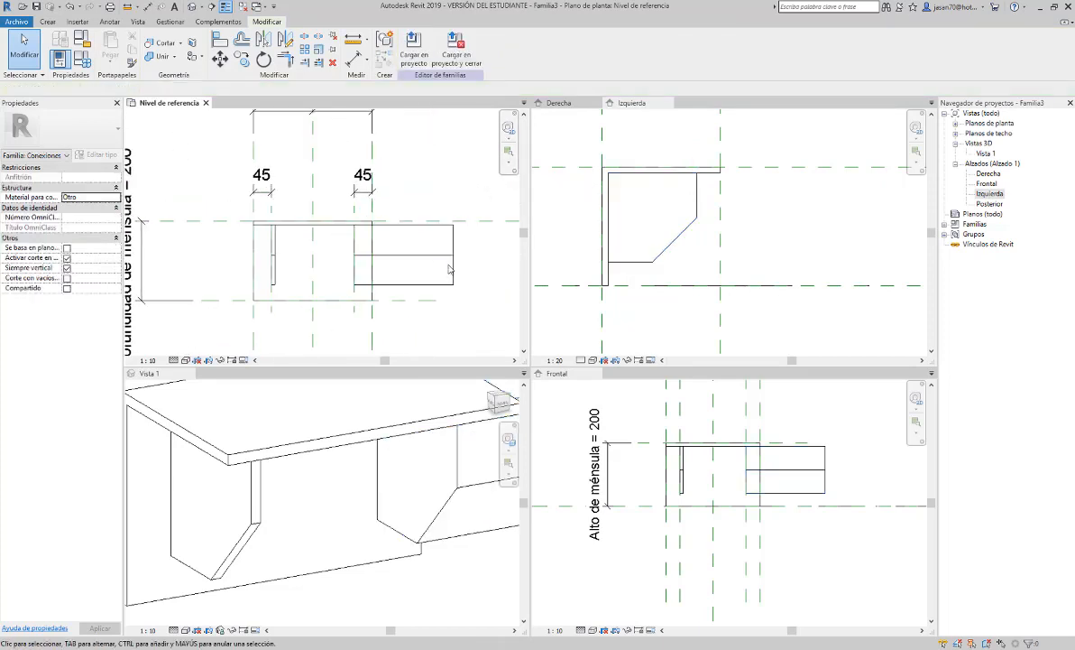
click(423, 246)
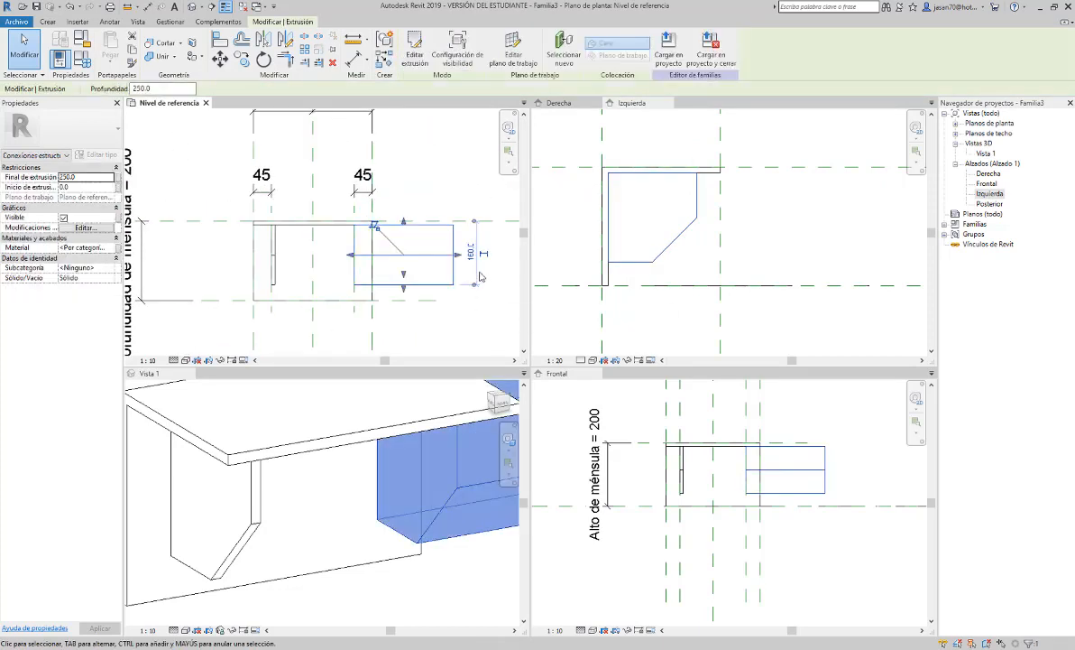
scroll(459, 258, up, 2)
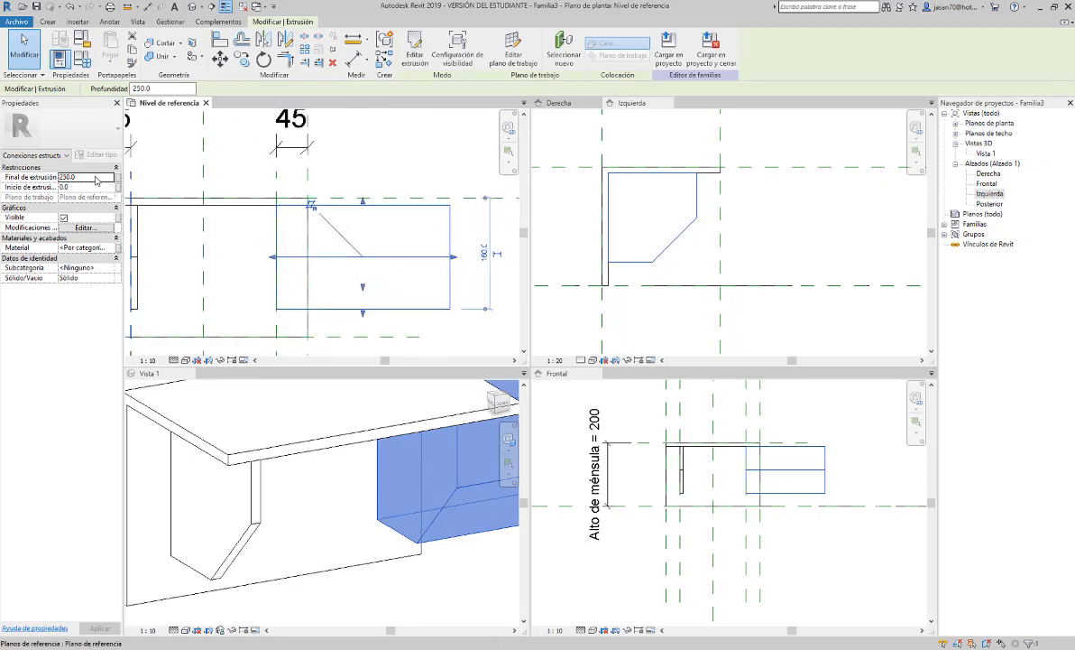
middle_drag(211, 177, 277, 153)
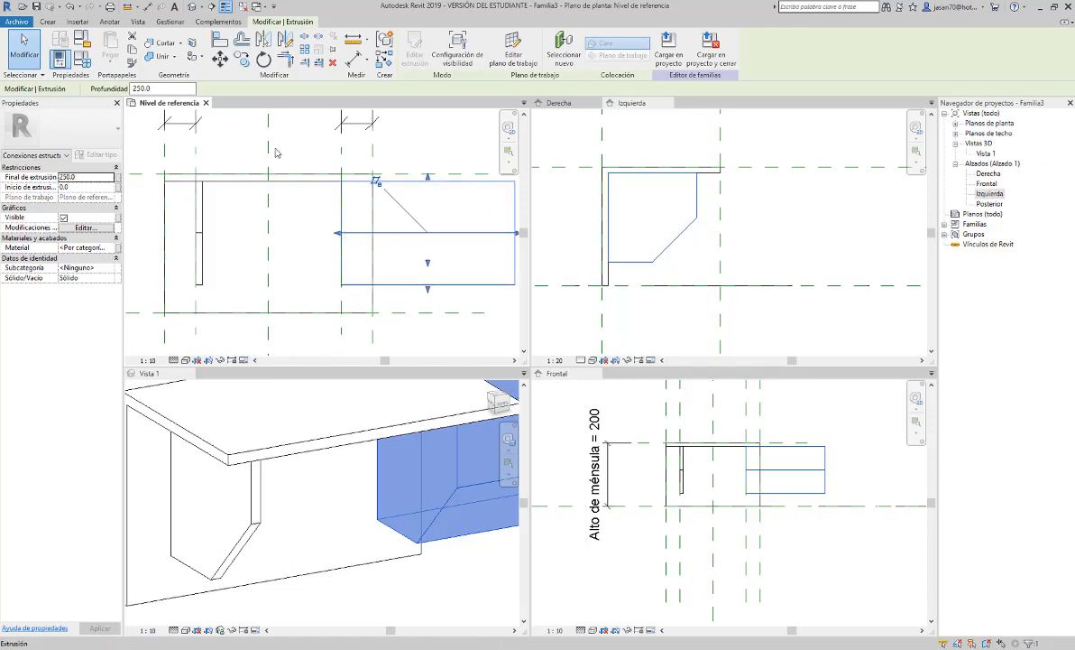
click(91, 177)
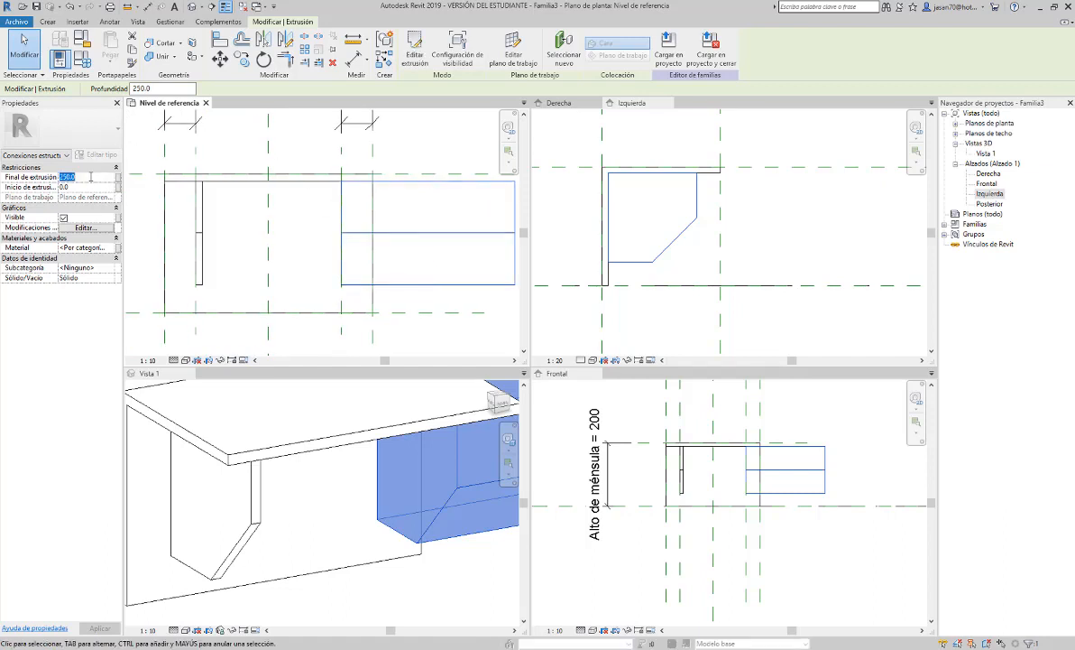
text(-10.0)
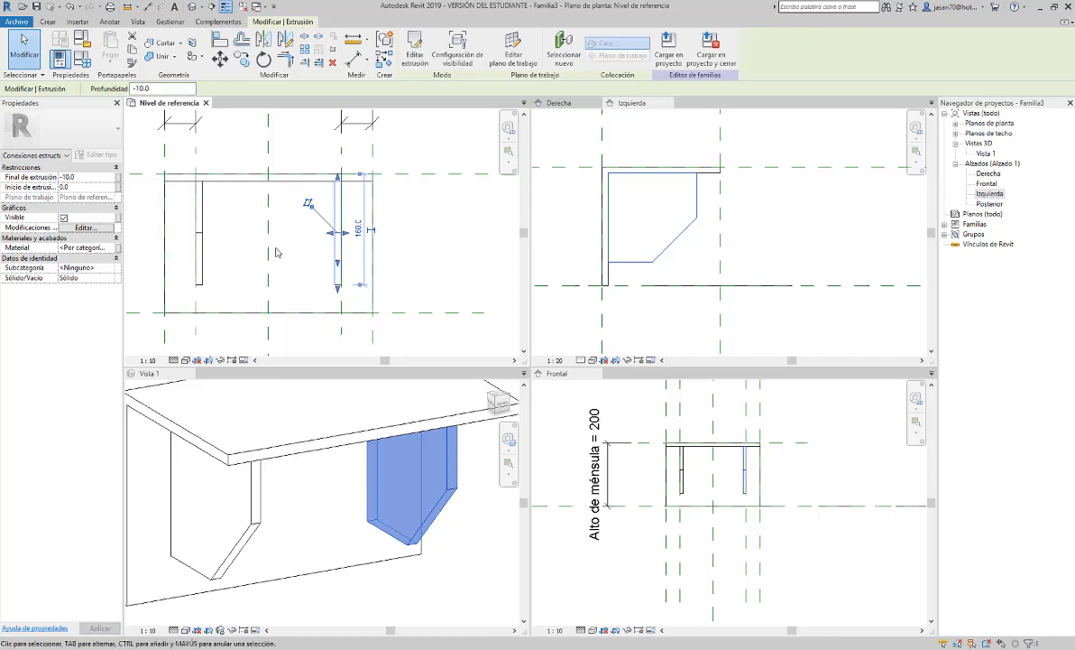
click(304, 259)
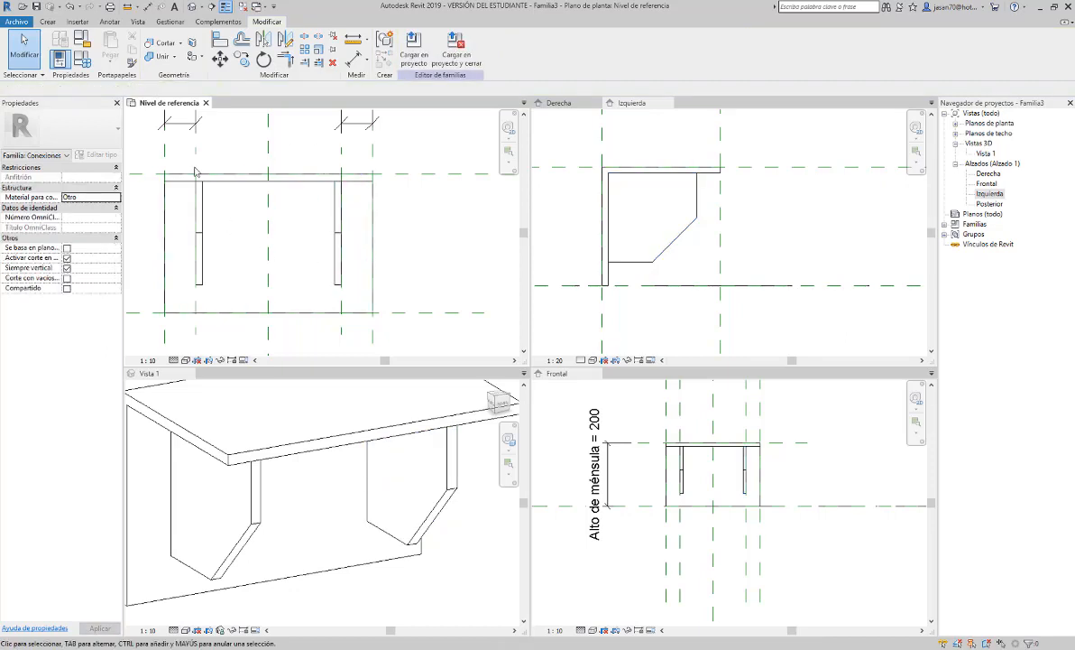
Set Ancho de ménsula to 200 in the family types and apply it to test both stiffeners.
scroll(370, 237, down, 2)
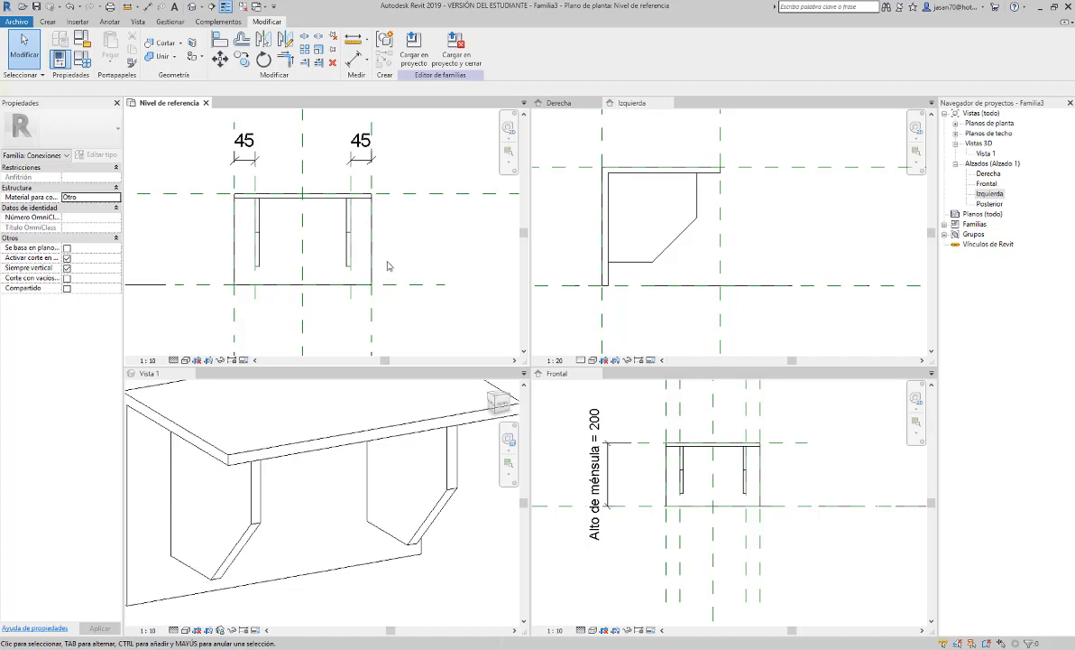
click(82, 57)
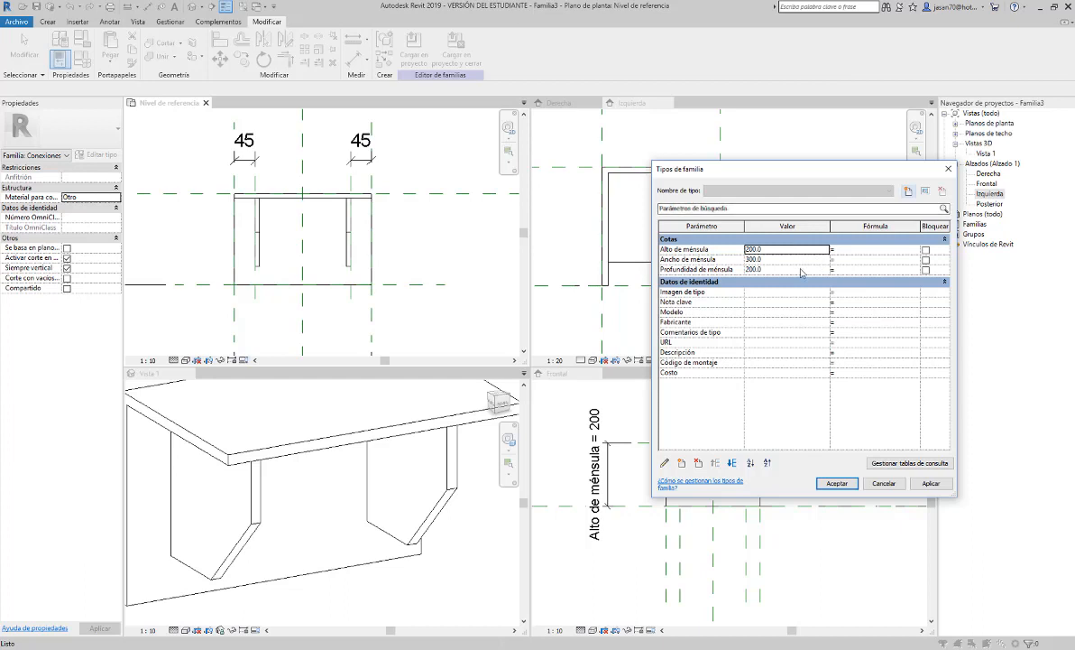
click(794, 262)
text(200)
click(942, 485)
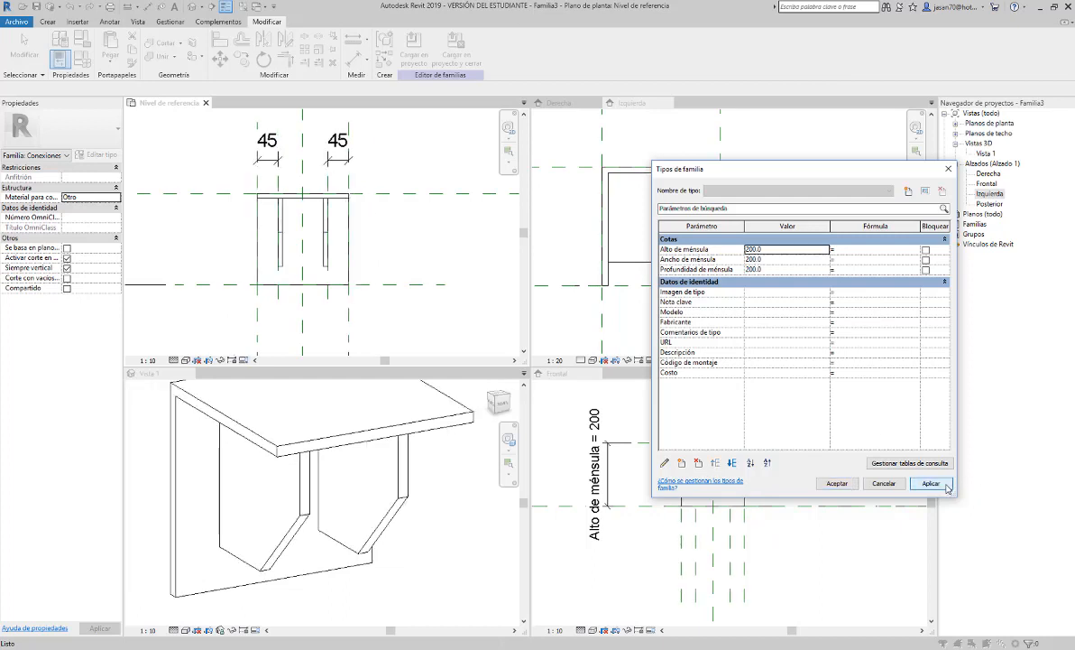
Set Ancho de ménsula to 250, apply it and accept the family types.
click(768, 260)
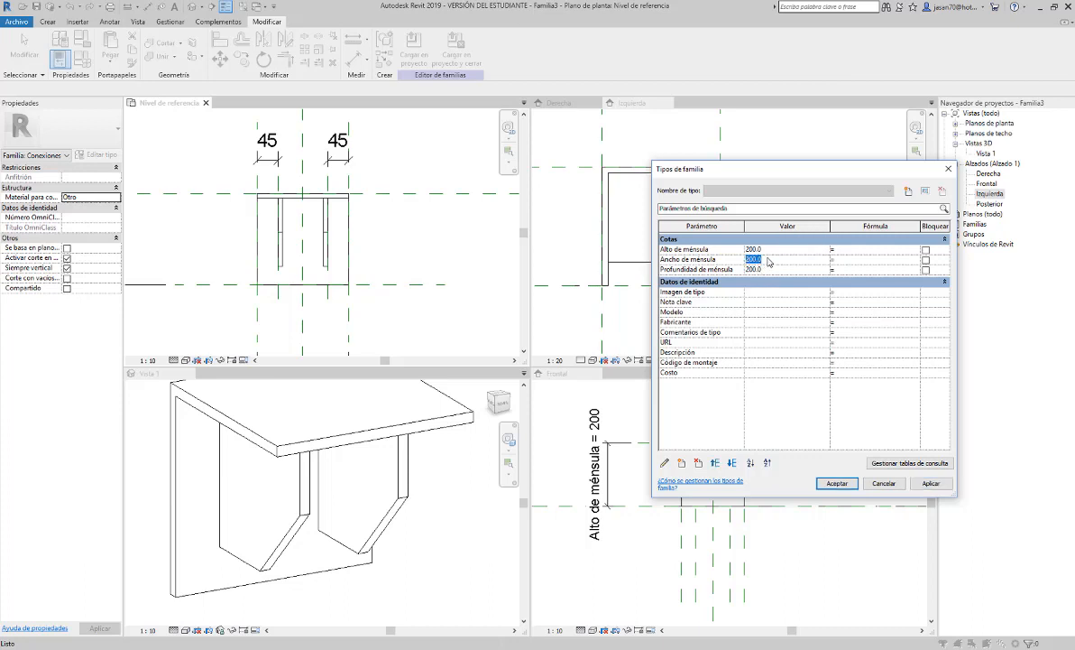
text(250)
key(Tab)
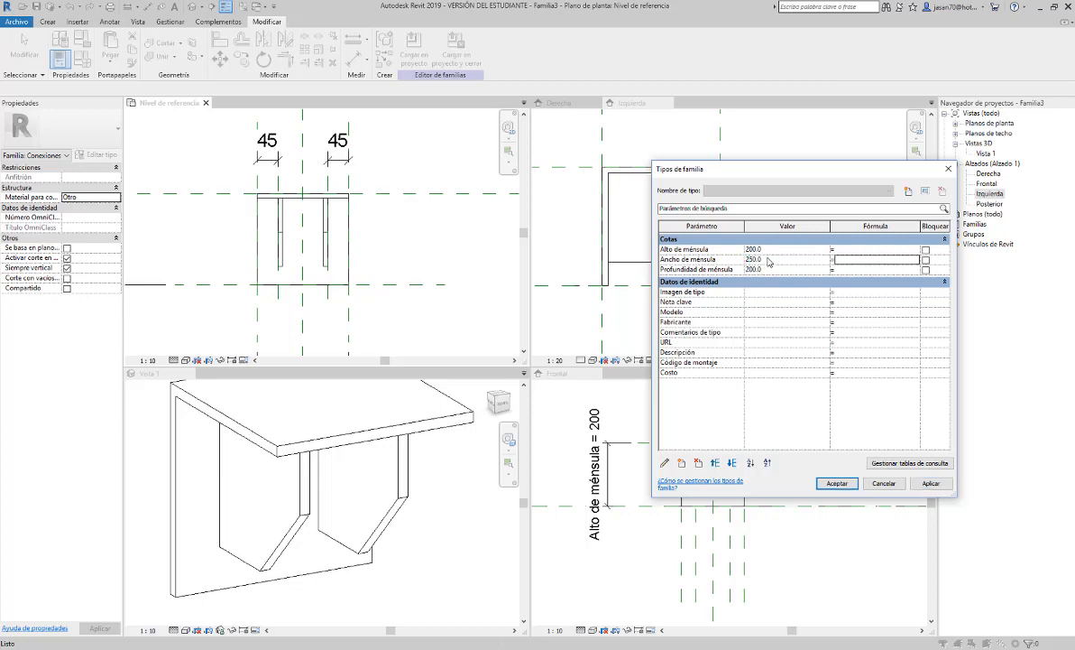
click(931, 483)
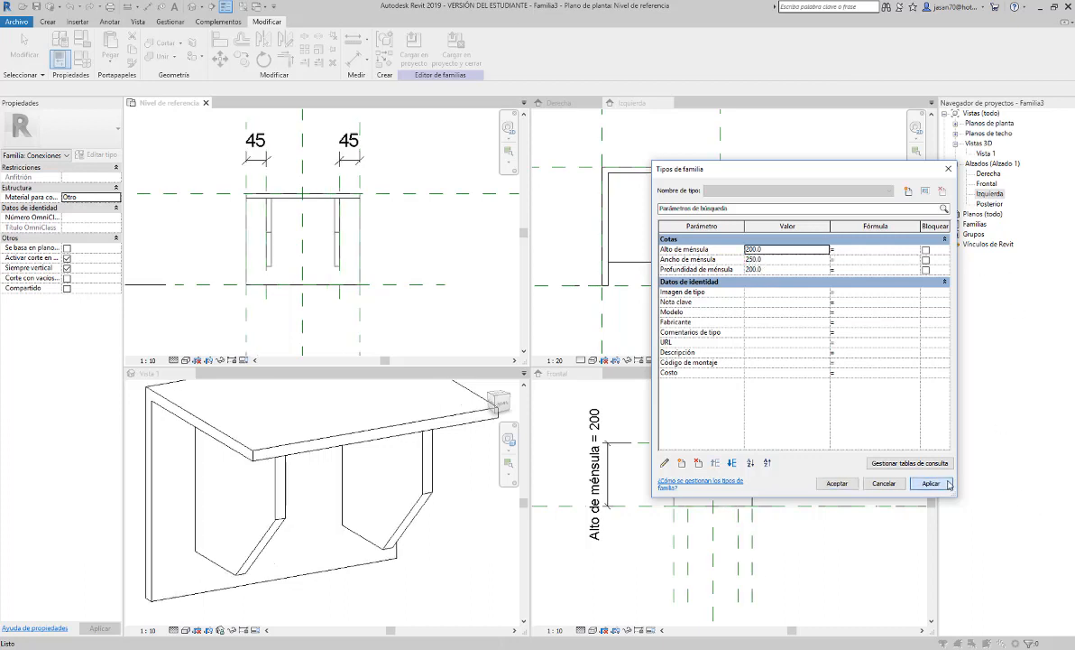
click(837, 483)
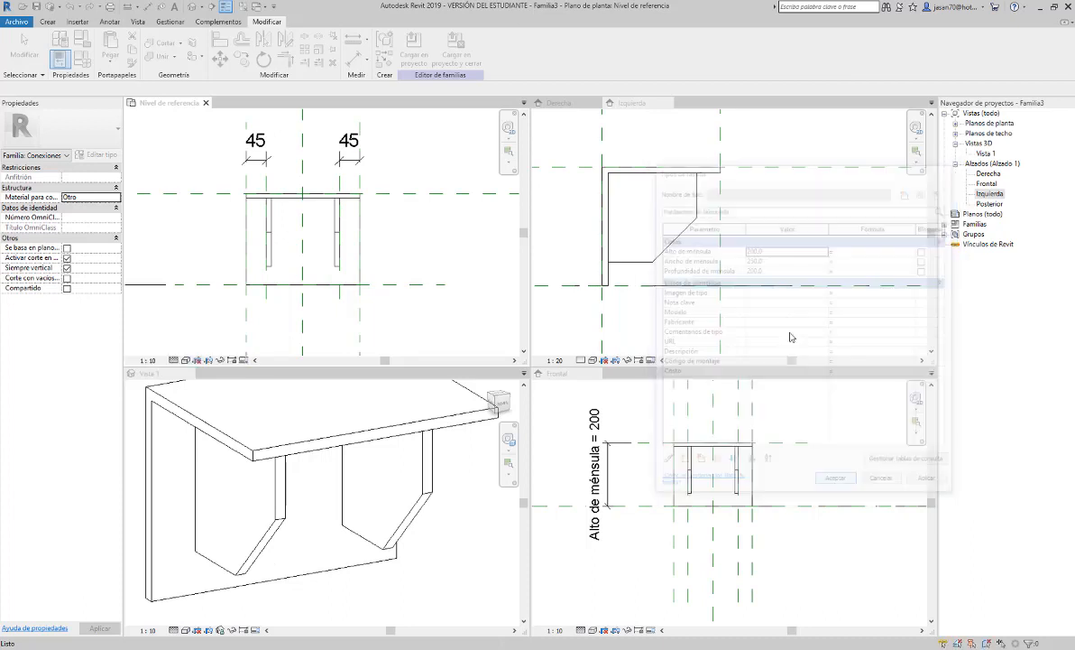
scroll(311, 217, down, 2)
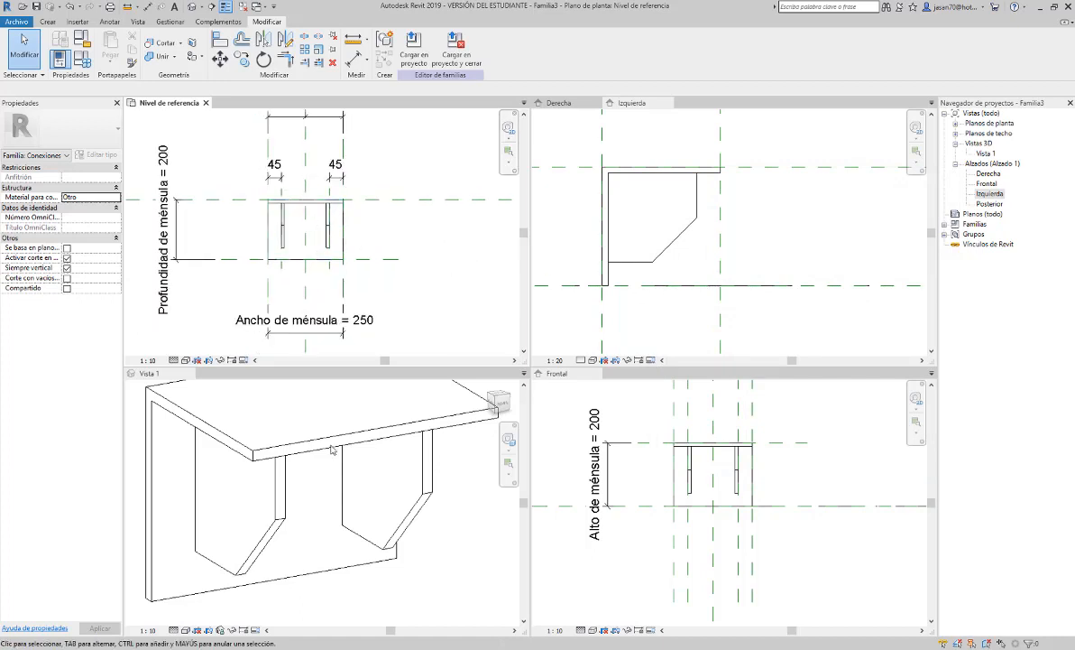
Examine the finished bracket in 3D and compare it with the hand-drawn reference sketch.
click(466, 544)
shift+middle_drag(466, 544, 414, 485)
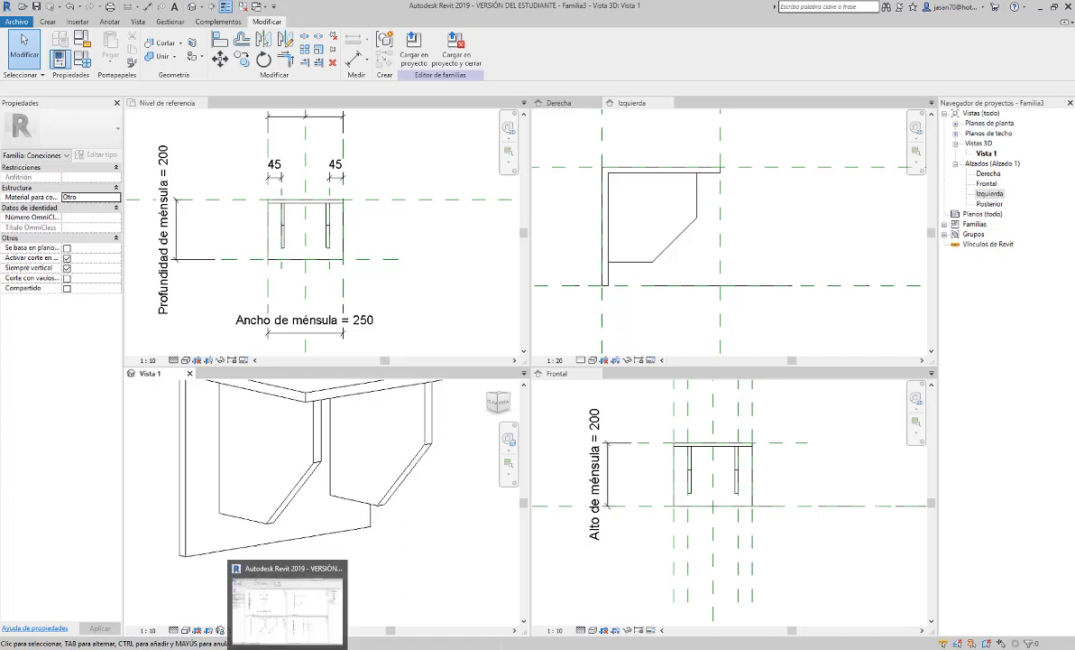
mouse_move(181, 646)
click(263, 634)
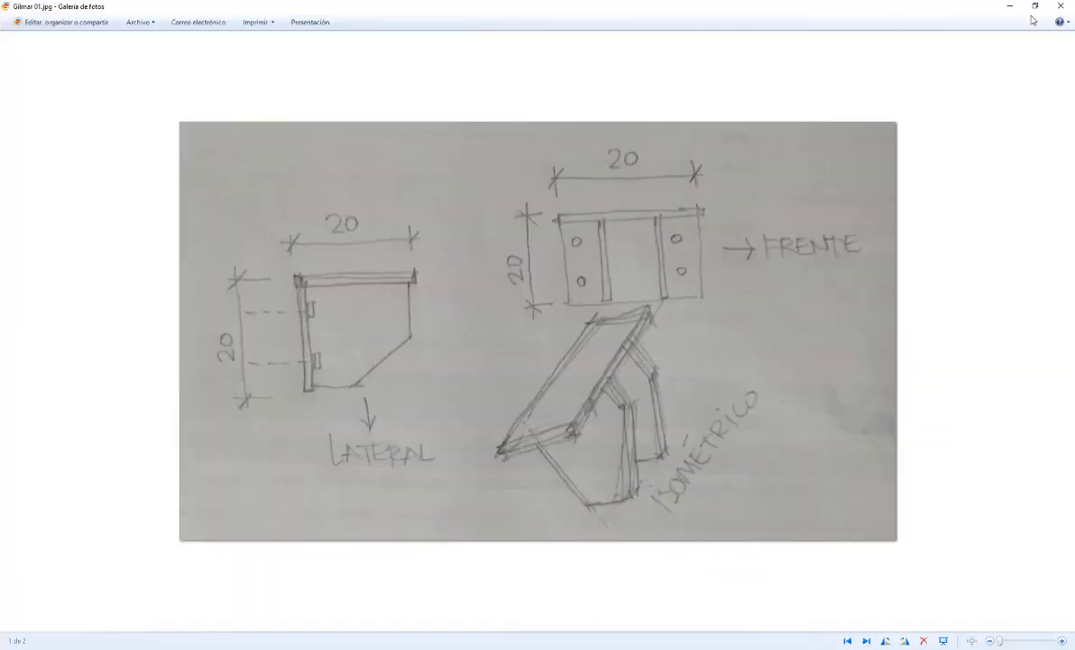
click(294, 646)
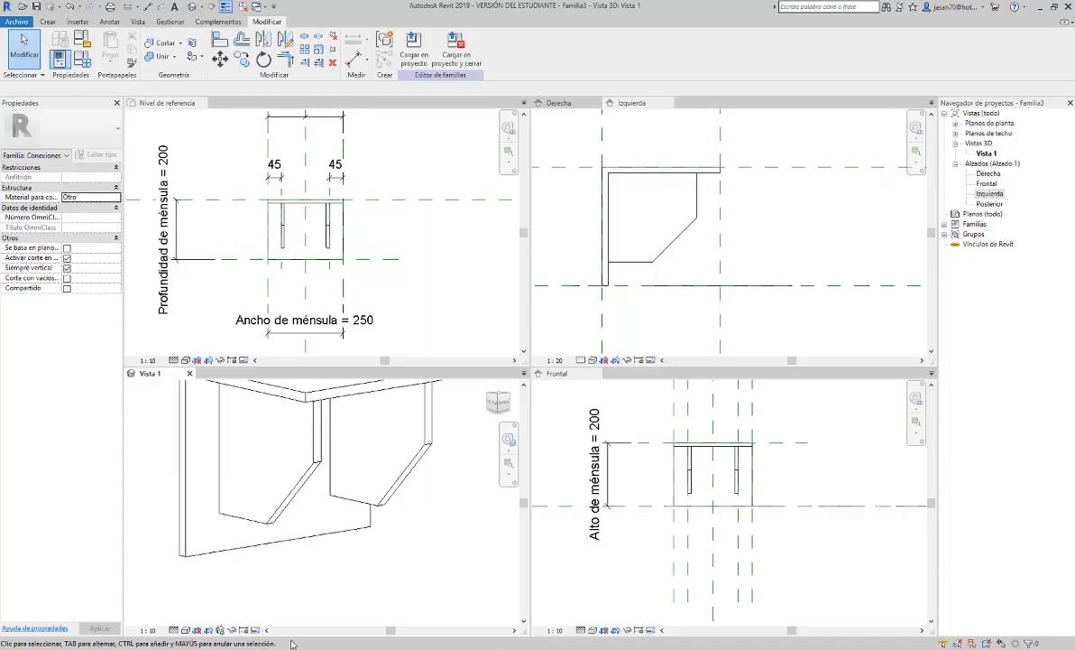
scroll(424, 543, down, 3)
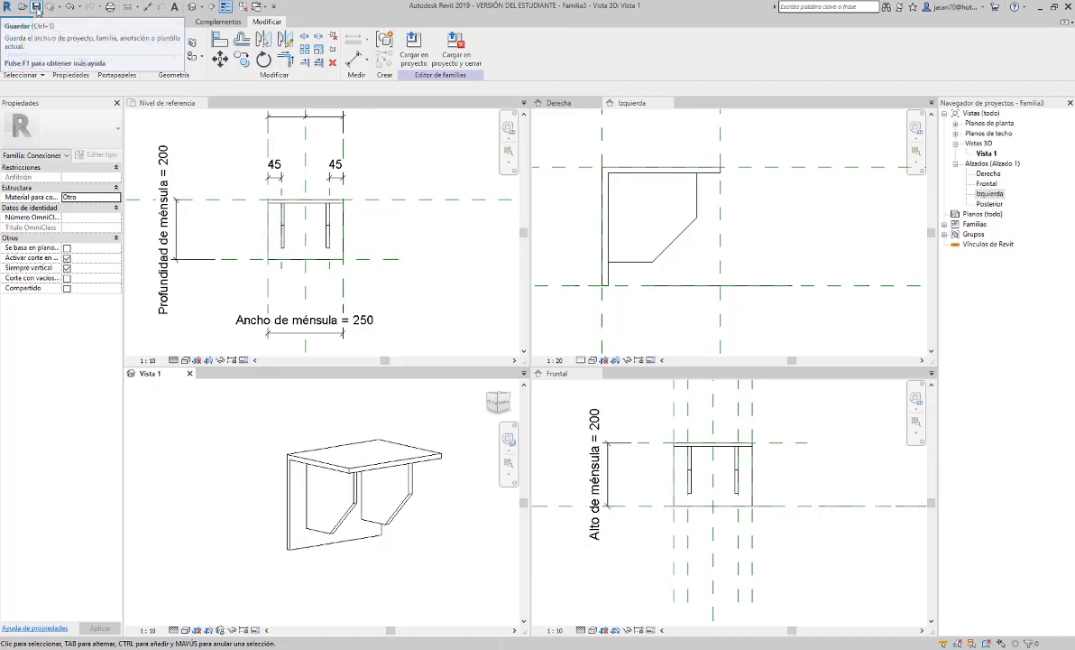
Save the family as Ménsula in the _Librería Revit folder under Mi unidad, ARQUEDICO on Google Drive File Stream (G:).
click(37, 10)
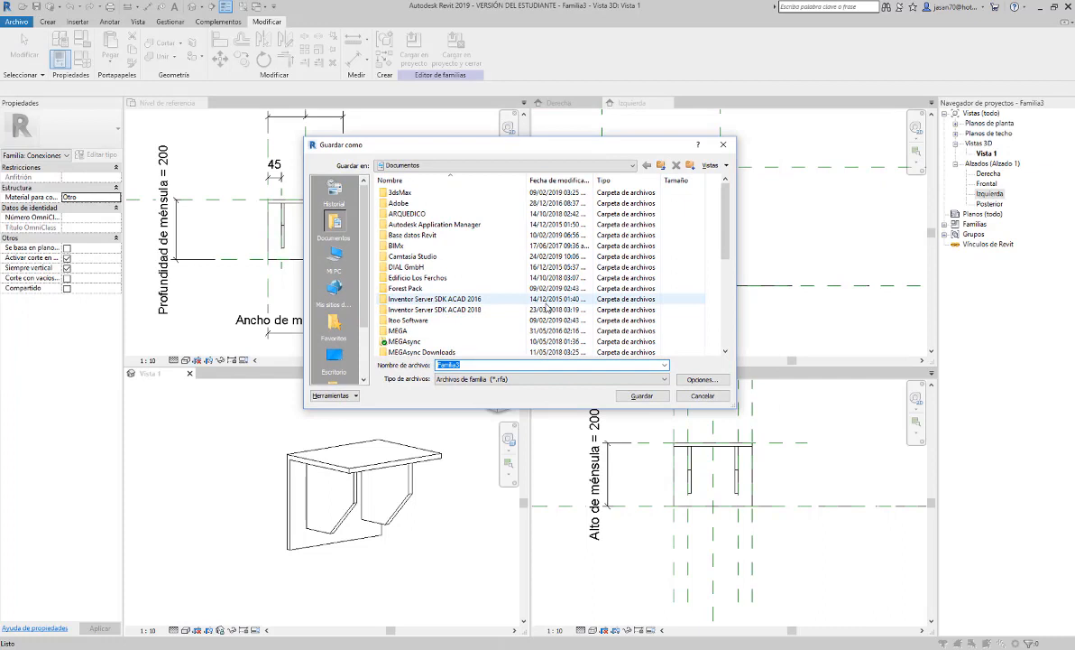
click(630, 165)
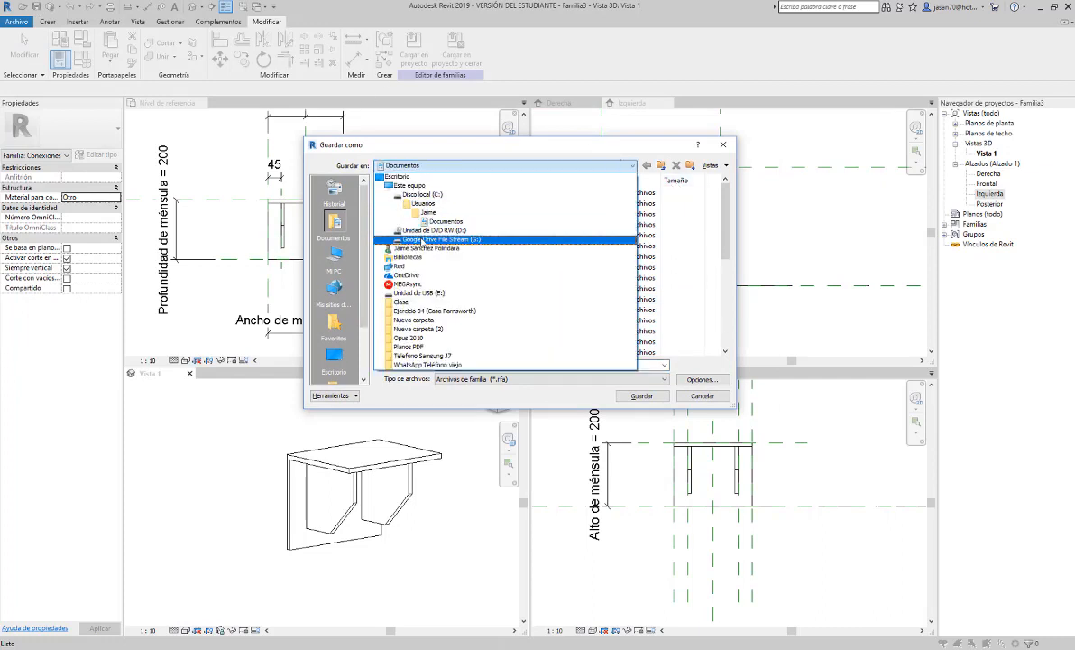
click(421, 240)
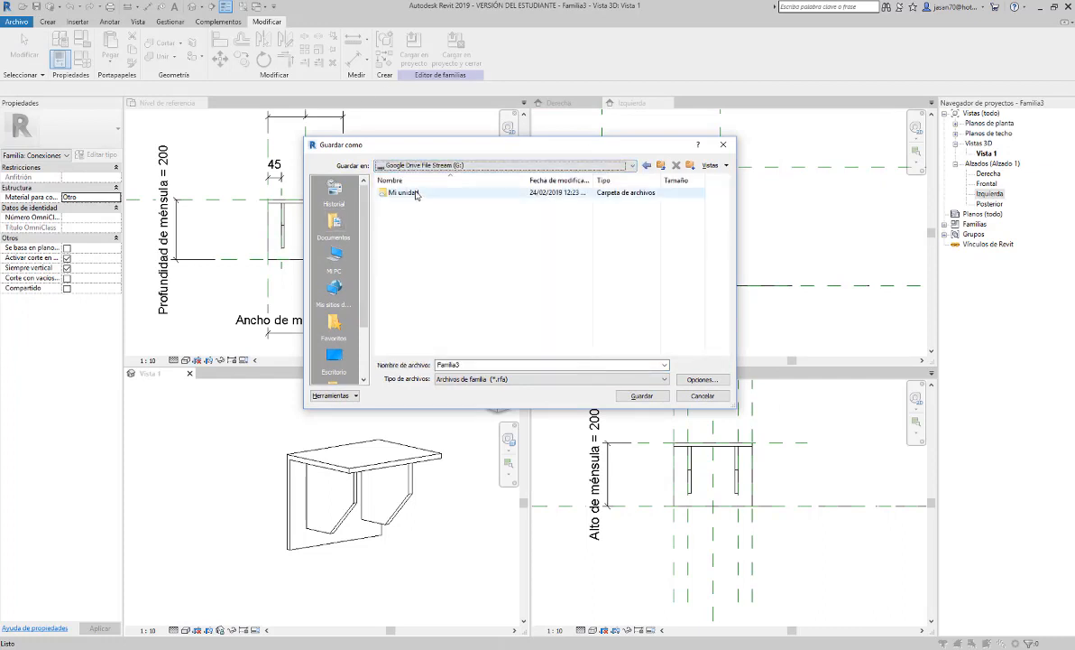
double_click(416, 193)
double_click(410, 193)
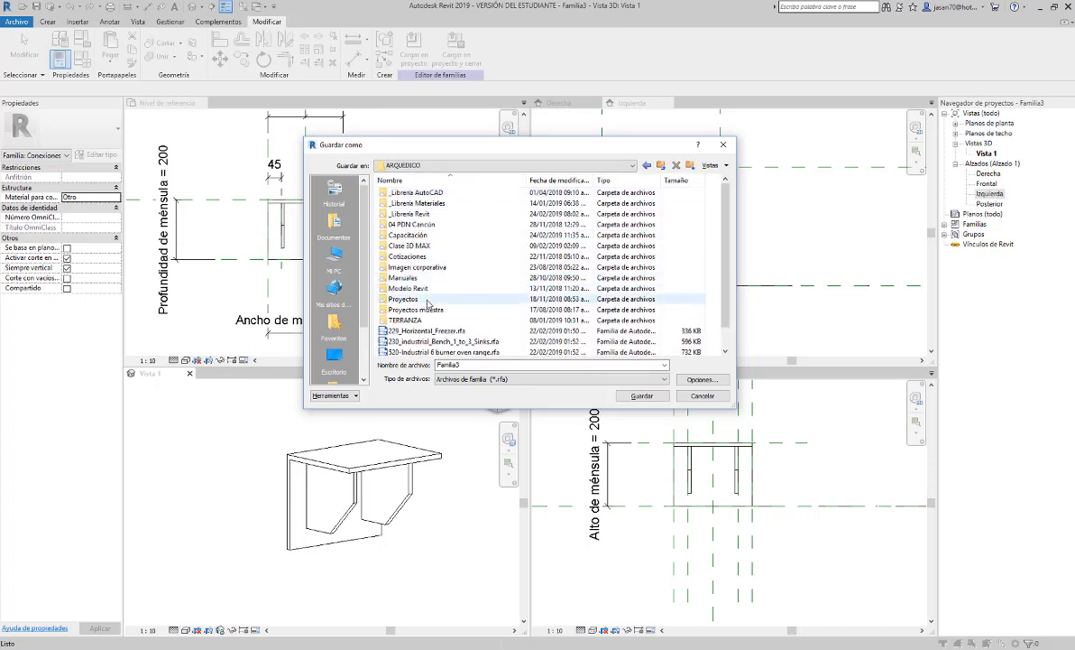
double_click(425, 215)
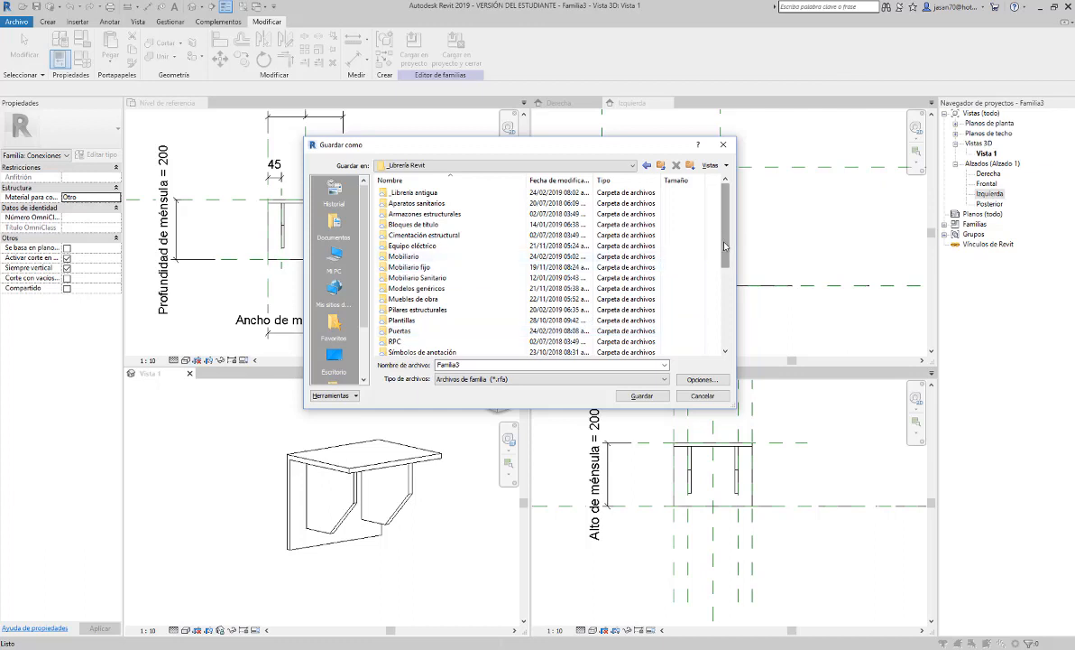
drag(724, 248, 724, 330)
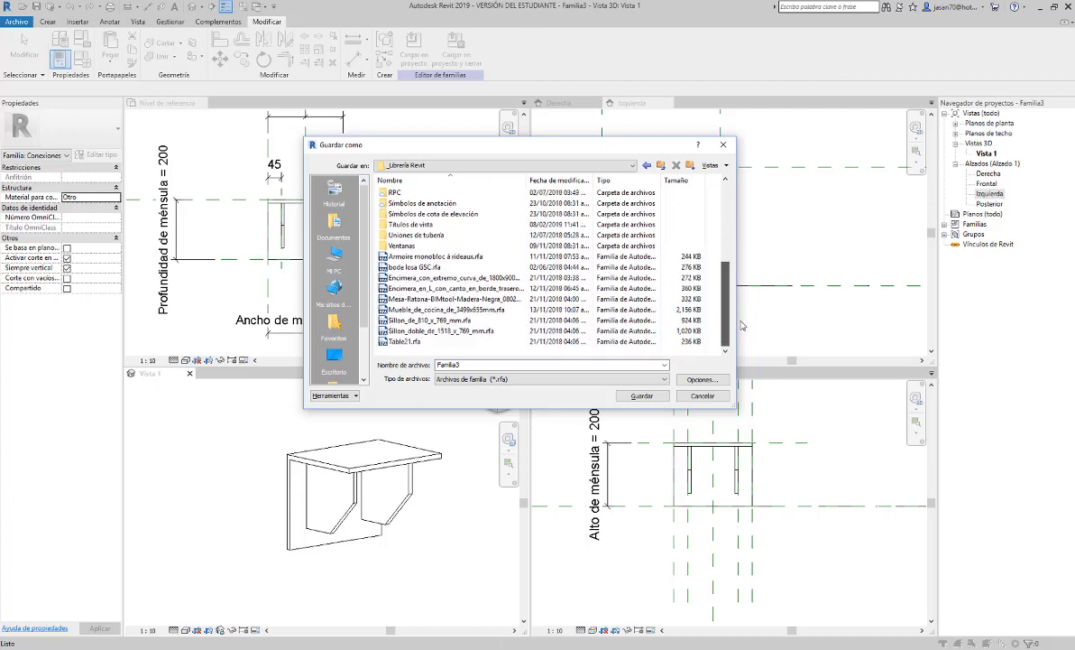
double_click(489, 365)
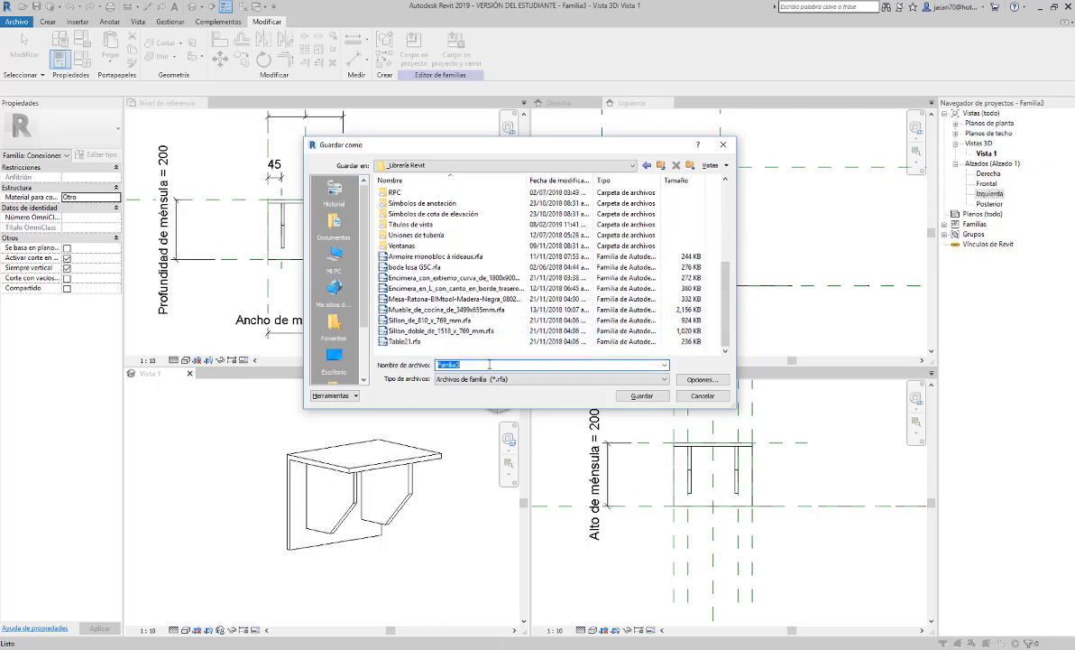
text(M)
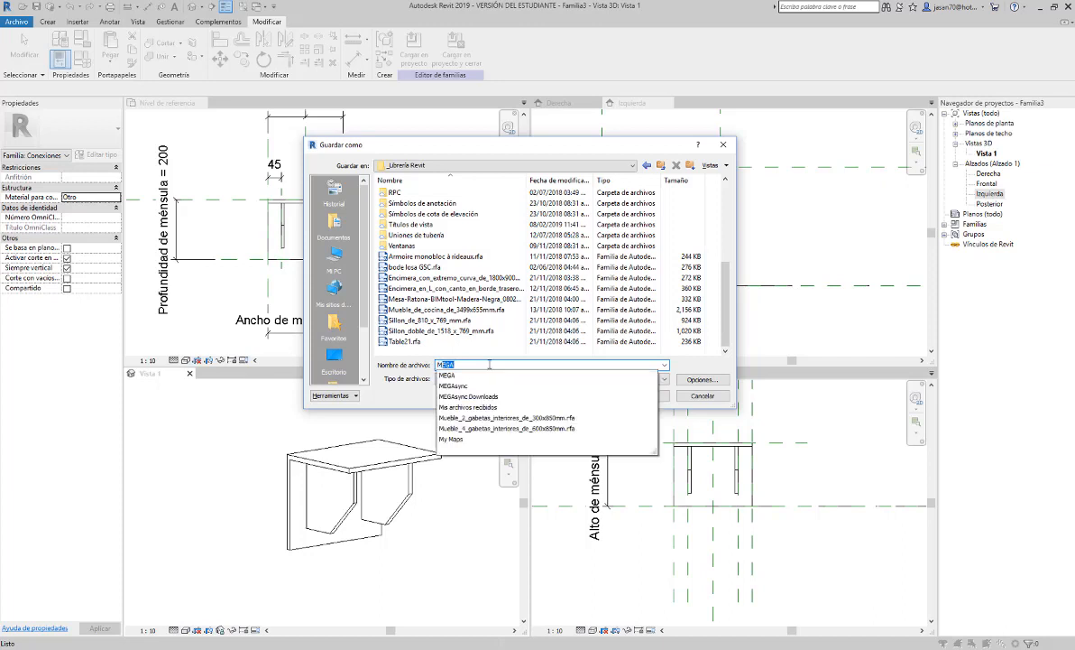
text(e)
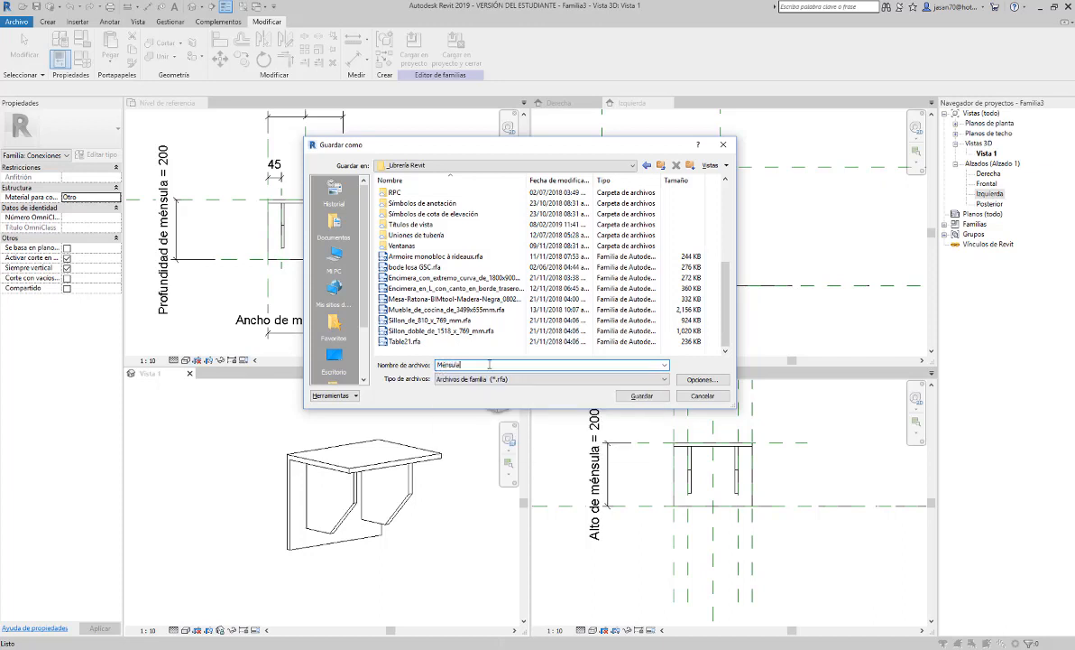
click(644, 396)
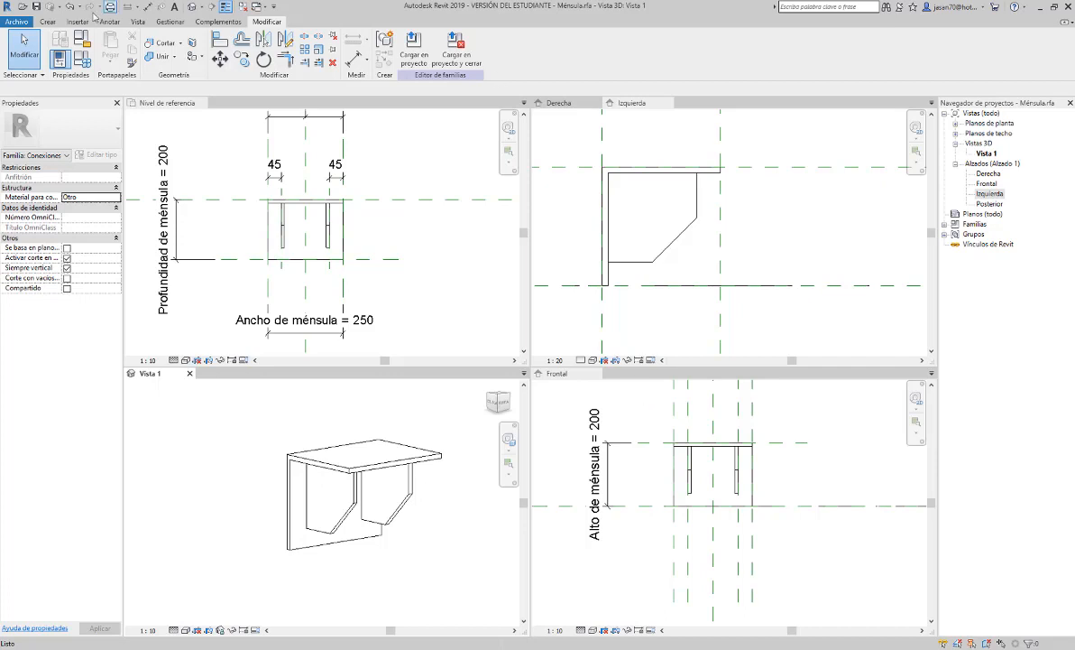
Open the recently used structure project containing the column grid.
click(15, 25)
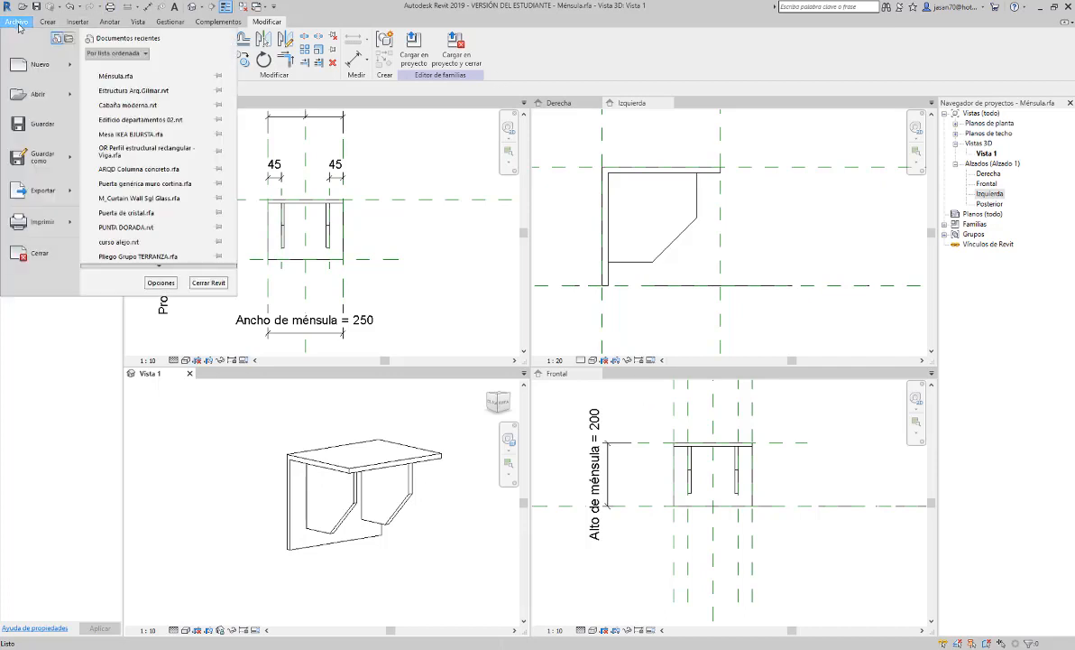
mouse_move(48, 95)
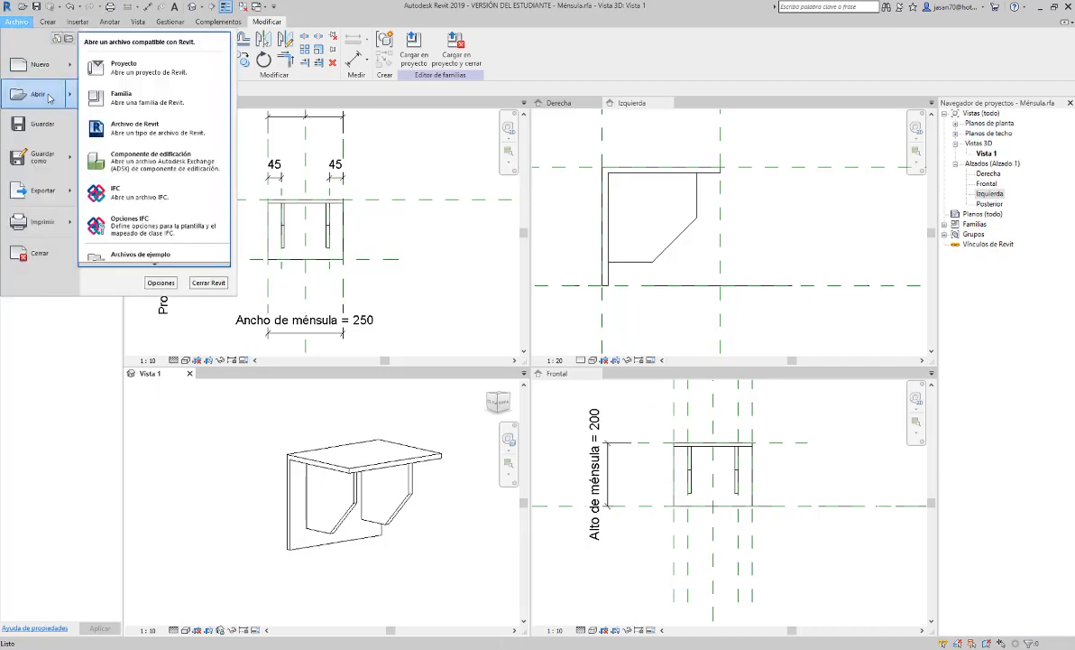
click(57, 38)
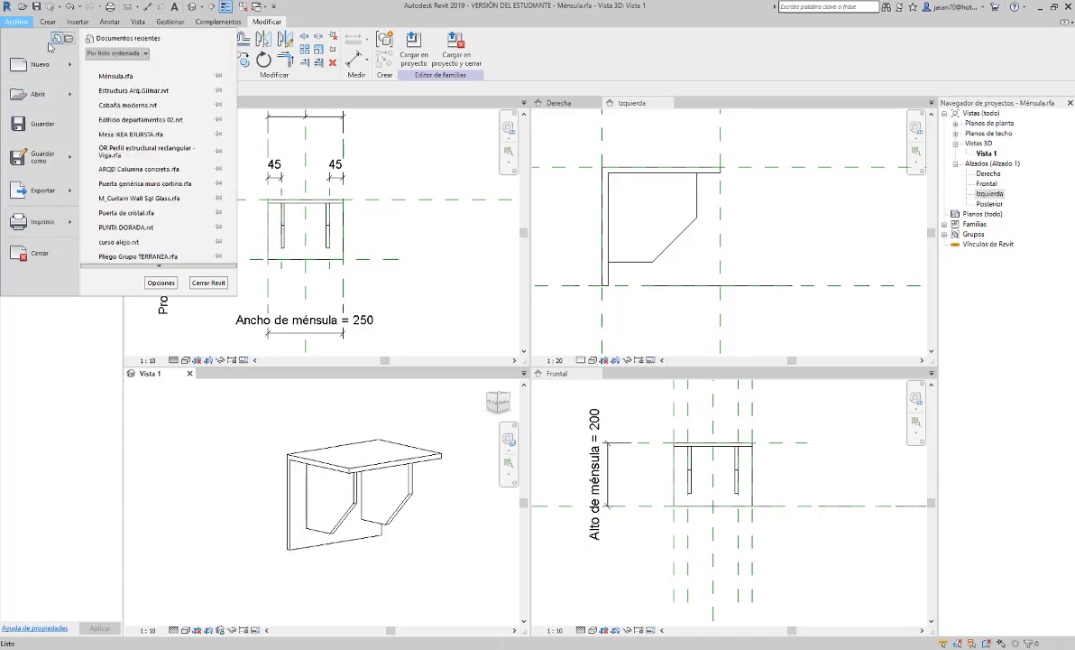
click(152, 91)
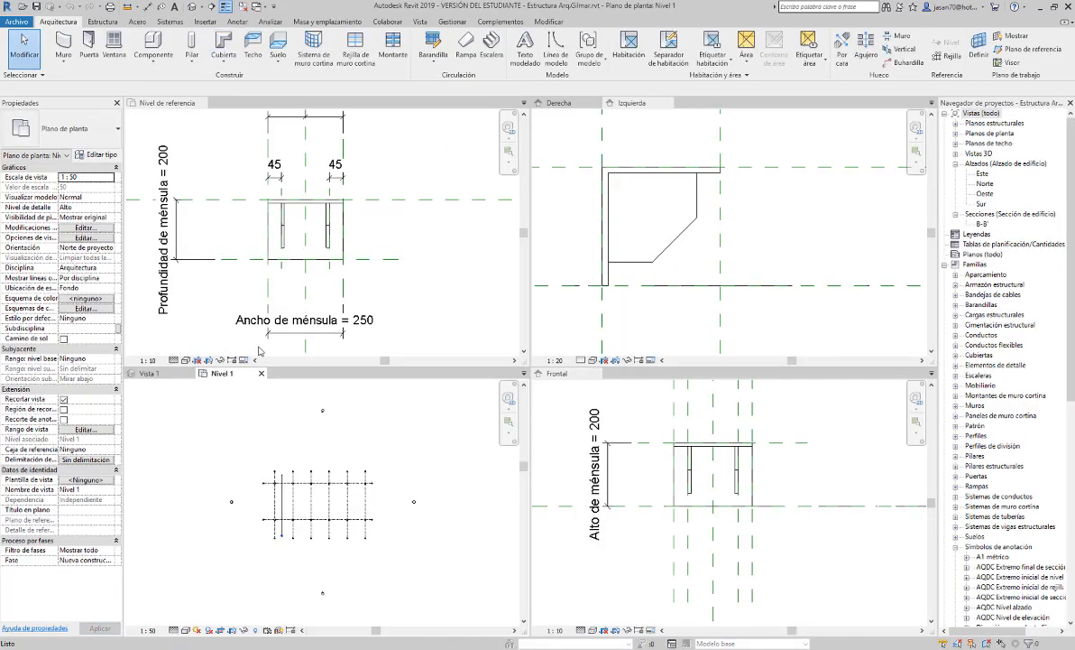
scroll(305, 492, up, 3)
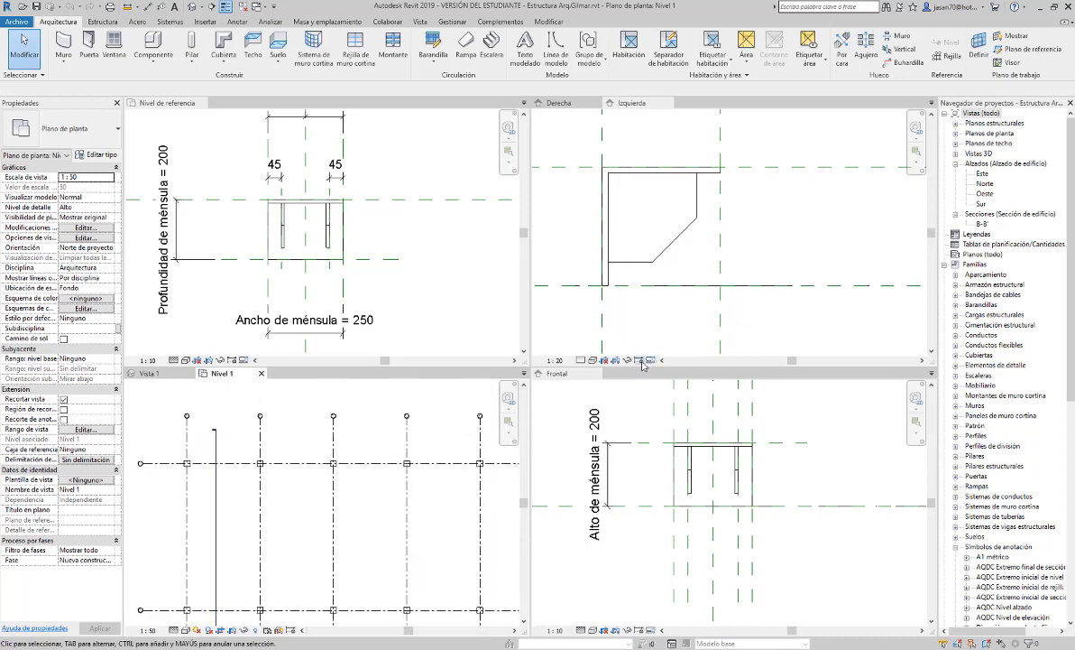
Load the Ménsula family into the project, closing the family, and place a bracket about 0.30 beside grid A and 0.48 below grid 1.
click(368, 158)
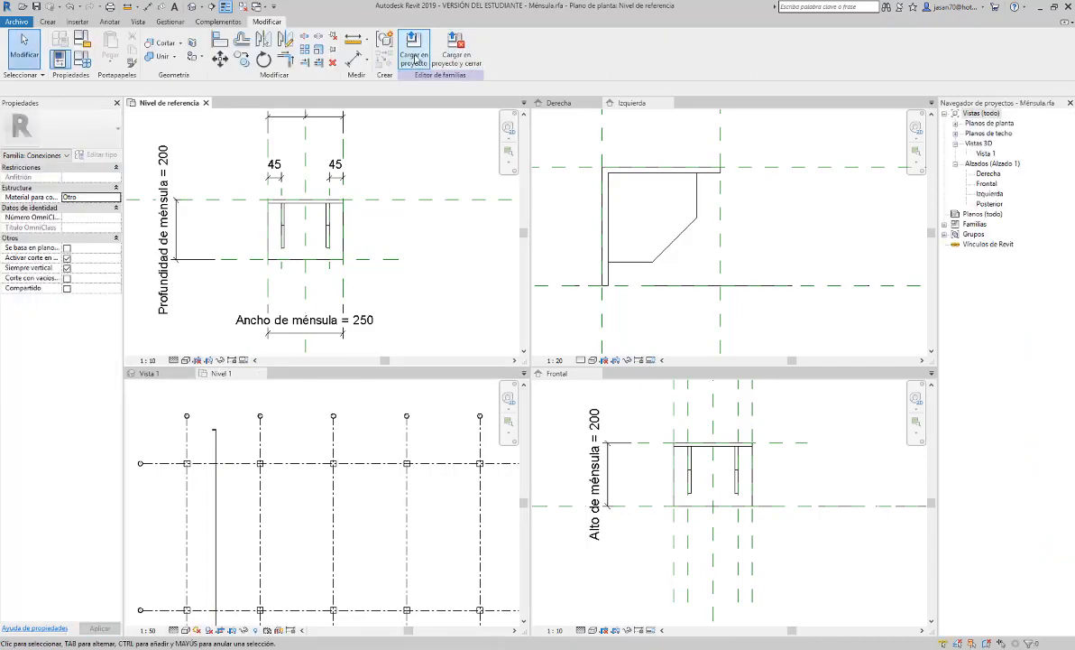
click(455, 58)
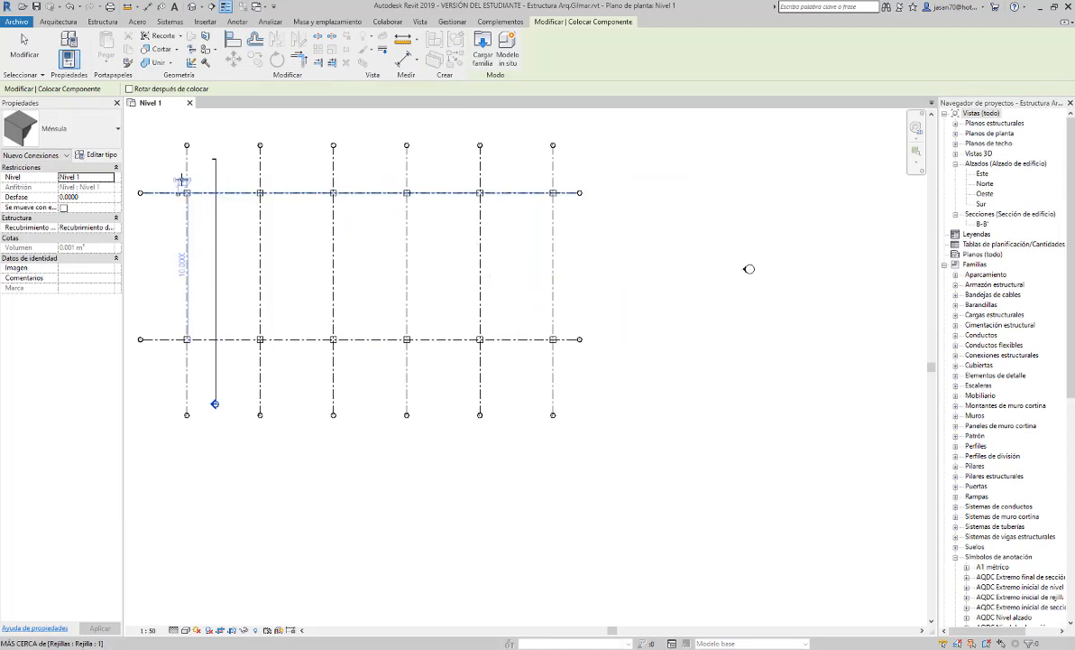
scroll(181, 180, up, 8)
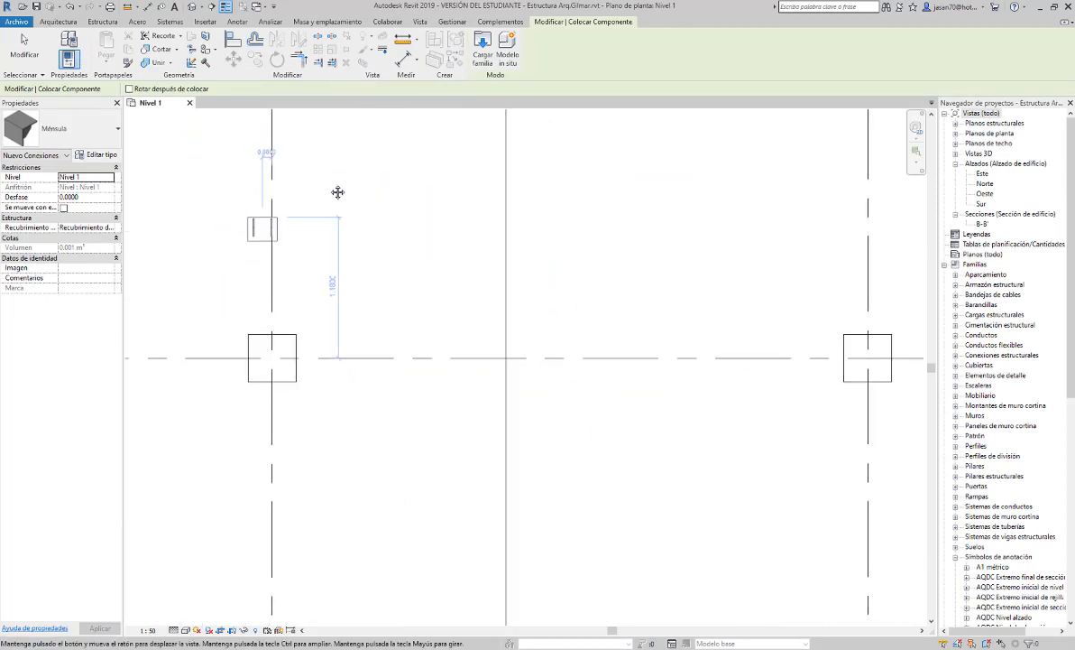
middle_drag(337, 193, 413, 151)
scroll(355, 367, up, 2)
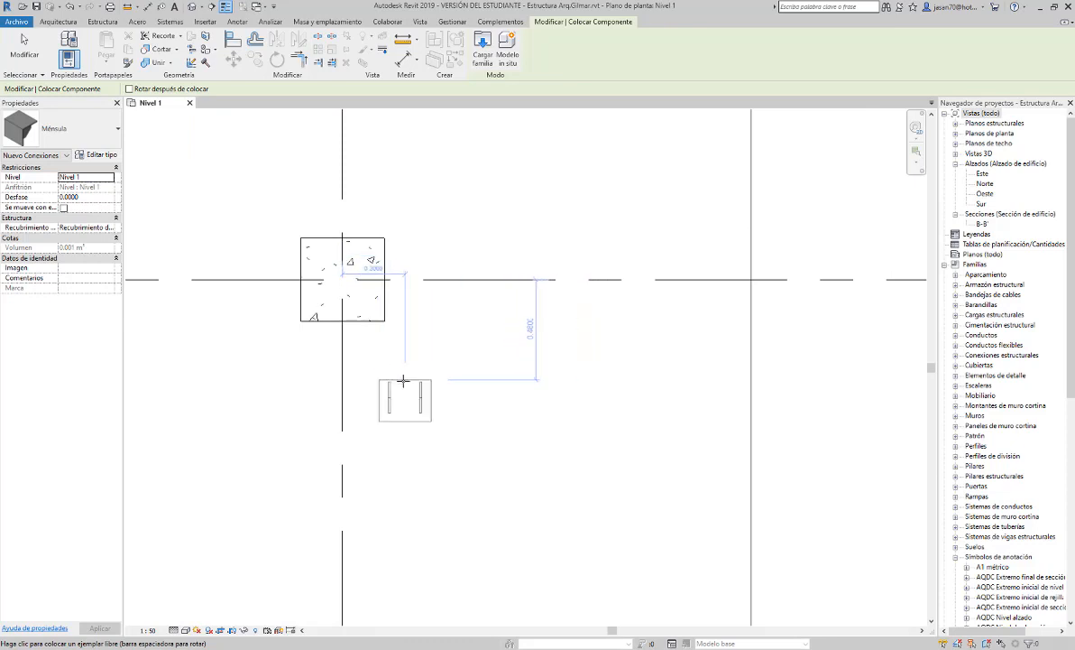
click(403, 379)
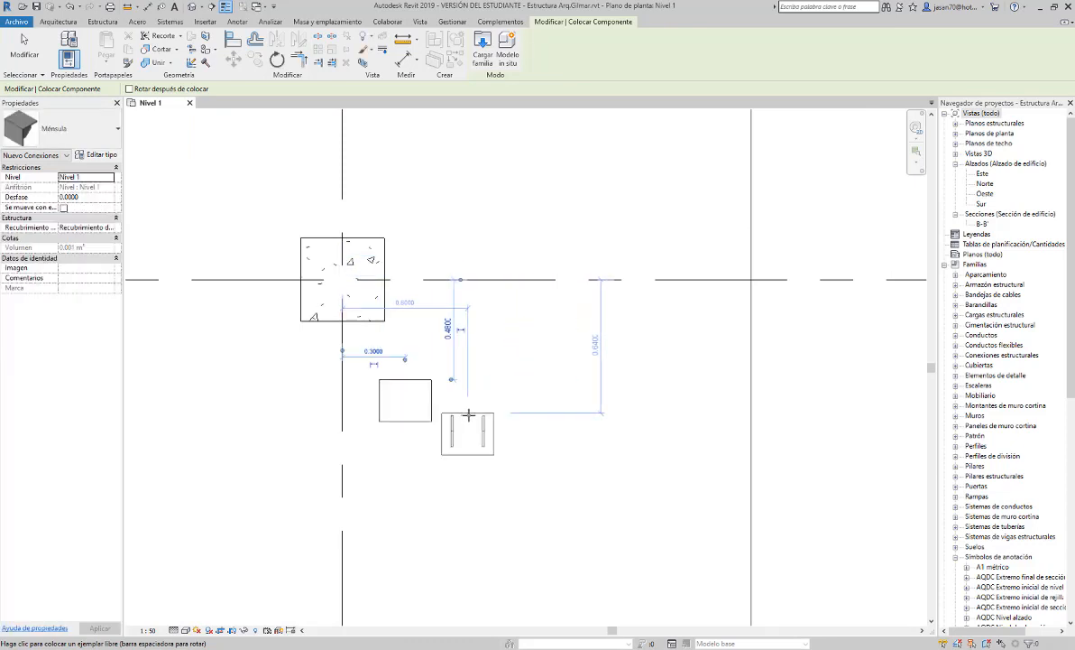
key(Escape)
Draw a building section just below grid 1 across all the column grids, looking towards the grid 1 columns.
scroll(468, 414, down, 3)
middle_drag(481, 432, 440, 331)
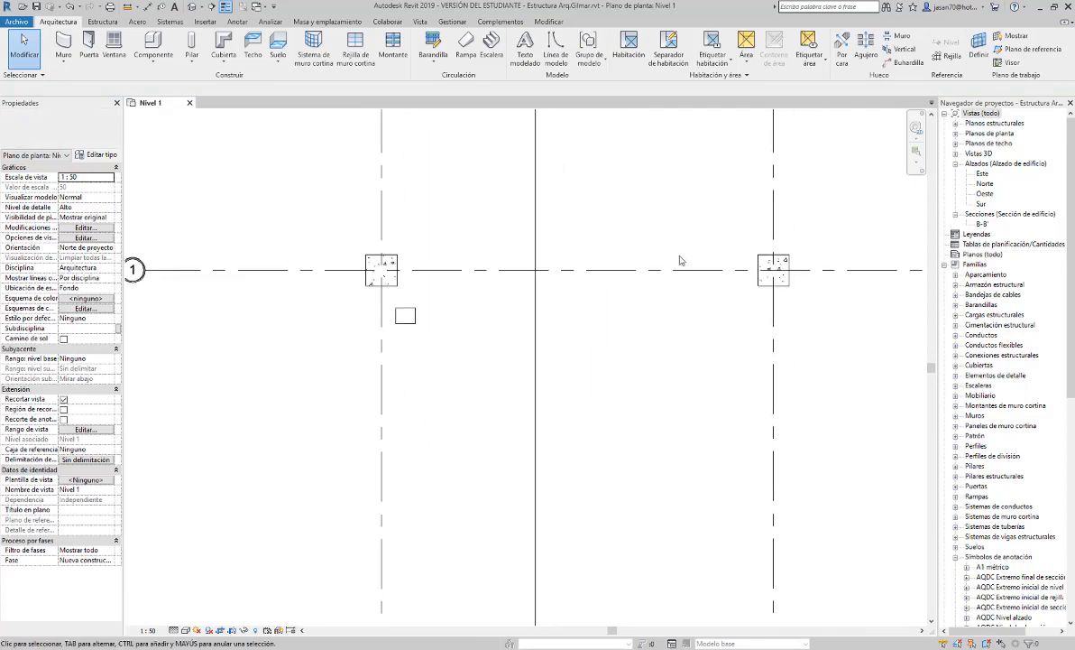
scroll(497, 367, down, 6)
middle_drag(511, 401, 463, 362)
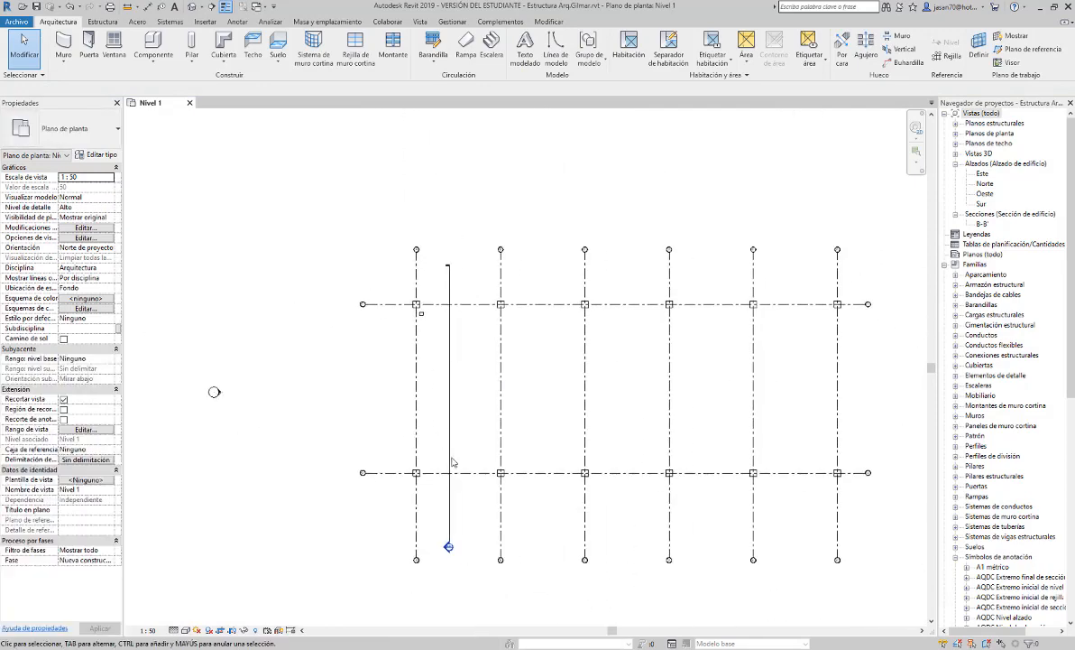
scroll(442, 510, up, 3)
scroll(382, 321, down, 3)
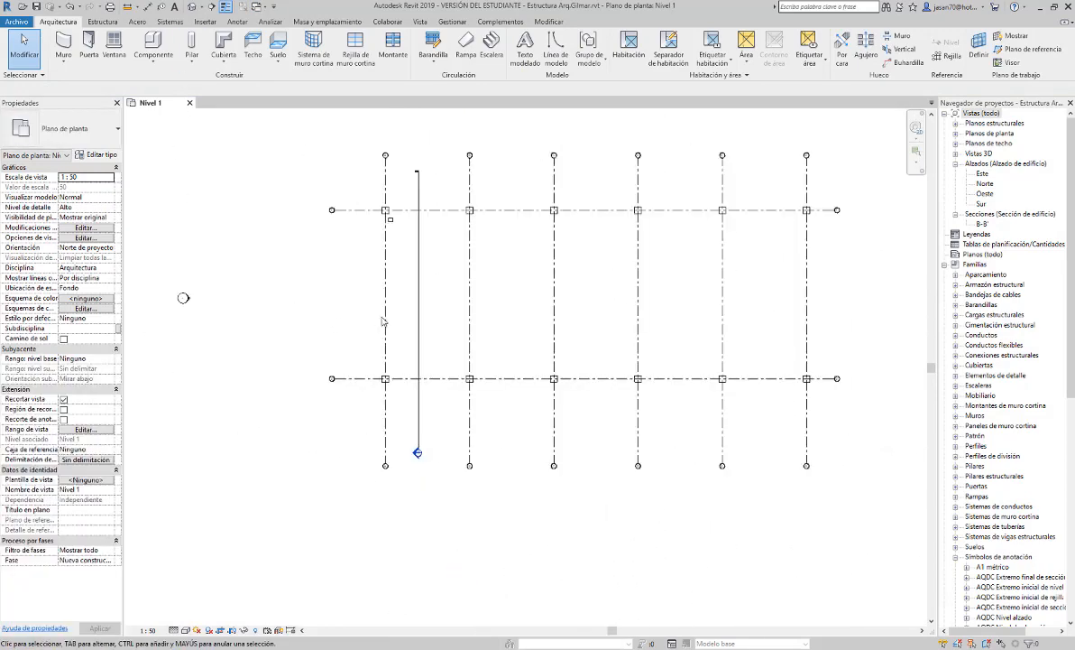
click(210, 8)
click(263, 238)
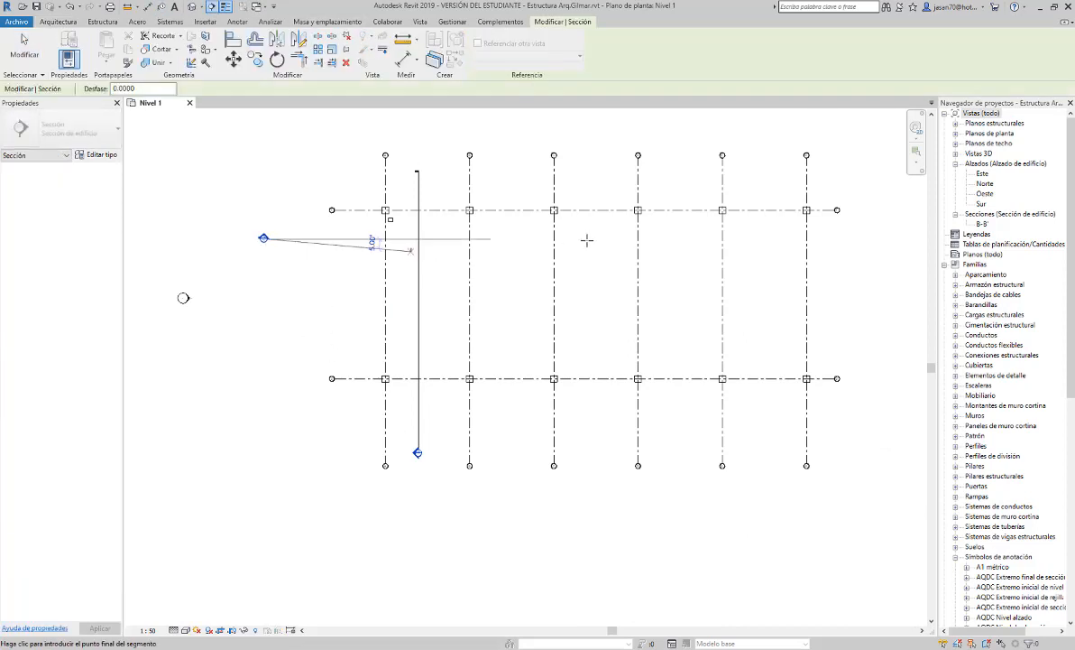
click(892, 238)
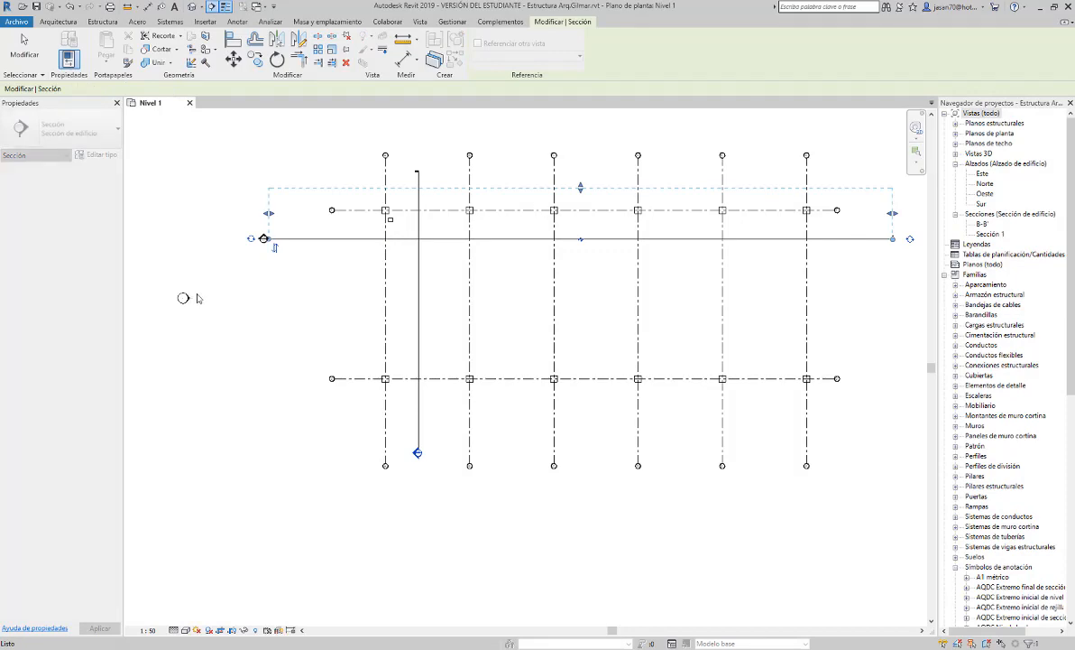
key(Escape)
key(Escape)
Open the new section view, examine the bracket's position at the base of column A, and return to the Nivel 1 plan.
scroll(264, 223, up, 5)
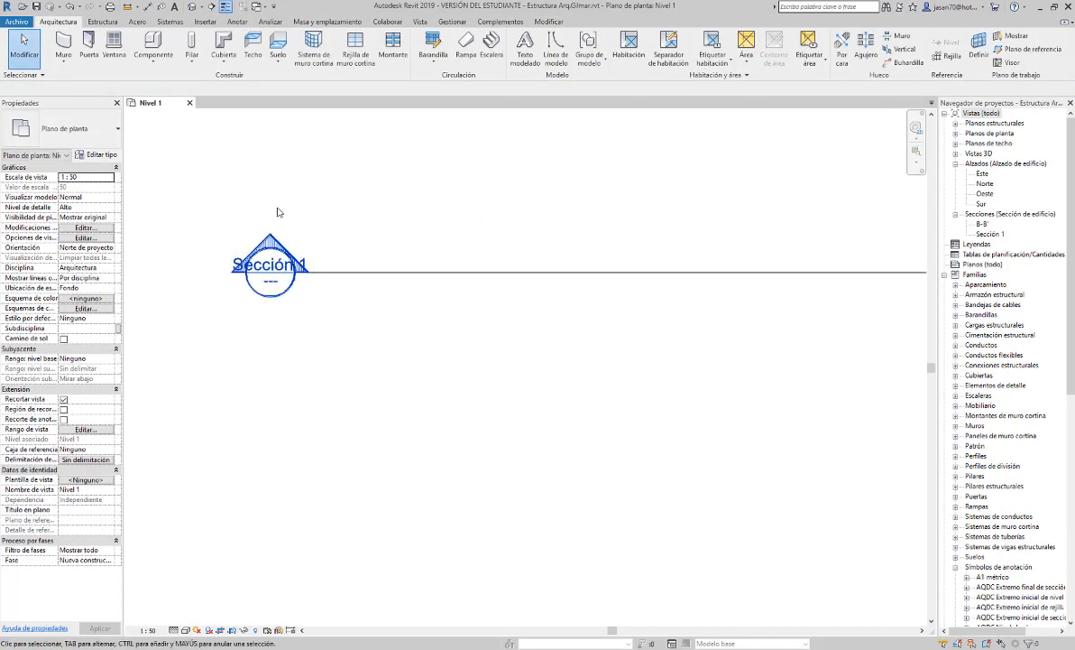
double_click(269, 241)
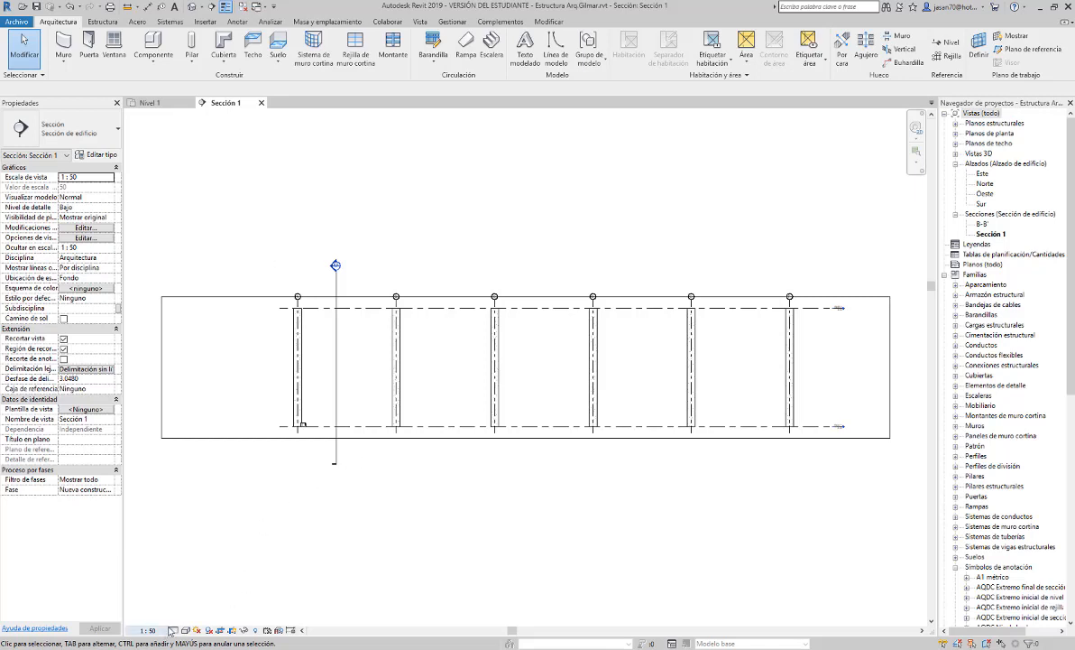
click(173, 630)
click(175, 583)
scroll(285, 447, up, 5)
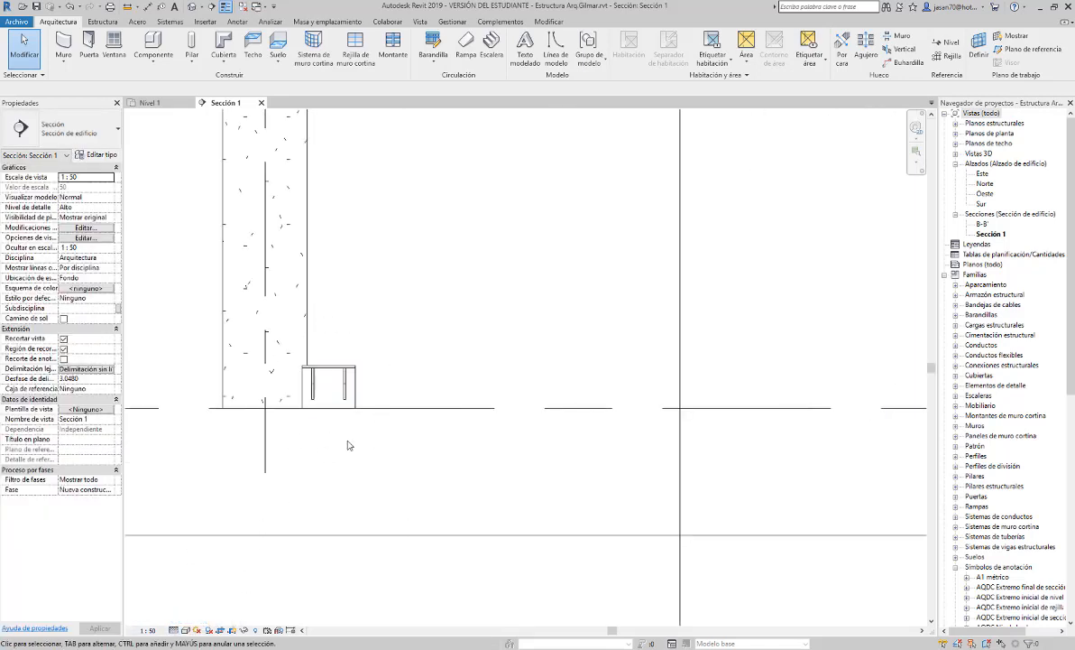
scroll(331, 466, down, 5)
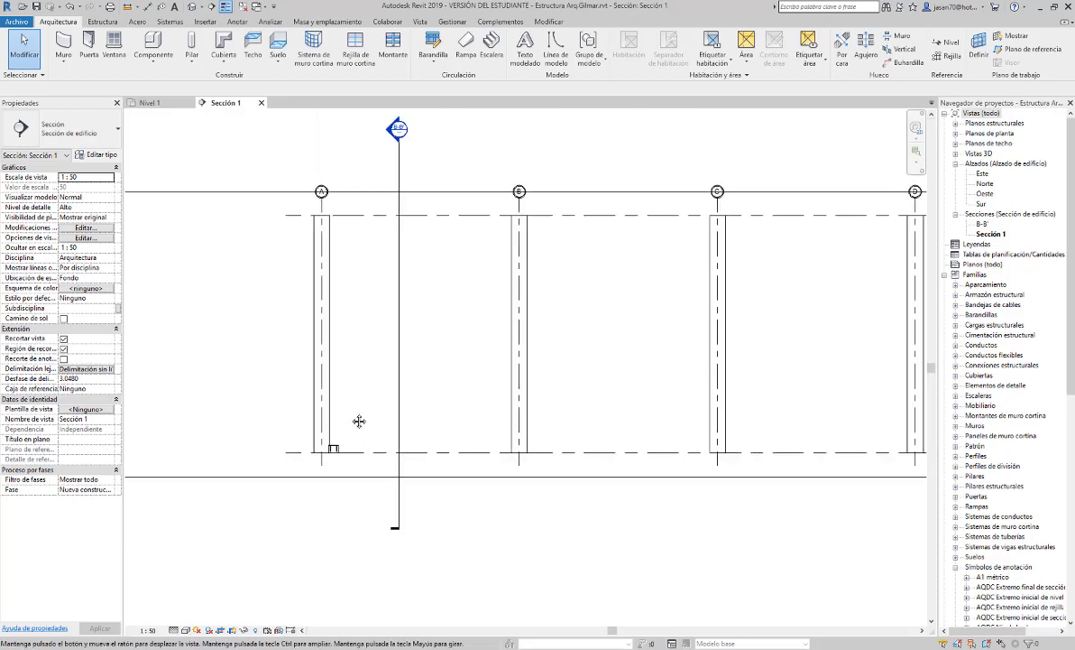
scroll(341, 439, up, 5)
middle_drag(341, 439, 354, 433)
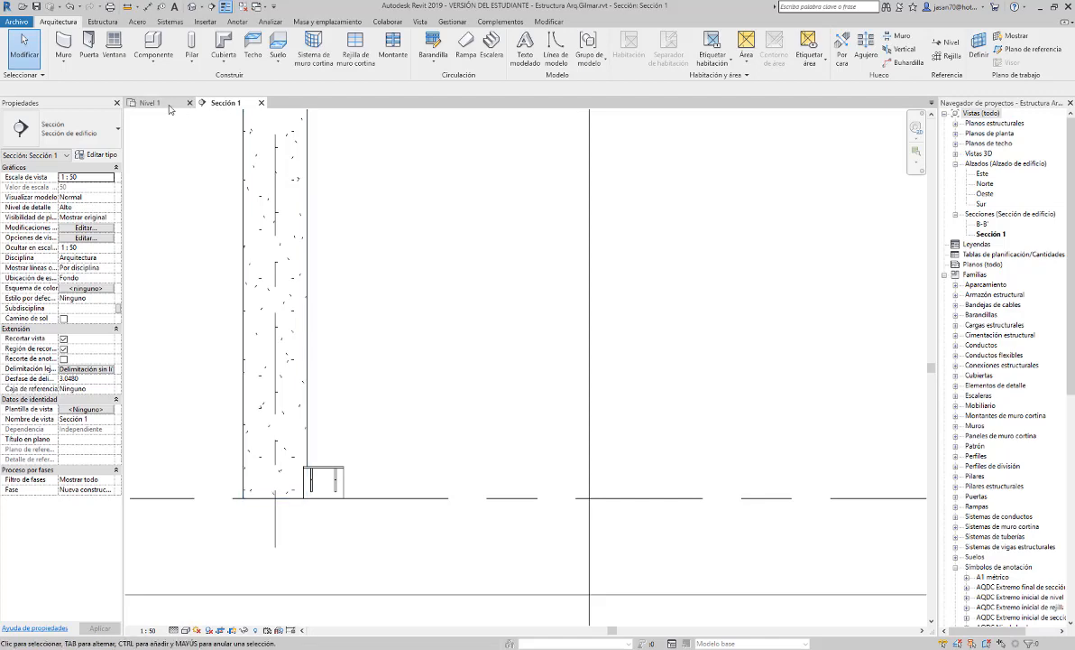
click(153, 103)
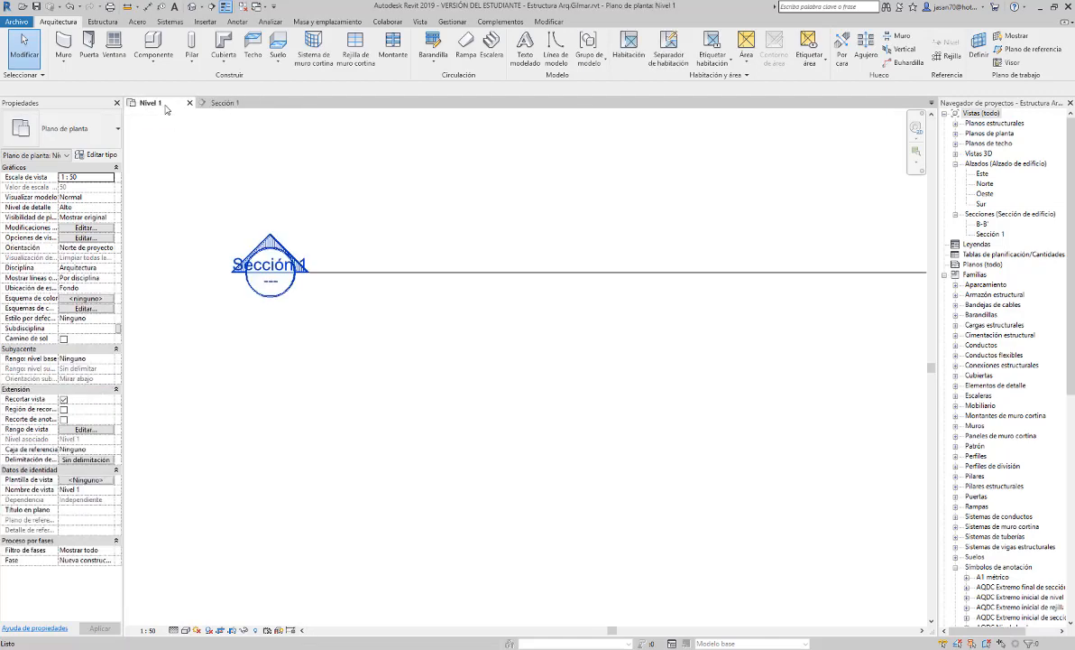
Align the bracket's left/right centre with grid A using Align, and lock the alignment.
scroll(422, 315, down, 5)
middle_drag(423, 314, 364, 311)
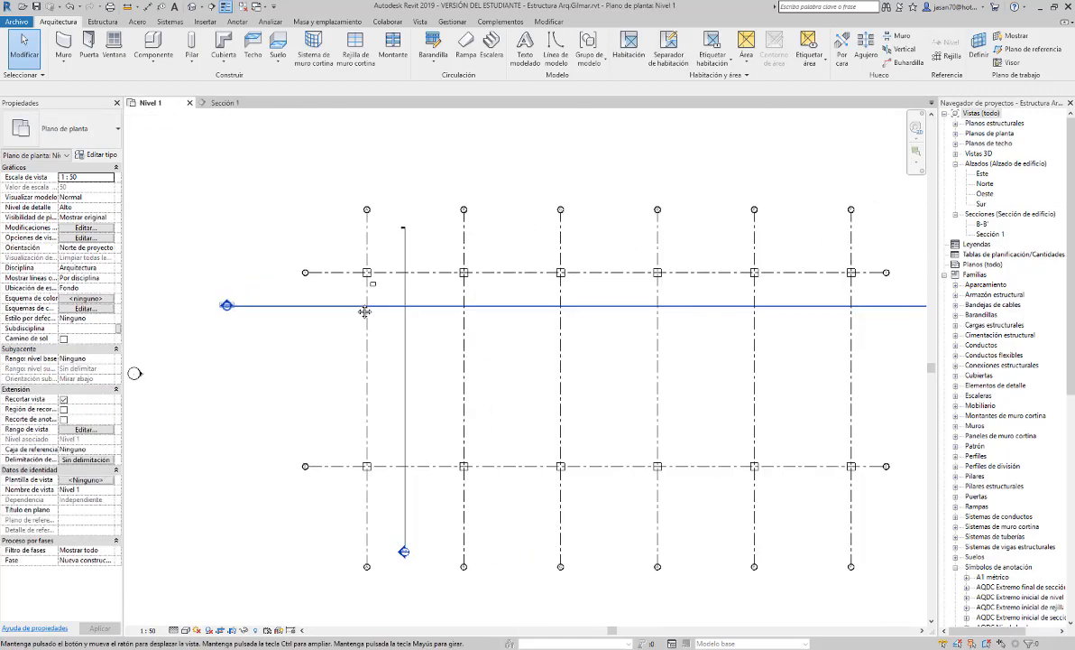
scroll(366, 268, up, 8)
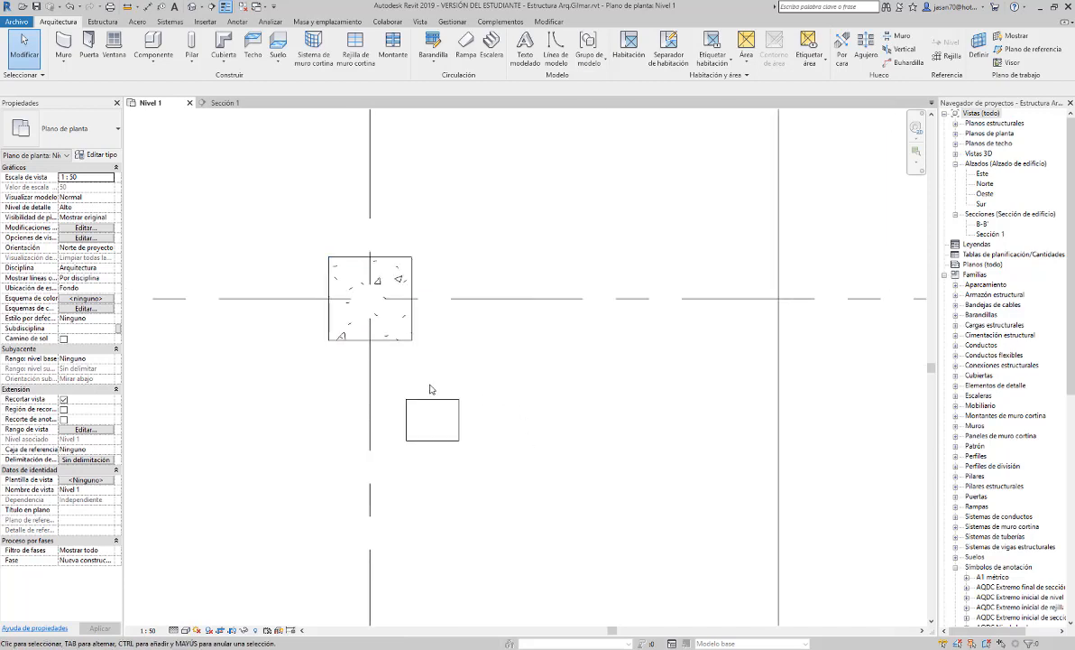
scroll(420, 392, up, 2)
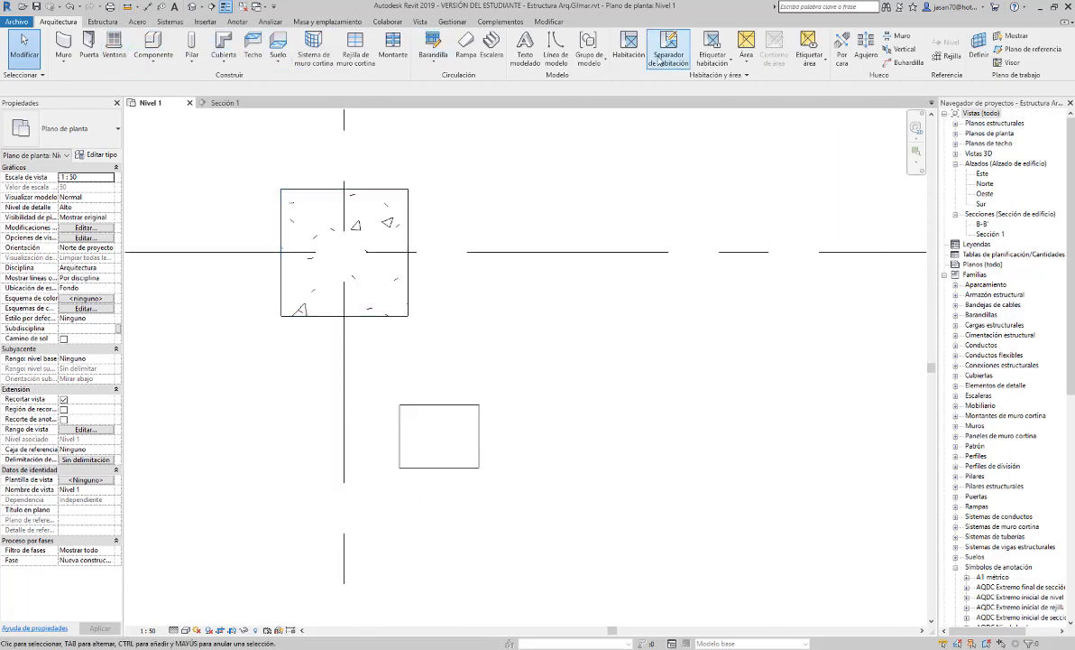
click(551, 24)
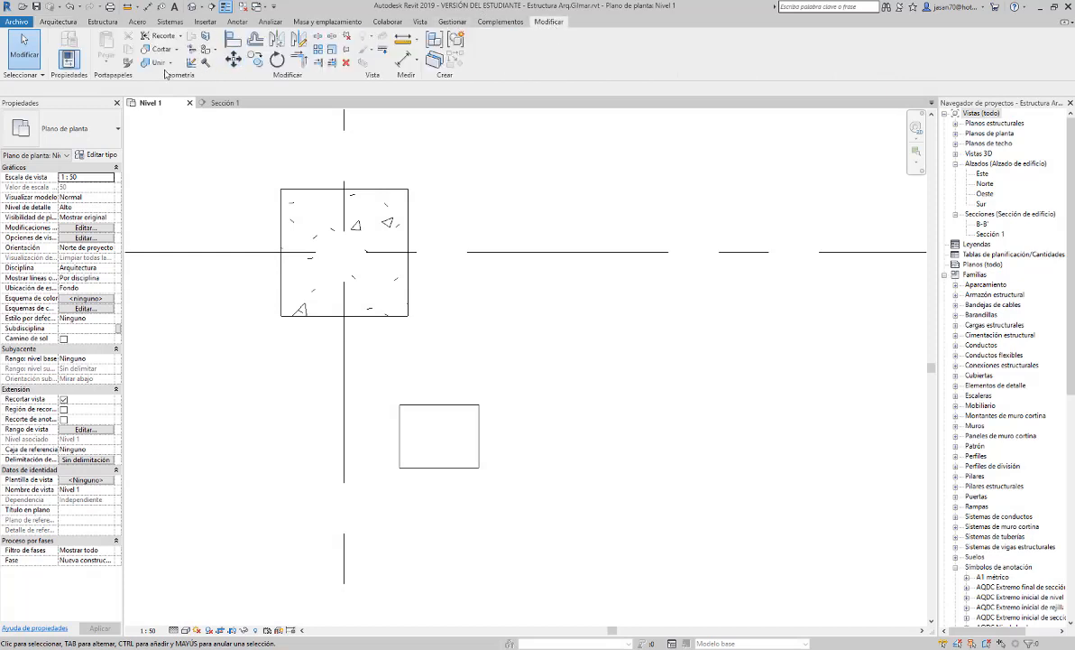
click(227, 42)
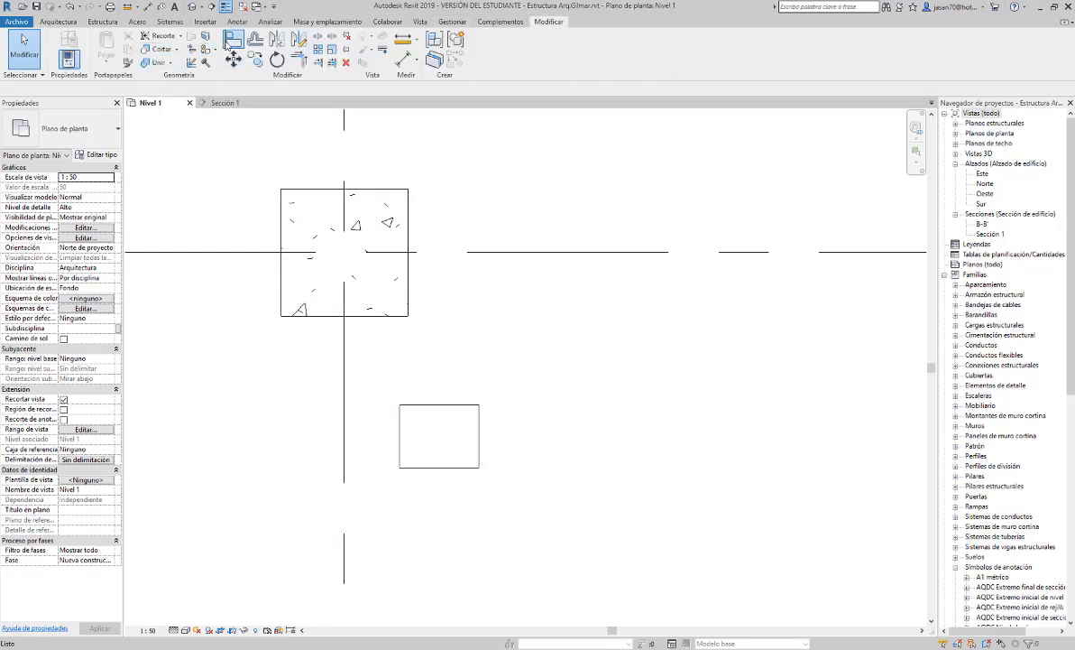
click(344, 393)
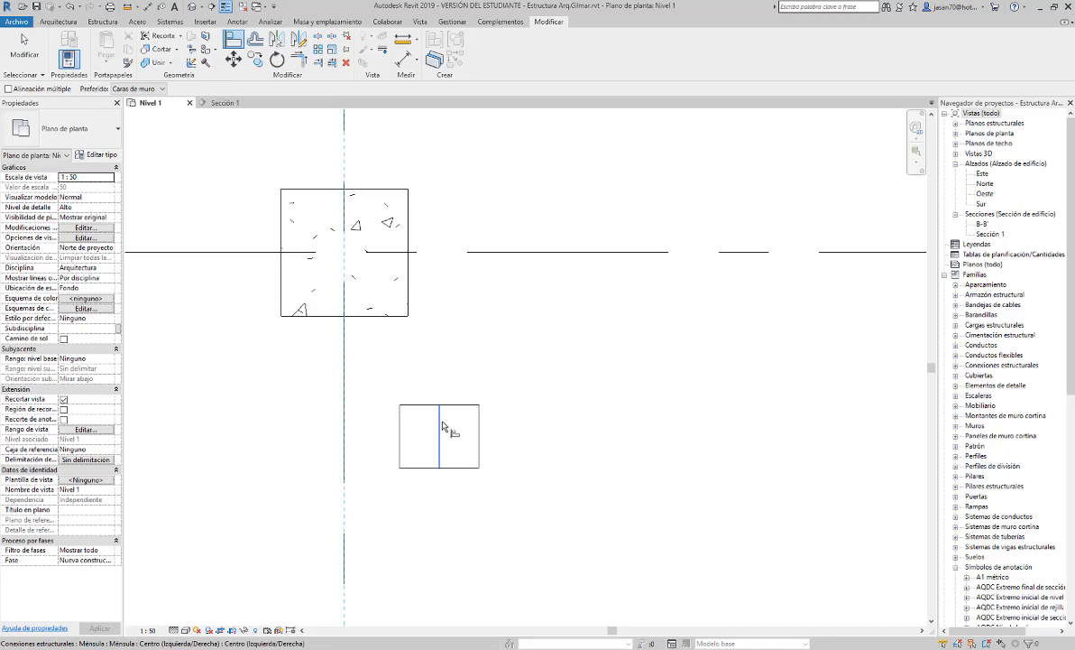
click(440, 424)
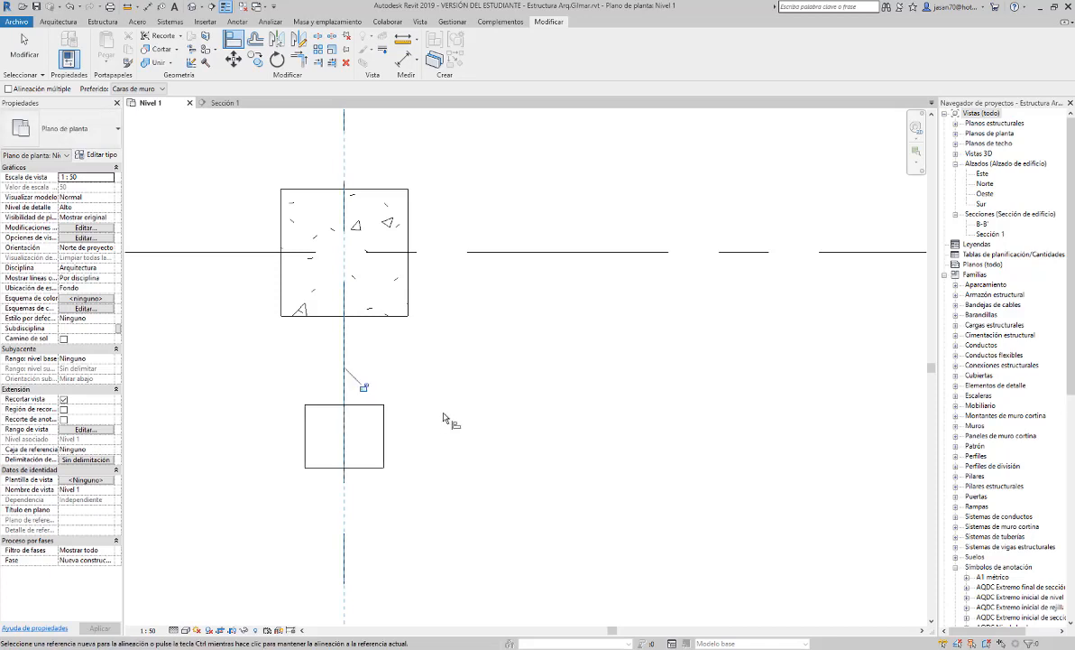
click(362, 387)
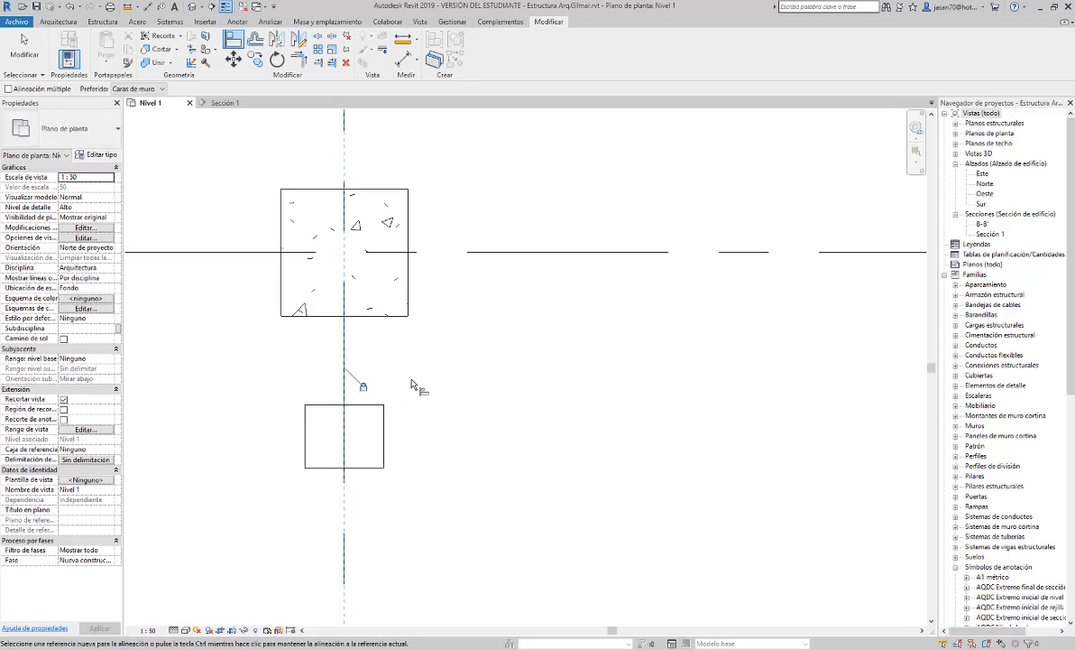
Align the bracket's back edge with the lower face of the concrete column at A-1 in the plan.
click(377, 323)
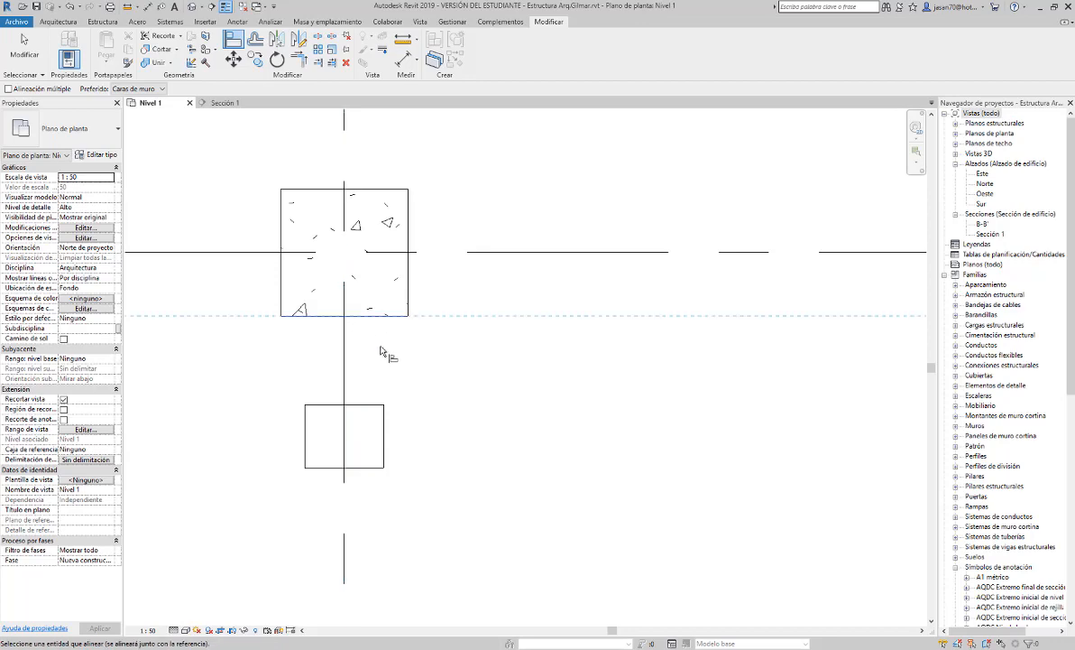
click(377, 404)
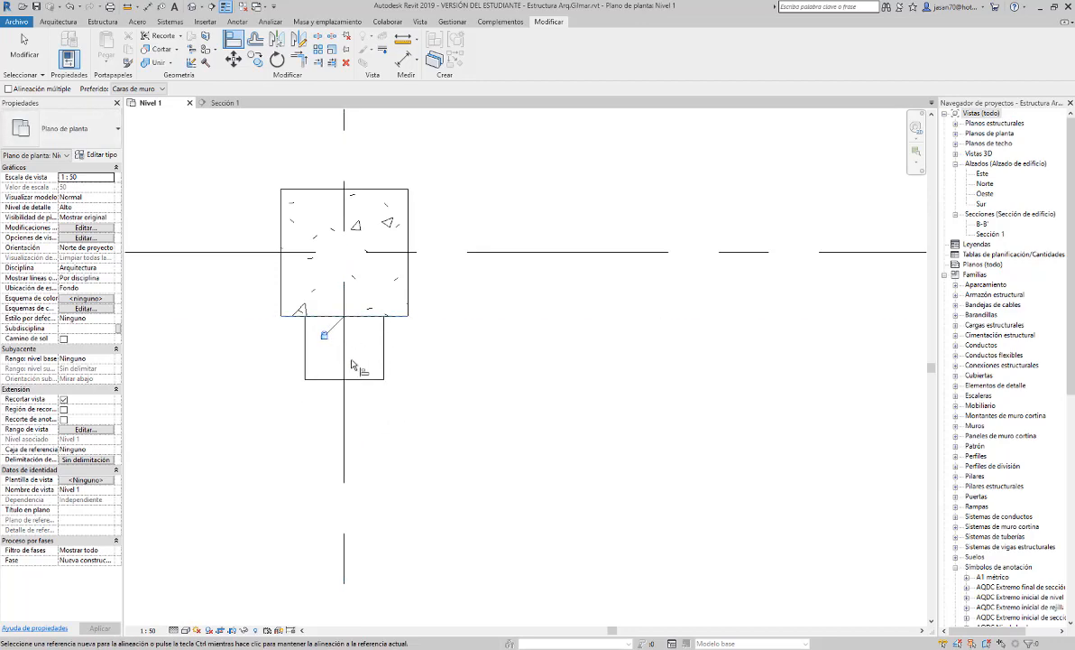
key(Escape)
key(Escape)
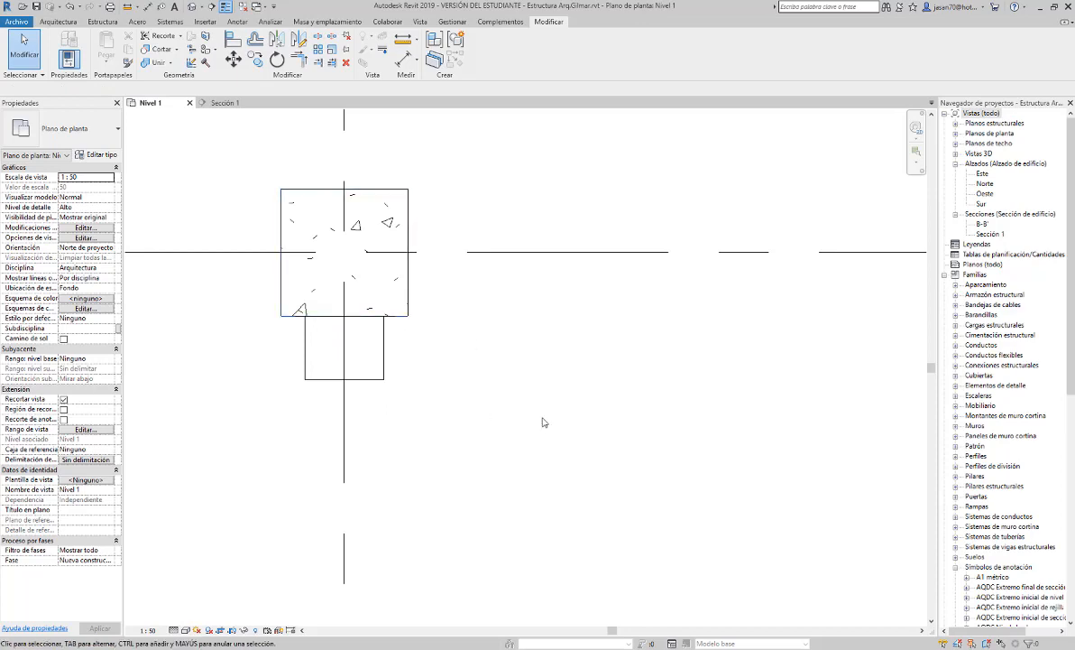
Open the {3D} view and examine the bracket against the base of the column.
click(956, 153)
double_click(982, 163)
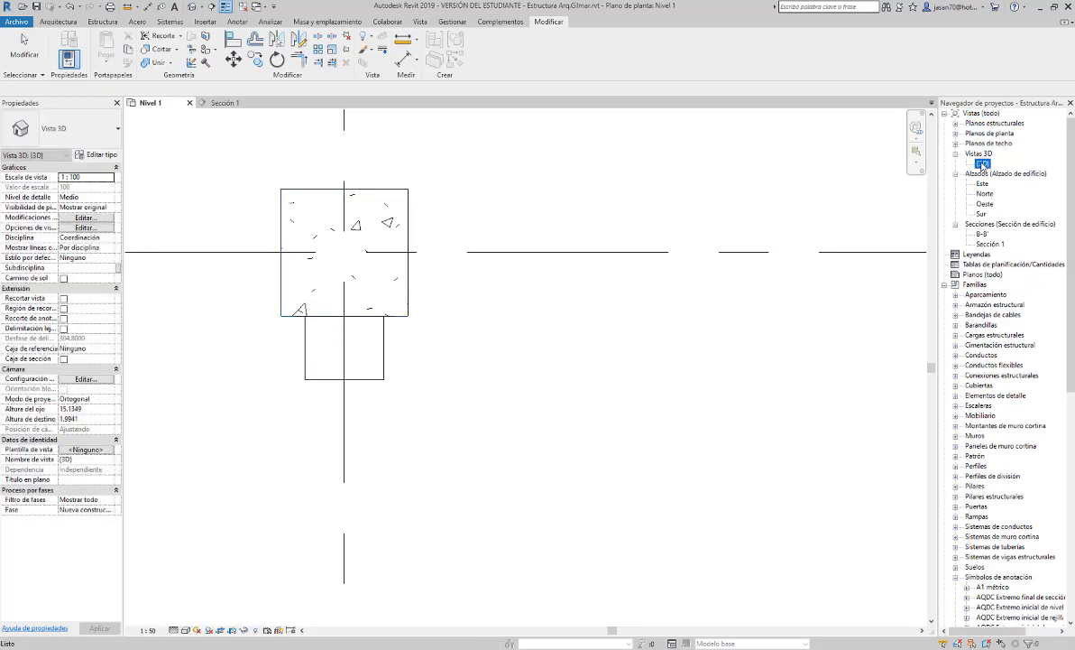
scroll(431, 295, up, 6)
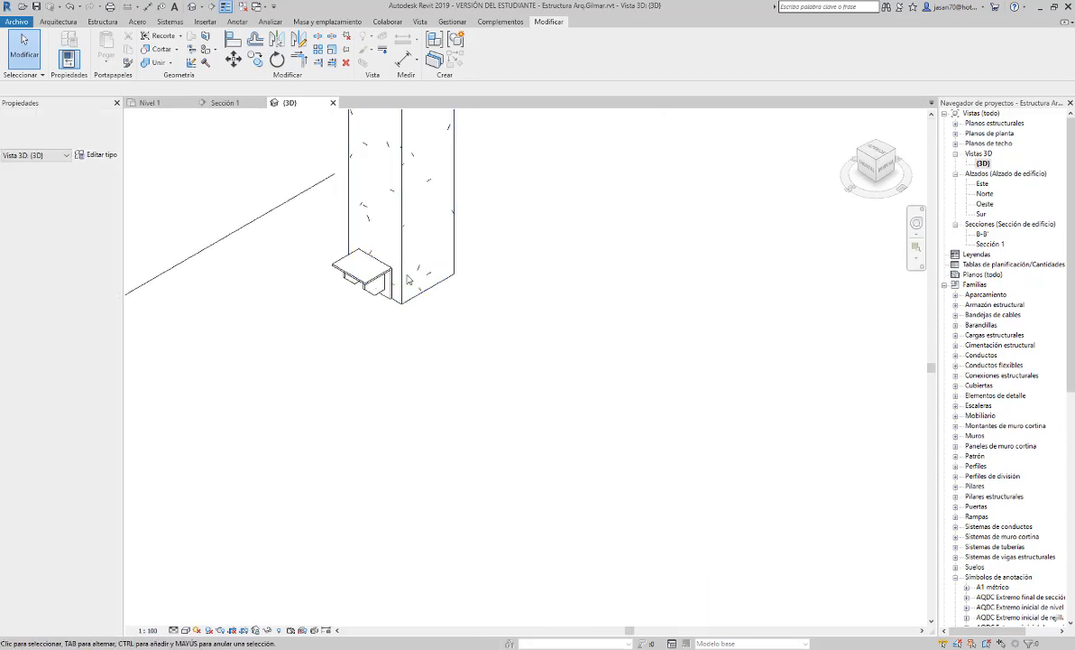
In Sección 1, move the bracket up column A to about 4.70 above Nivel 1.
click(242, 109)
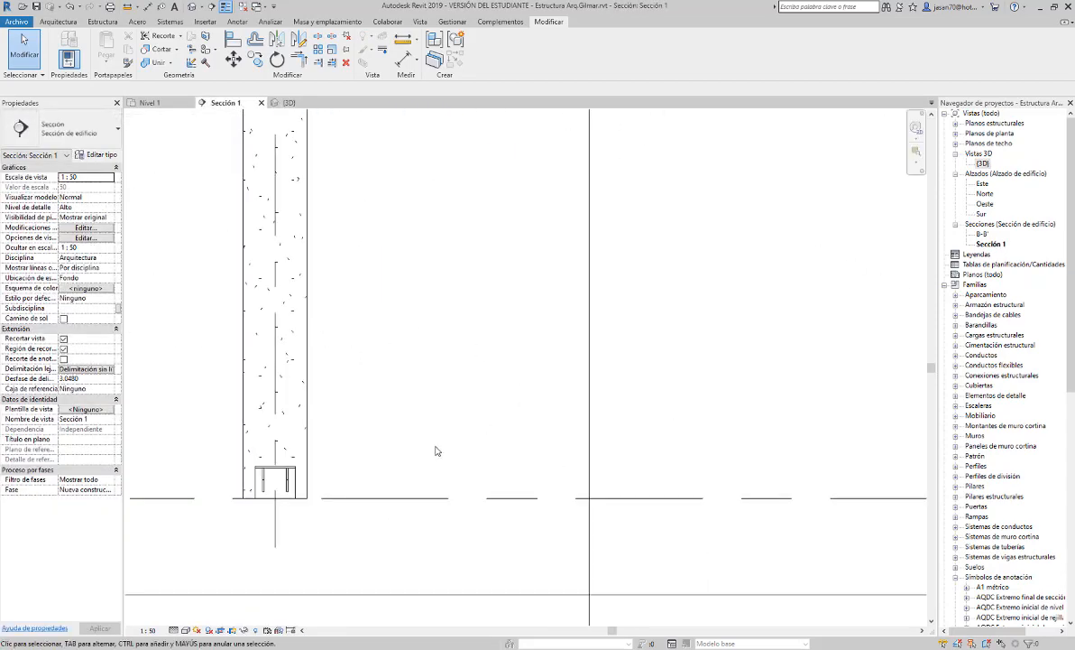
scroll(432, 417, down, 3)
middle_drag(436, 401, 432, 408)
scroll(424, 406, up, 1)
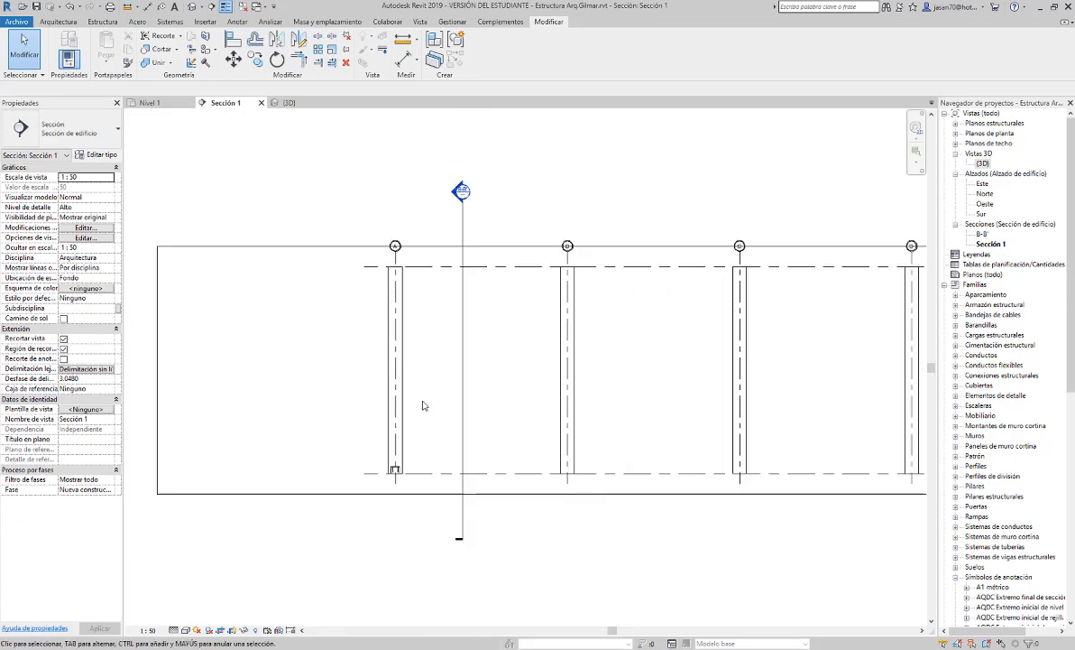
scroll(387, 473, up, 6)
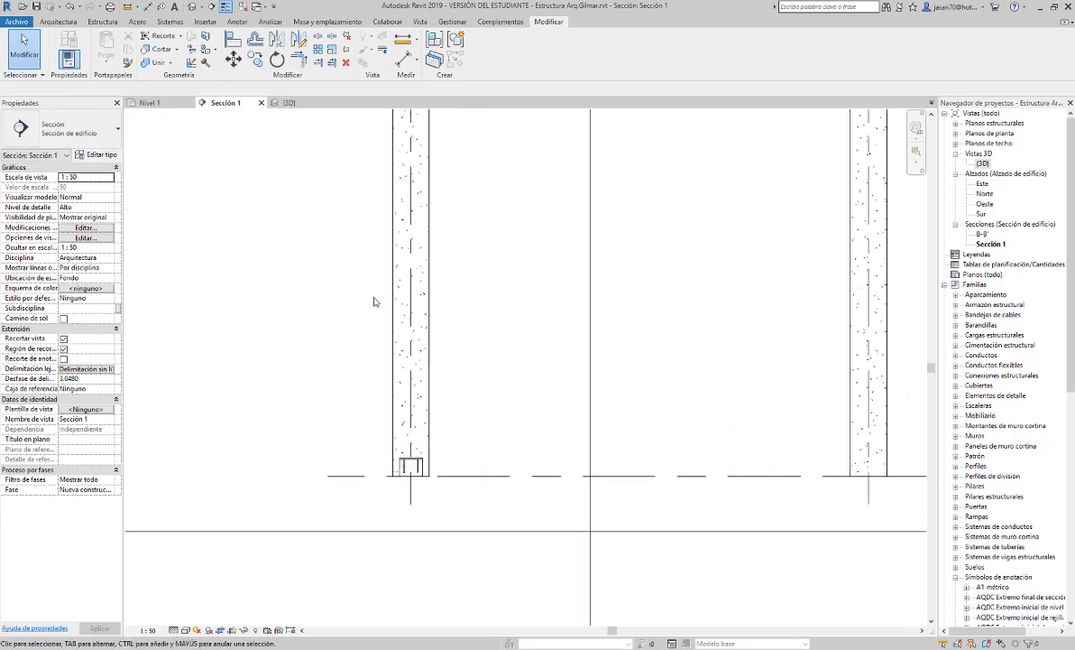
scroll(372, 302, down, 4)
middle_drag(441, 331, 398, 399)
scroll(343, 447, up, 3)
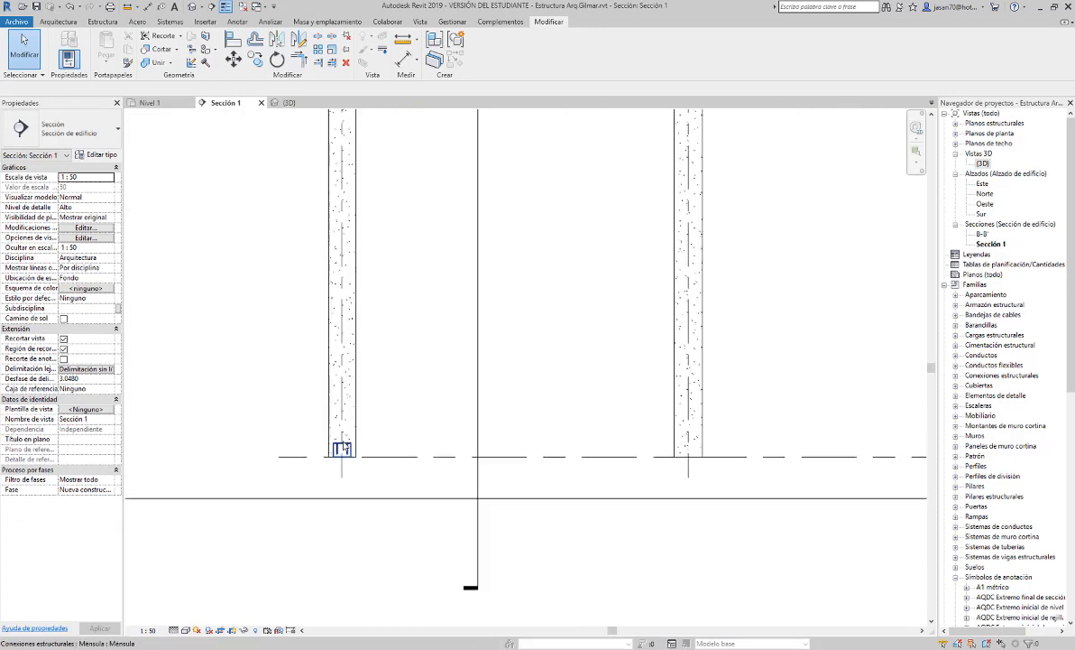
click(344, 448)
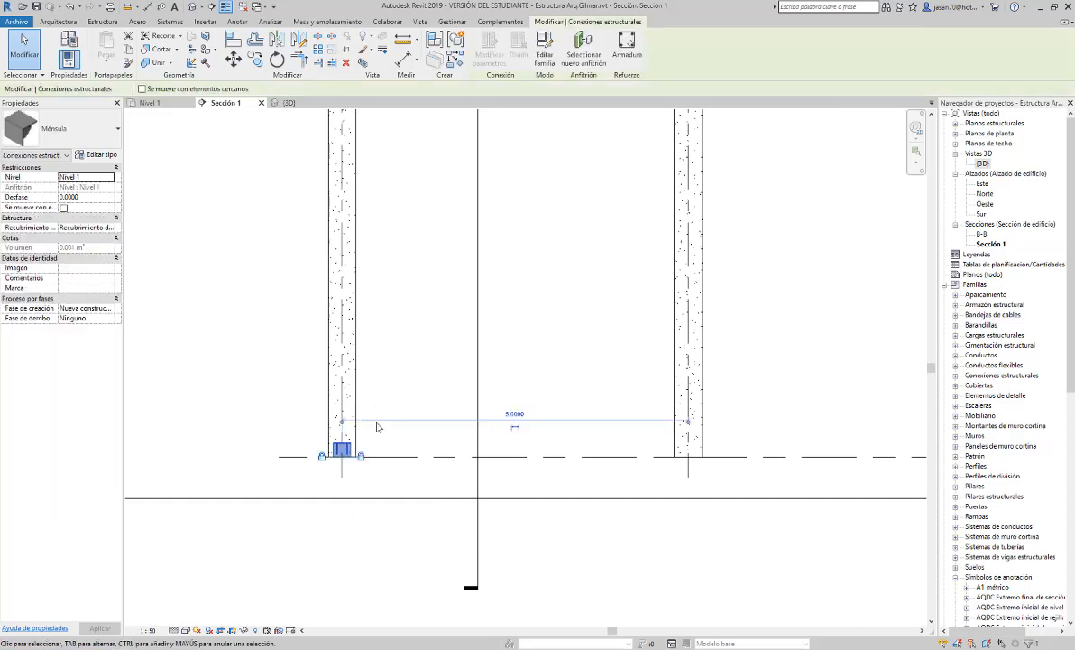
click(232, 58)
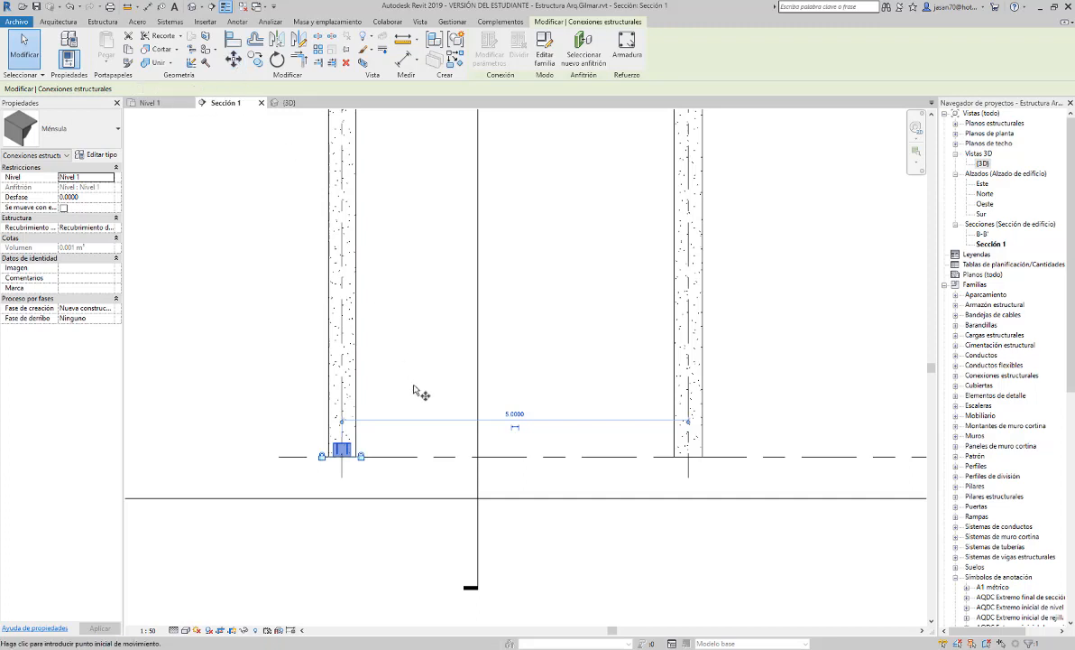
click(412, 405)
middle_drag(427, 213, 368, 411)
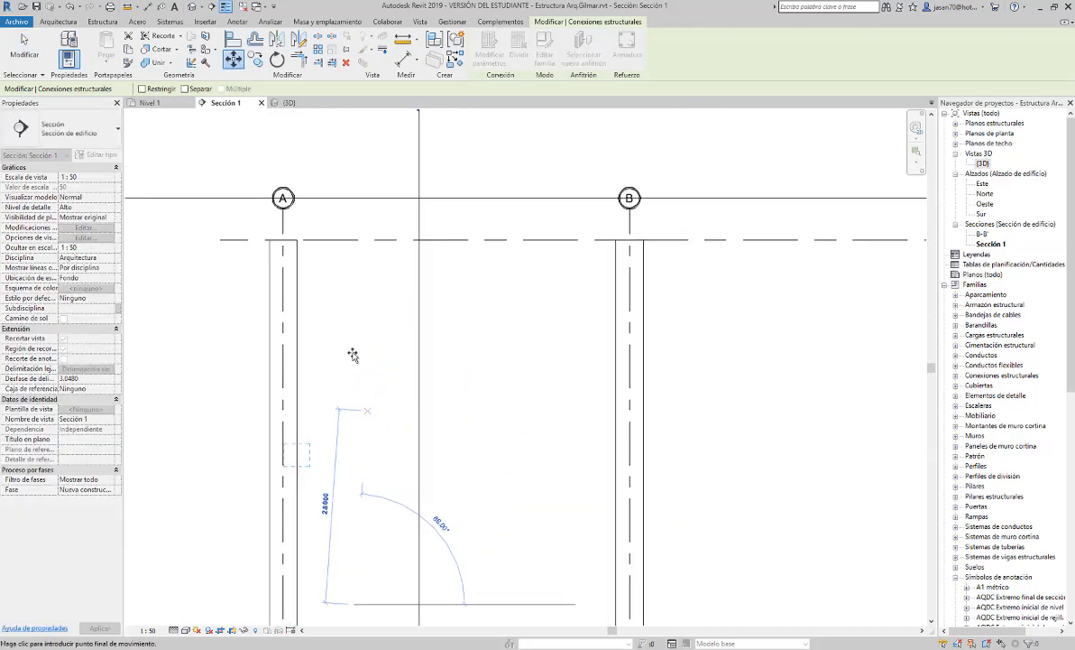
click(302, 322)
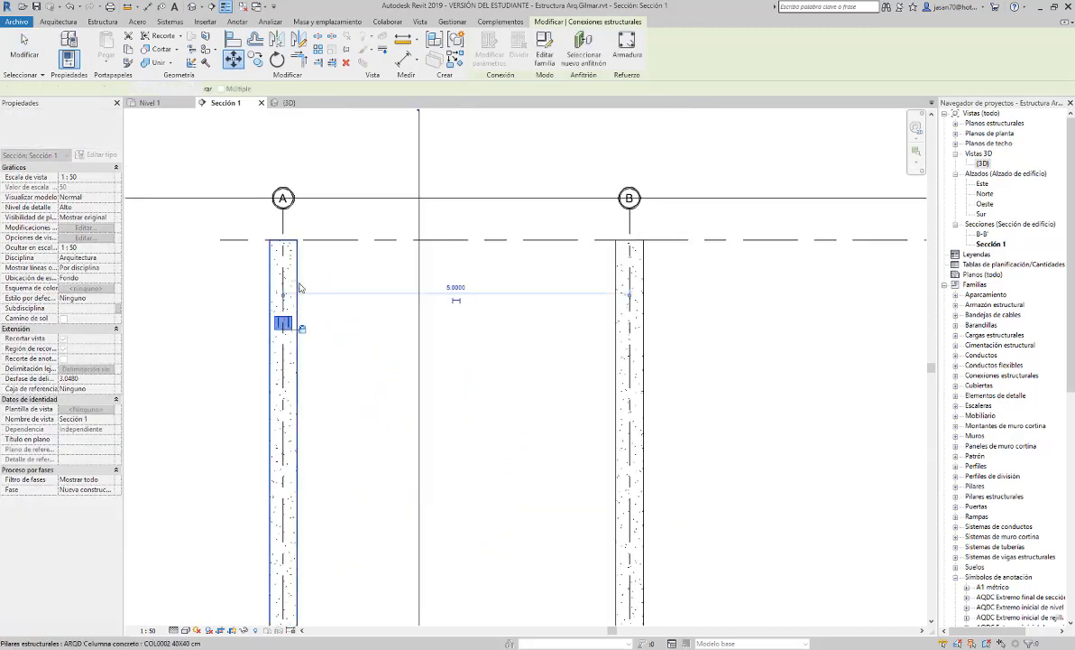
Move the bracket from its top plate's midpoint up to the top of column A on the level line.
scroll(302, 322, up, 2)
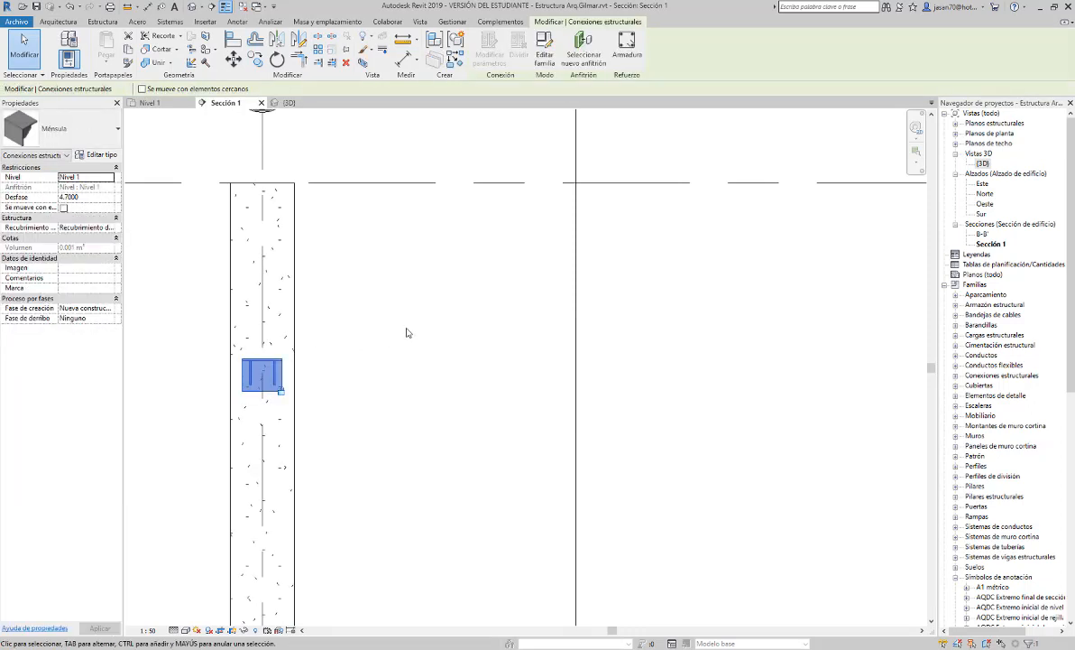
scroll(485, 350, down, 5)
scroll(484, 343, down, 4)
scroll(456, 337, up, 7)
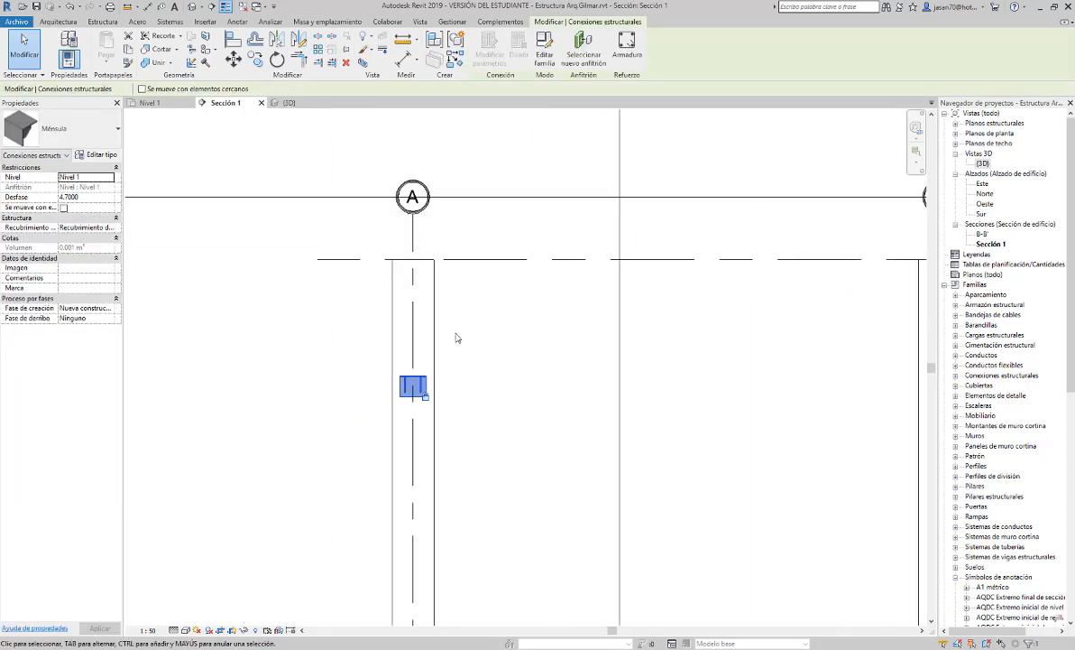
click(233, 60)
scroll(406, 357, up, 6)
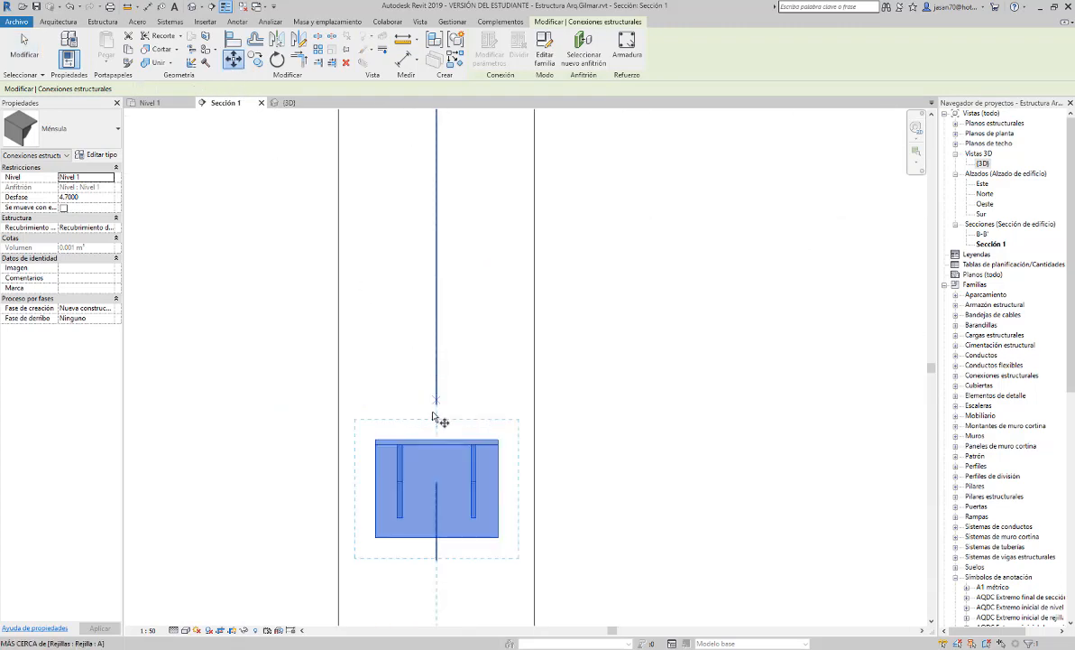
click(437, 440)
scroll(433, 379, down, 3)
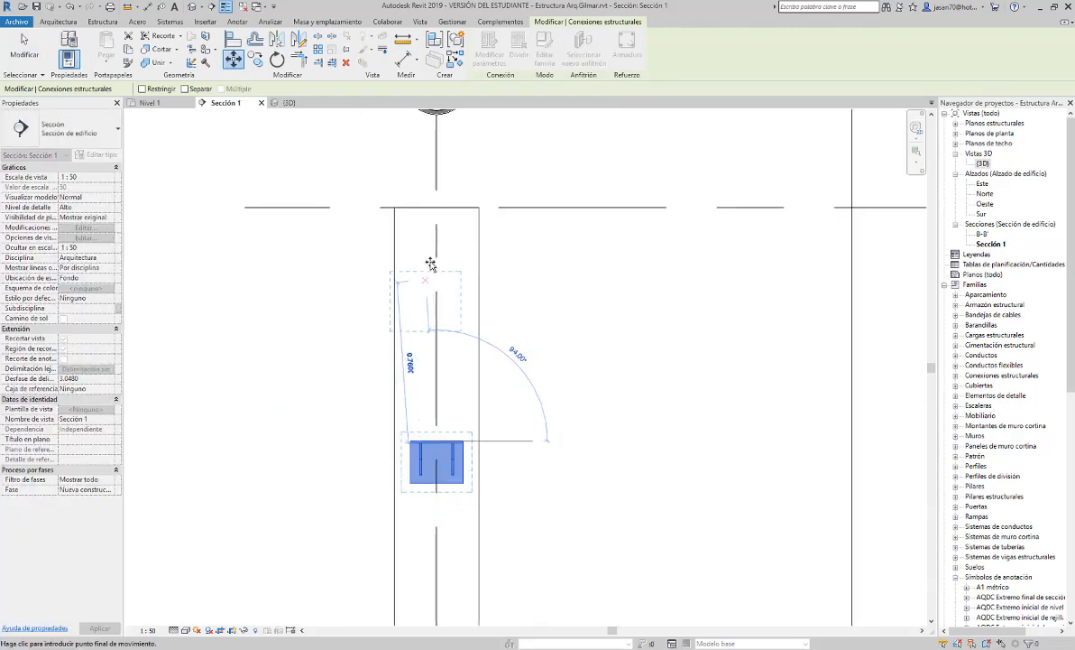
click(436, 209)
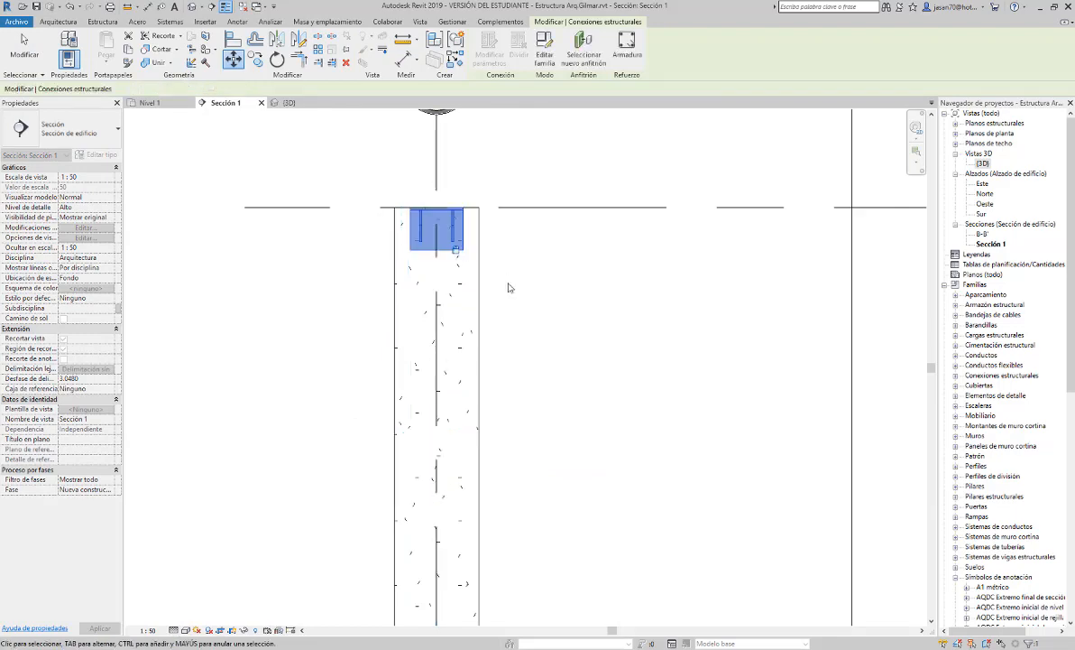
key(Escape)
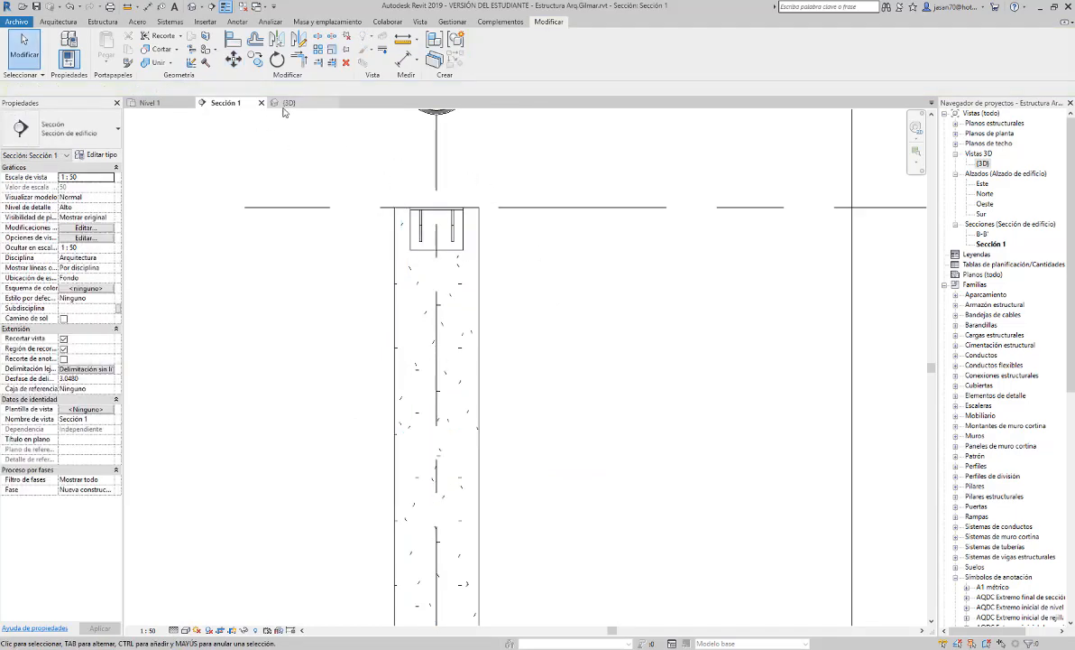
Examine the bracket at the top of column A in the {3D} view.
click(289, 105)
scroll(437, 439, down, 5)
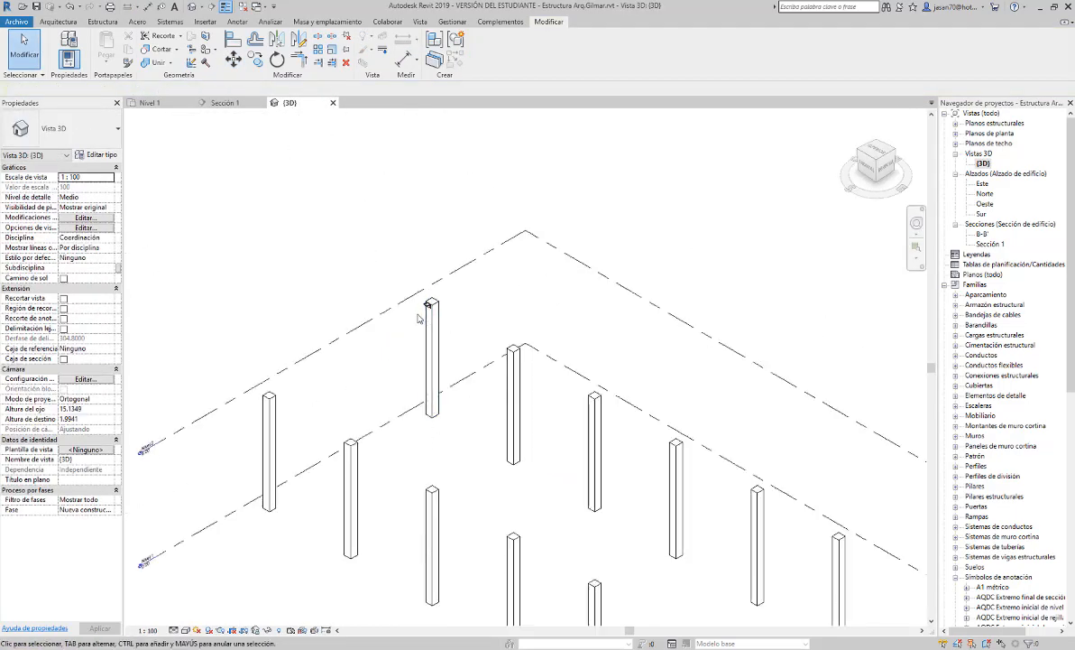
scroll(419, 315, up, 6)
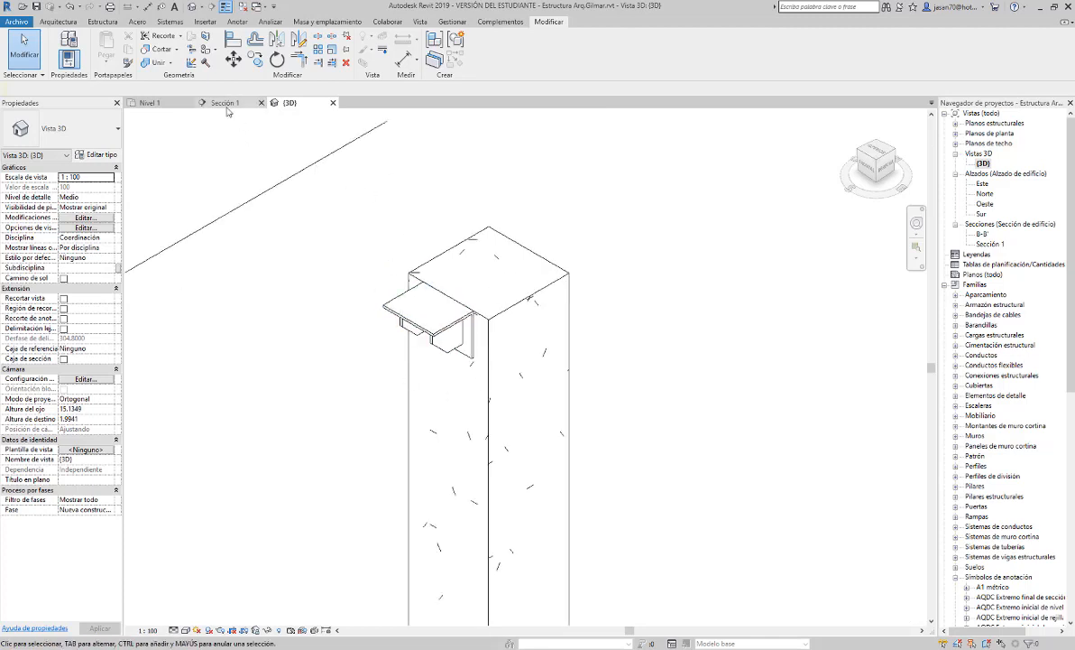
Move the bracket 0.5 vertically down column A in Sección 1, and bring up the {3D} view to check it.
click(227, 104)
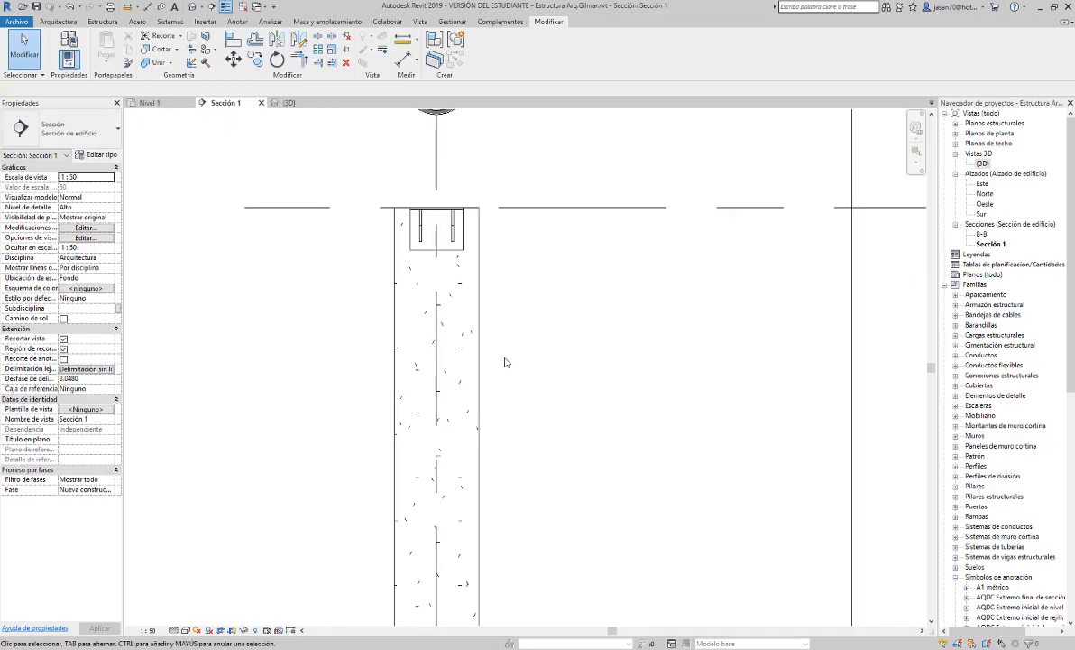
click(419, 227)
click(234, 60)
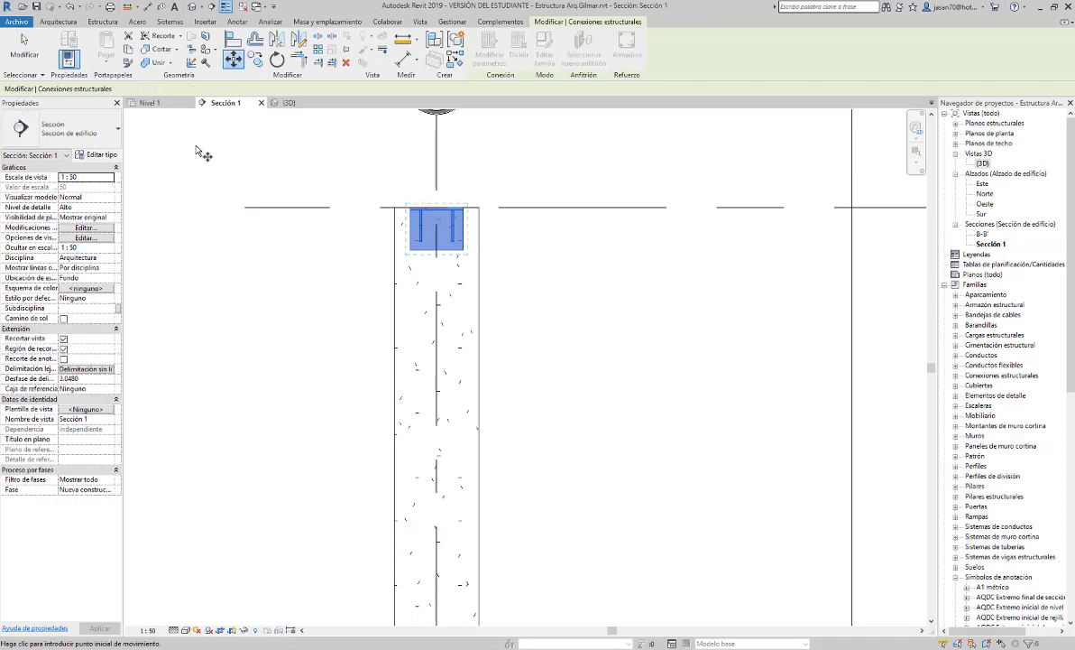
click(196, 147)
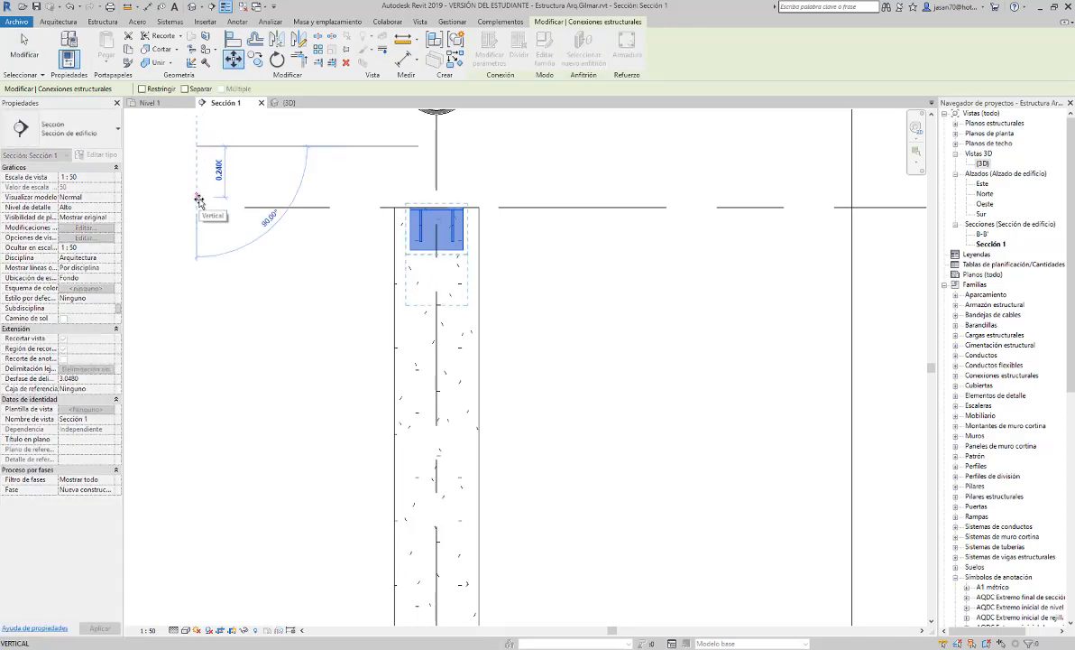
text(.5)
key(Return)
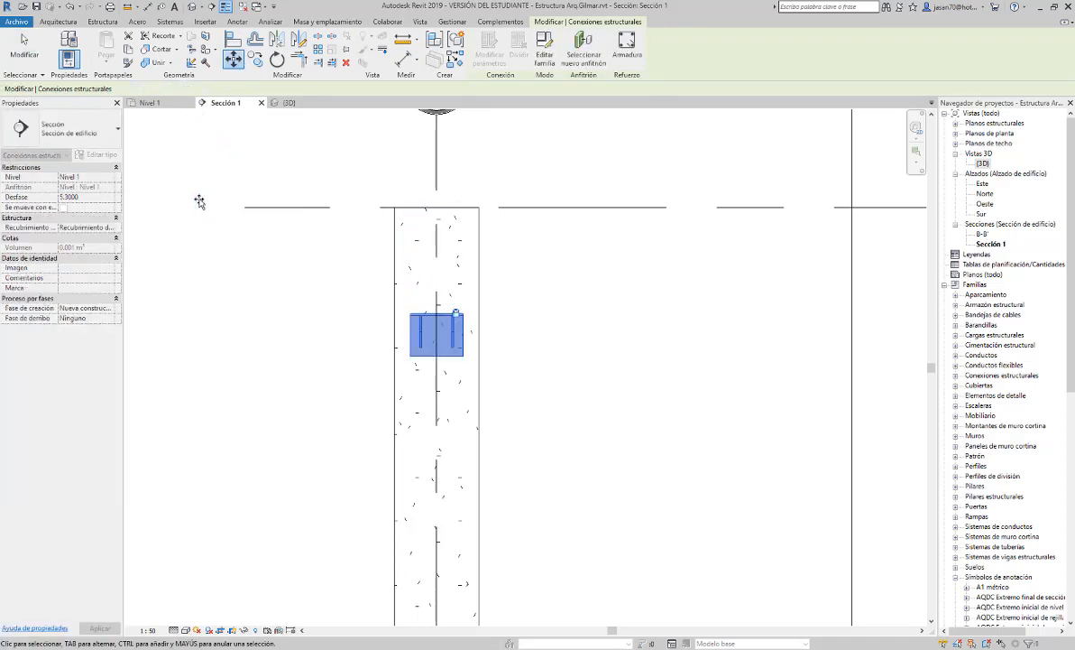
click(238, 267)
scroll(406, 317, down, 3)
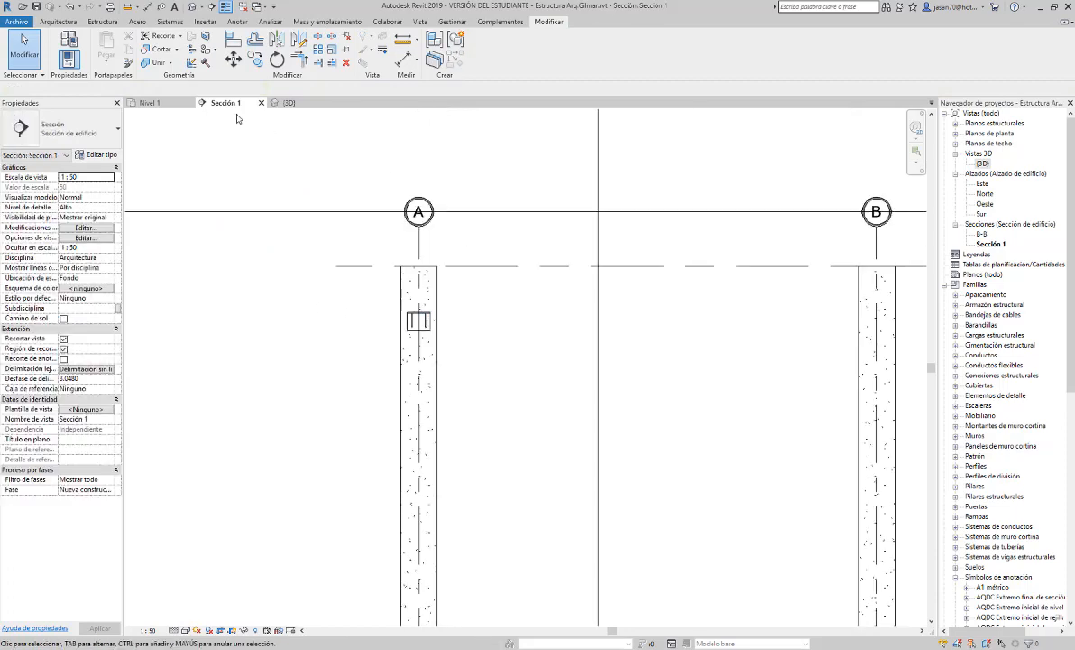
click(278, 105)
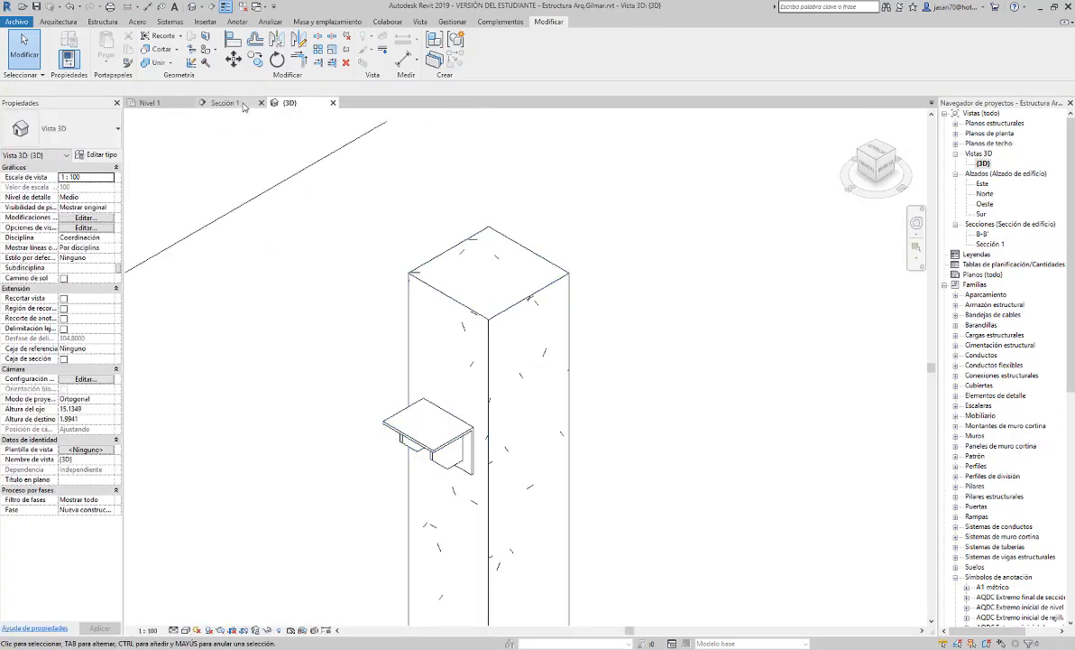
Open section B-B' from its section mark in the Nivel 1 plan and examine the bracket's side profile against the column.
click(243, 105)
scroll(424, 305, up, 5)
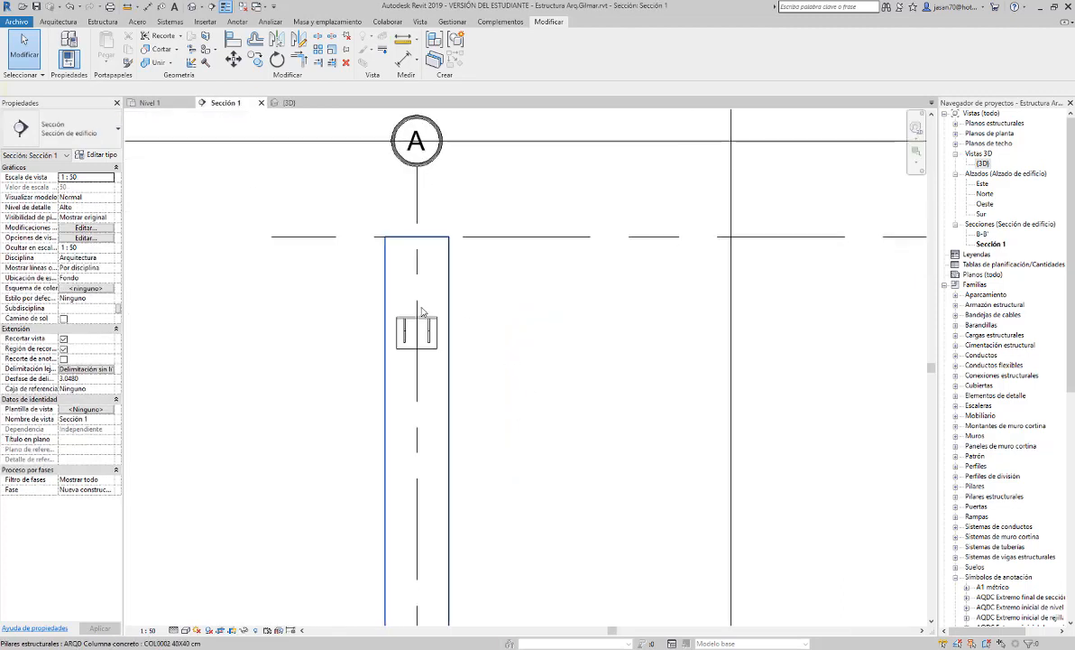
scroll(485, 410, down, 8)
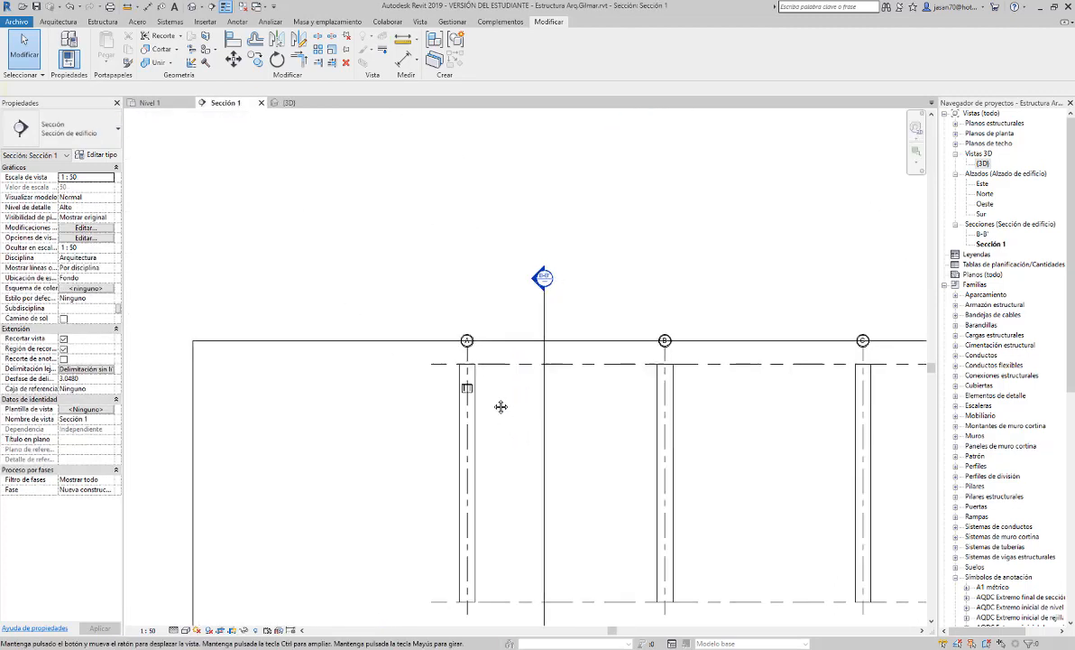
click(167, 106)
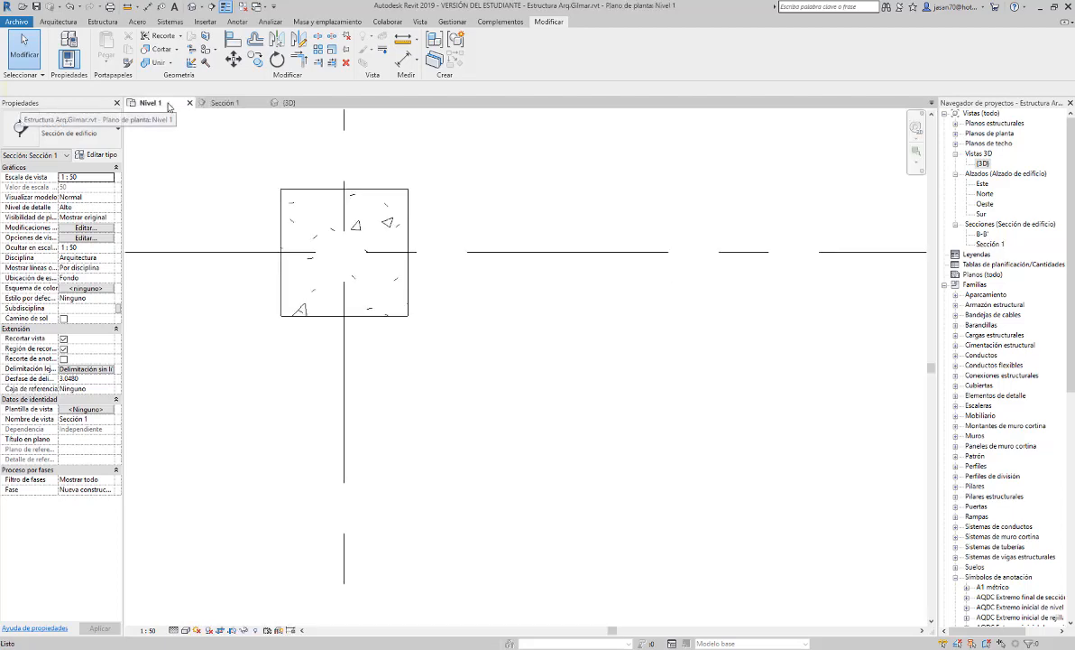
scroll(428, 361, down, 5)
scroll(427, 361, down, 2)
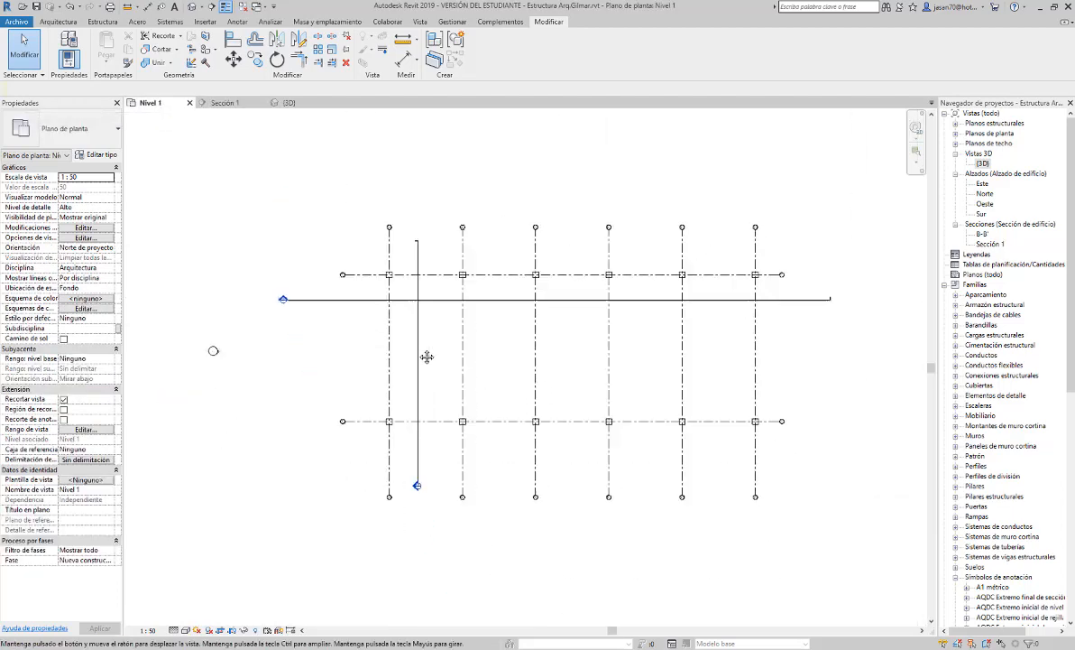
scroll(415, 487, up, 6)
double_click(419, 502)
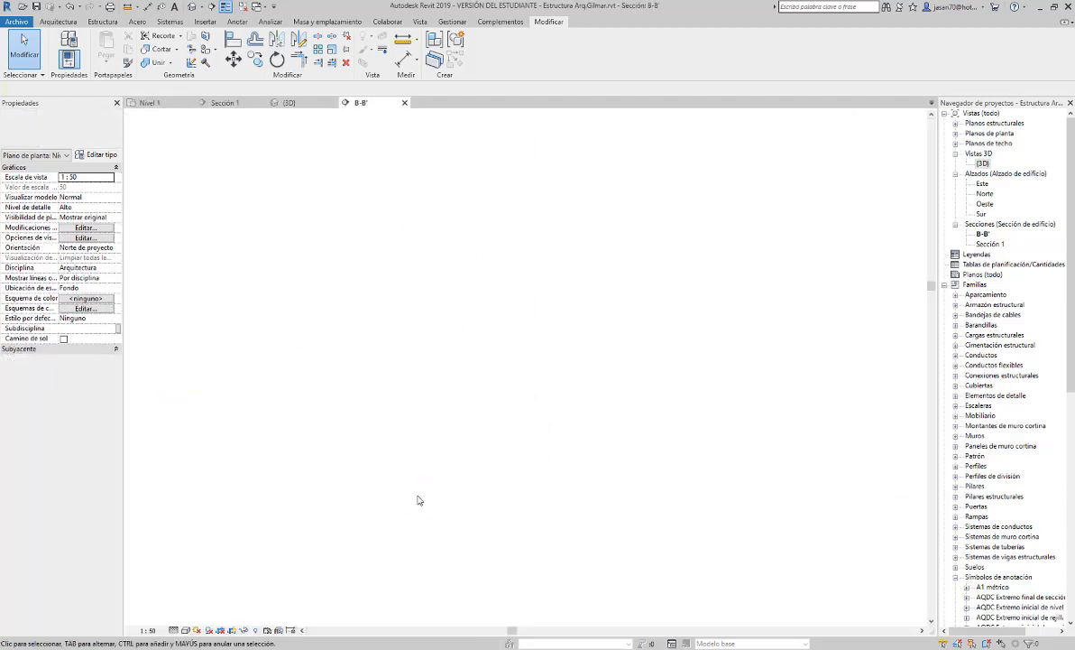
scroll(692, 307, up, 6)
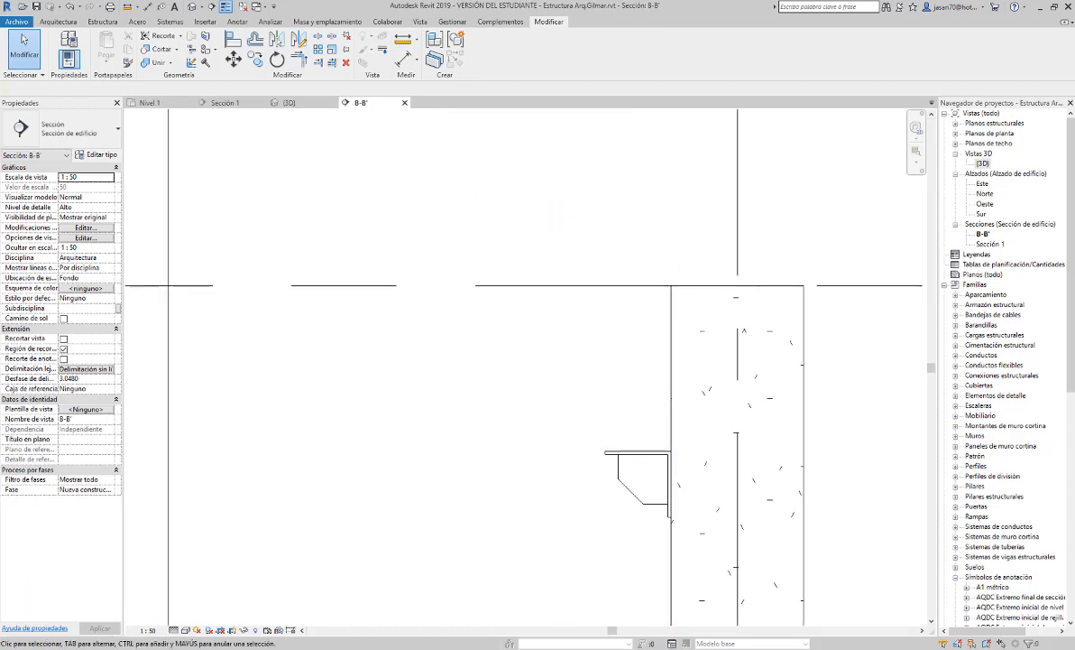
Compare the bracket in section B-B' with the Gilmar 02.jpg sketch, and review the column layout in the Nivel 1 plan.
mouse_move(172, 648)
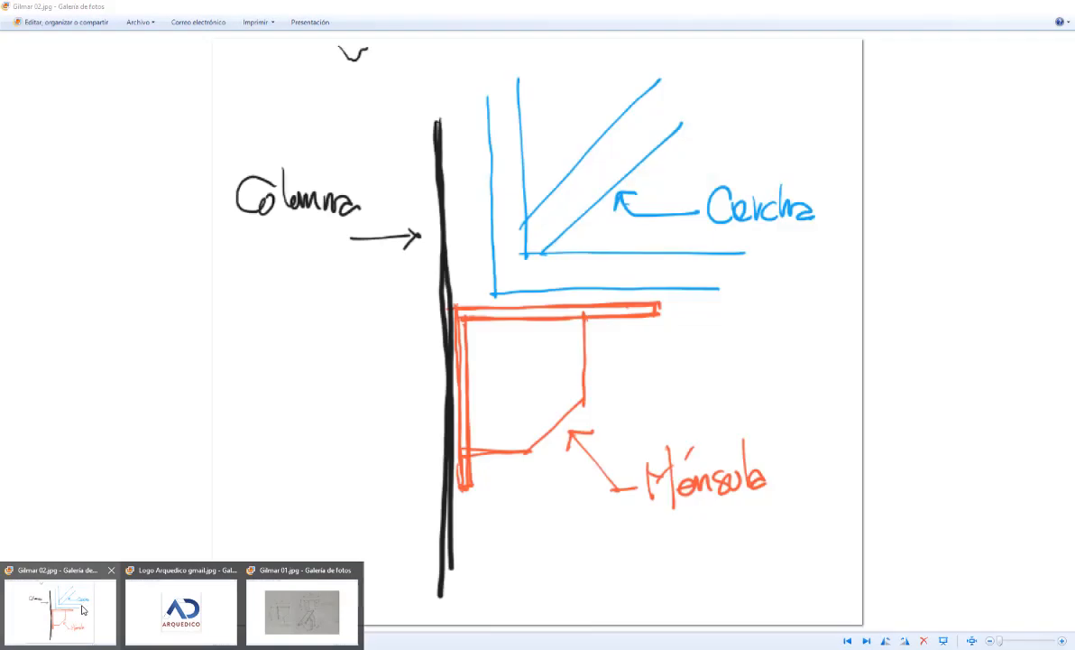
click(81, 609)
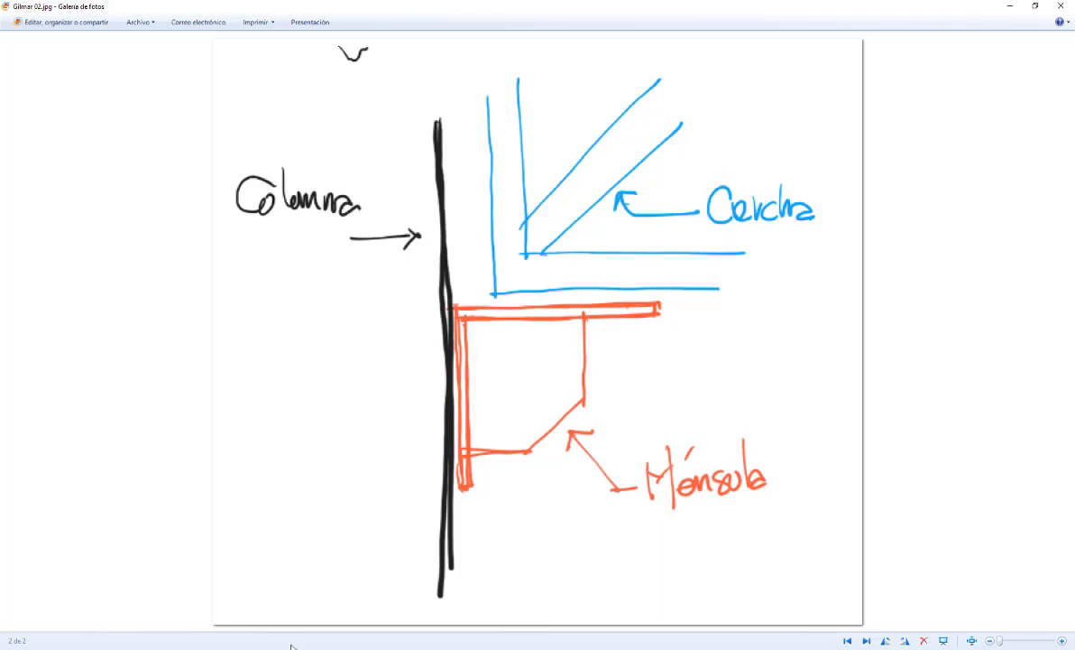
key(alt+Tab)
scroll(591, 406, down, 7)
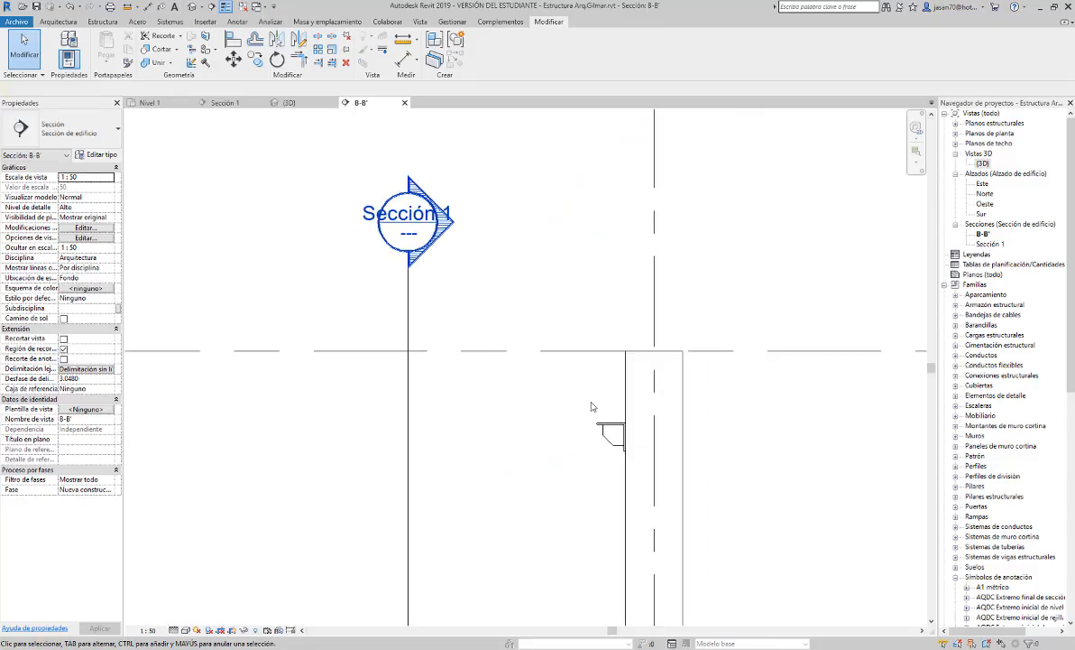
middle_drag(541, 420, 612, 411)
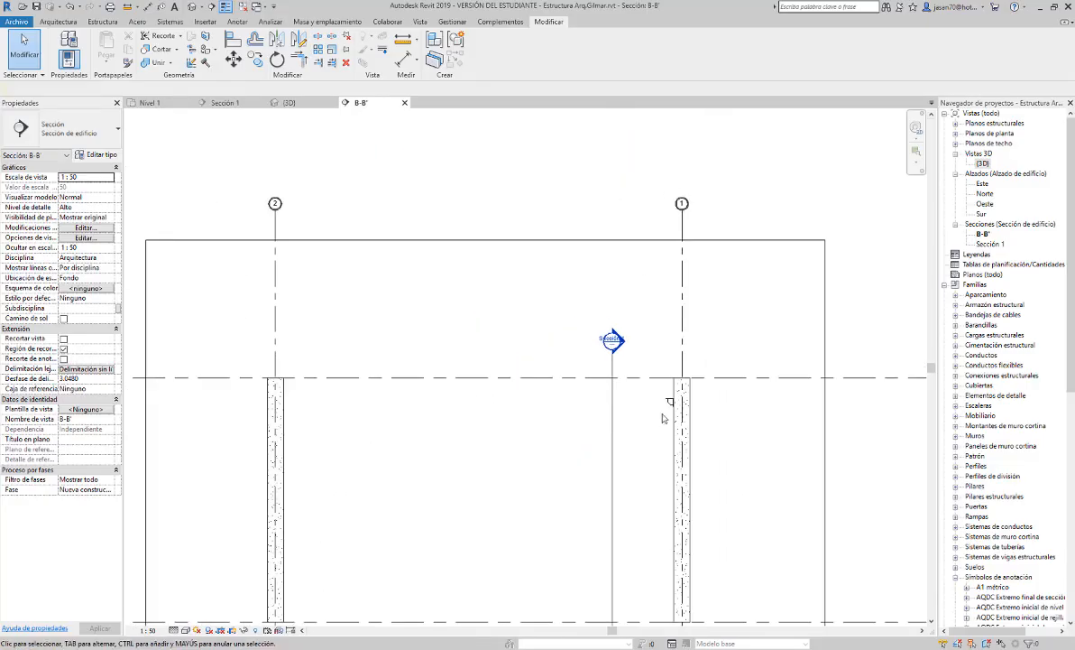
scroll(658, 412, up, 1)
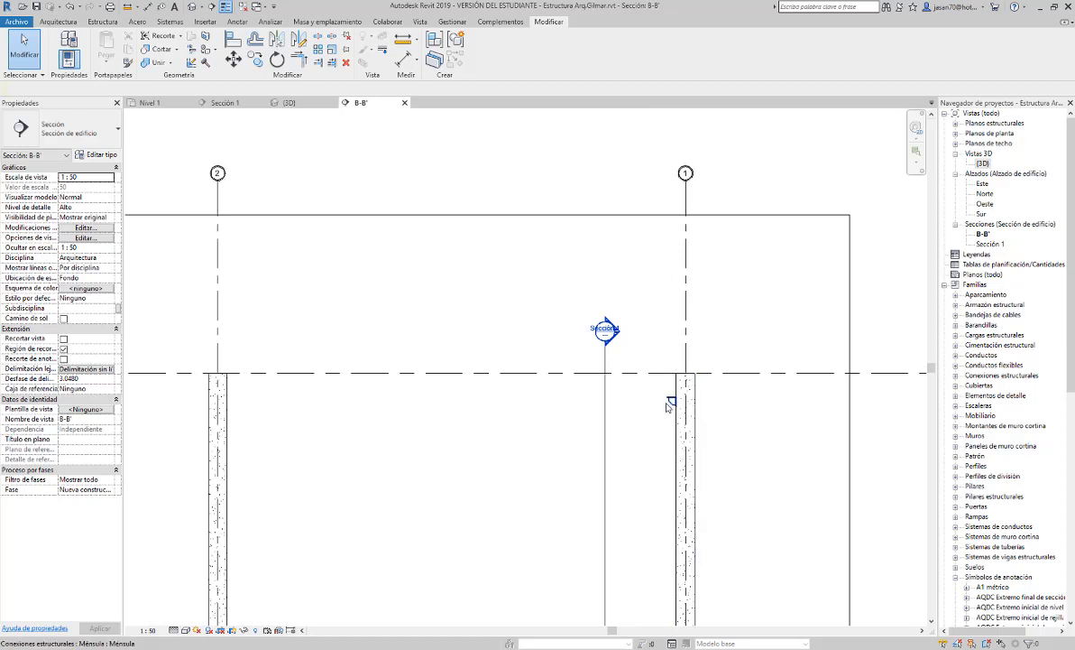
click(150, 103)
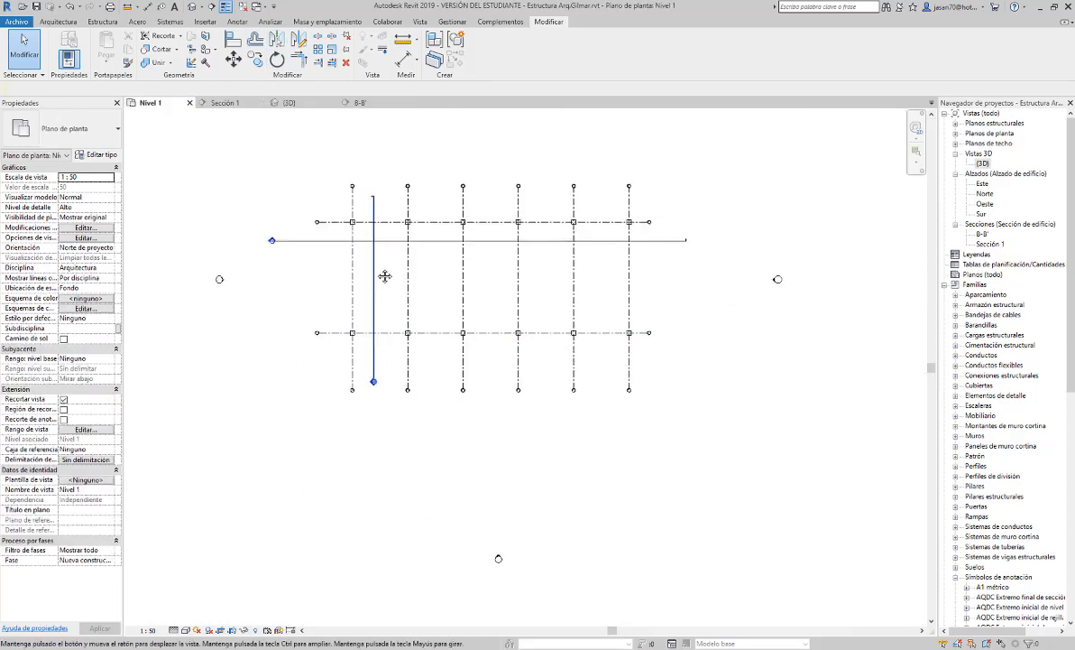
scroll(397, 281, up, 6)
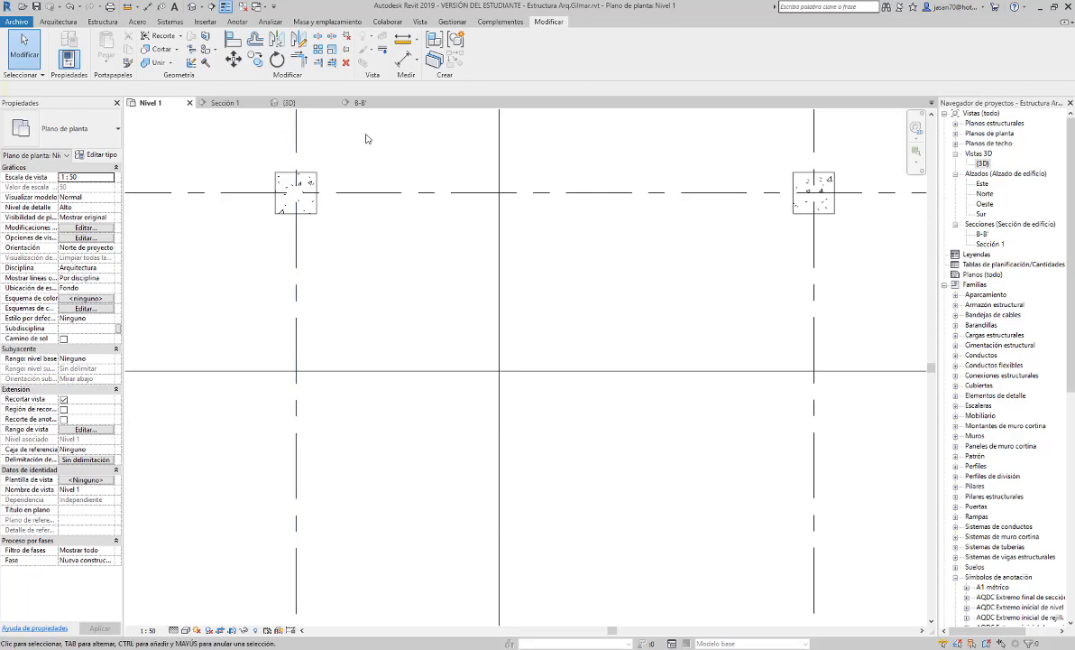
In Sección 1, copy the bracket horizontally from grid A to the column on grid B, with multiple copies enabled.
click(227, 102)
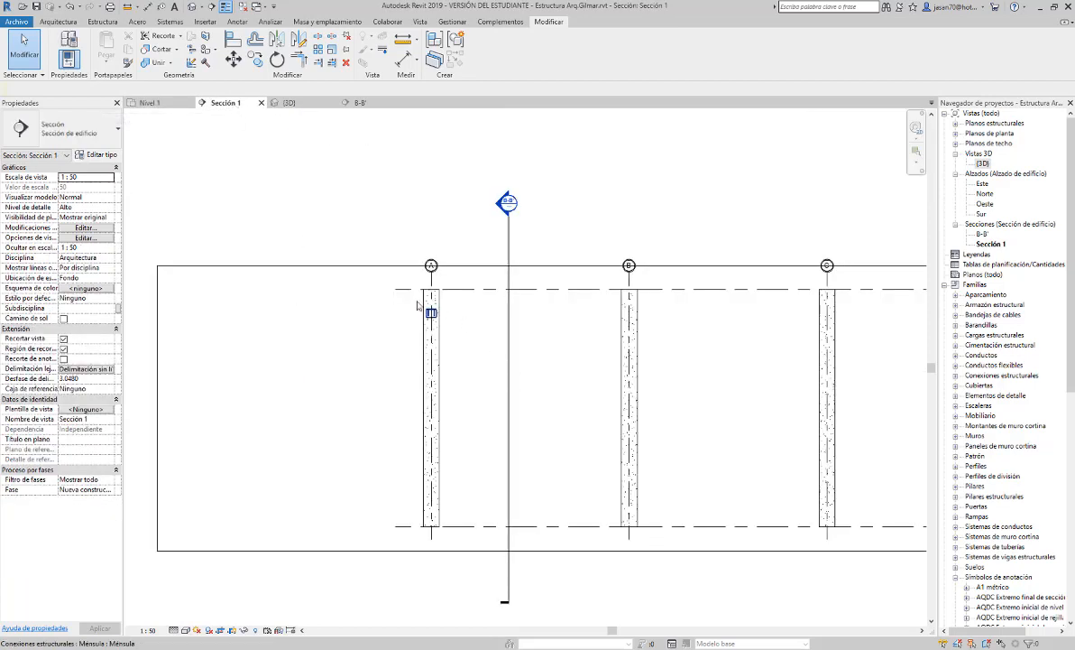
scroll(431, 304, up, 5)
scroll(431, 303, up, 3)
scroll(471, 335, up, 1)
click(472, 335)
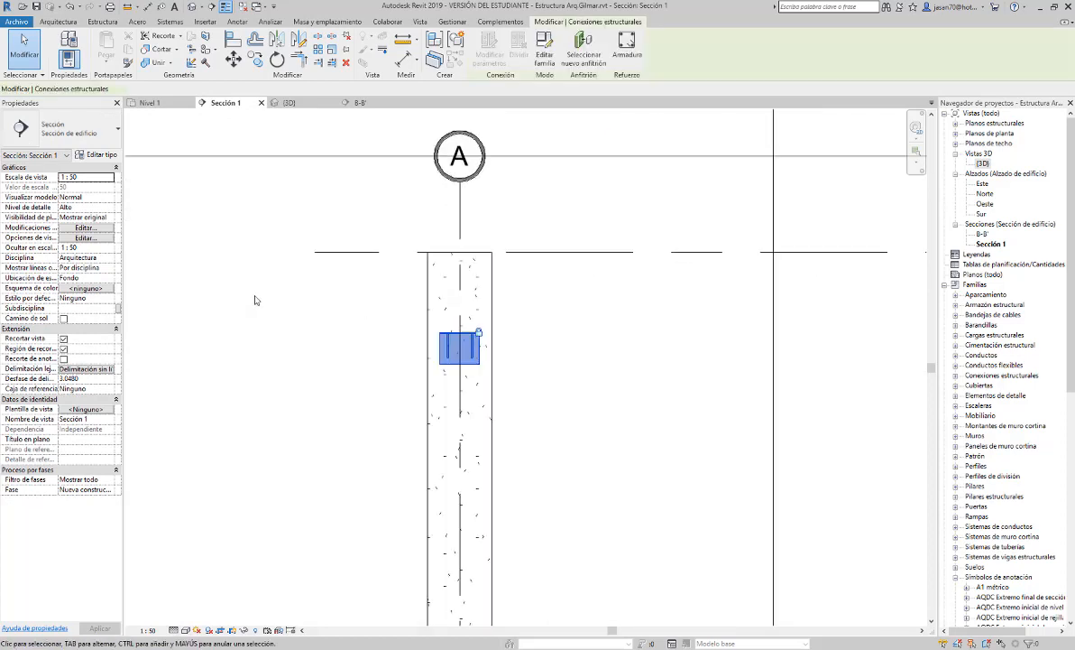
scroll(256, 300, down, 8)
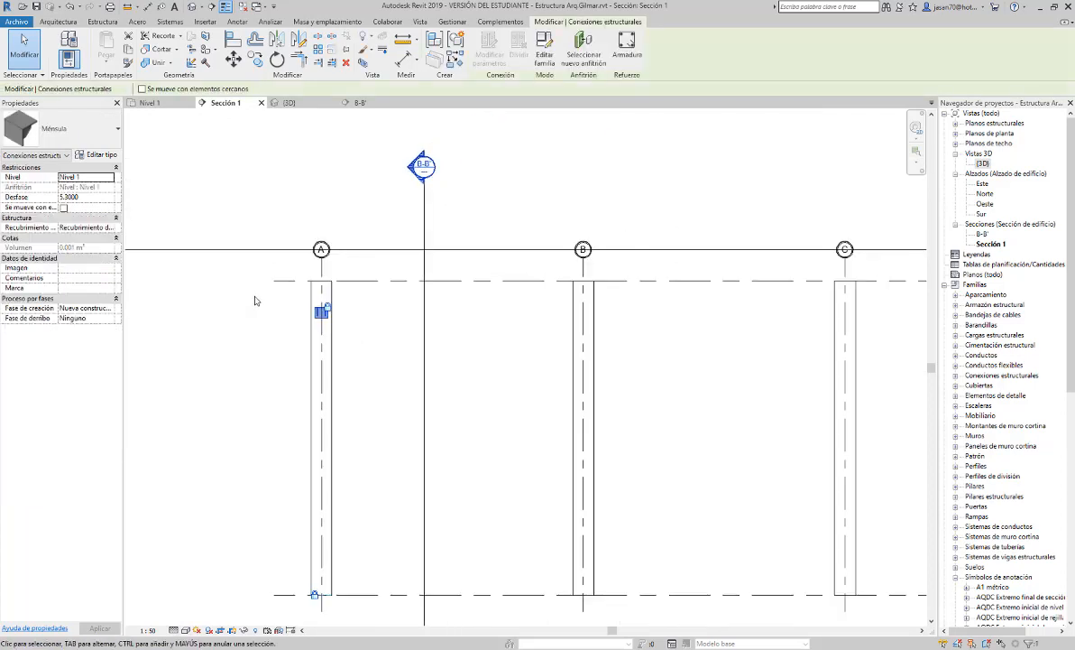
click(256, 59)
scroll(318, 249, up, 3)
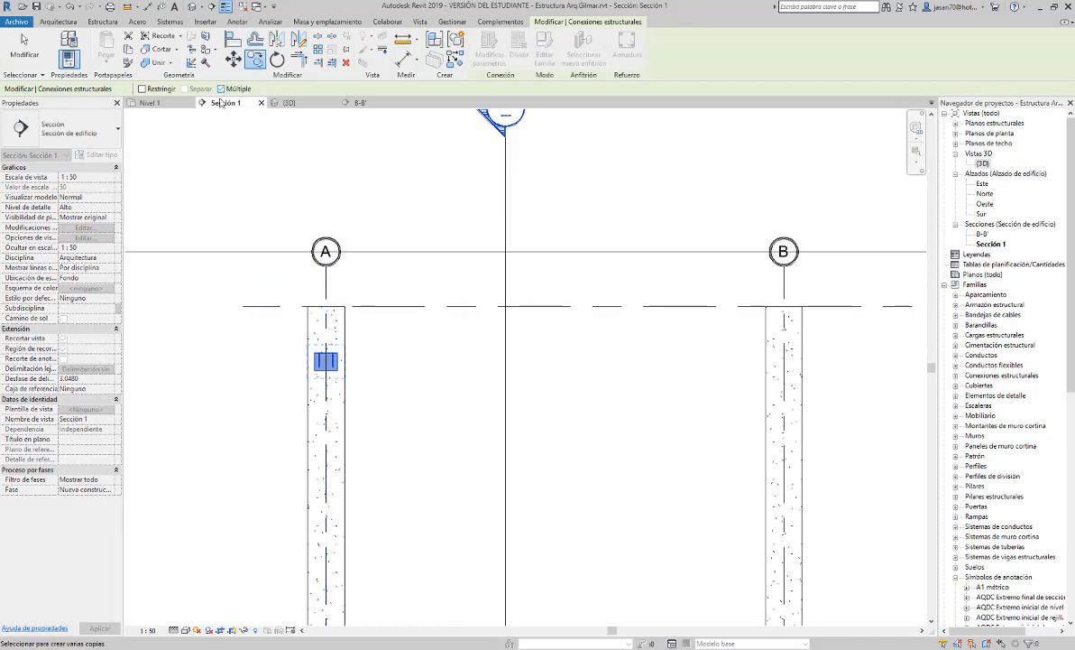
click(327, 287)
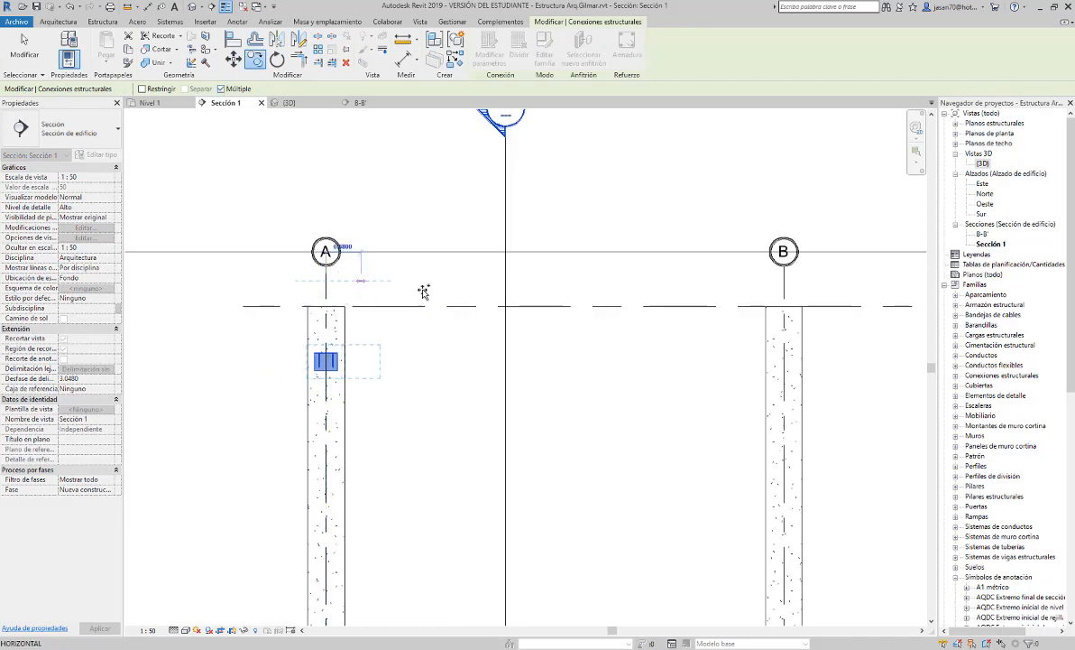
click(783, 285)
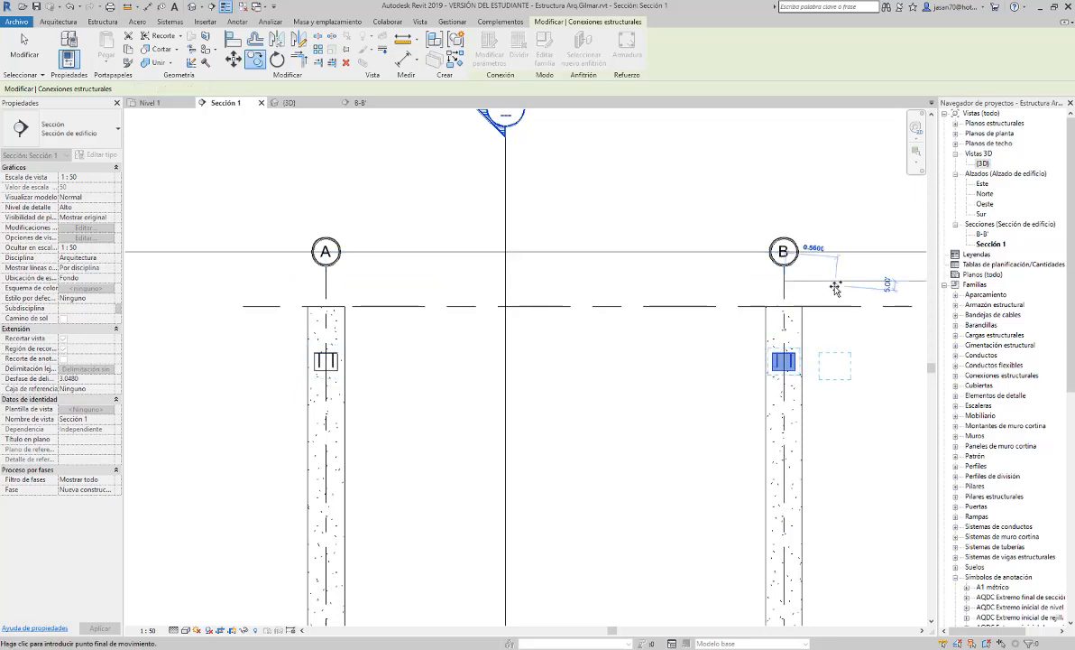
Place further bracket copies at the same height on the columns at grids C and D.
middle_drag(837, 286, 253, 295)
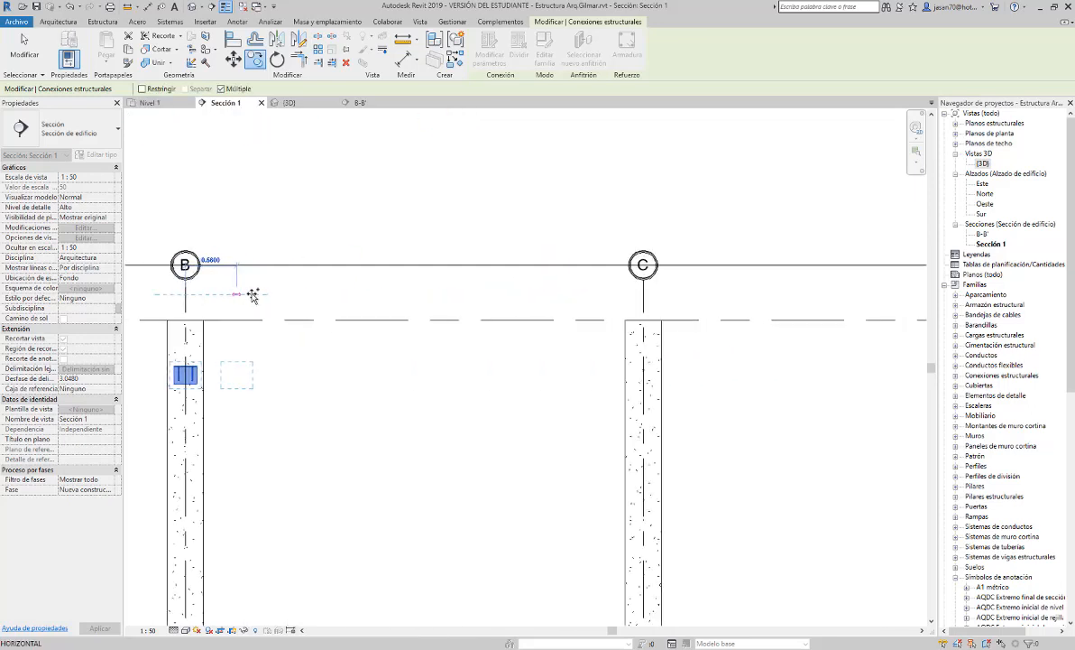
click(643, 298)
middle_drag(751, 313, 272, 298)
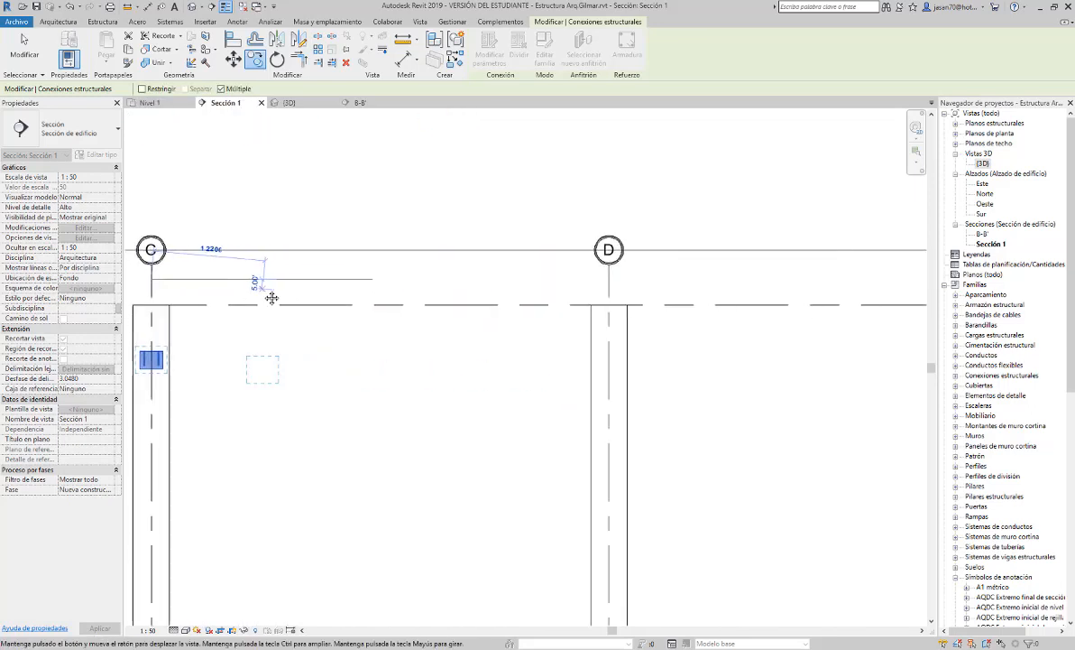
click(615, 291)
Place the remaining bracket copies on the columns at grids E and F, and finish the Copy command.
scroll(678, 354, down, 5)
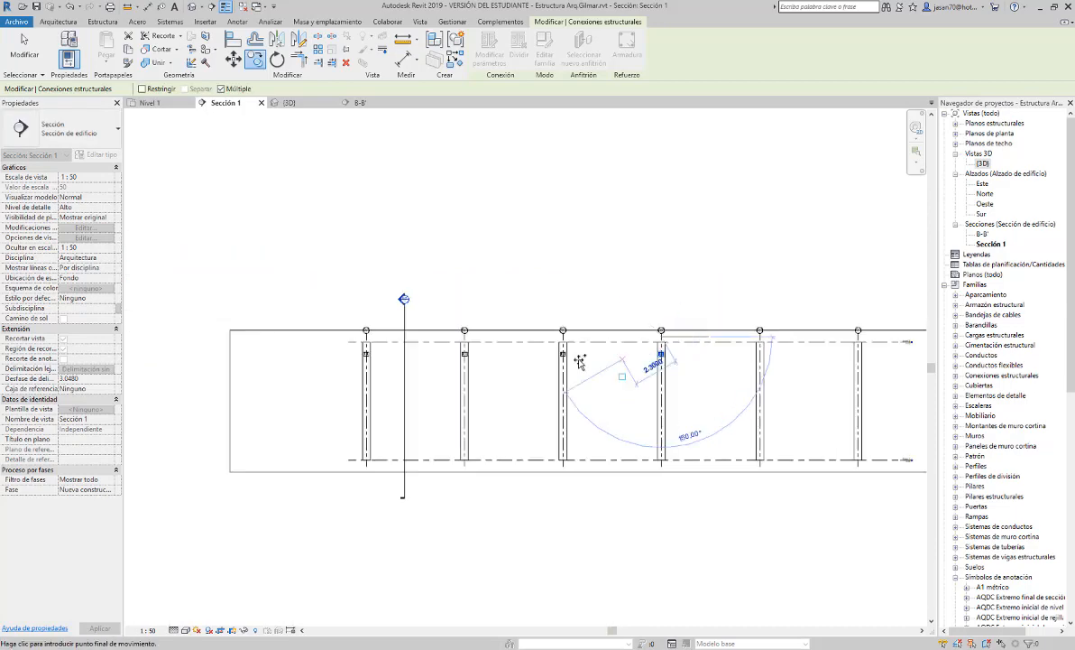
scroll(782, 341, up, 4)
scroll(740, 333, up, 2)
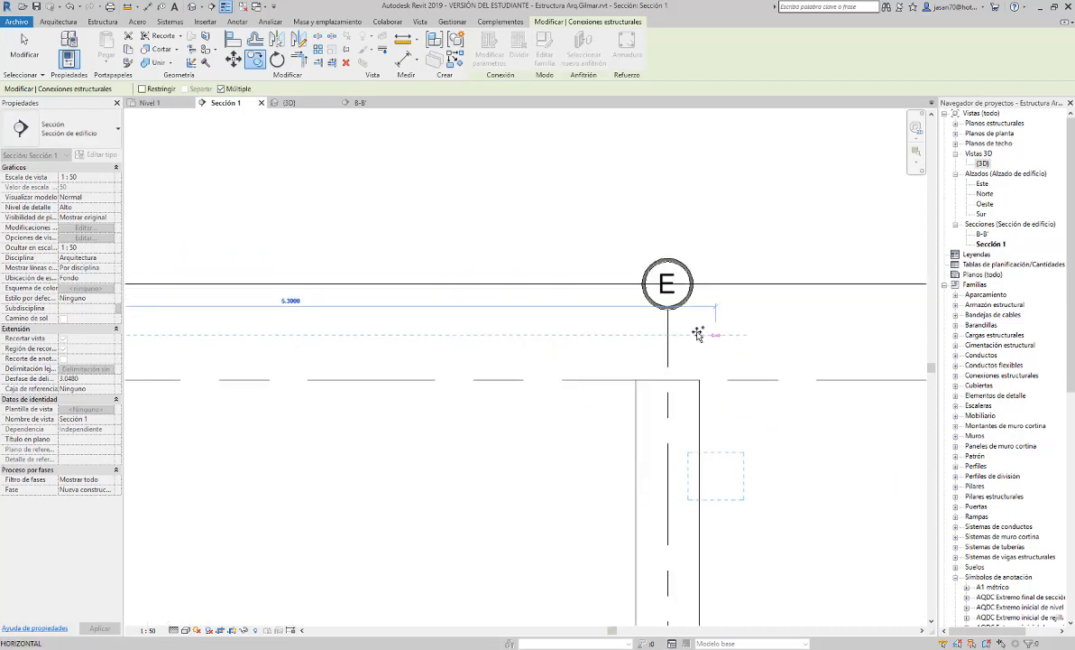
click(672, 336)
scroll(522, 345, down, 2)
scroll(523, 345, down, 2)
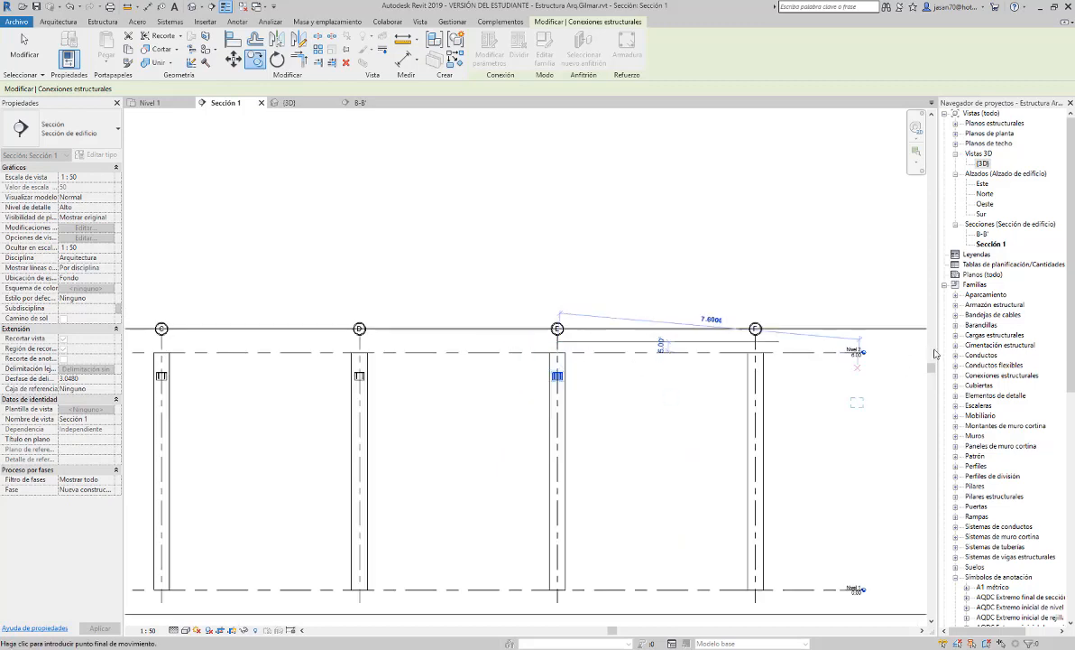
scroll(755, 343, up, 4)
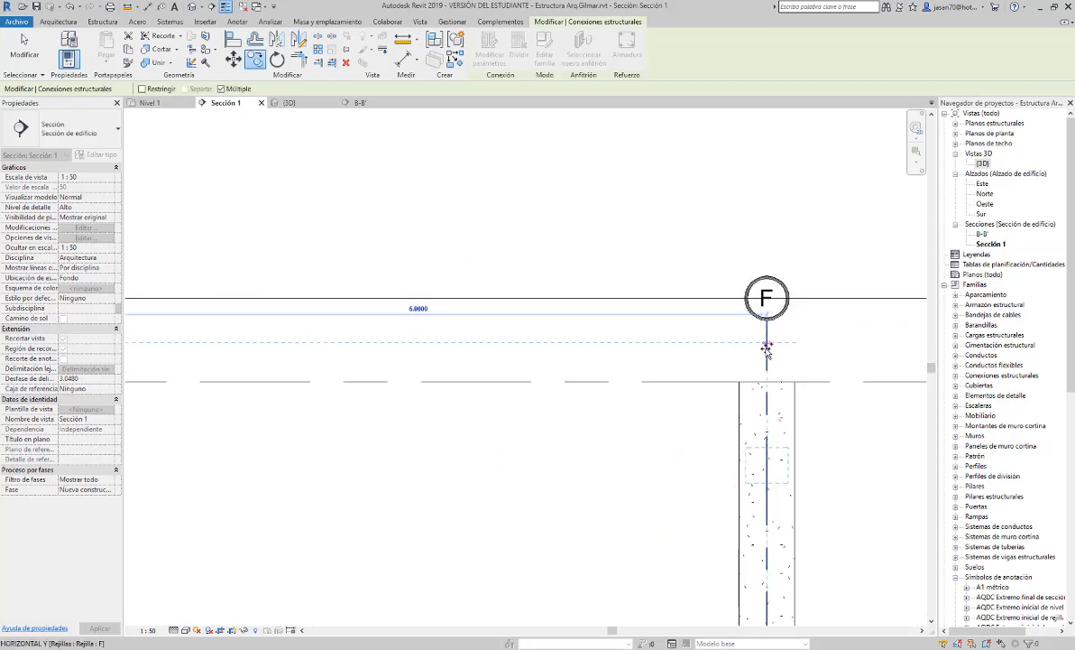
click(765, 350)
scroll(819, 360, down, 4)
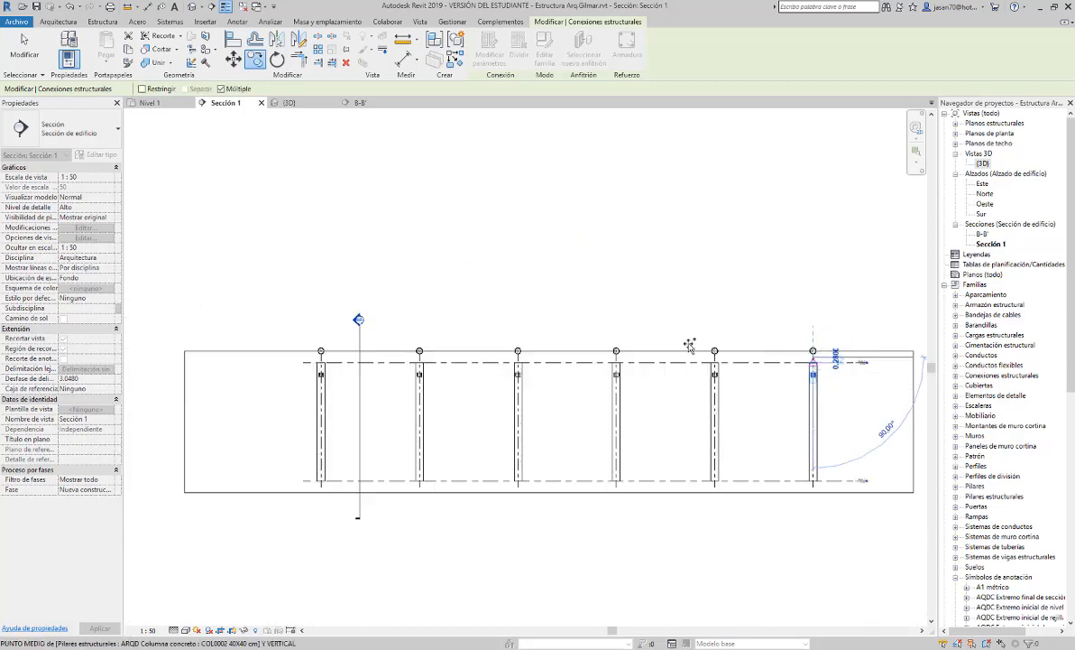
key(Escape)
key(Escape)
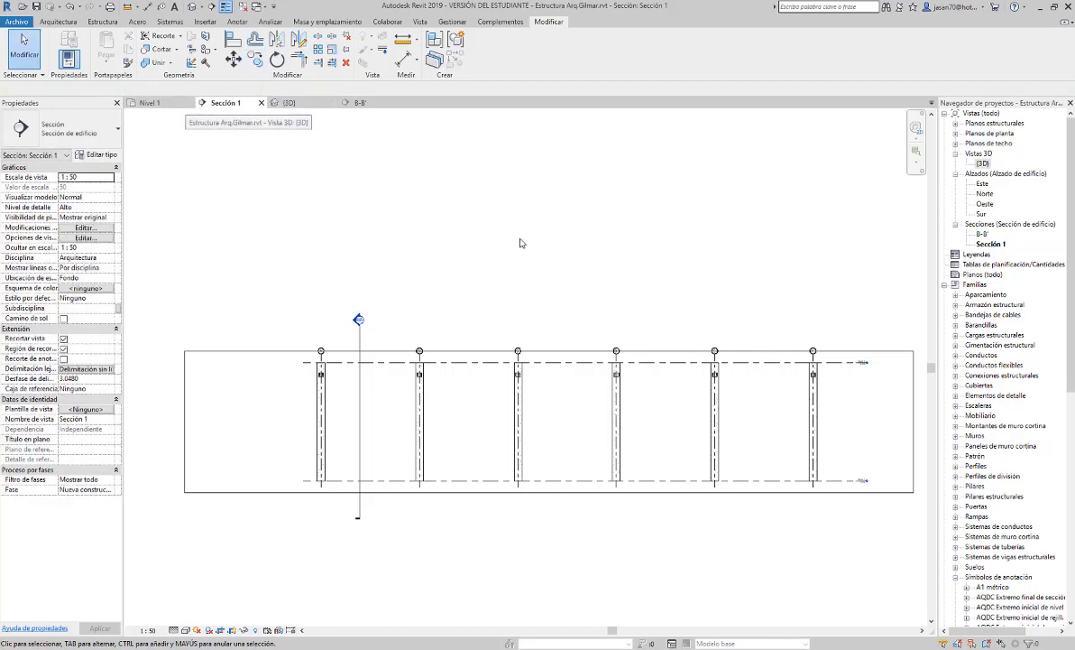
Tile the open views and frame the row of columns with their brackets in the {3D} view.
key(w)
key(t)
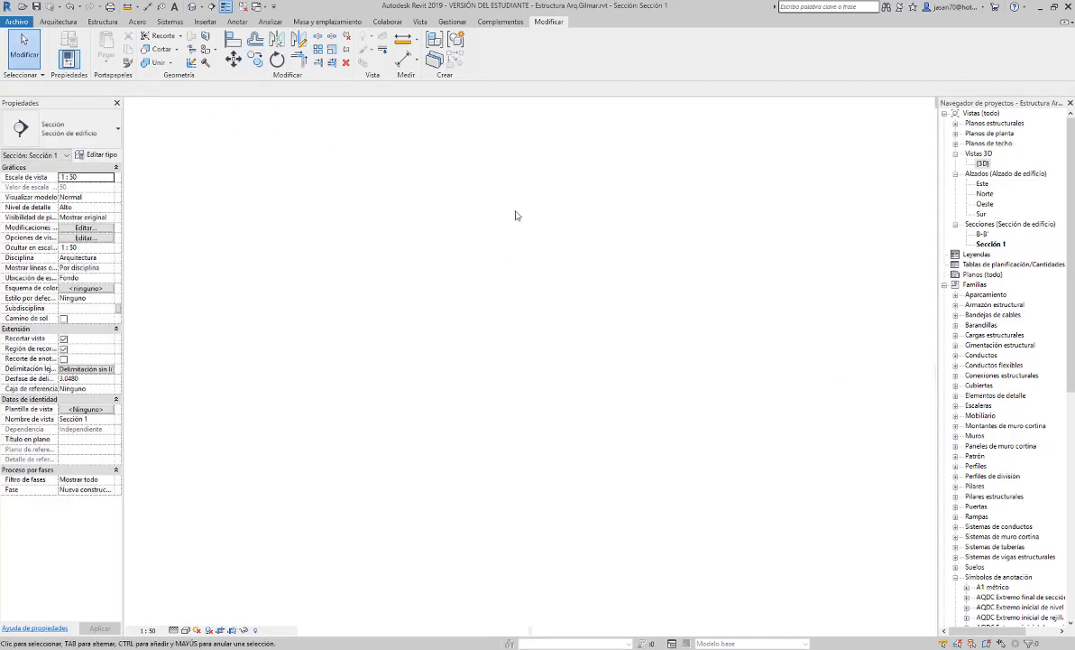
scroll(392, 225, down, 2)
middle_drag(348, 253, 249, 221)
scroll(685, 466, down, 9)
scroll(687, 470, down, 2)
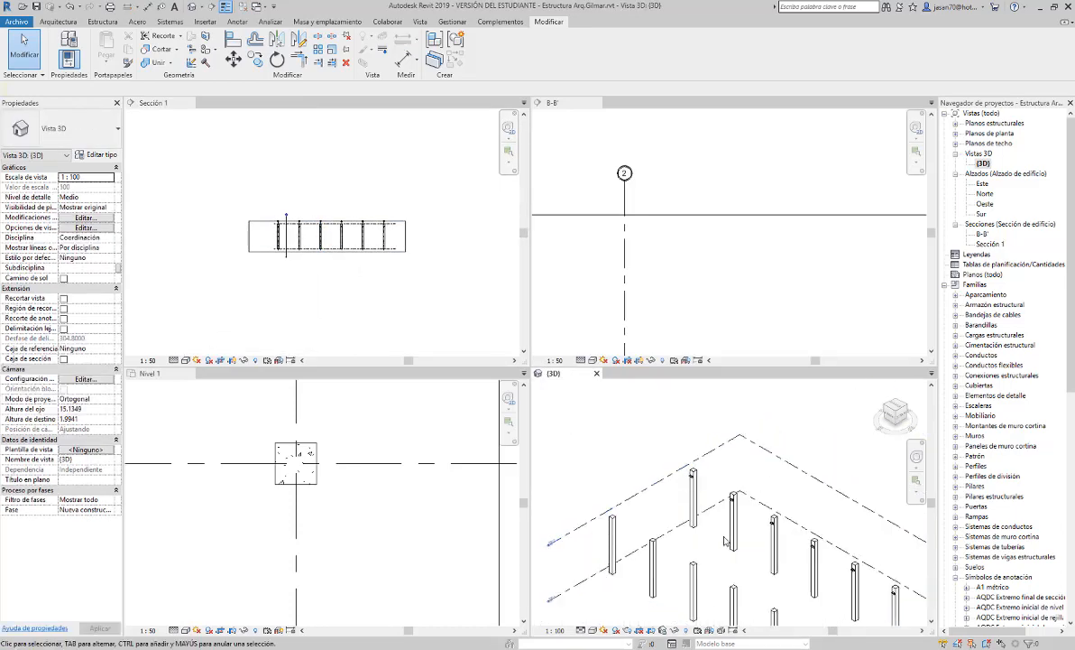
middle_drag(730, 543, 715, 492)
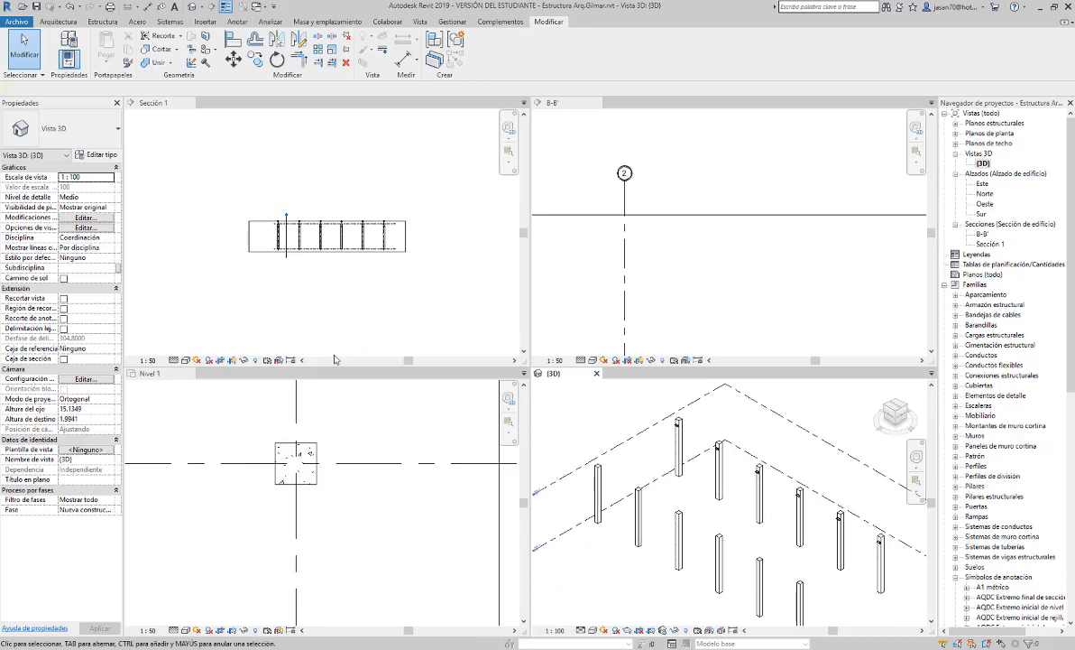
In the Nivel 1 plan, measure the perpendicular distance between the two horizontal grid lines of columns.
click(300, 296)
click(392, 498)
scroll(392, 494, down, 4)
scroll(391, 494, down, 4)
middle_drag(400, 500, 287, 465)
scroll(368, 456, down, 2)
scroll(259, 446, up, 1)
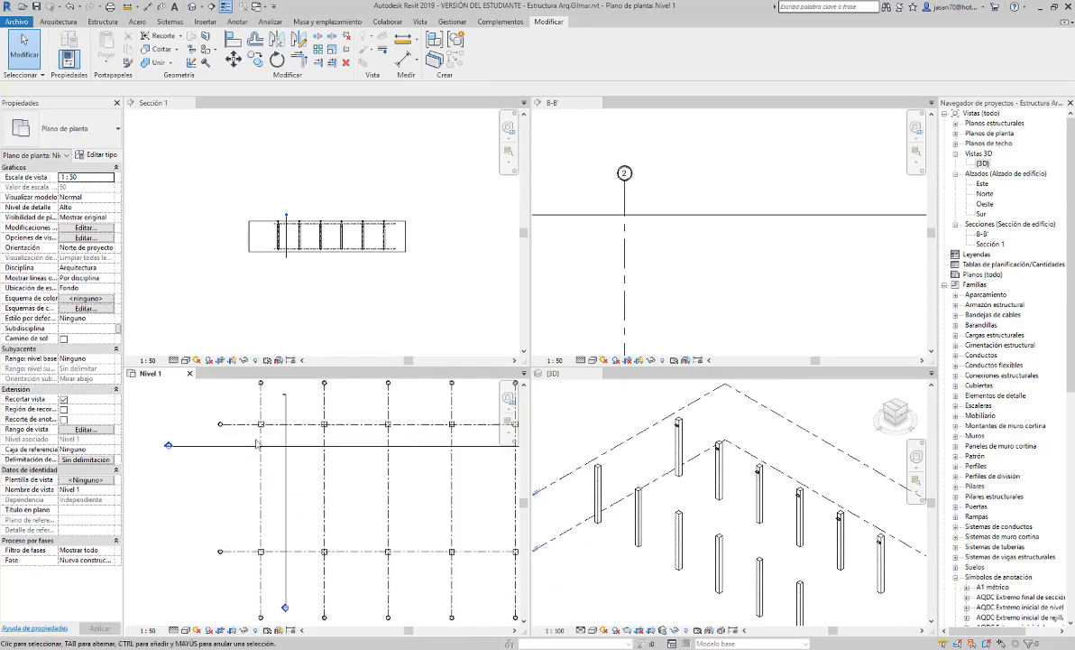
click(403, 39)
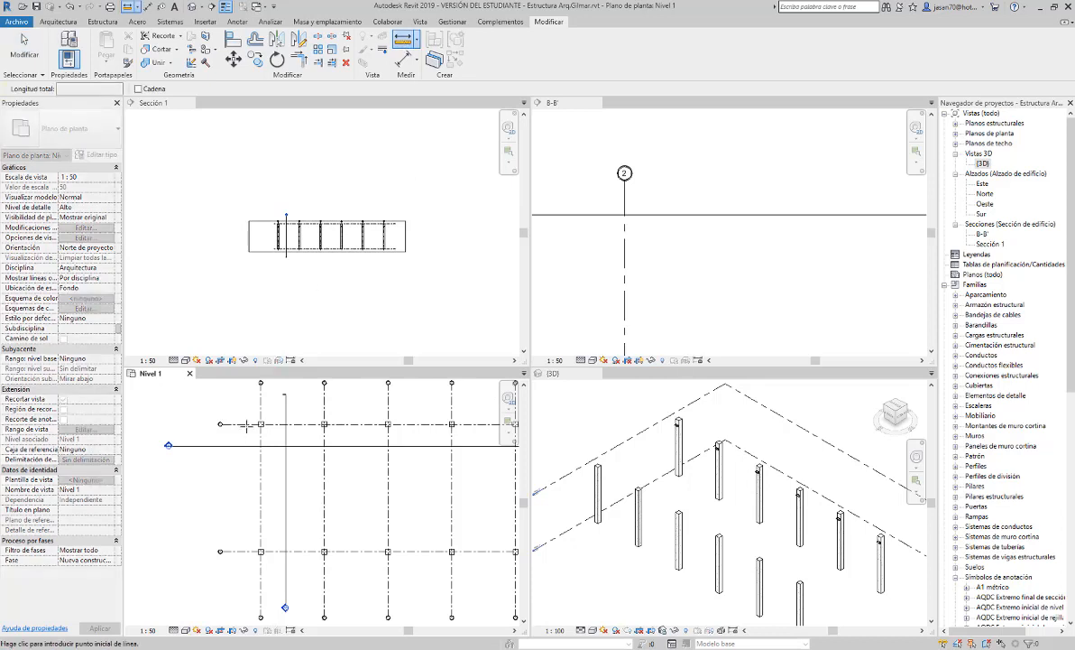
click(241, 424)
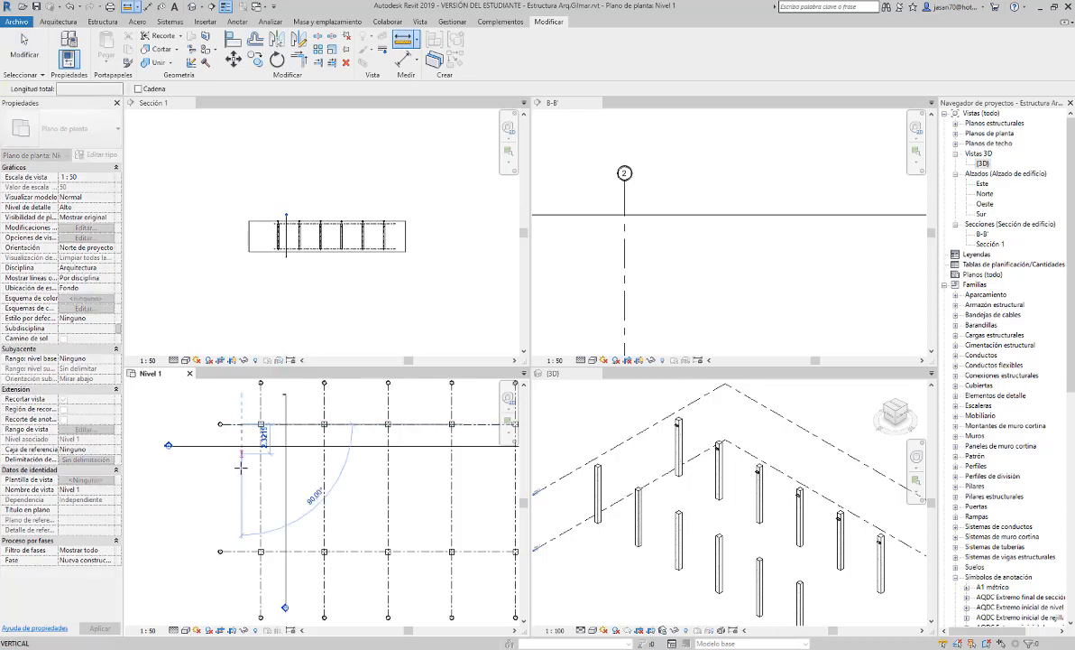
click(241, 550)
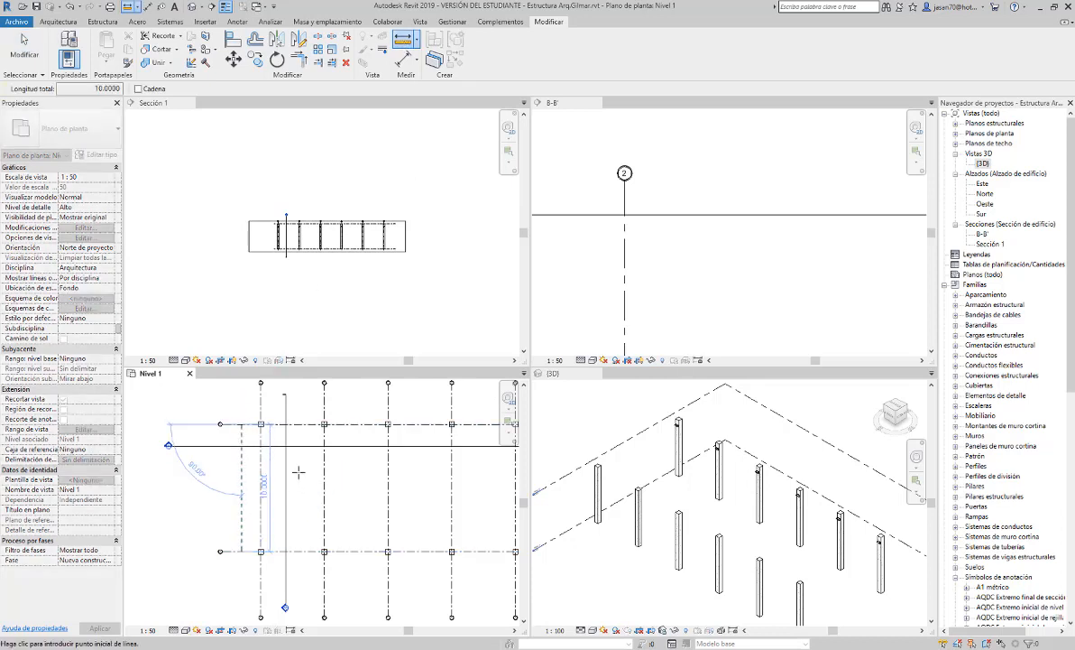
key(Escape)
key(Escape)
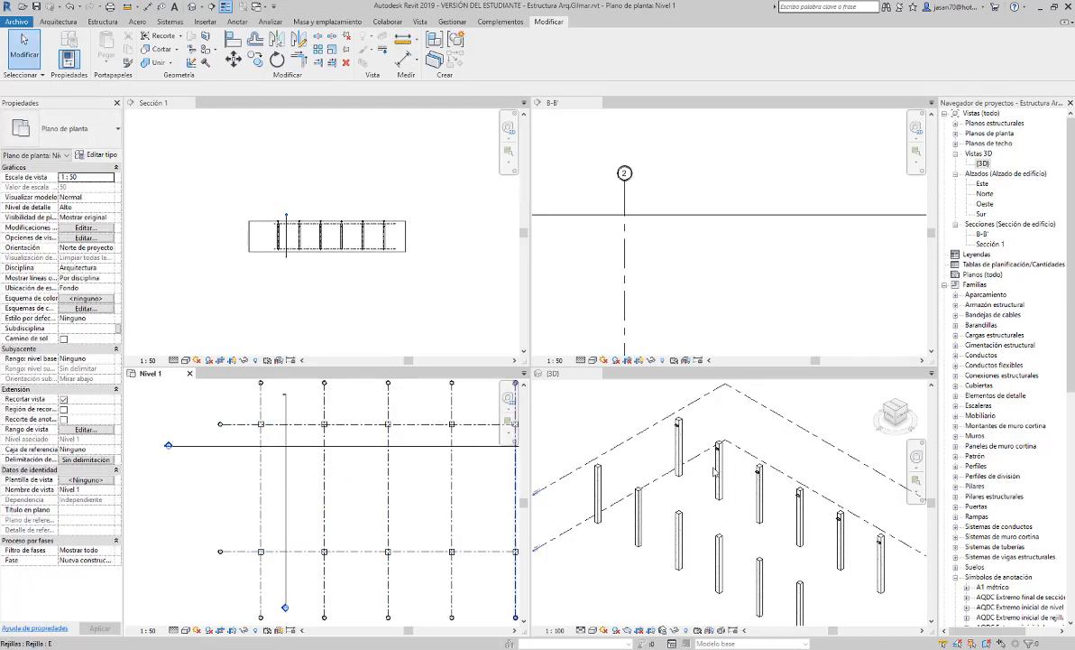
Starting from one bracket in the {3D} view, select all Ménsula instances in the entire project.
click(712, 481)
scroll(650, 461, up, 5)
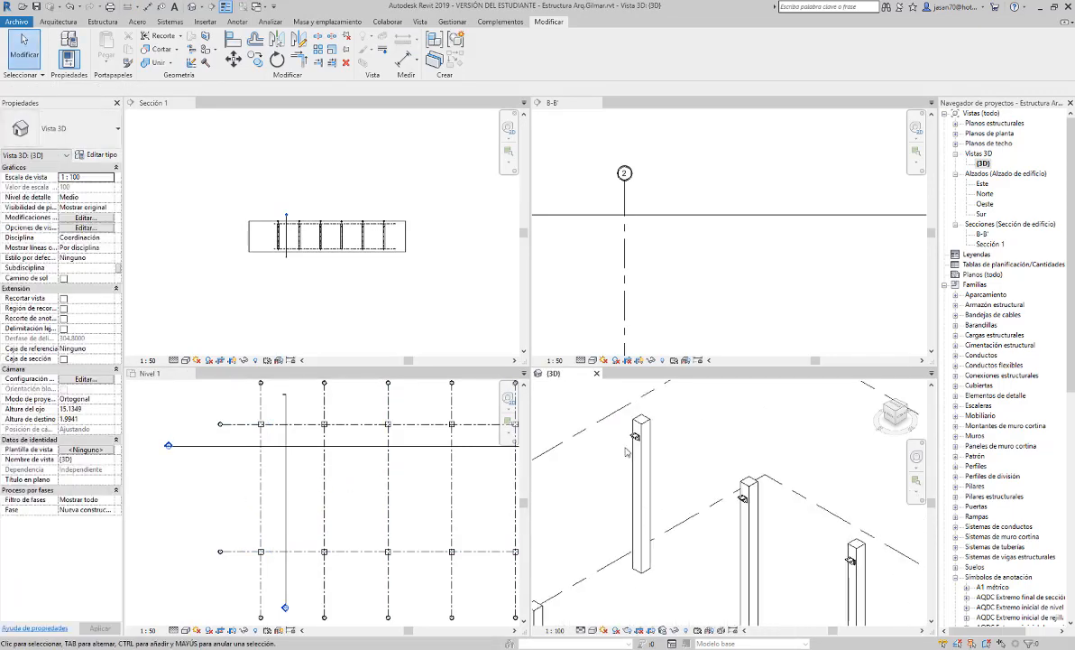
click(644, 428)
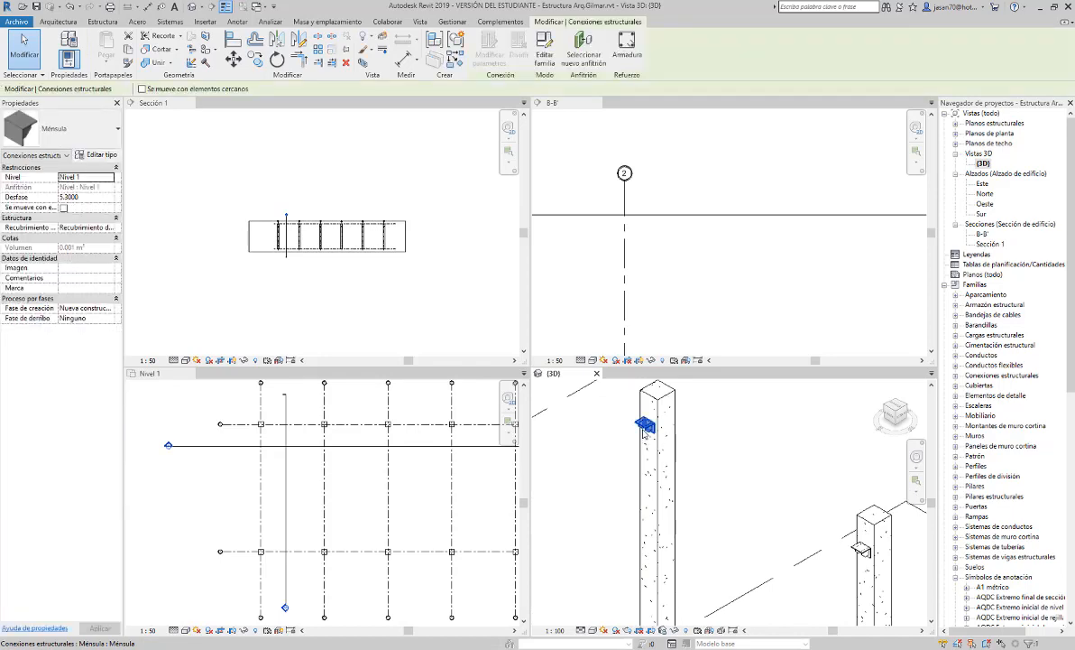
right_click(644, 429)
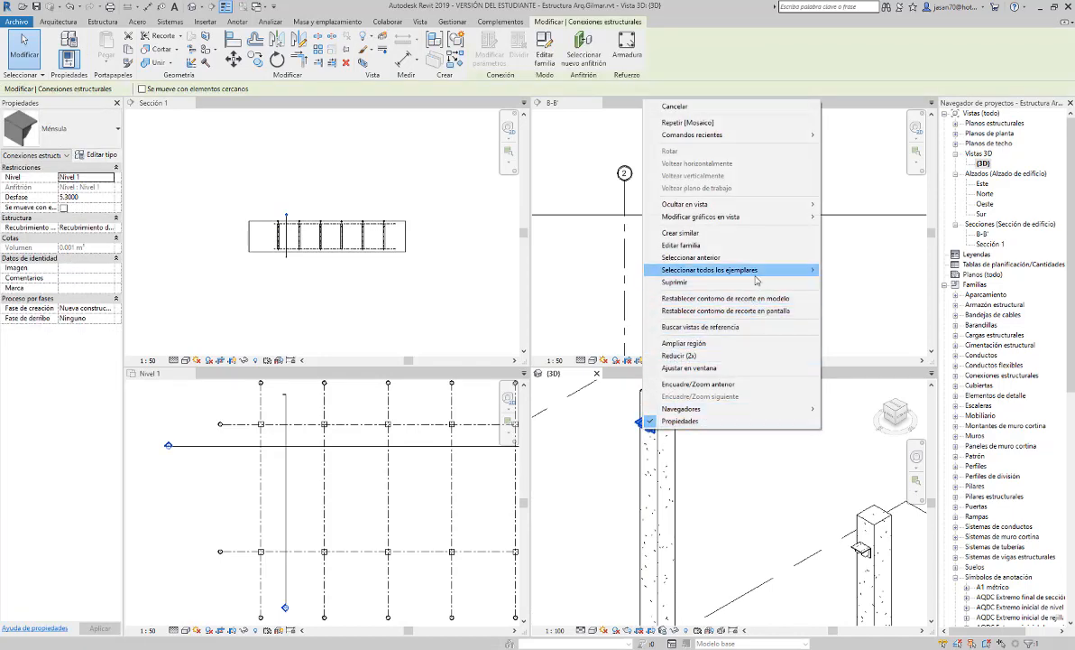
mouse_move(761, 271)
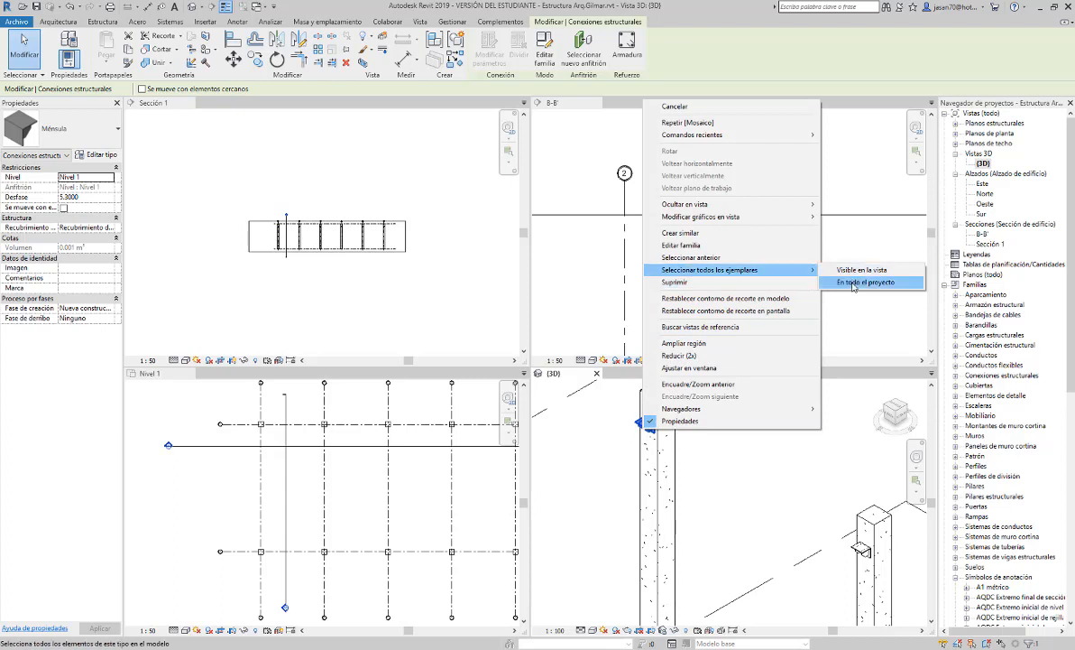
click(850, 281)
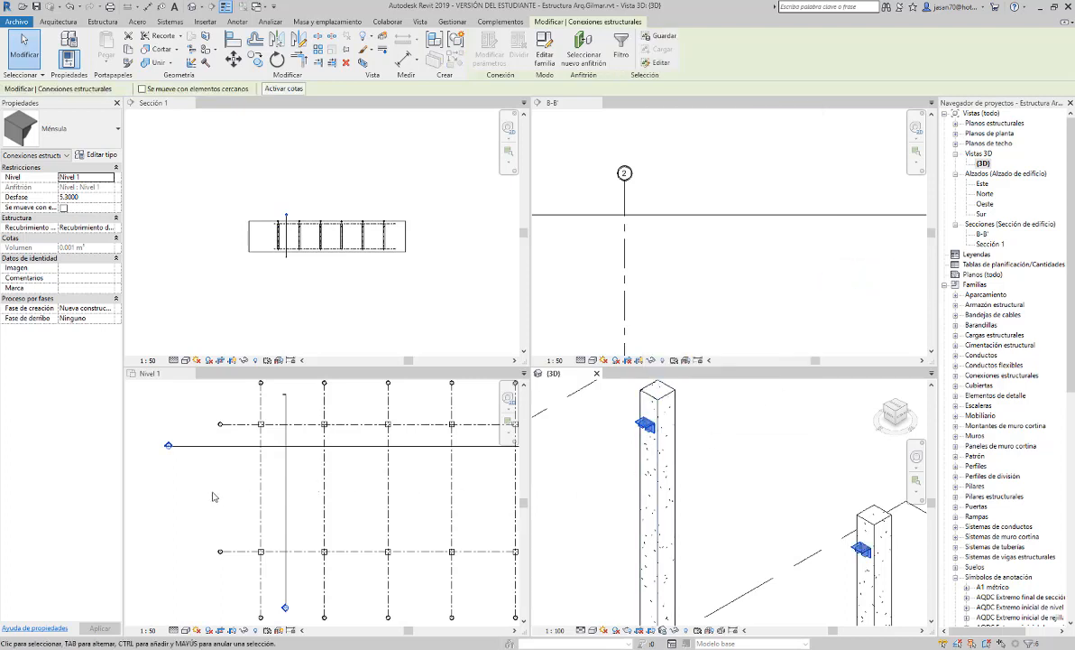
In the Nivel 1 plan, mirror copies of the selected brackets across a drawn horizontal axis 5 m from the A-1 grid intersection toward grid 2.
click(281, 521)
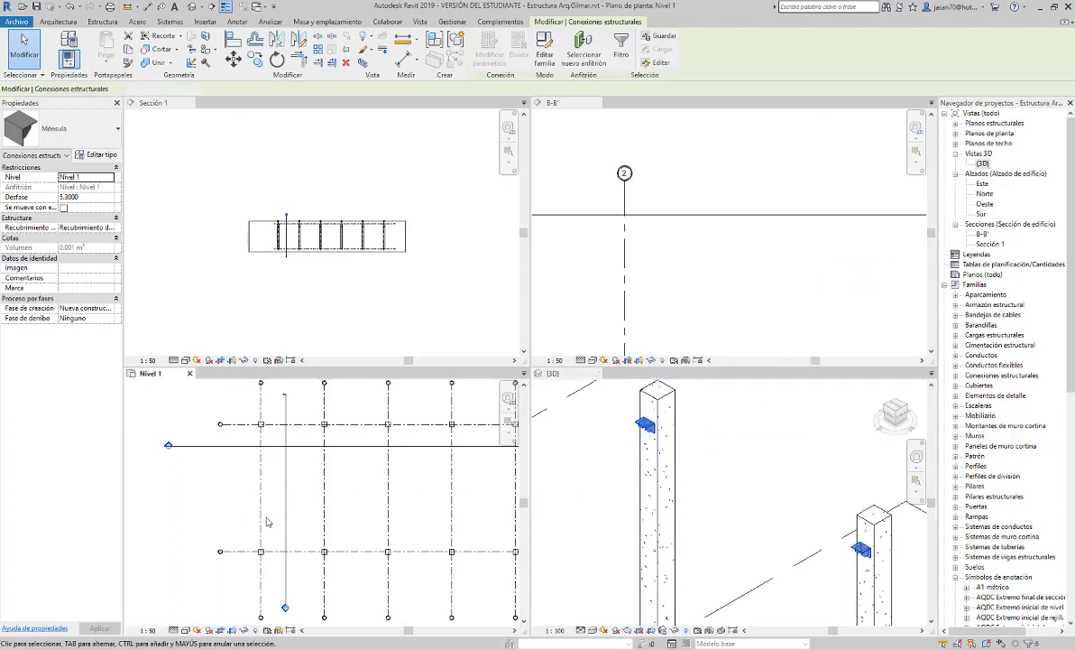
click(298, 40)
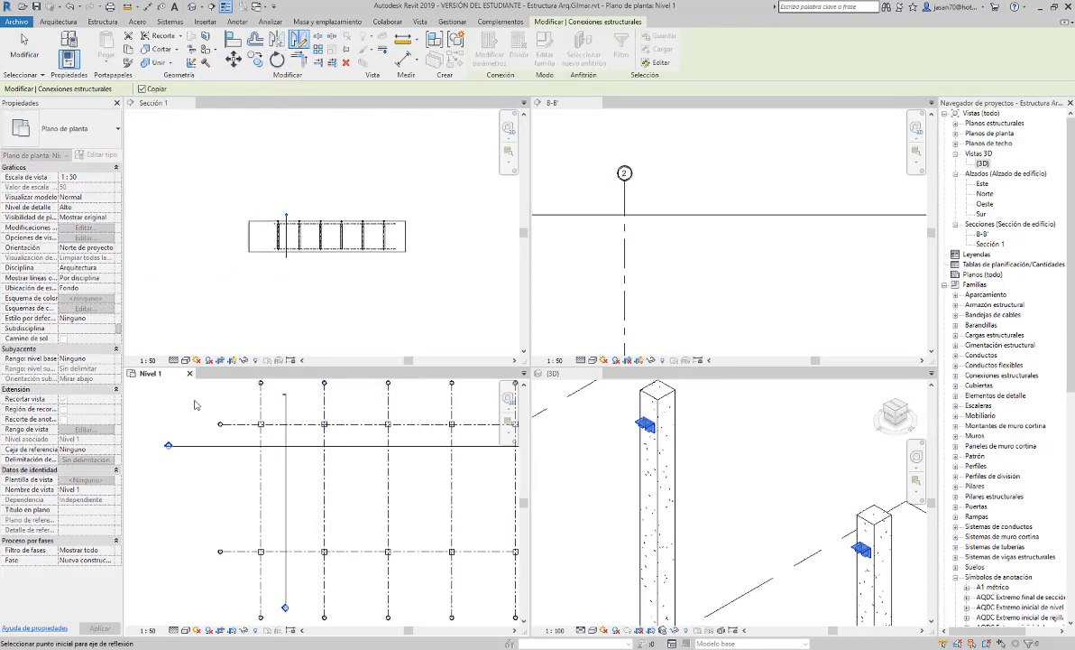
scroll(218, 422, up, 3)
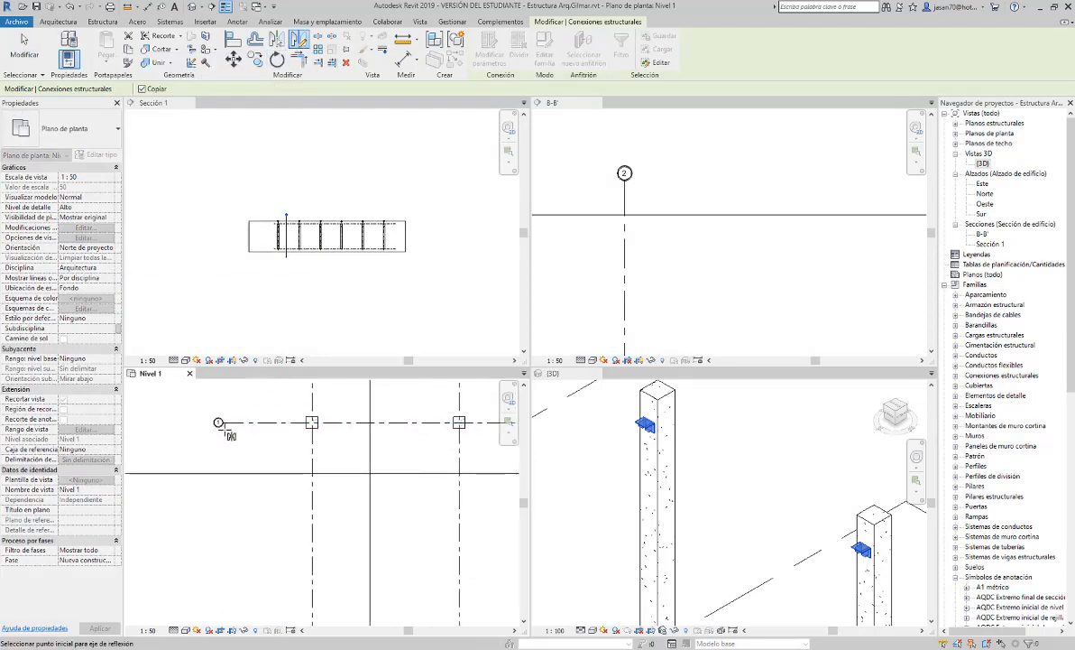
click(218, 422)
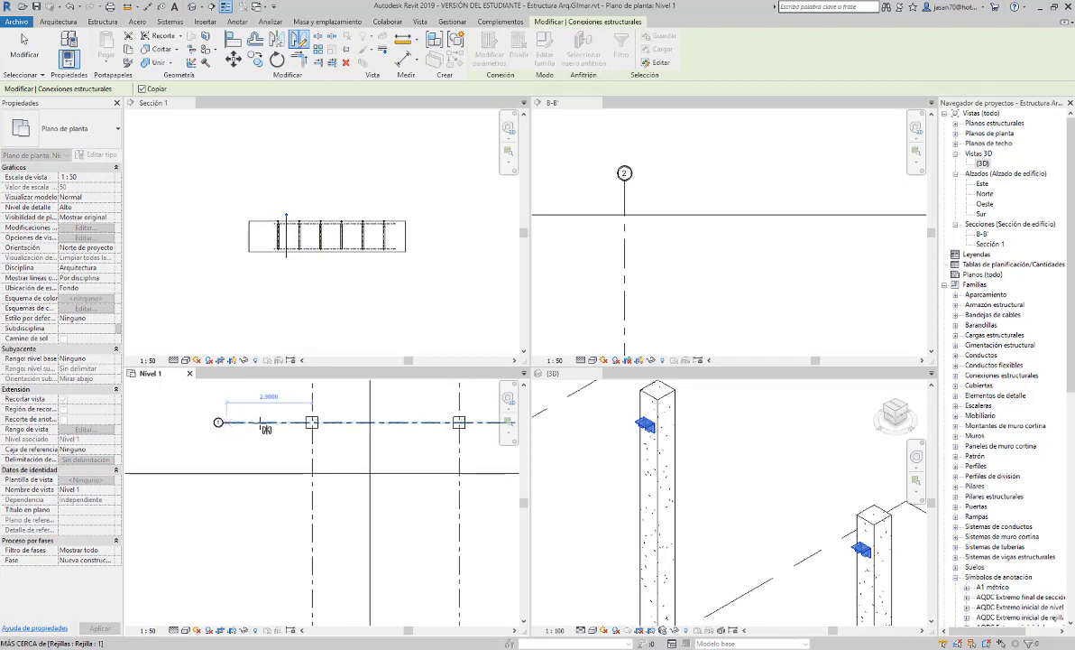
click(312, 429)
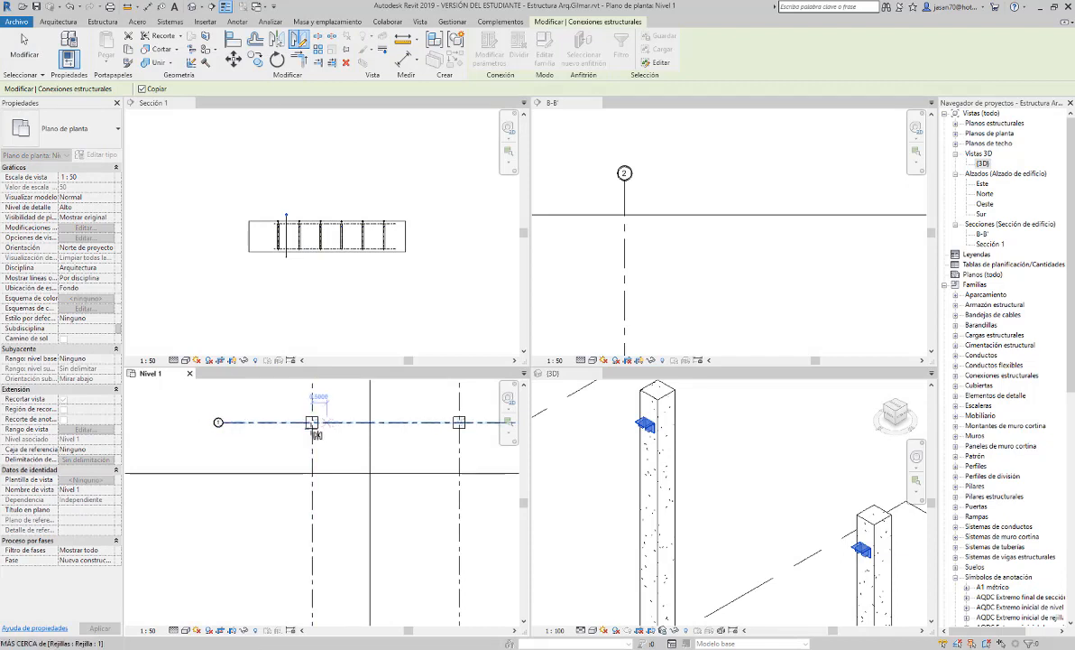
scroll(316, 424, up, 4)
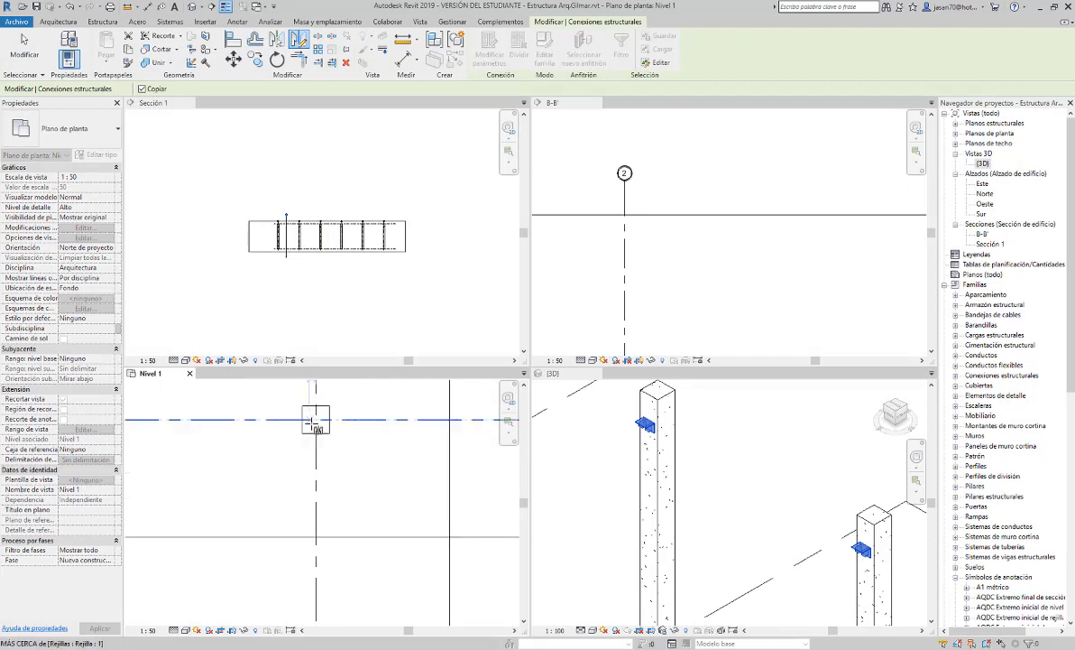
click(317, 418)
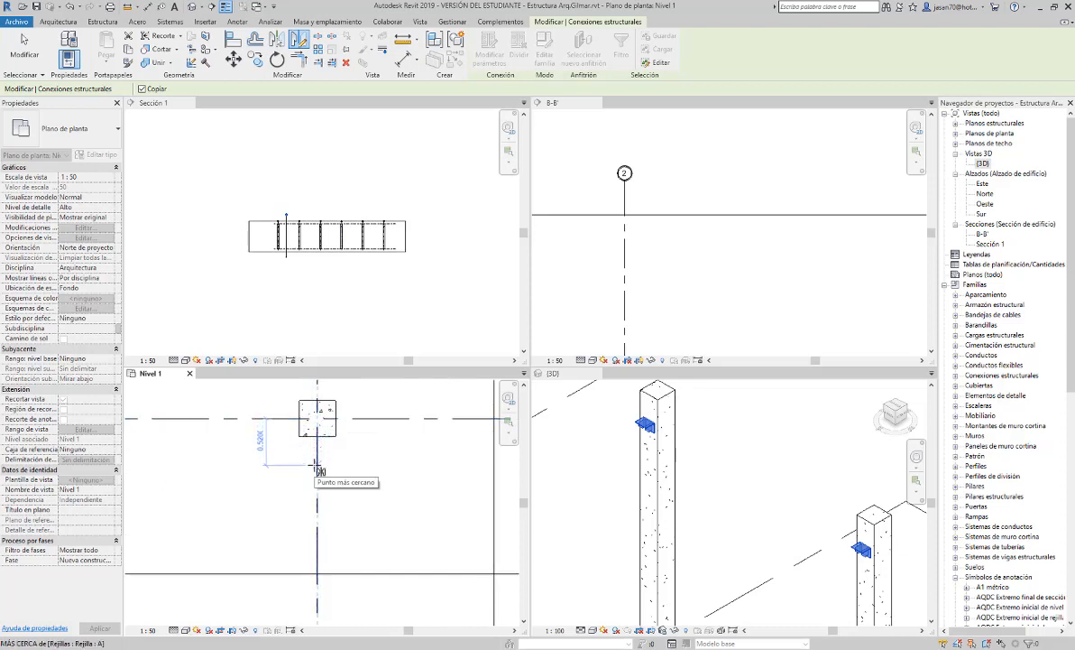
text(5)
key(Return)
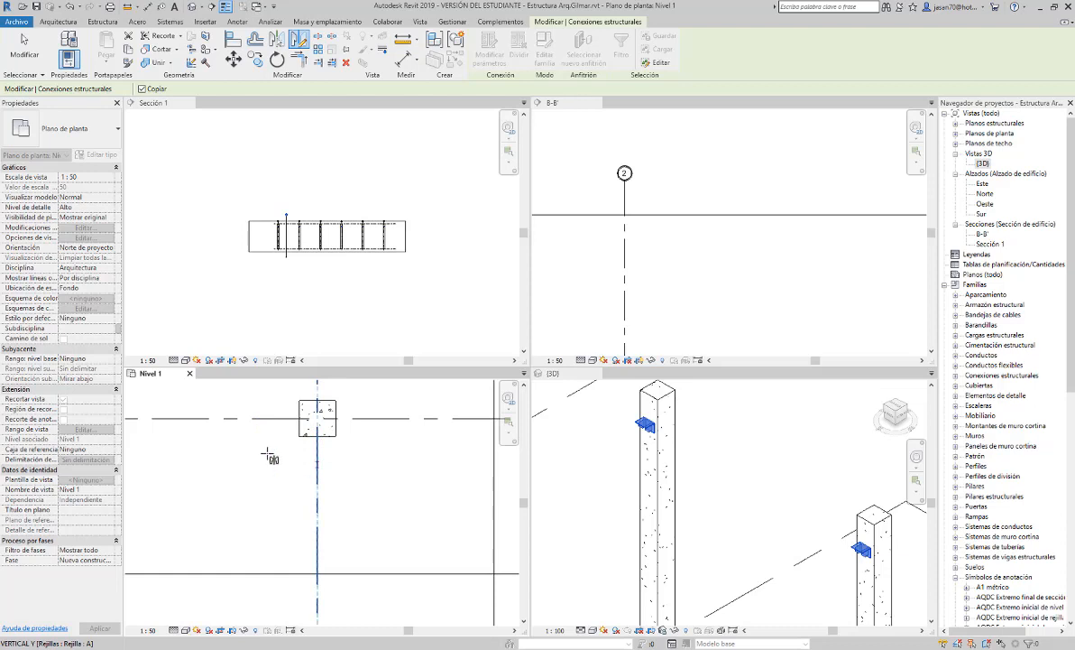
scroll(271, 457, down, 4)
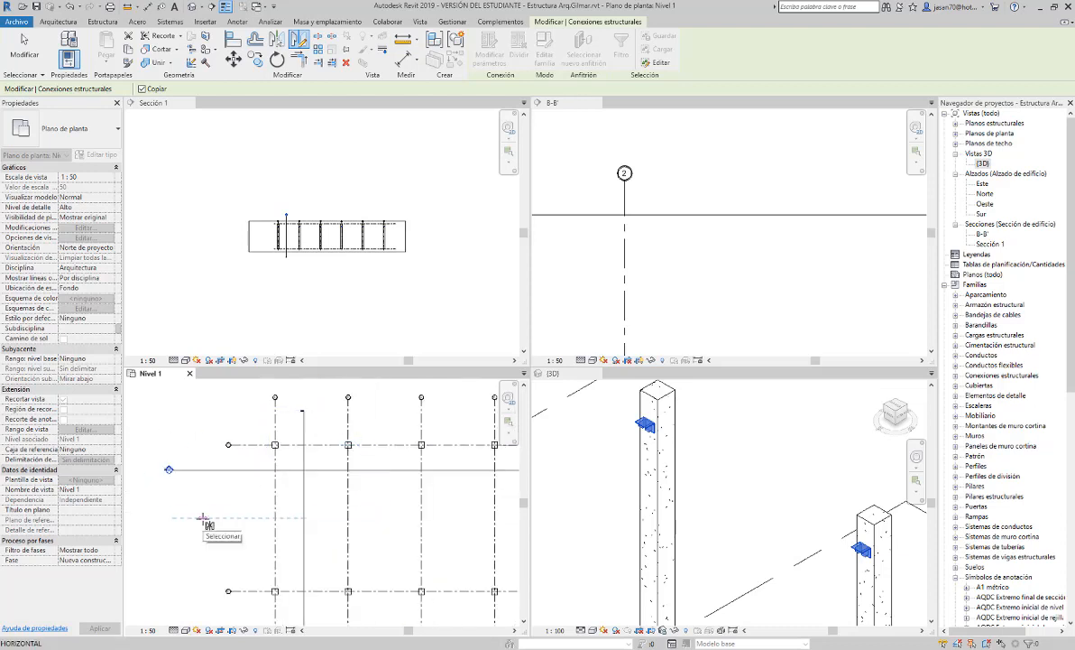
key(Escape)
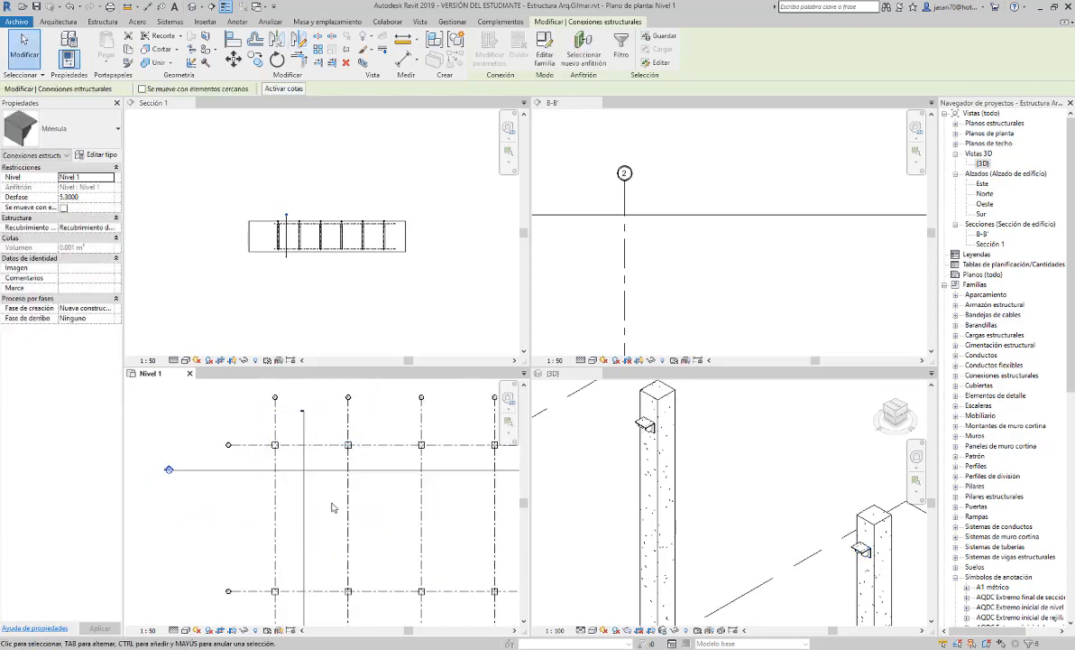
key(Escape)
Examine the original and mirrored brackets on both column rows in the {3D}, B-B', Sección 1 and Nivel 1 views.
scroll(695, 427, down, 5)
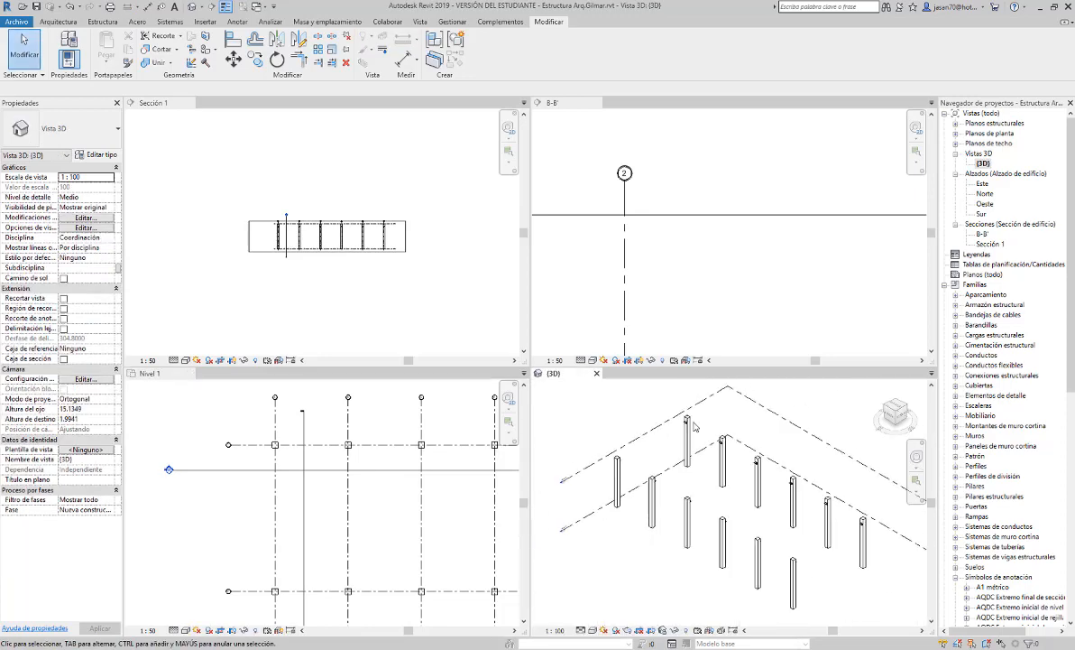
scroll(624, 473, up, 5)
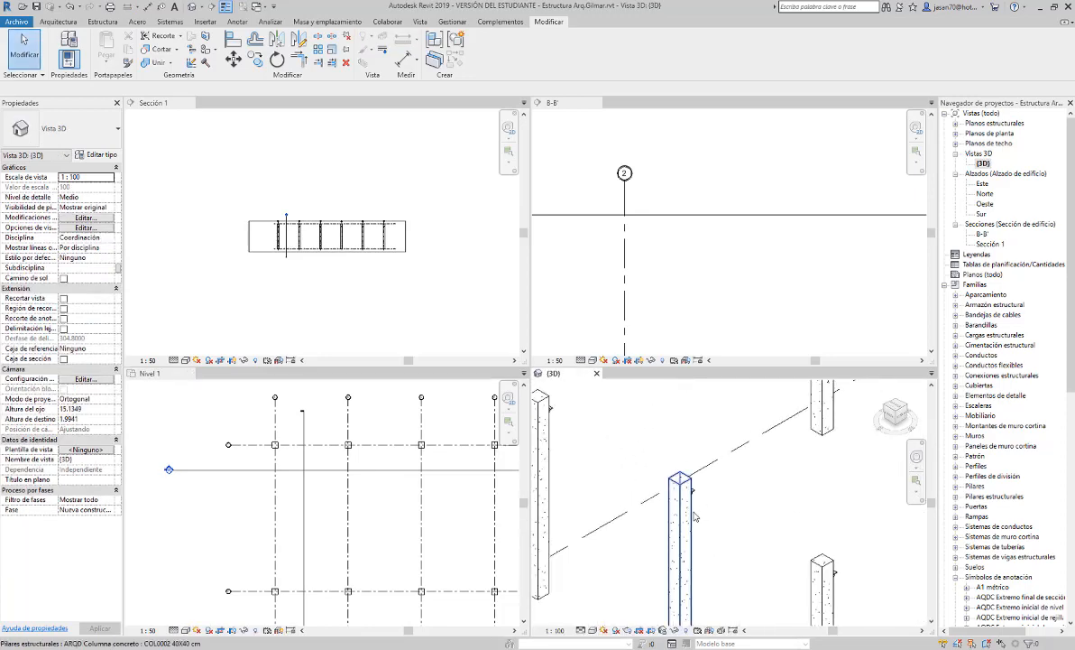
click(738, 487)
shift+middle_drag(751, 499, 715, 521)
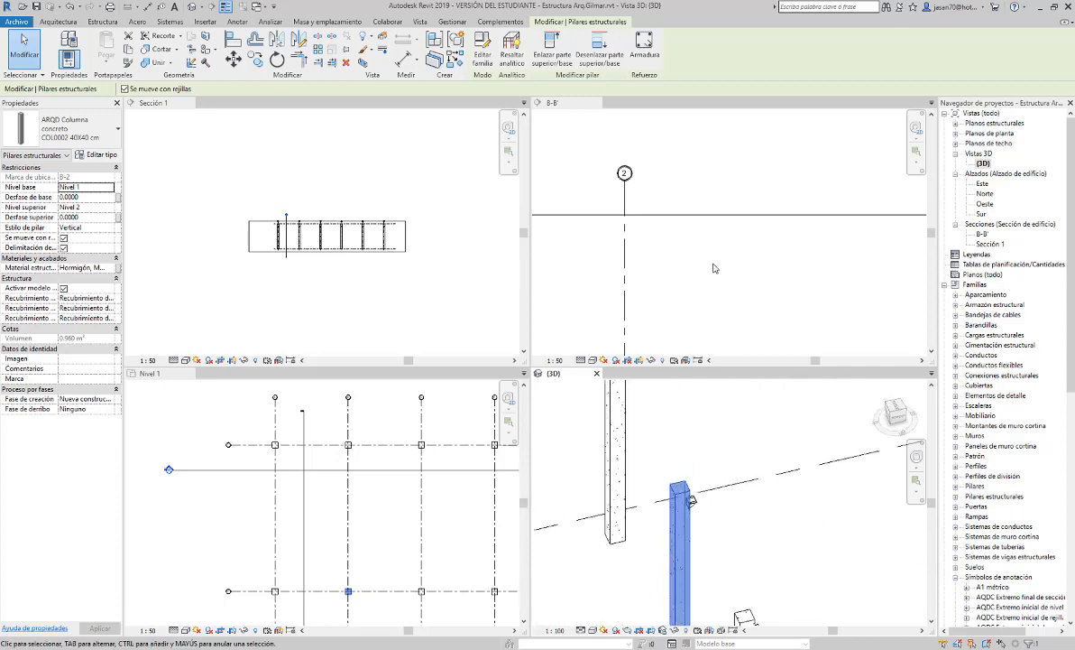
scroll(752, 236, down, 6)
scroll(745, 248, up, 6)
middle_drag(747, 245, 714, 228)
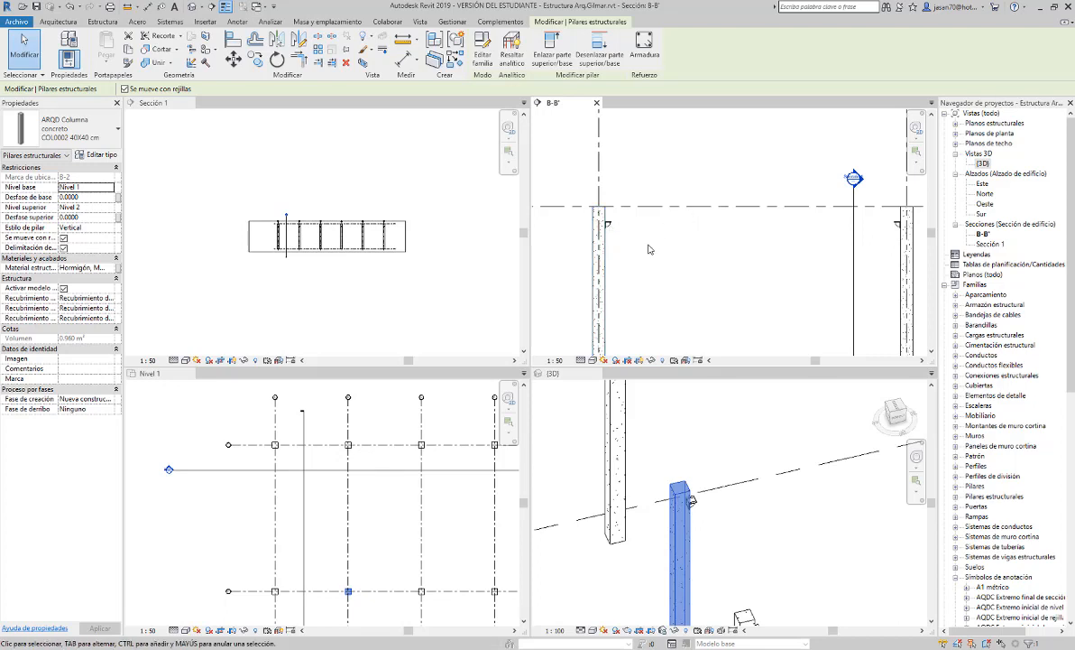
scroll(694, 240, down, 4)
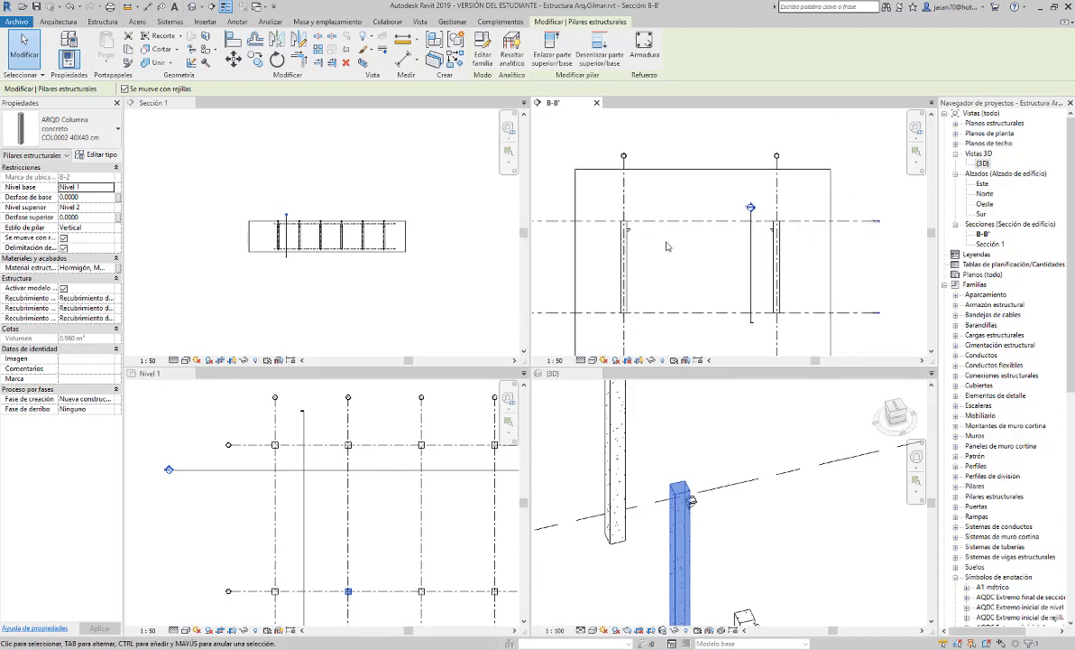
scroll(358, 227, up, 4)
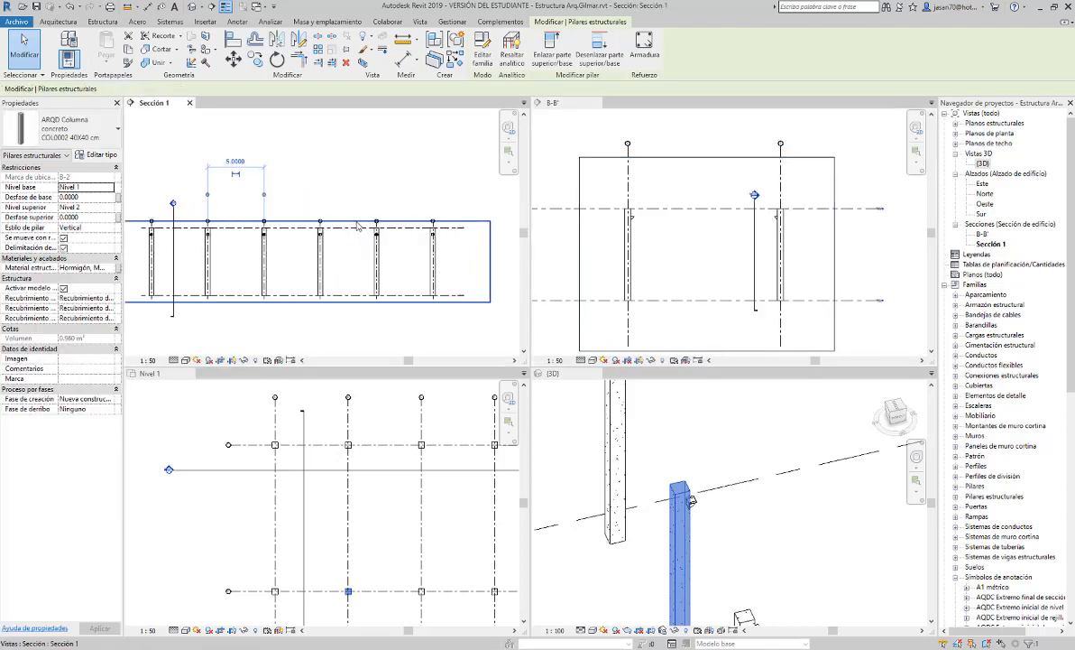
scroll(359, 227, down, 1)
middle_drag(383, 307, 392, 306)
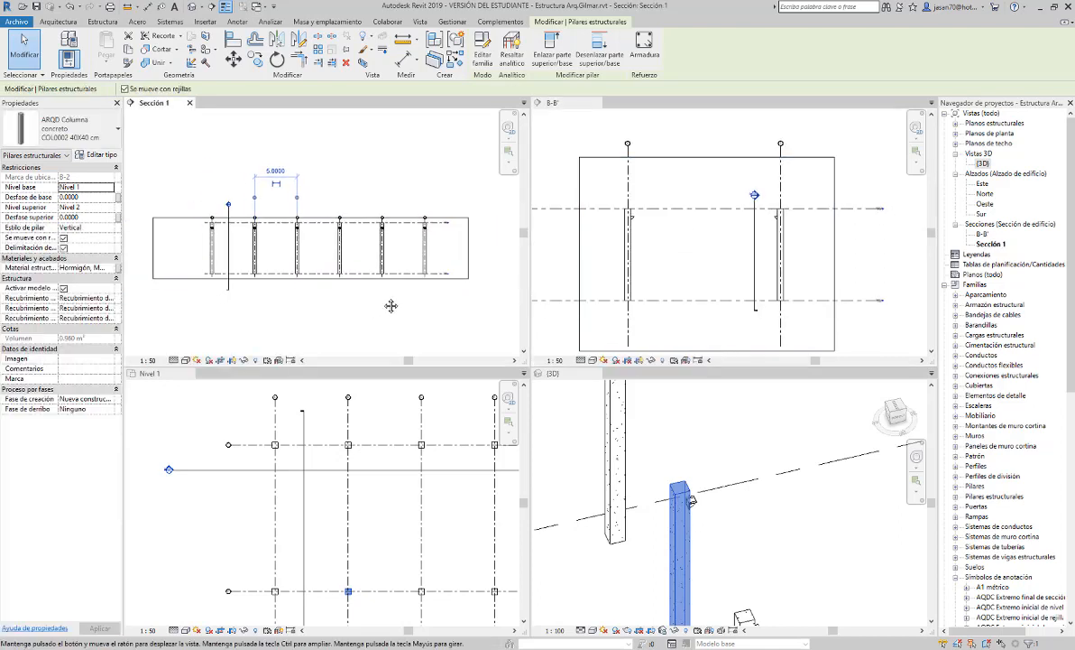
click(378, 419)
scroll(444, 427, down, 5)
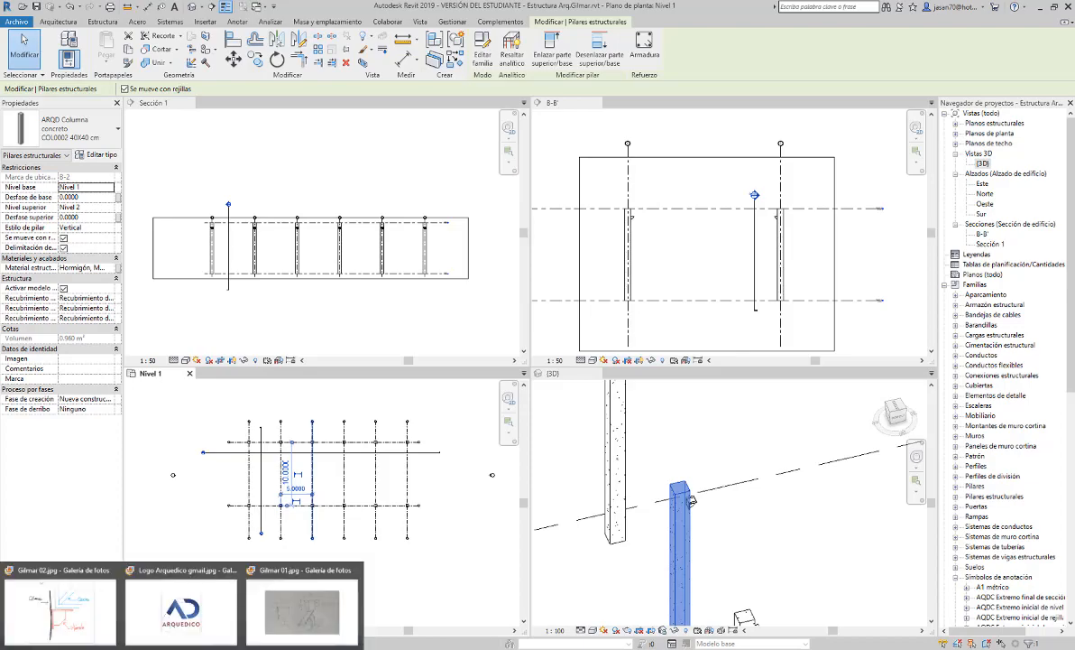
Switch to the Galería de fotos window showing the image Logo Arquedico gmail.jpg.
click(174, 551)
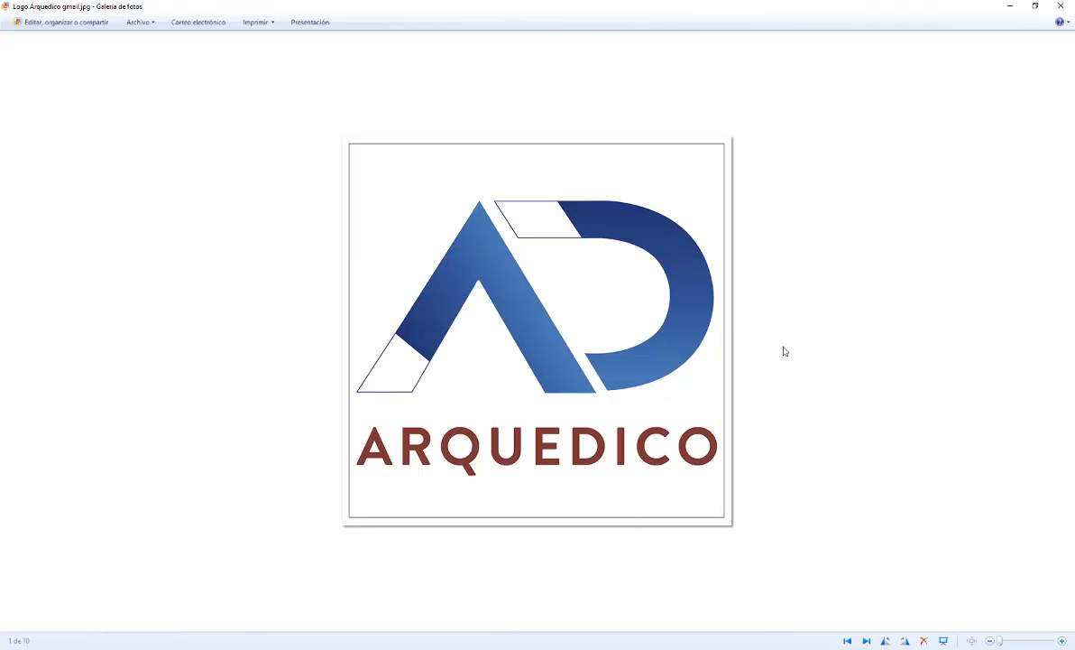